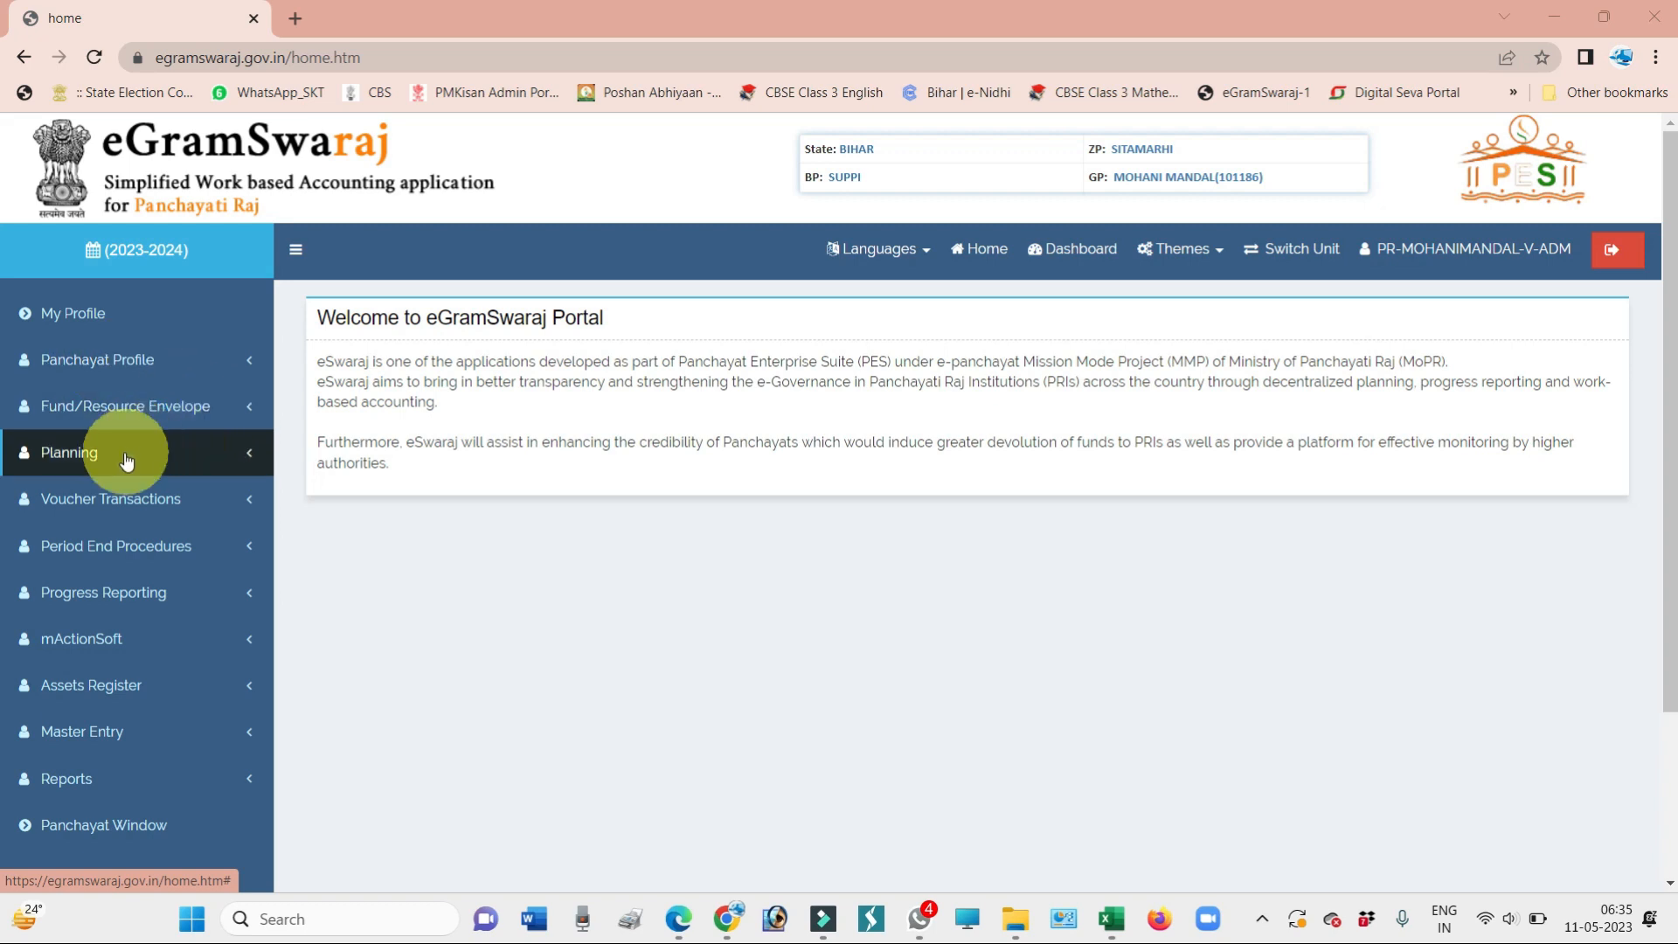
Open Expected Funds Allocation under Fund/Resource Envelope and examine the XV Finance Commission tied and untied grants in Center Schemes/Grants
left_click(100, 417)
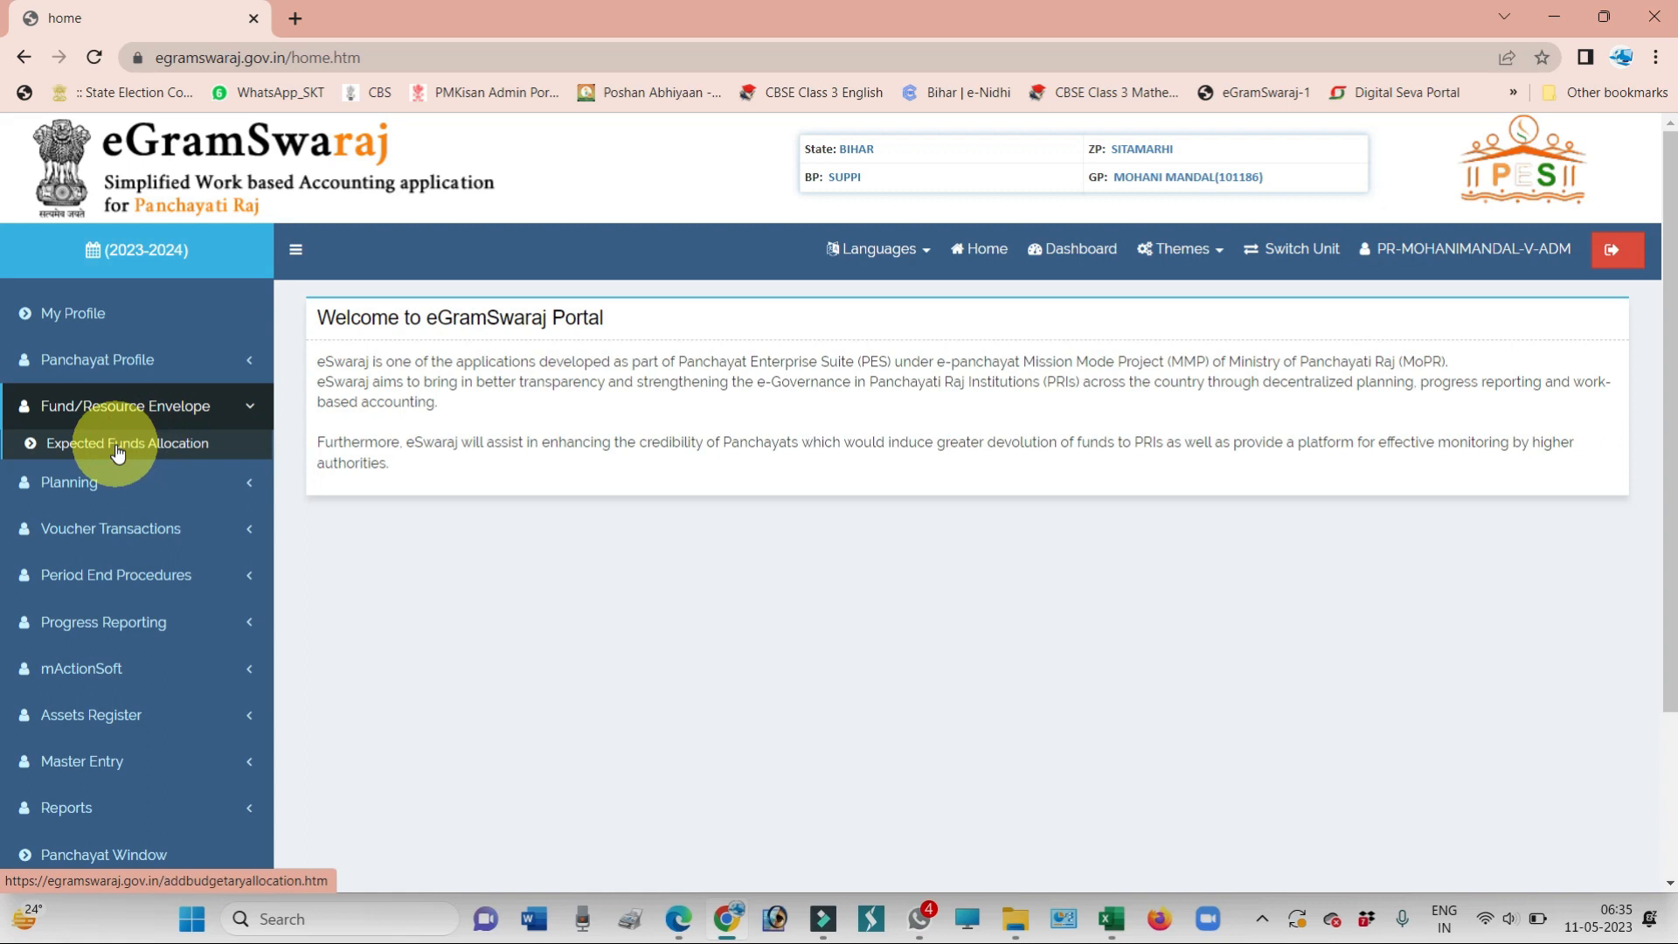
left_click(118, 445)
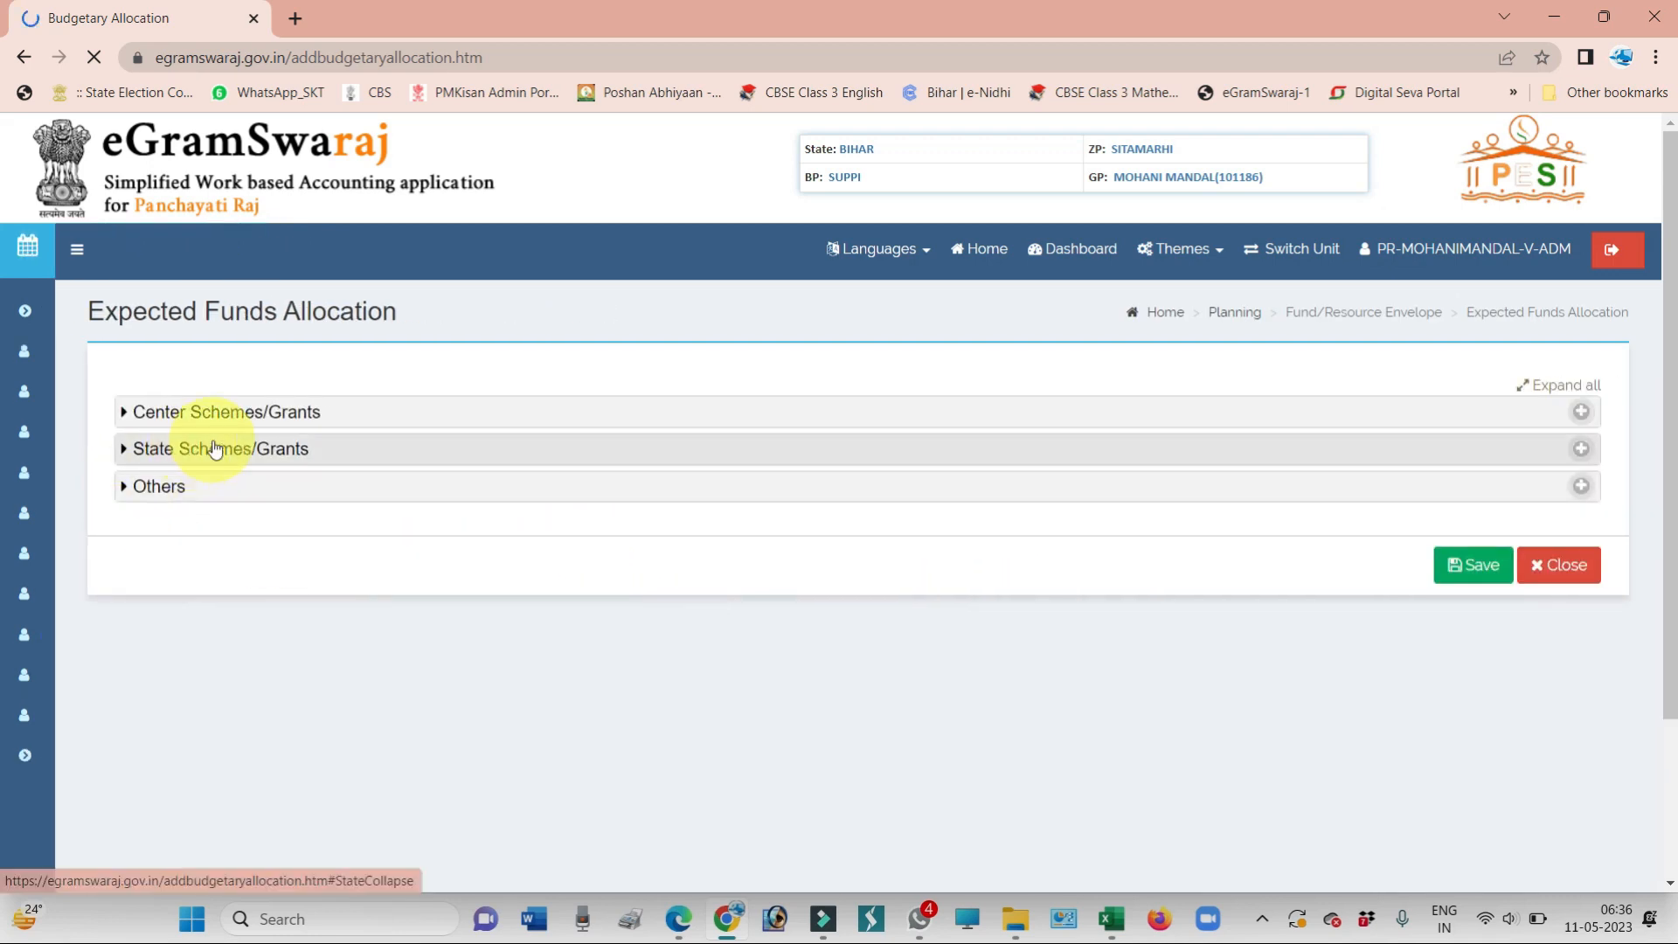
left_click(184, 421)
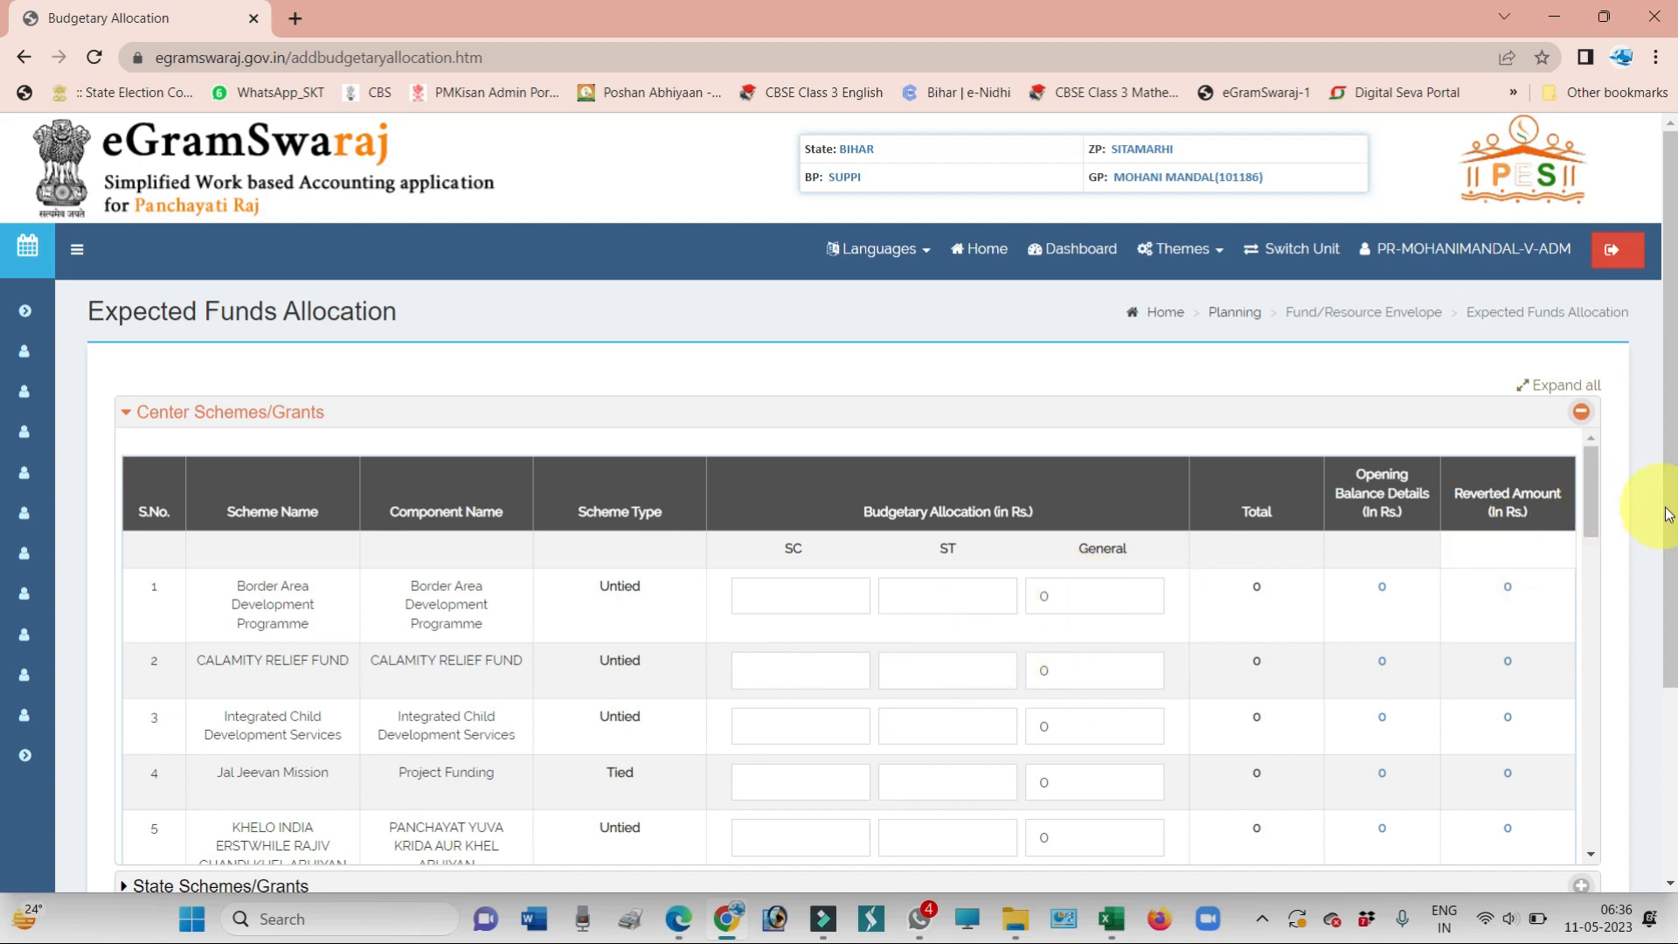
left_click_drag(1592, 497, 1596, 799)
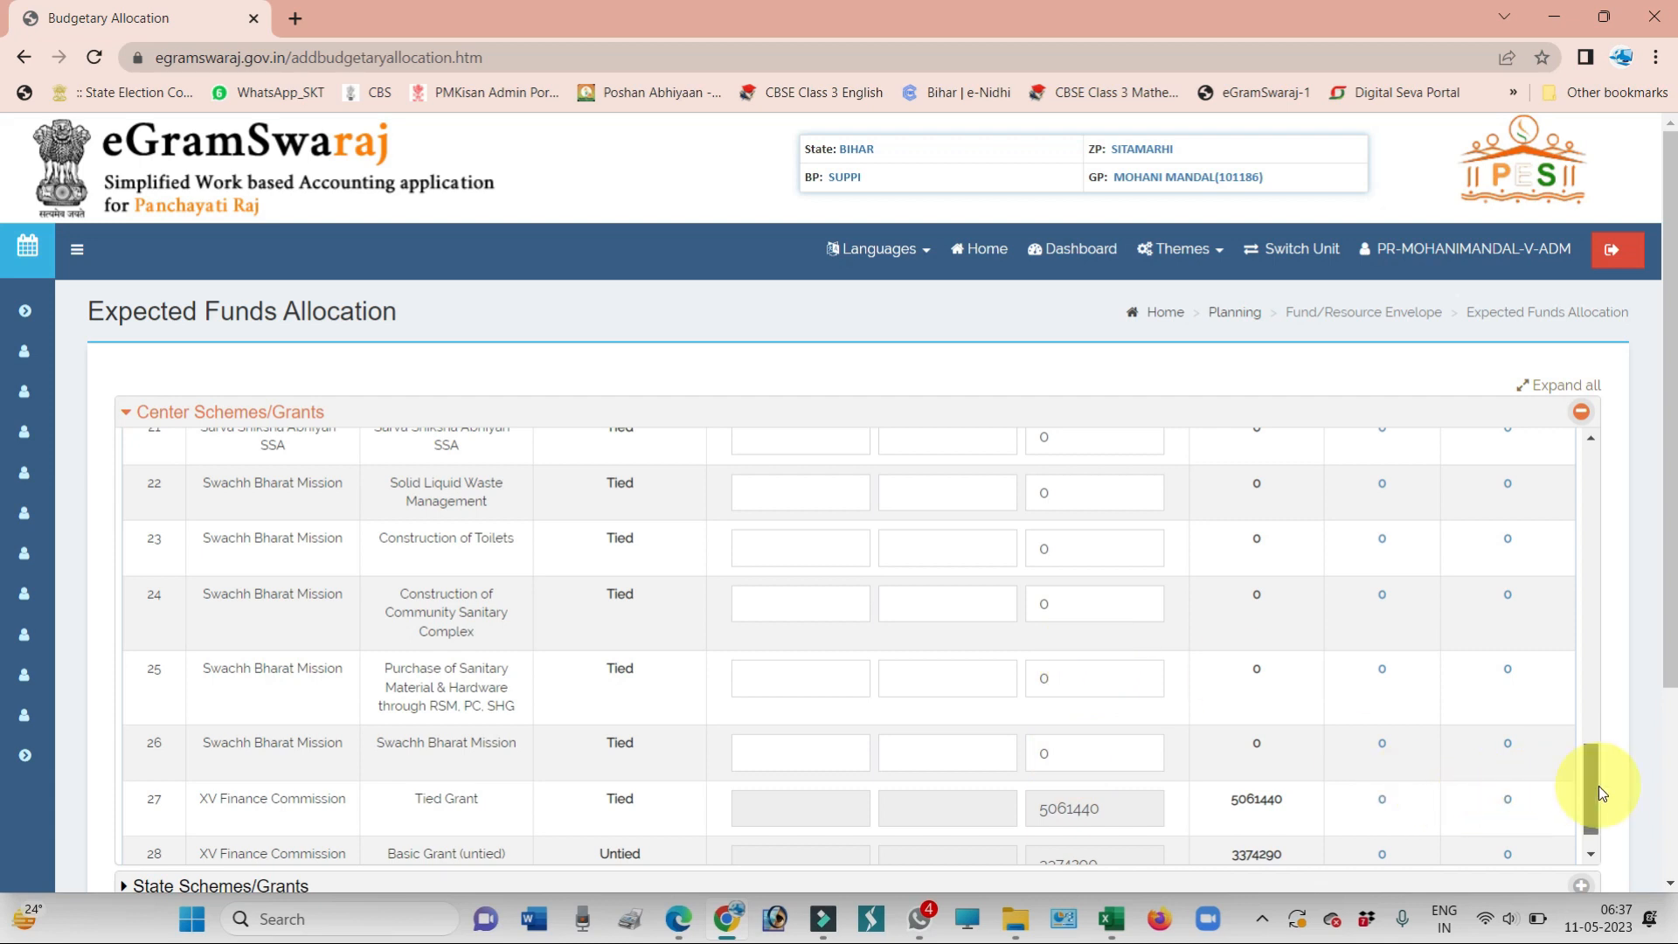
left_click_drag(1597, 784, 1599, 822)
left_click_drag(1671, 679, 1671, 771)
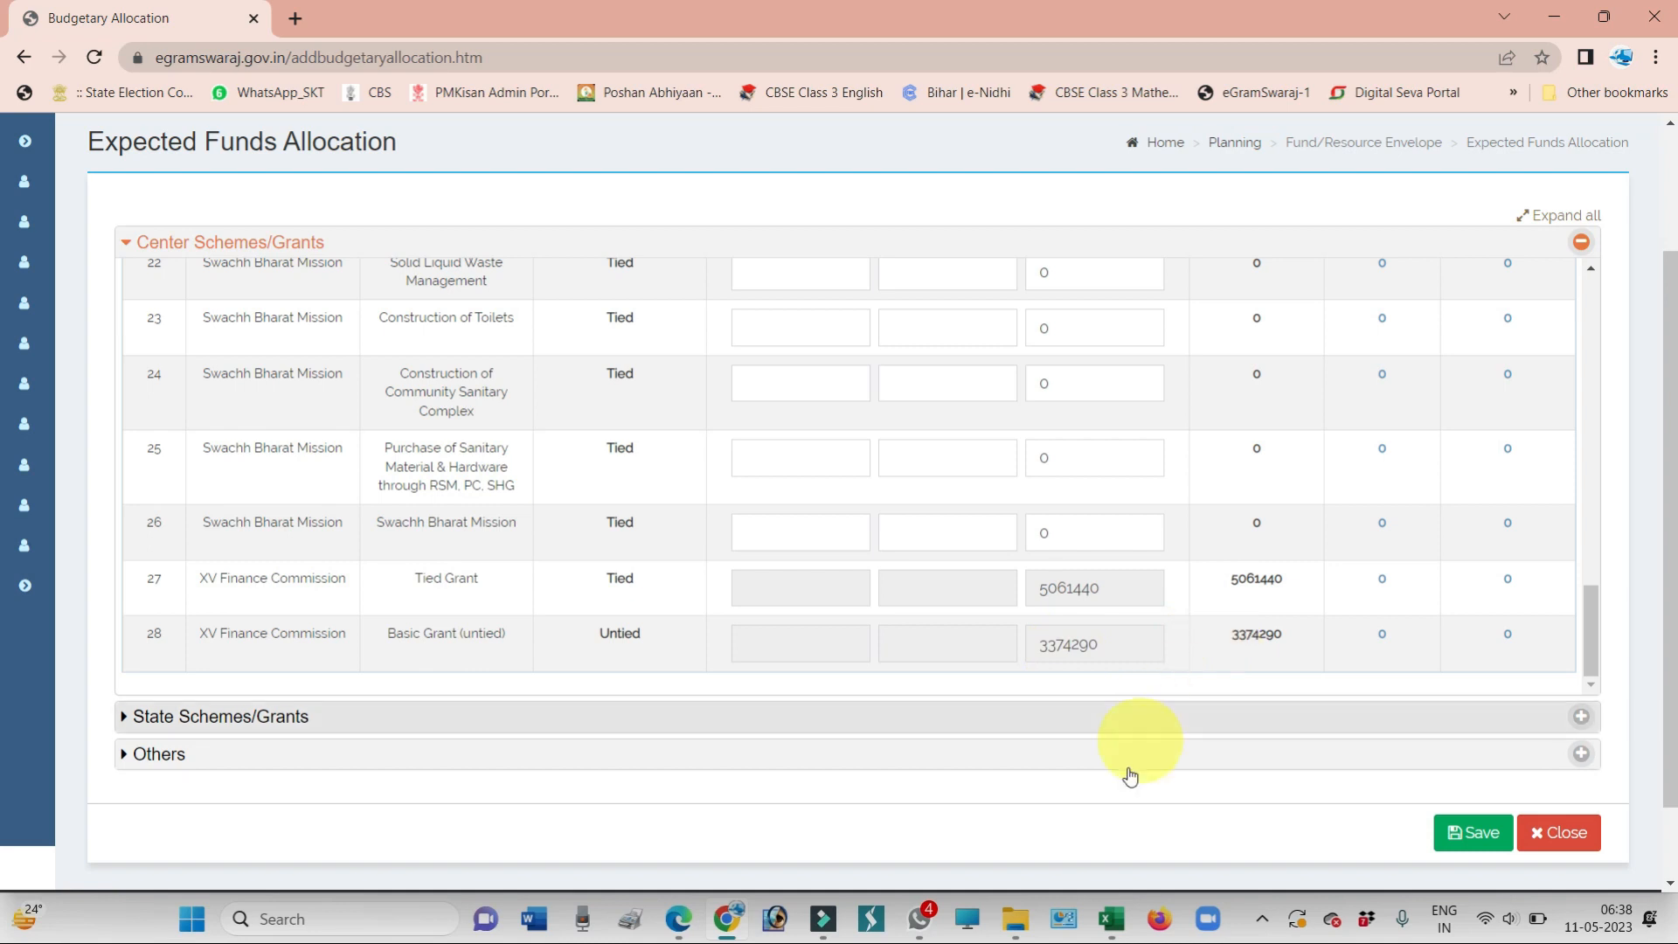
Switch to the GPDP report workbook in Excel and examine the extra 20%, total amount and works total on the Untied sheet
mouse_move(1111, 934)
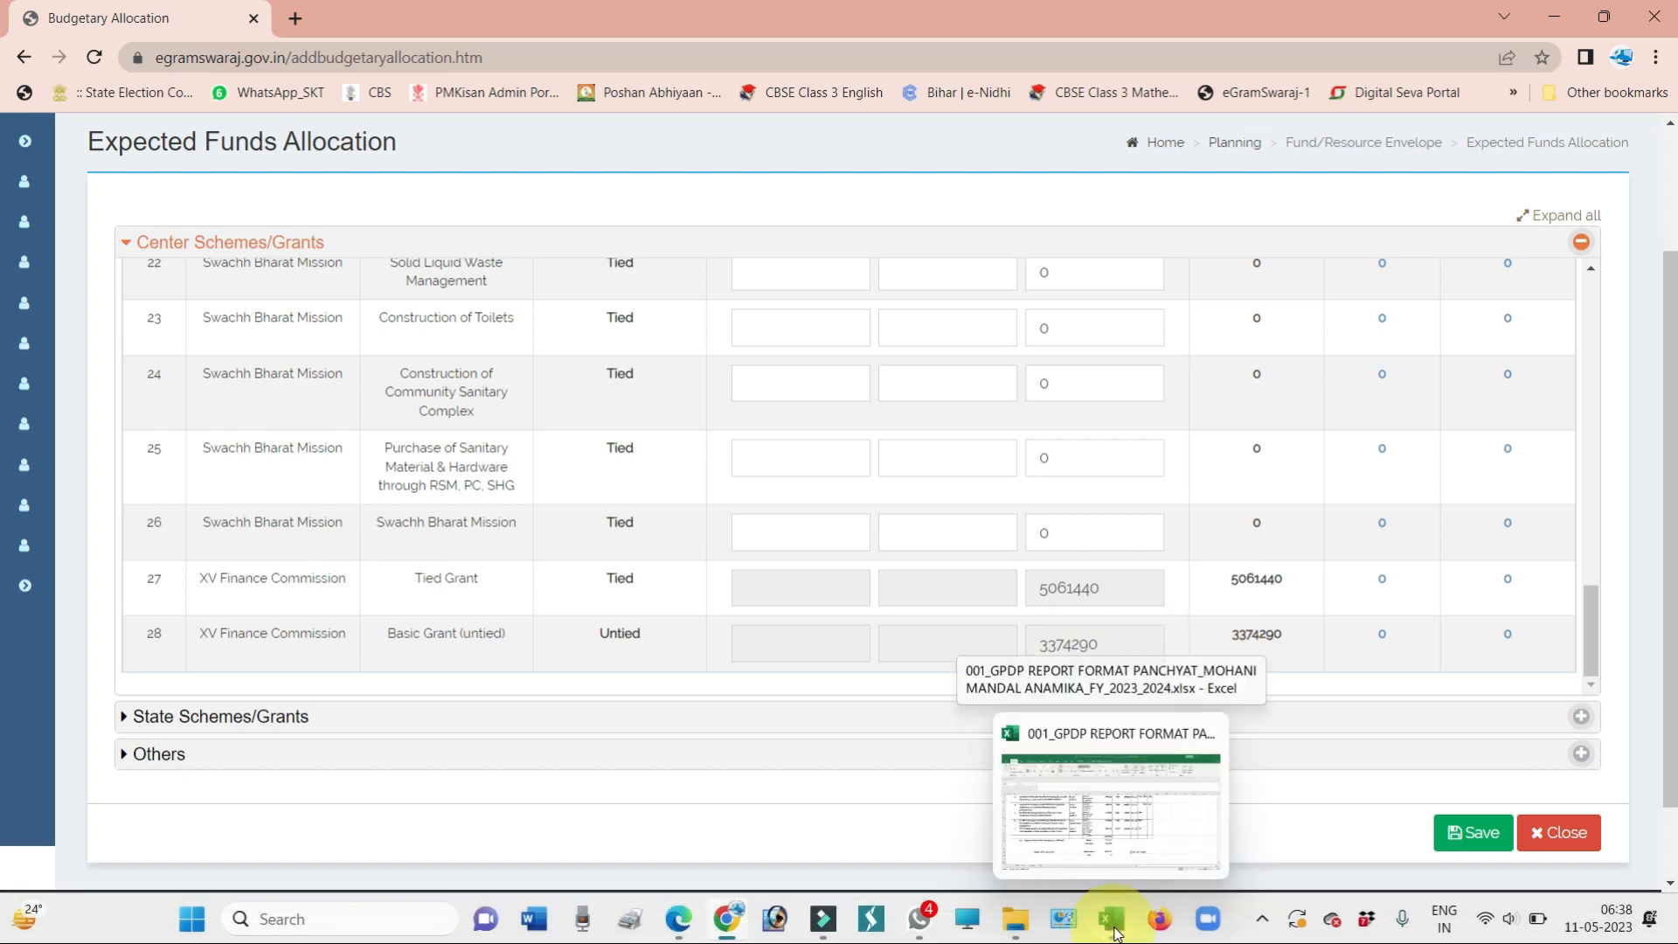
left_click(1185, 831)
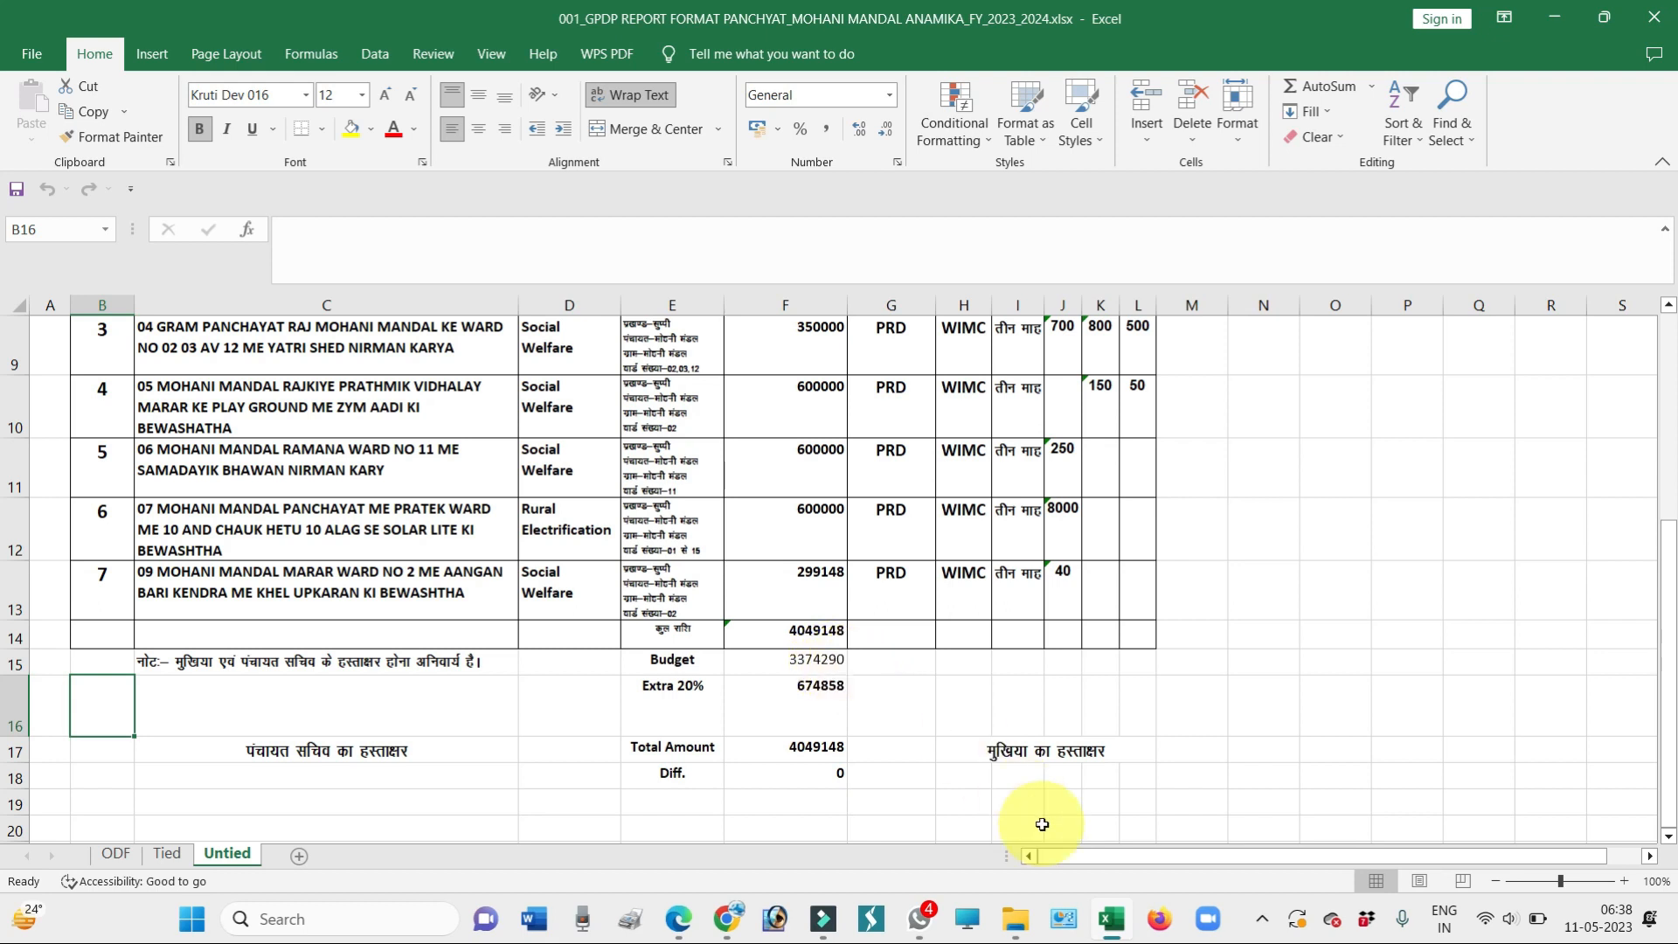
mouse_move(931, 924)
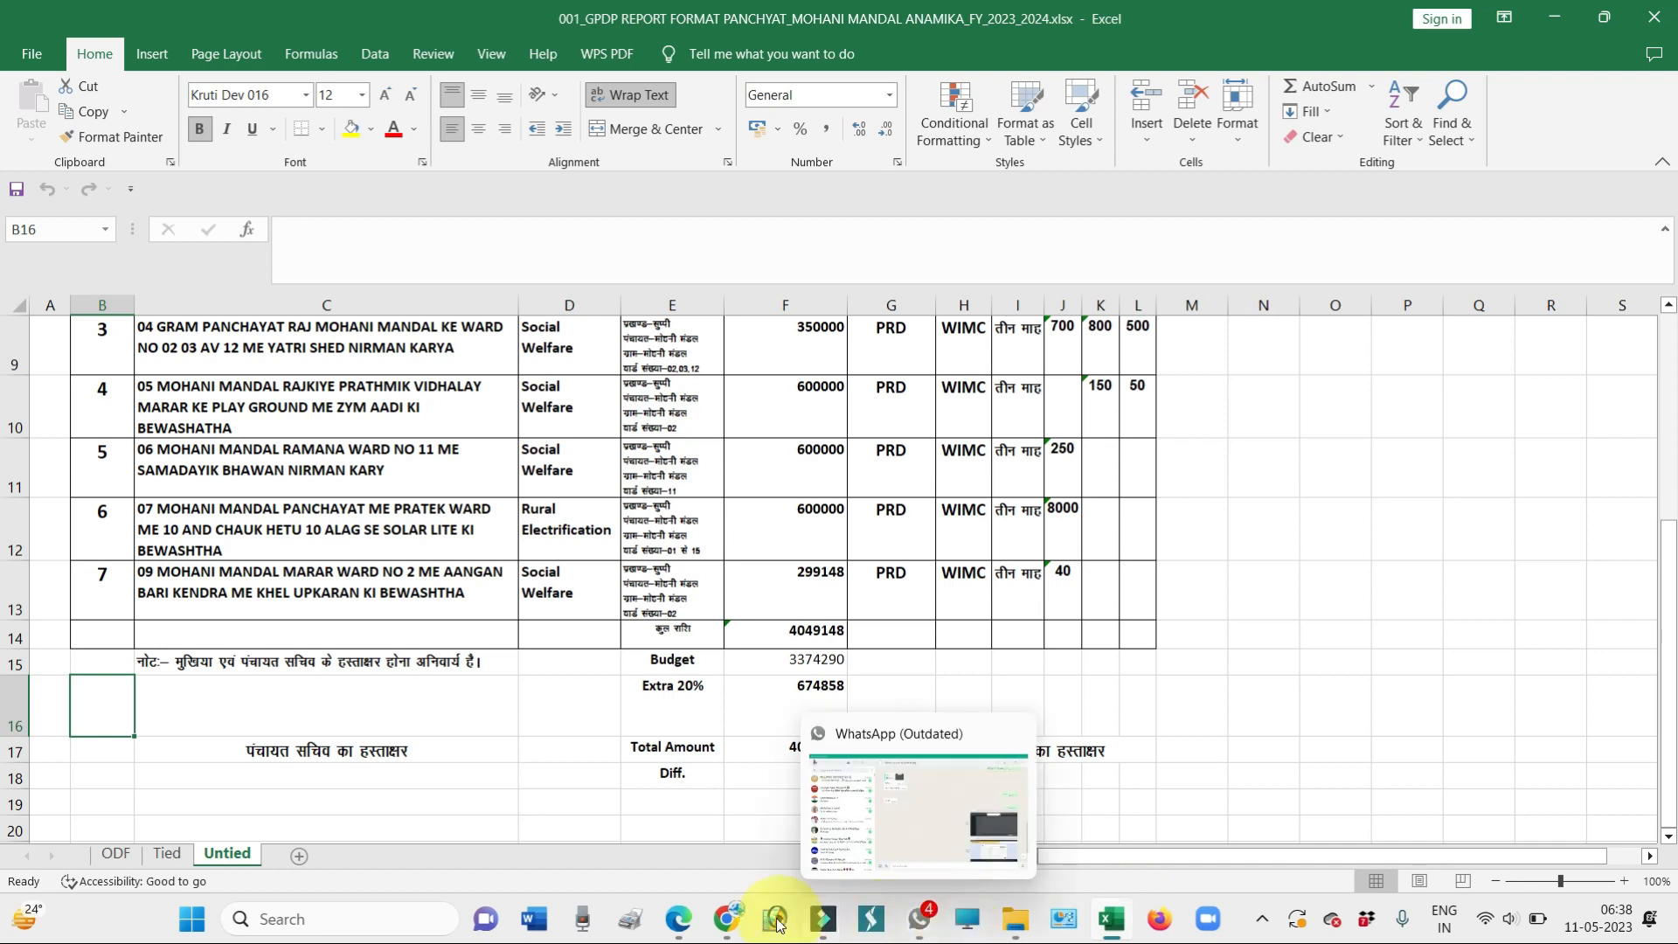
left_click(728, 920)
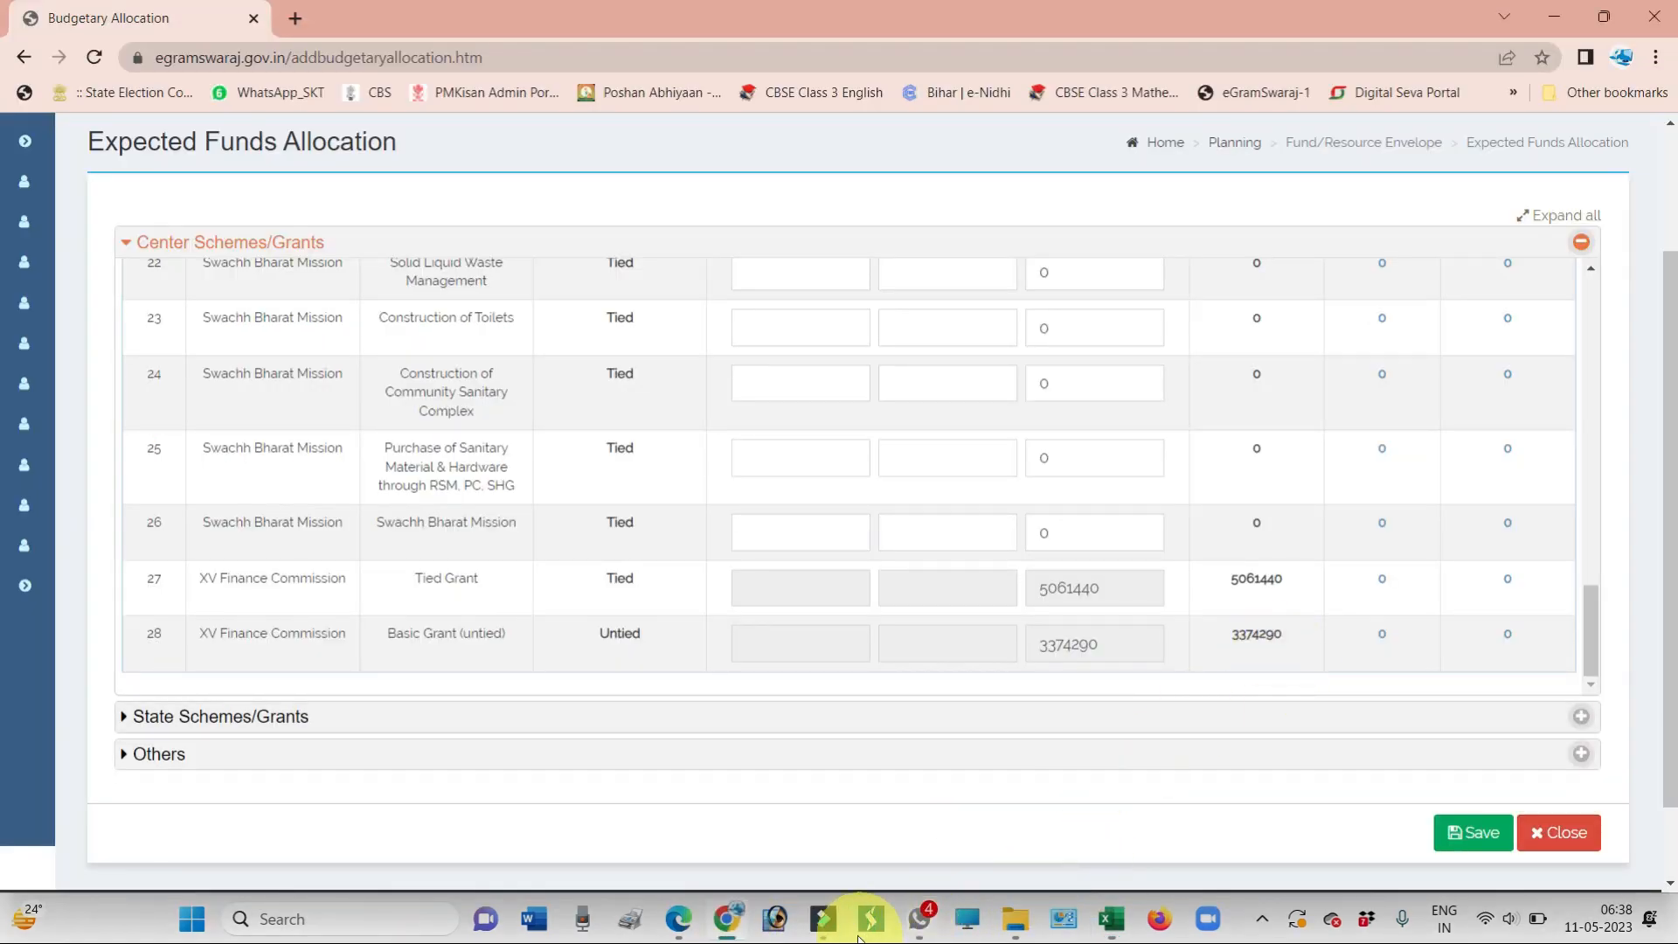
left_click(1111, 921)
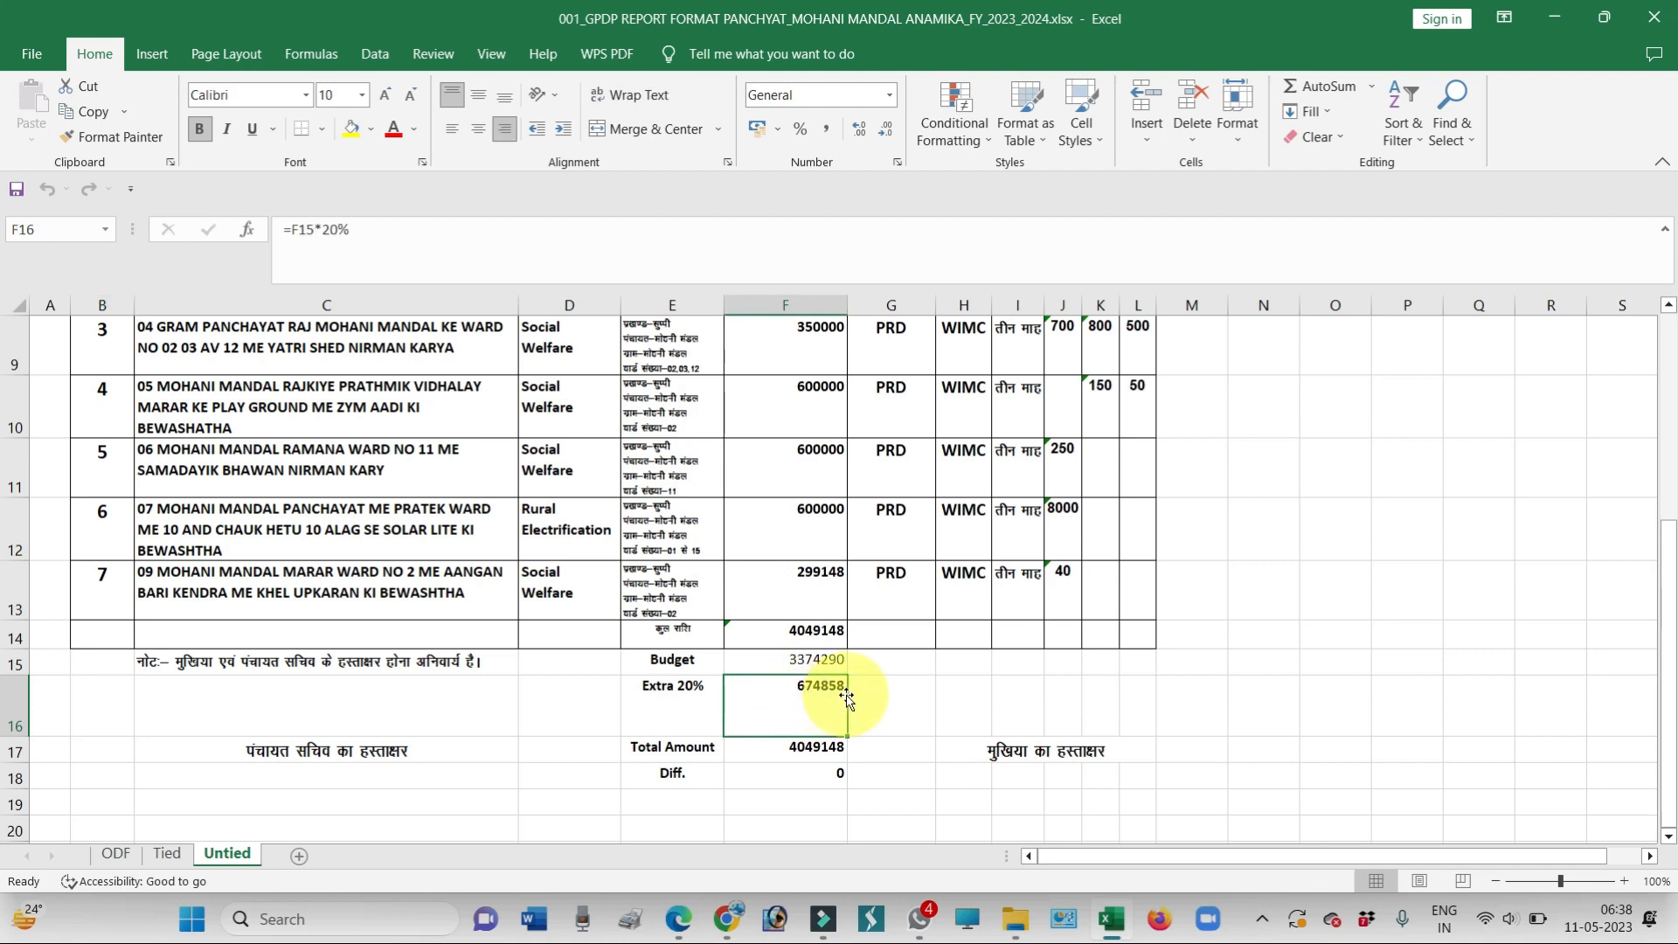
left_click(791, 753)
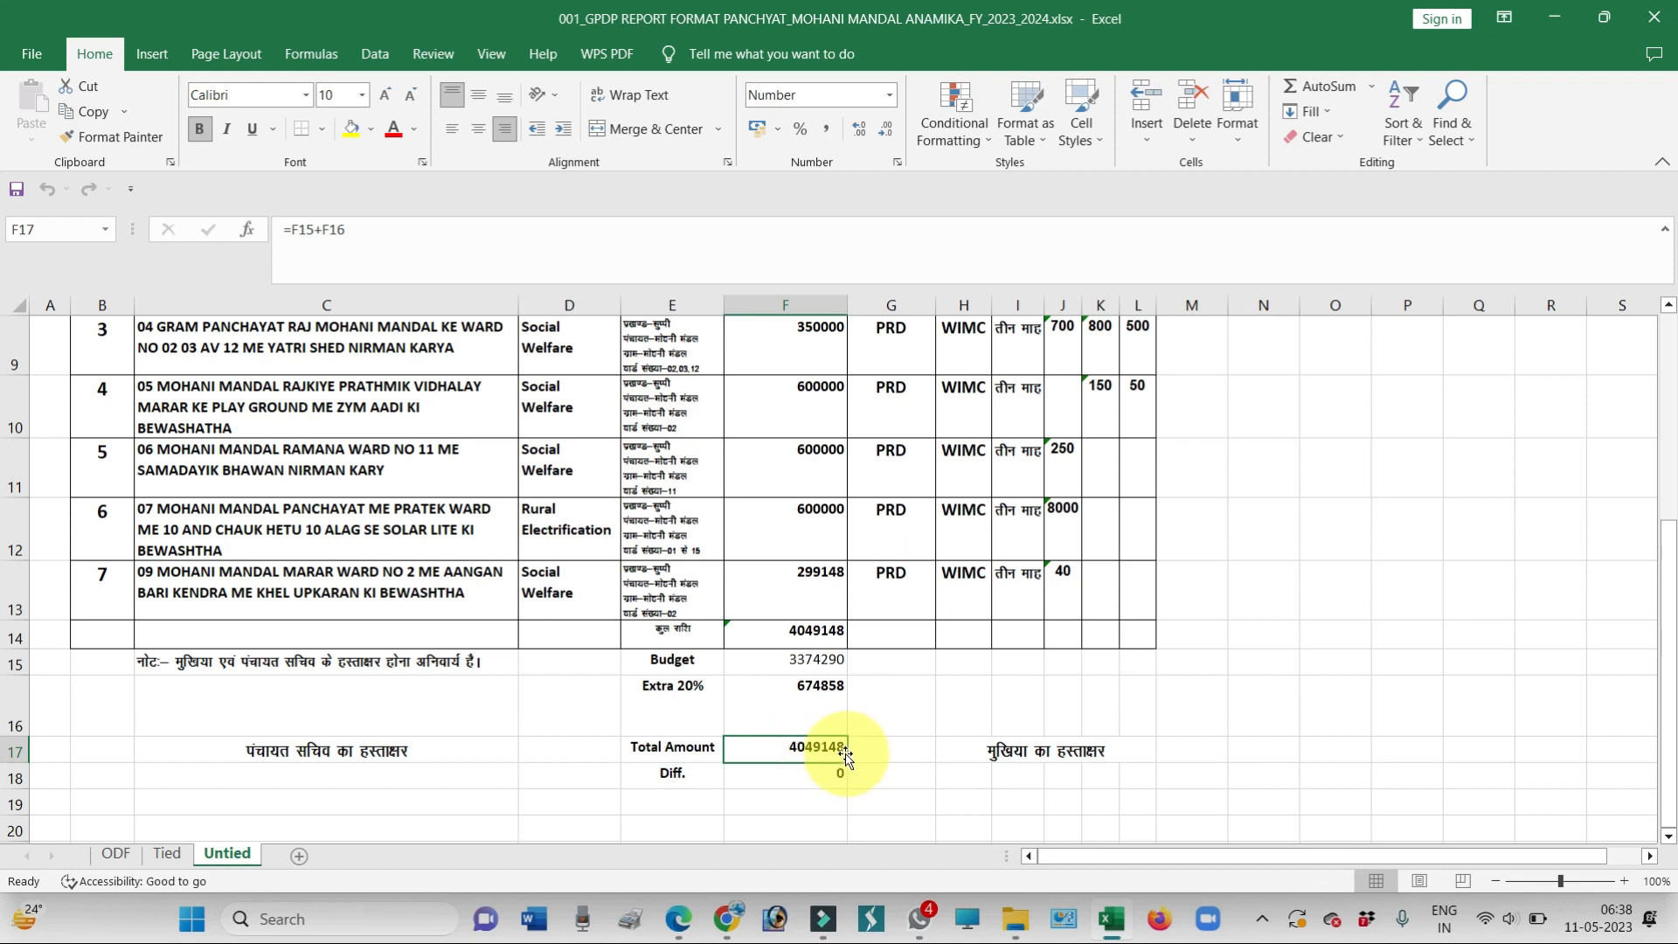
left_click(801, 633)
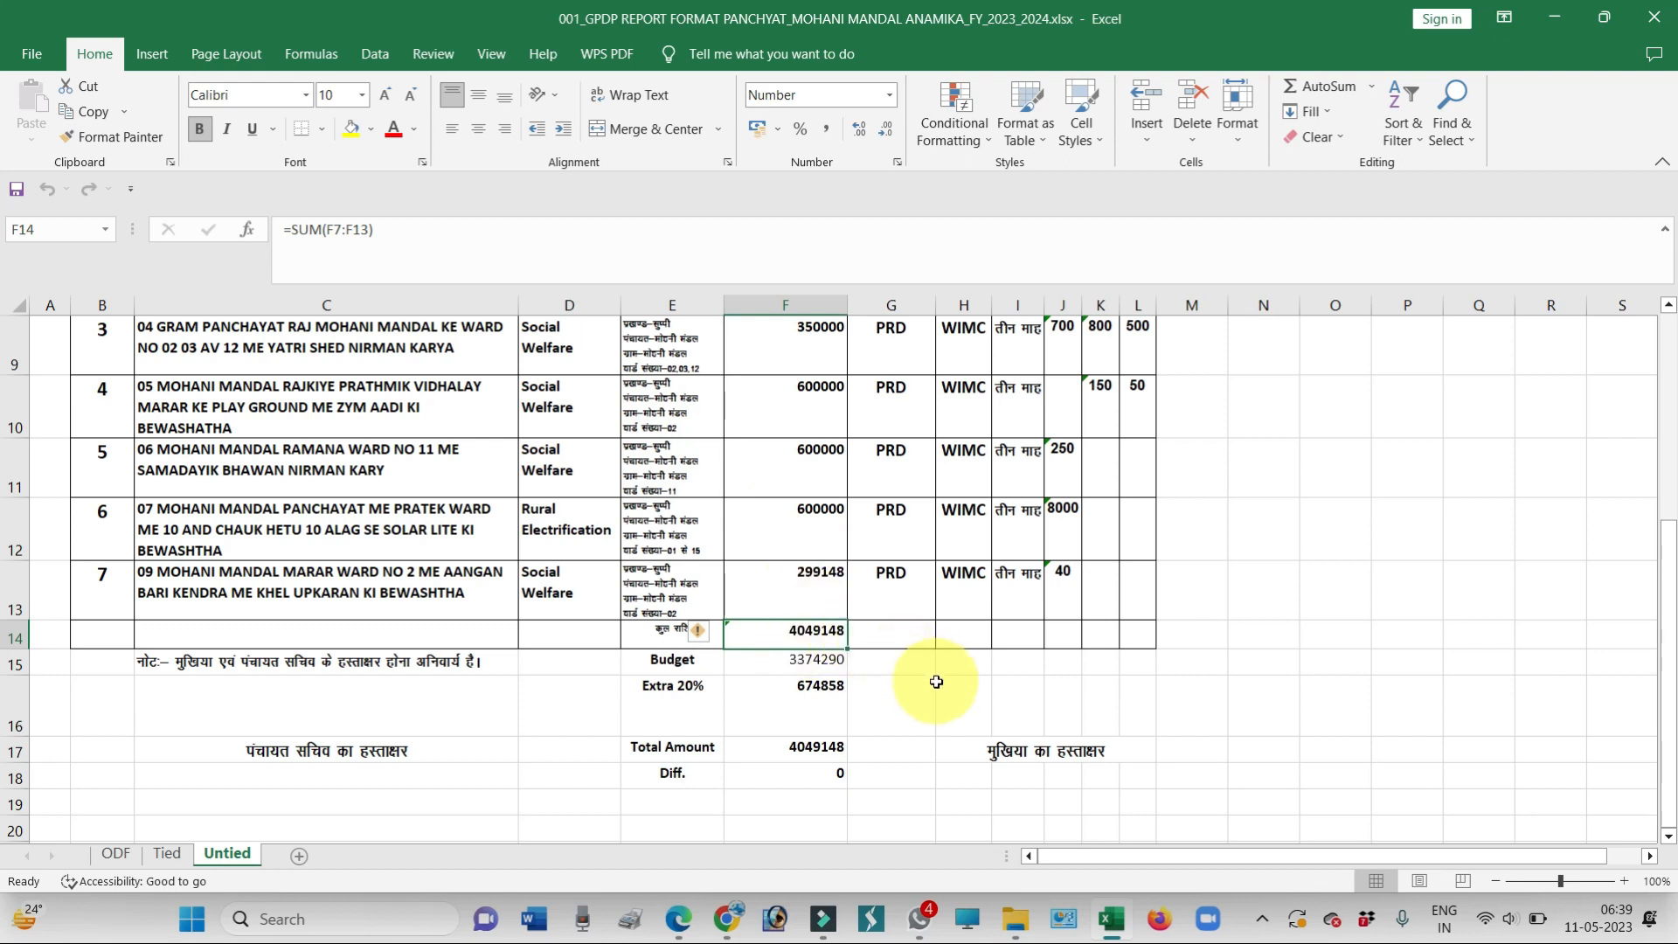
Enter the formula =F14/50% in cell H16 of the Untied sheet
left_click(975, 706)
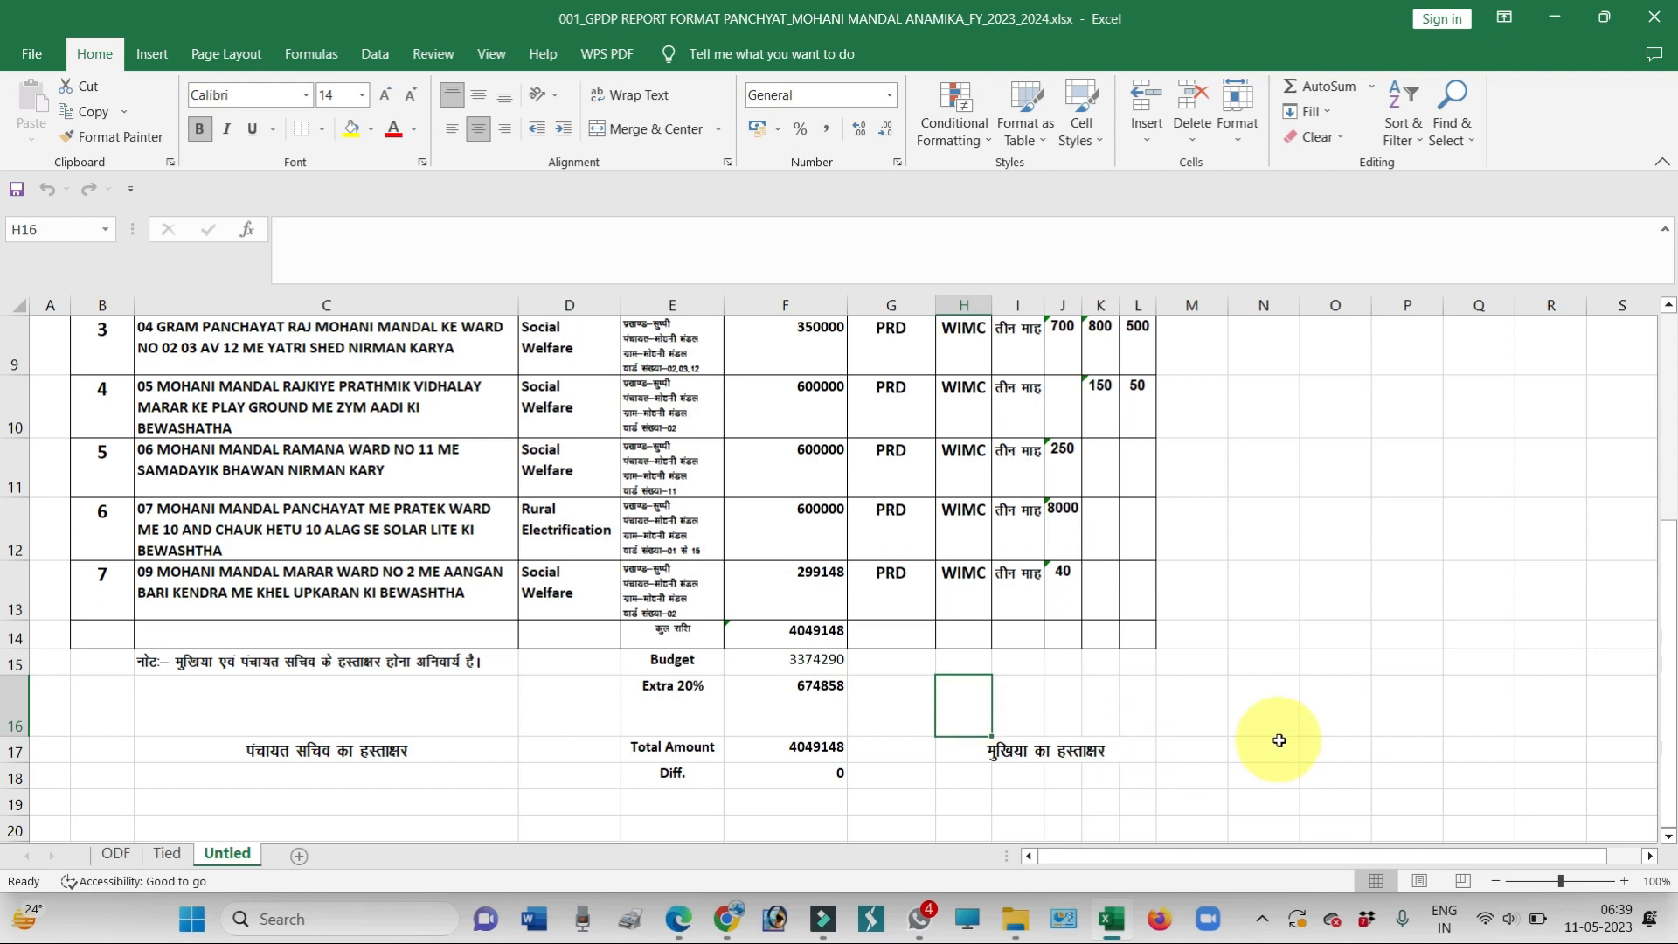
type("=")
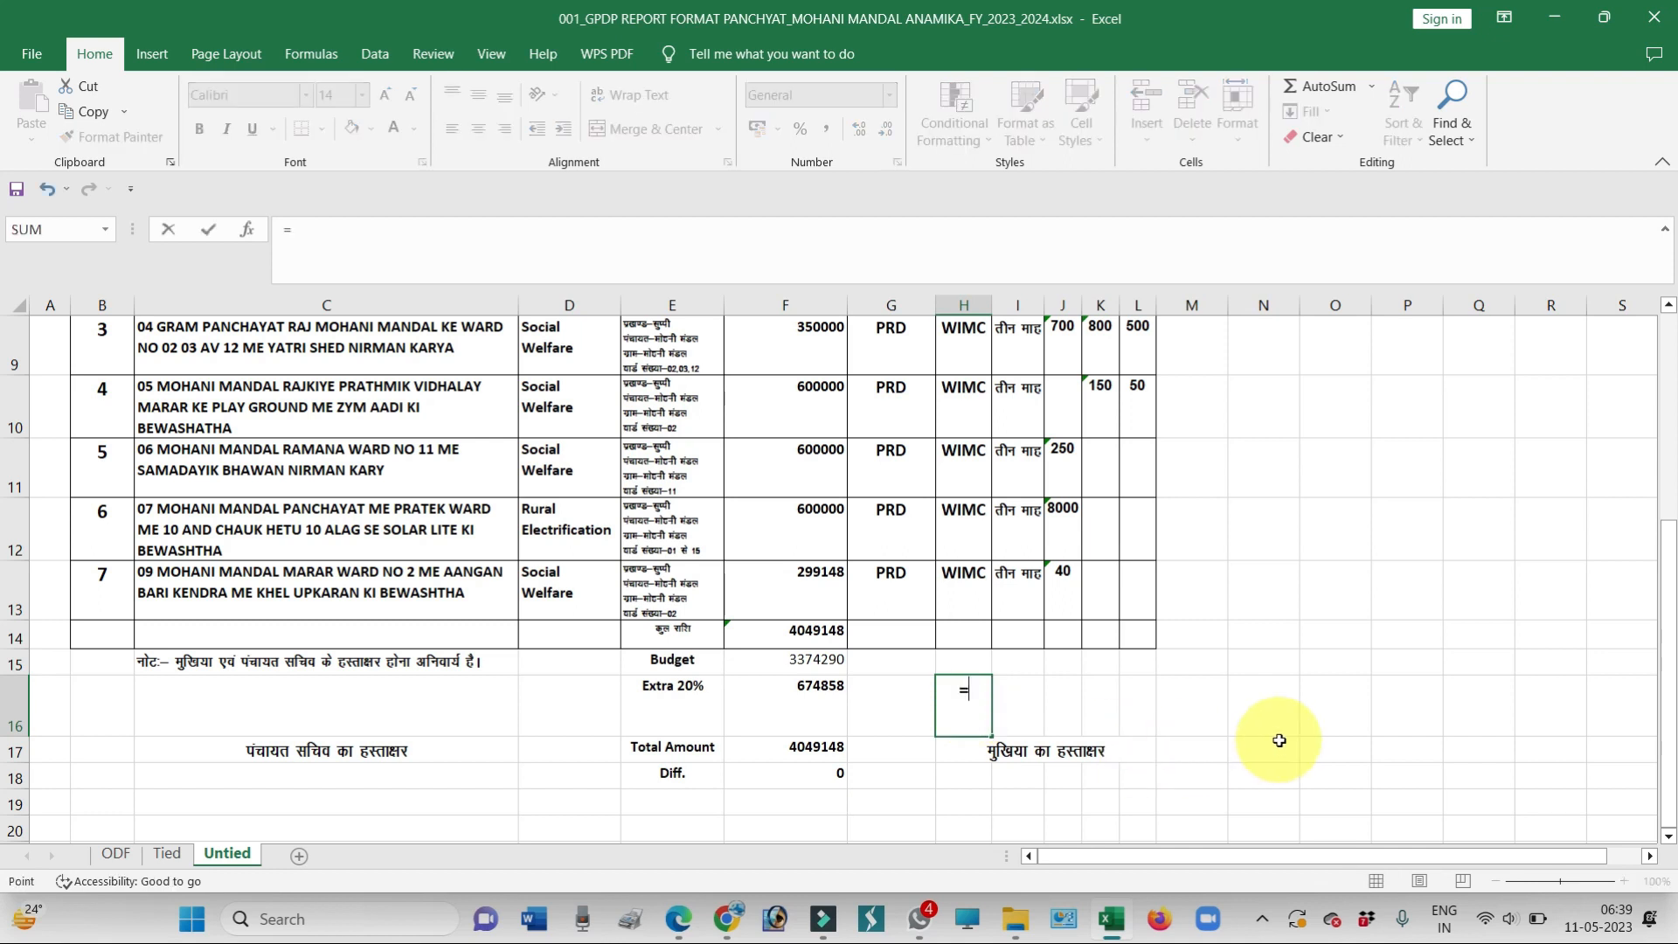
key("Left")
key("Left")
key("Up")
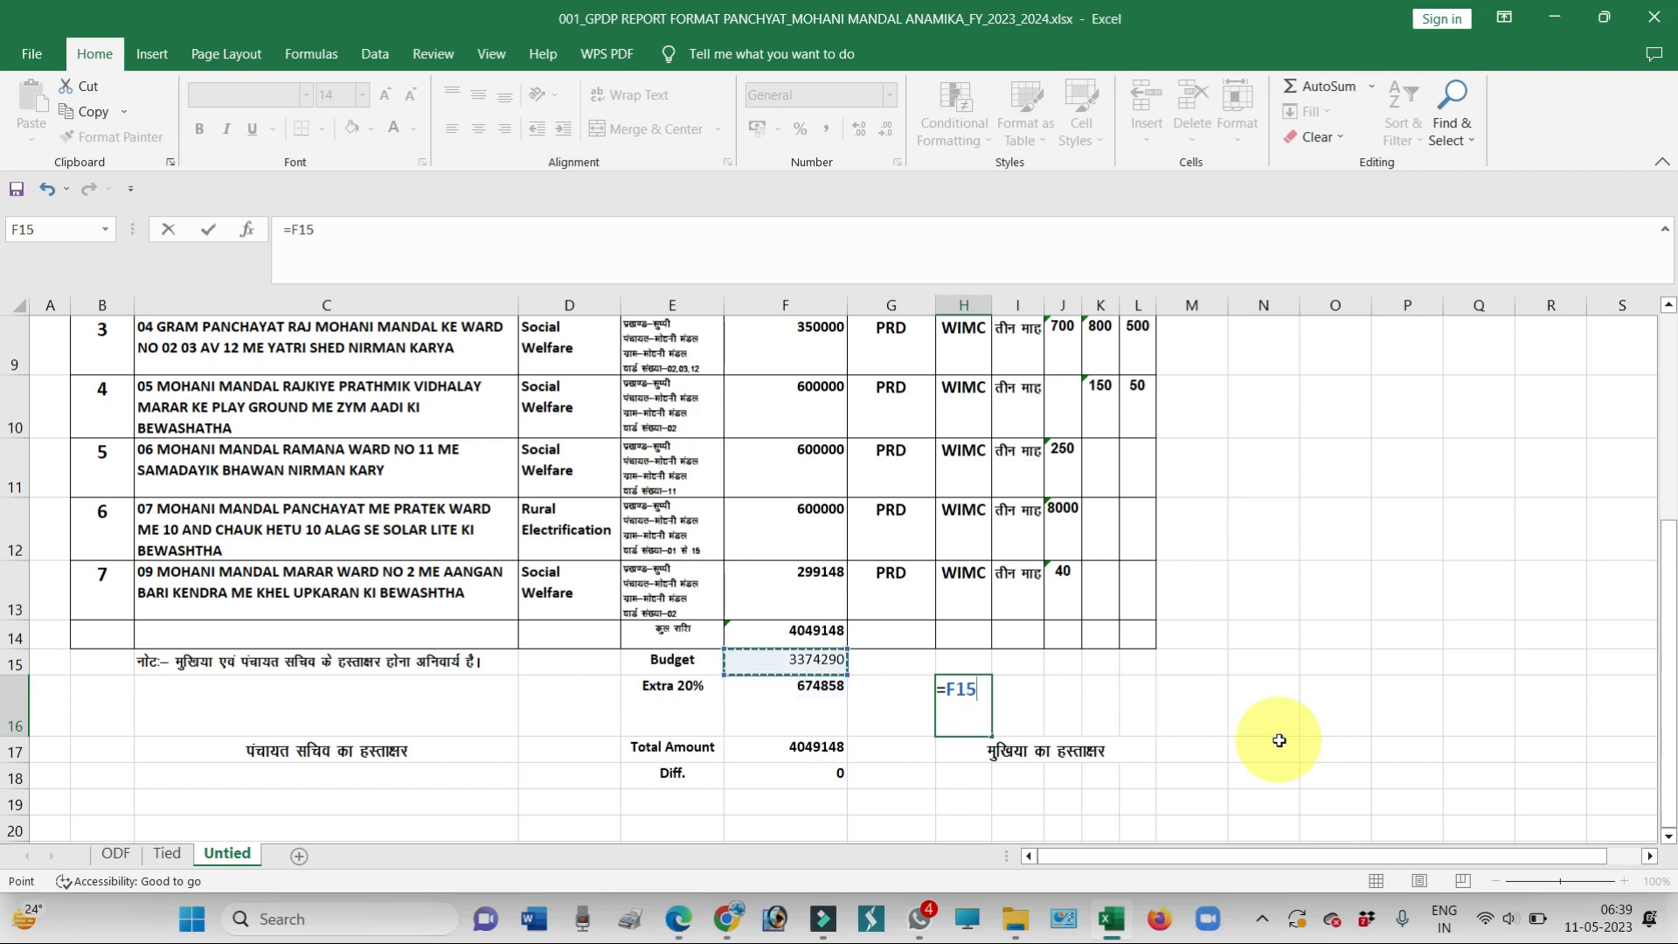
key("Up")
type("/")
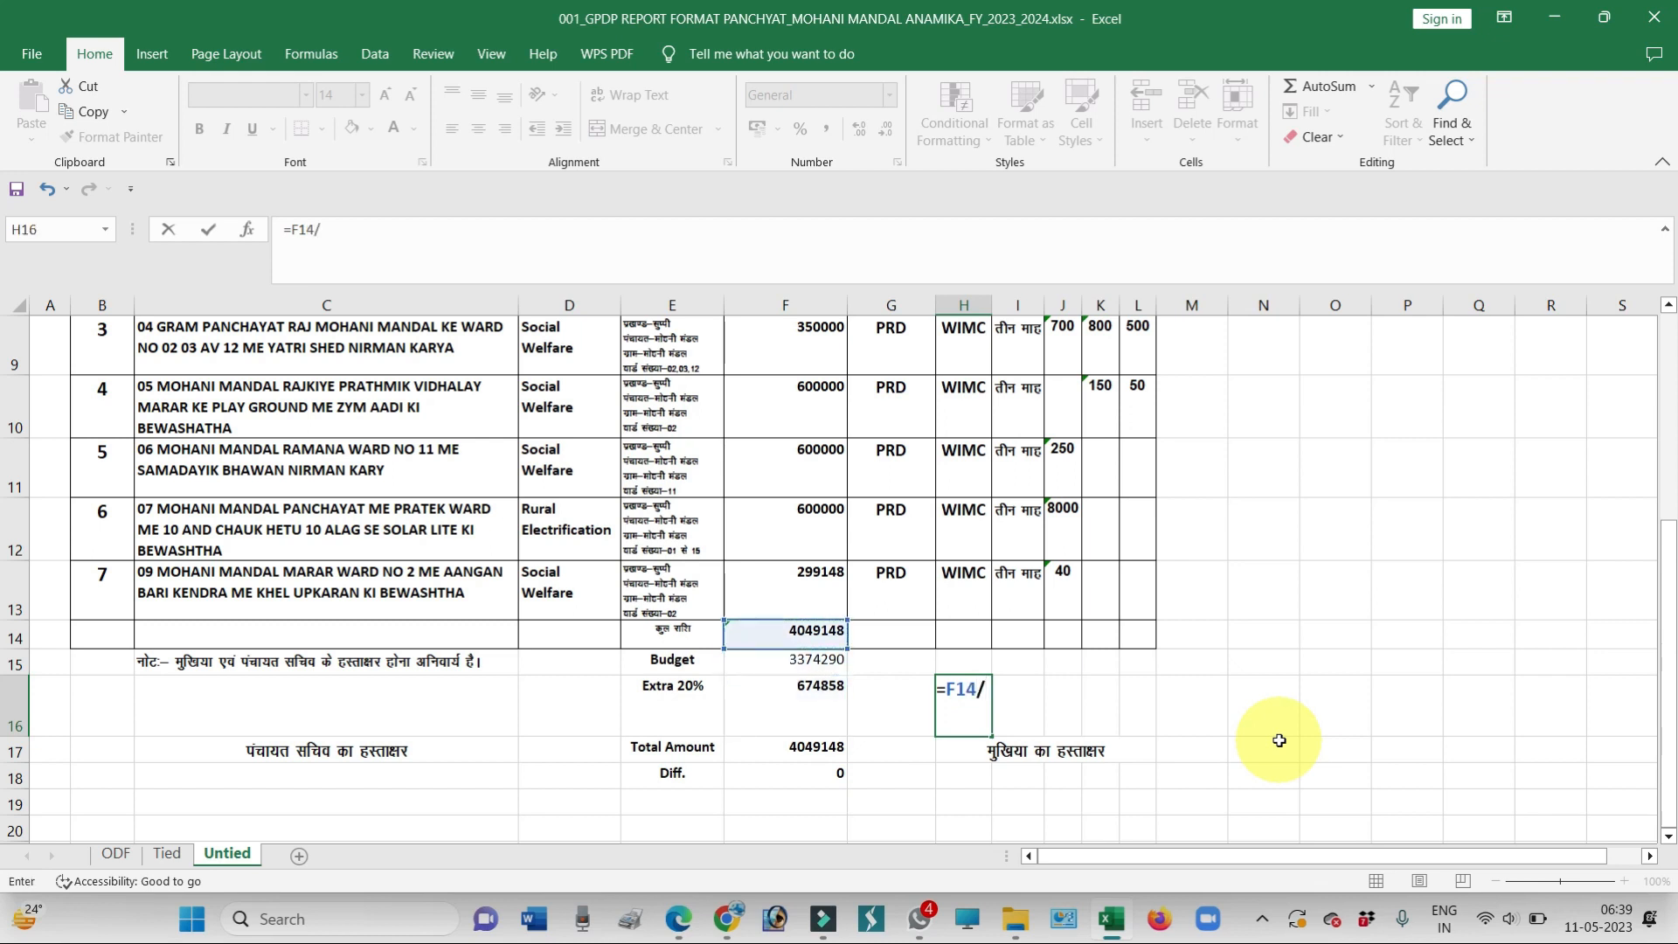
type("50")
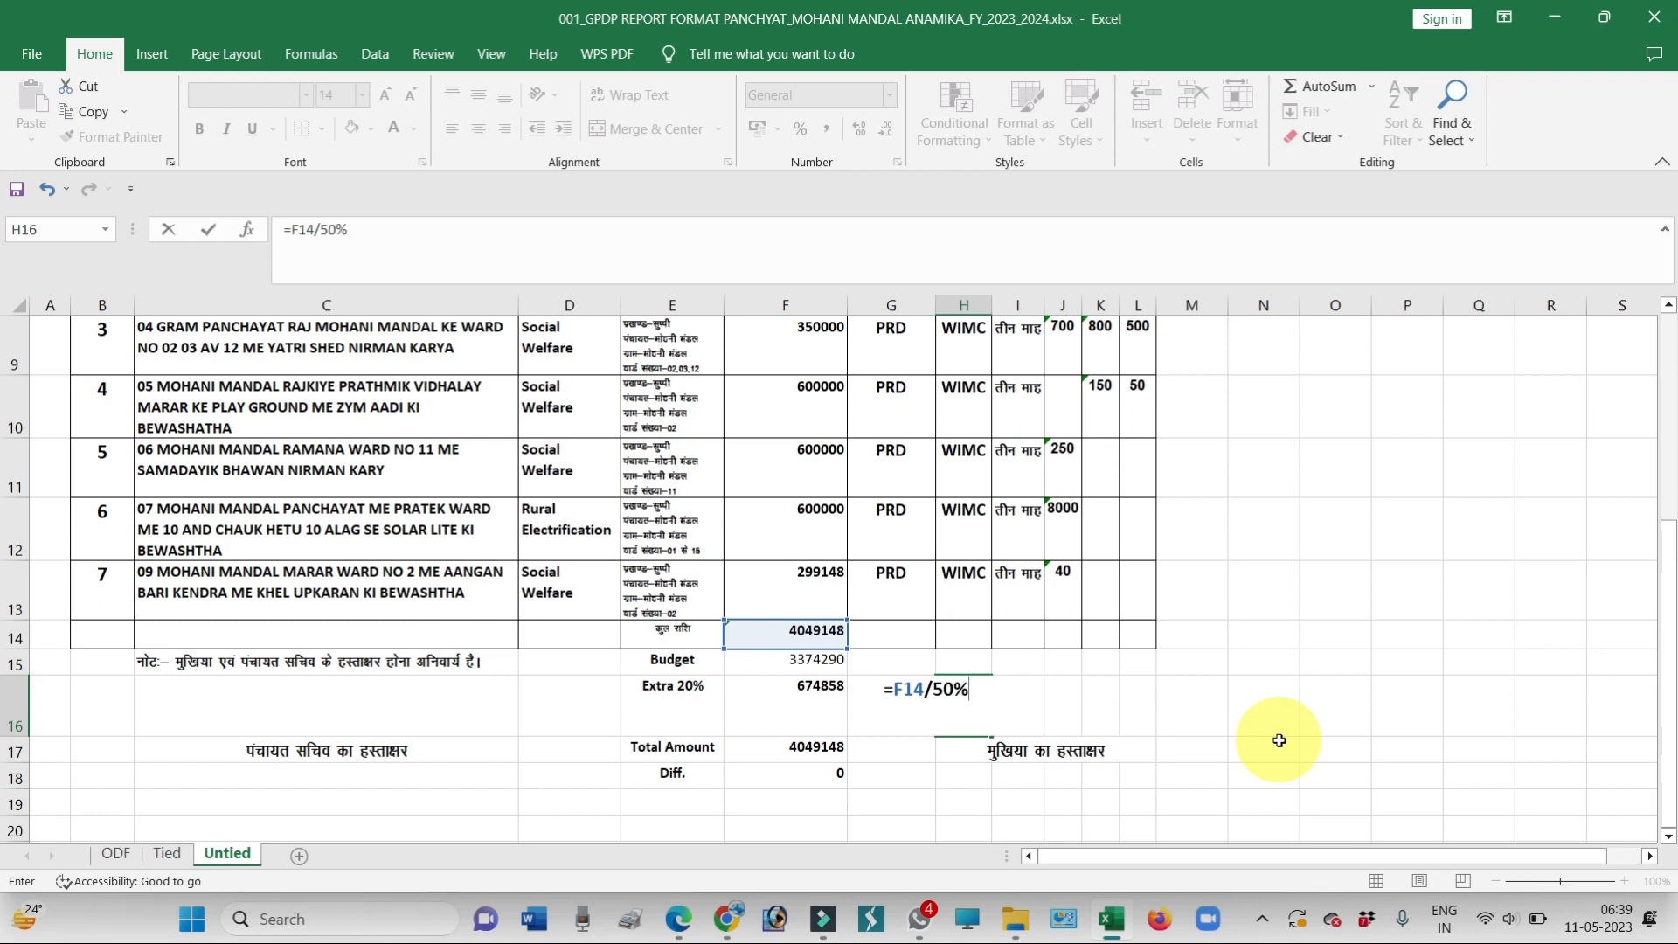
key("Return")
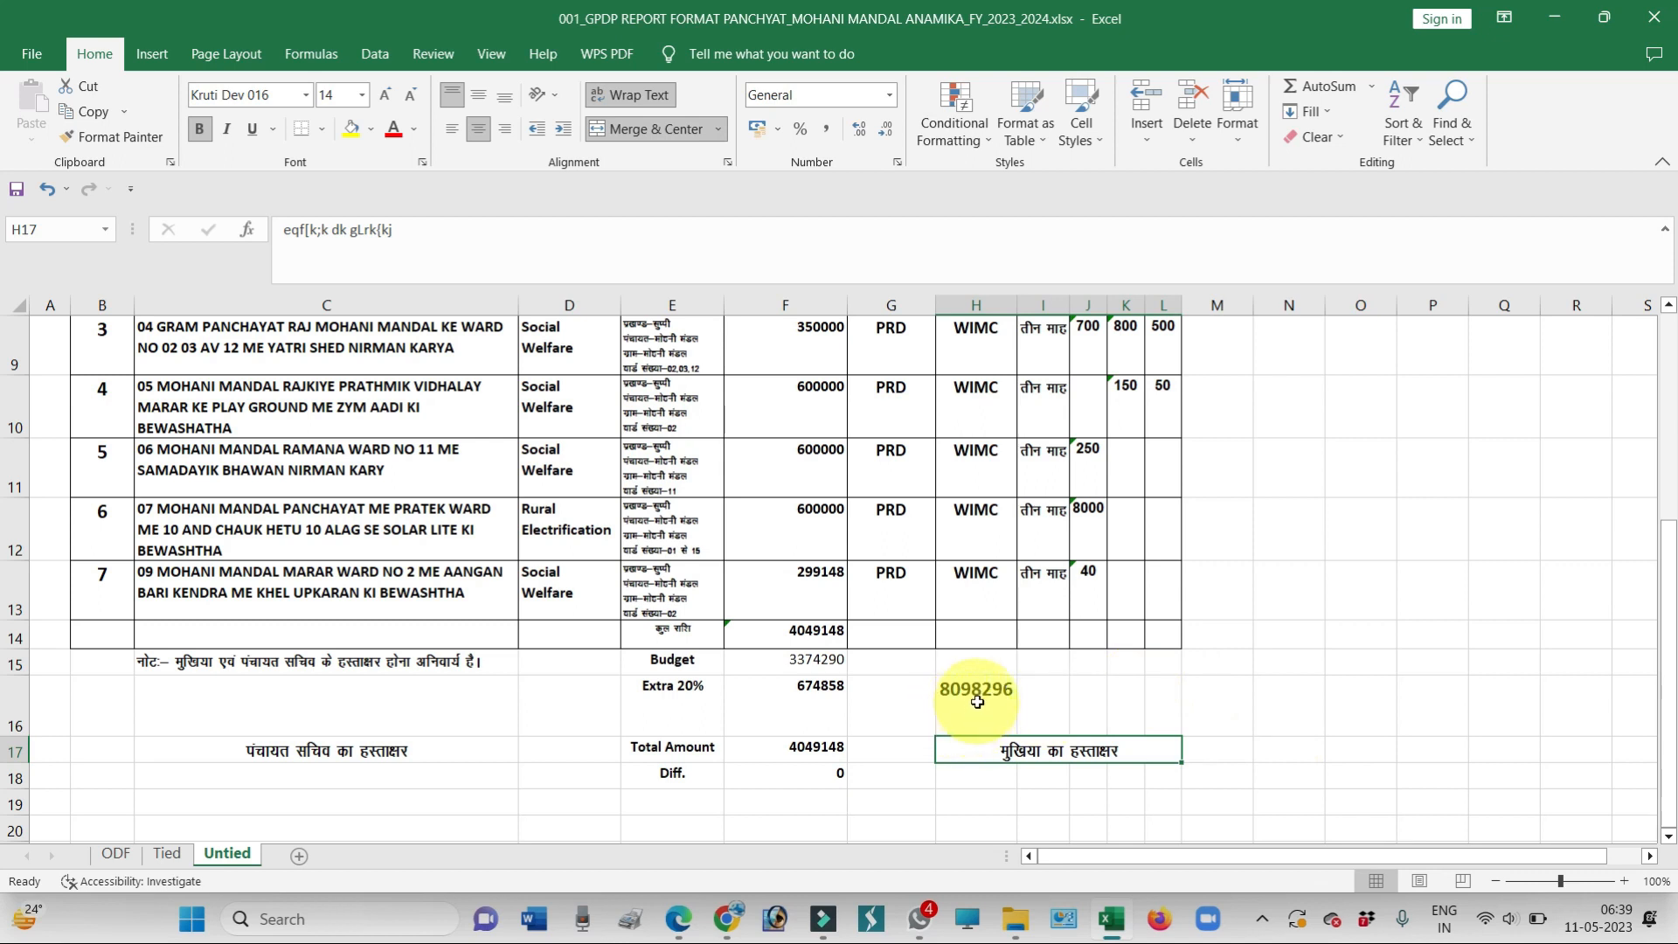
Replace the formula in cell H16 with =F14*50% to calculate half of the untied works total
left_click(975, 703)
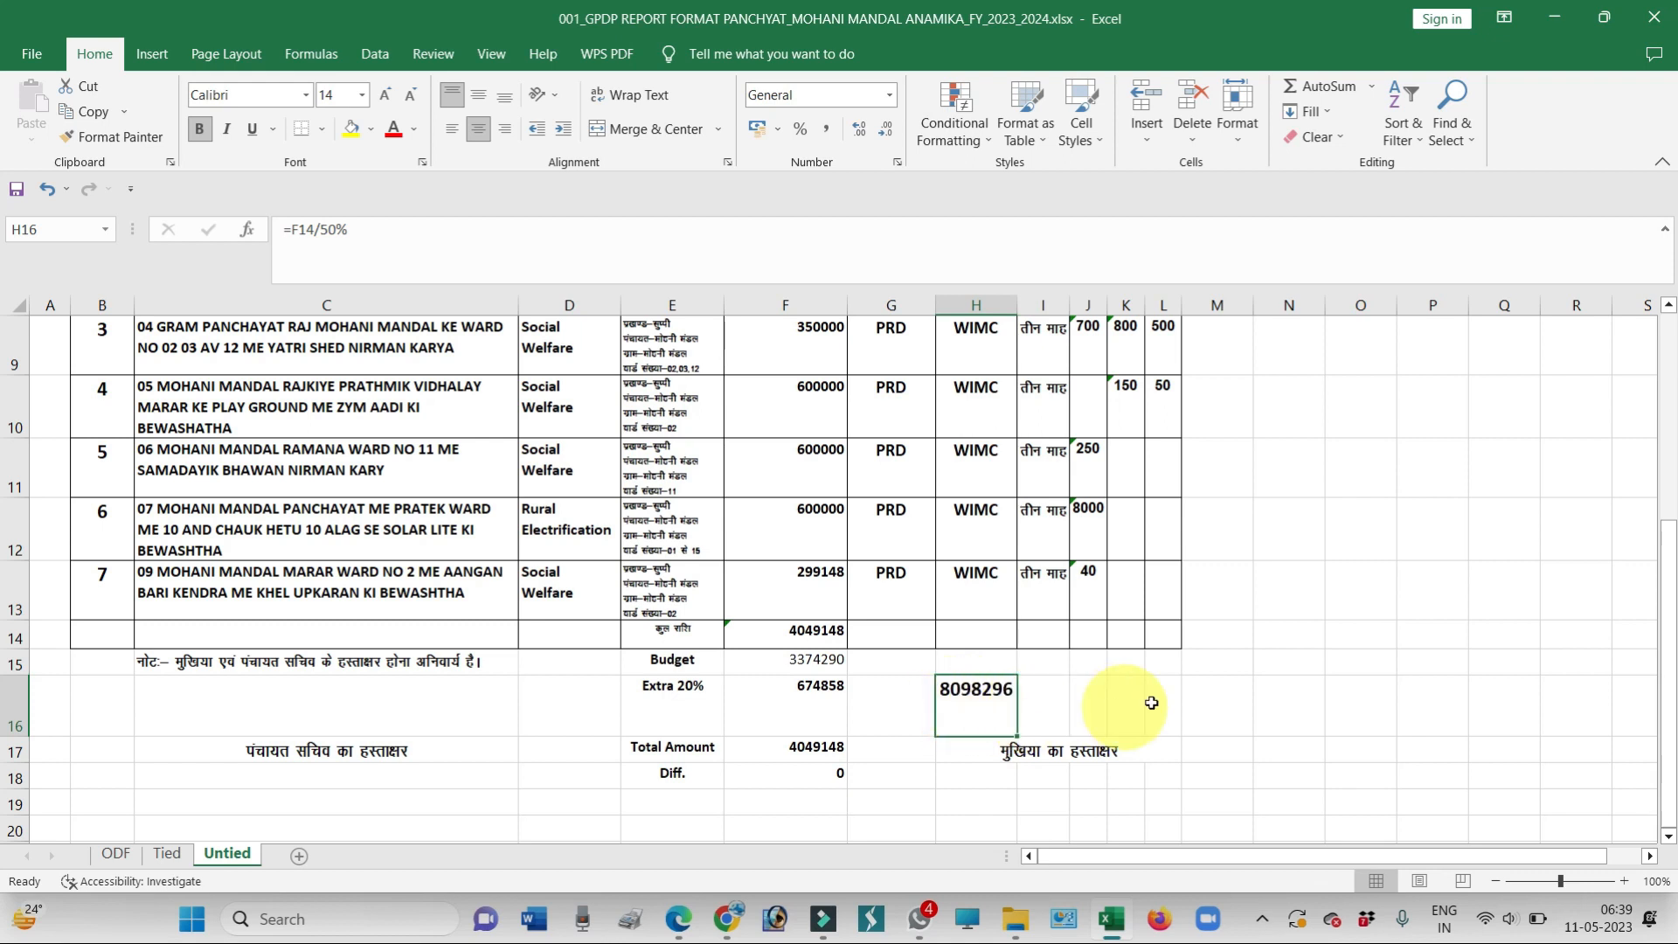
type("=")
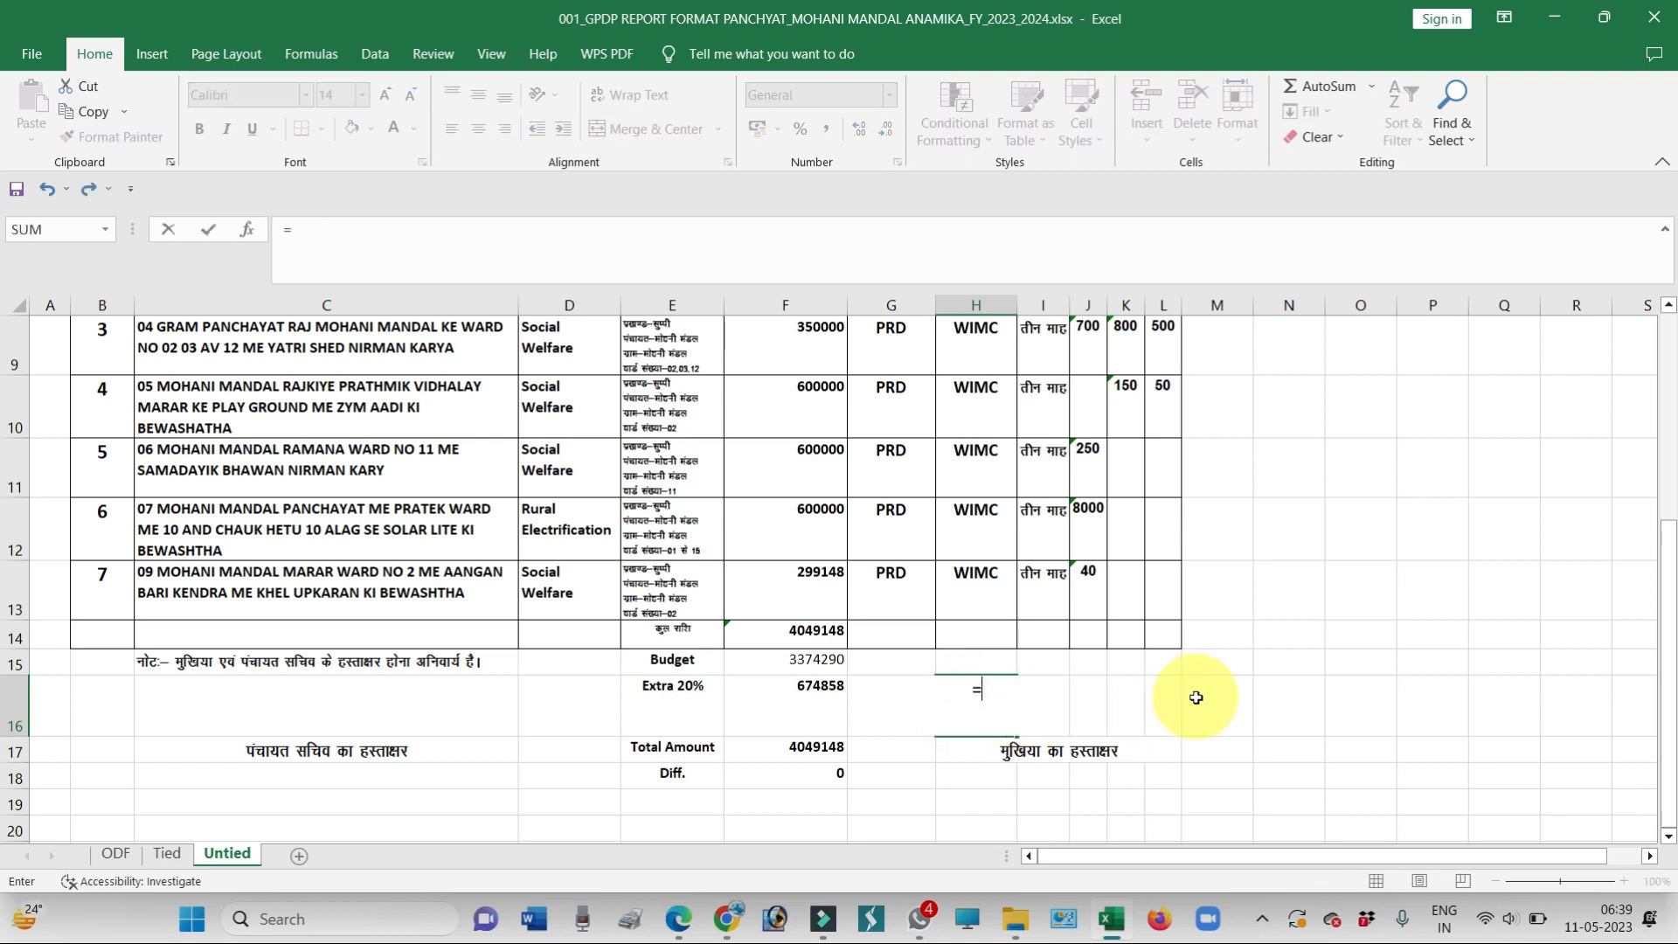
key("Left")
key("Left")
key("Up")
key("Up")
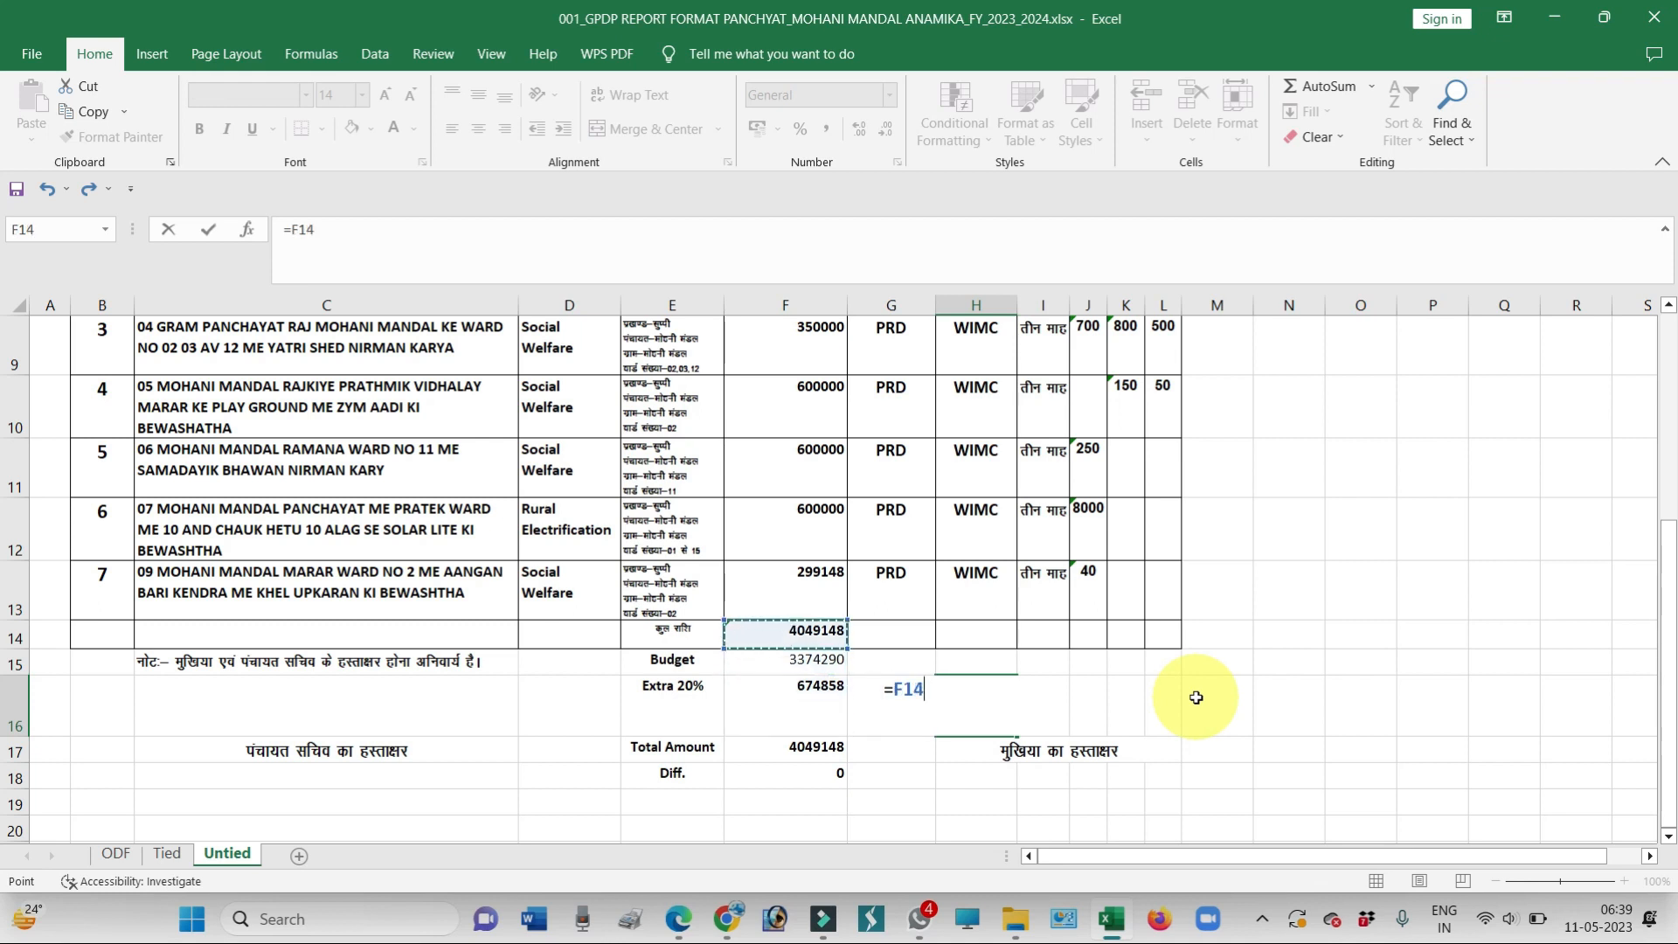
type("*")
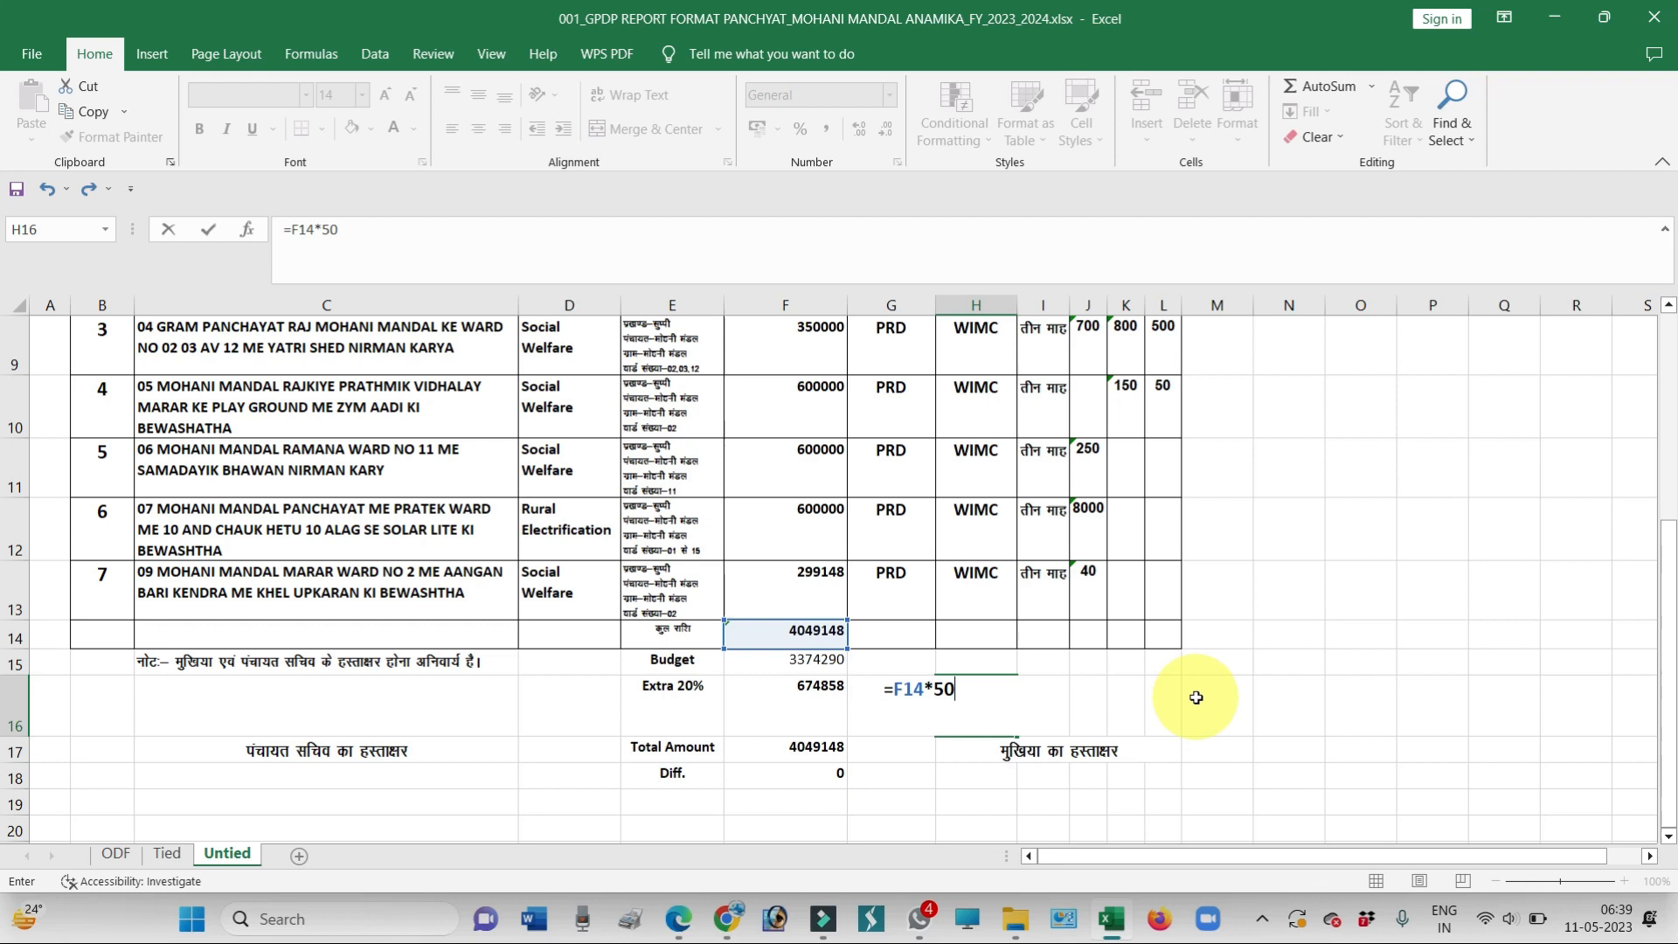
key("Return")
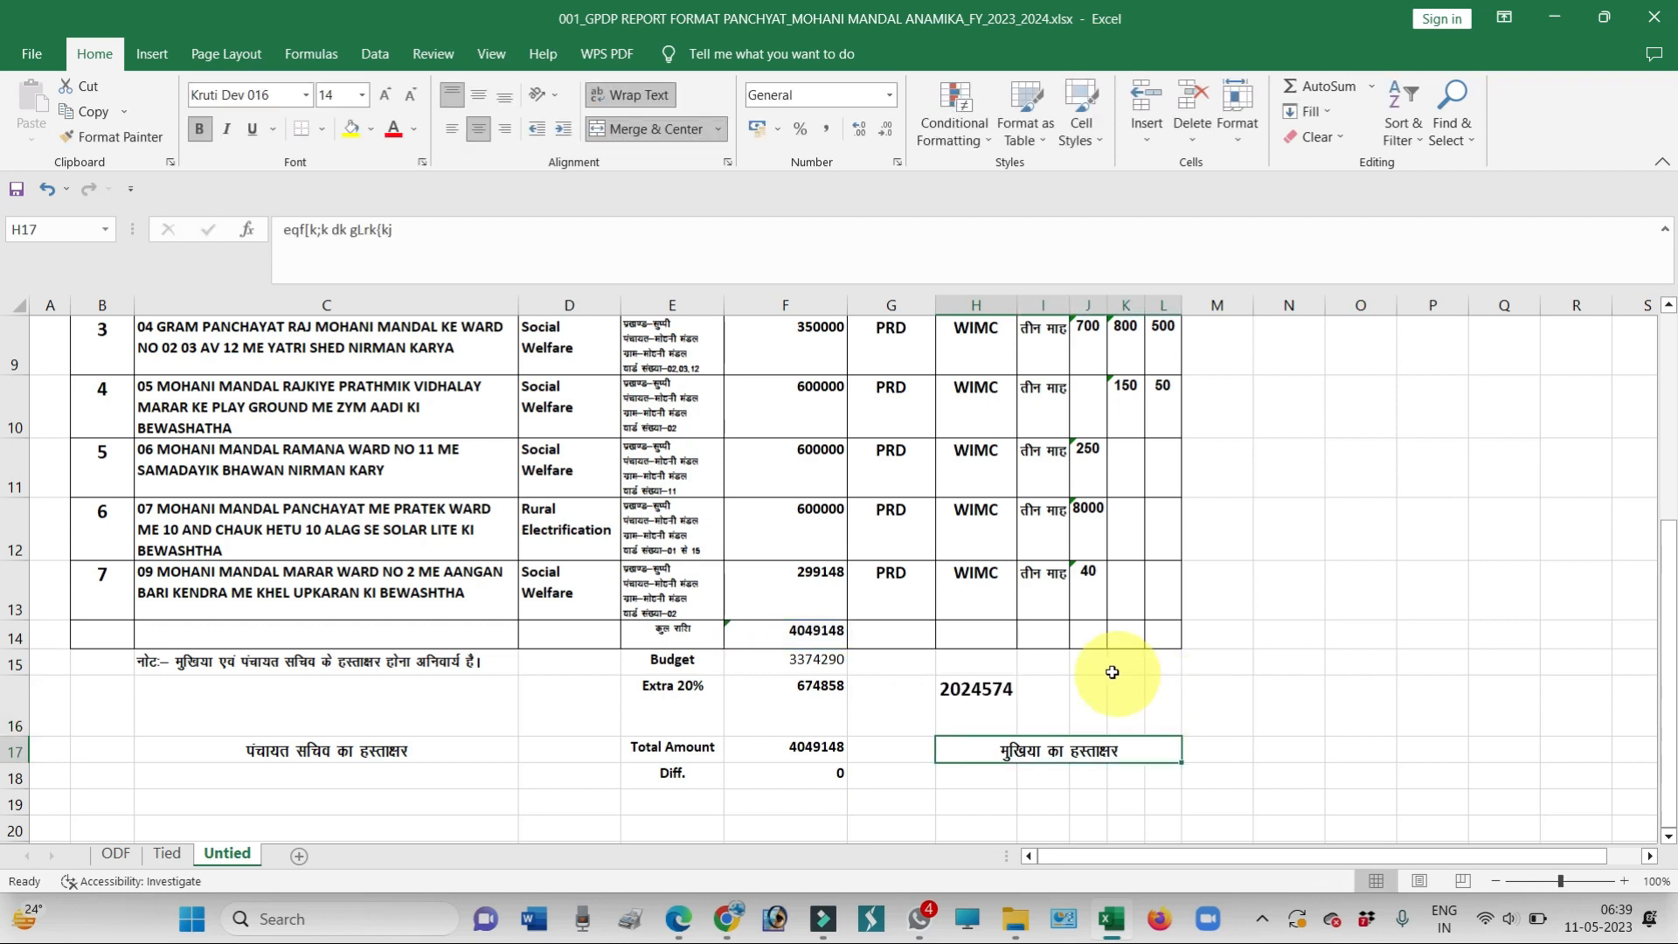
left_click(989, 690)
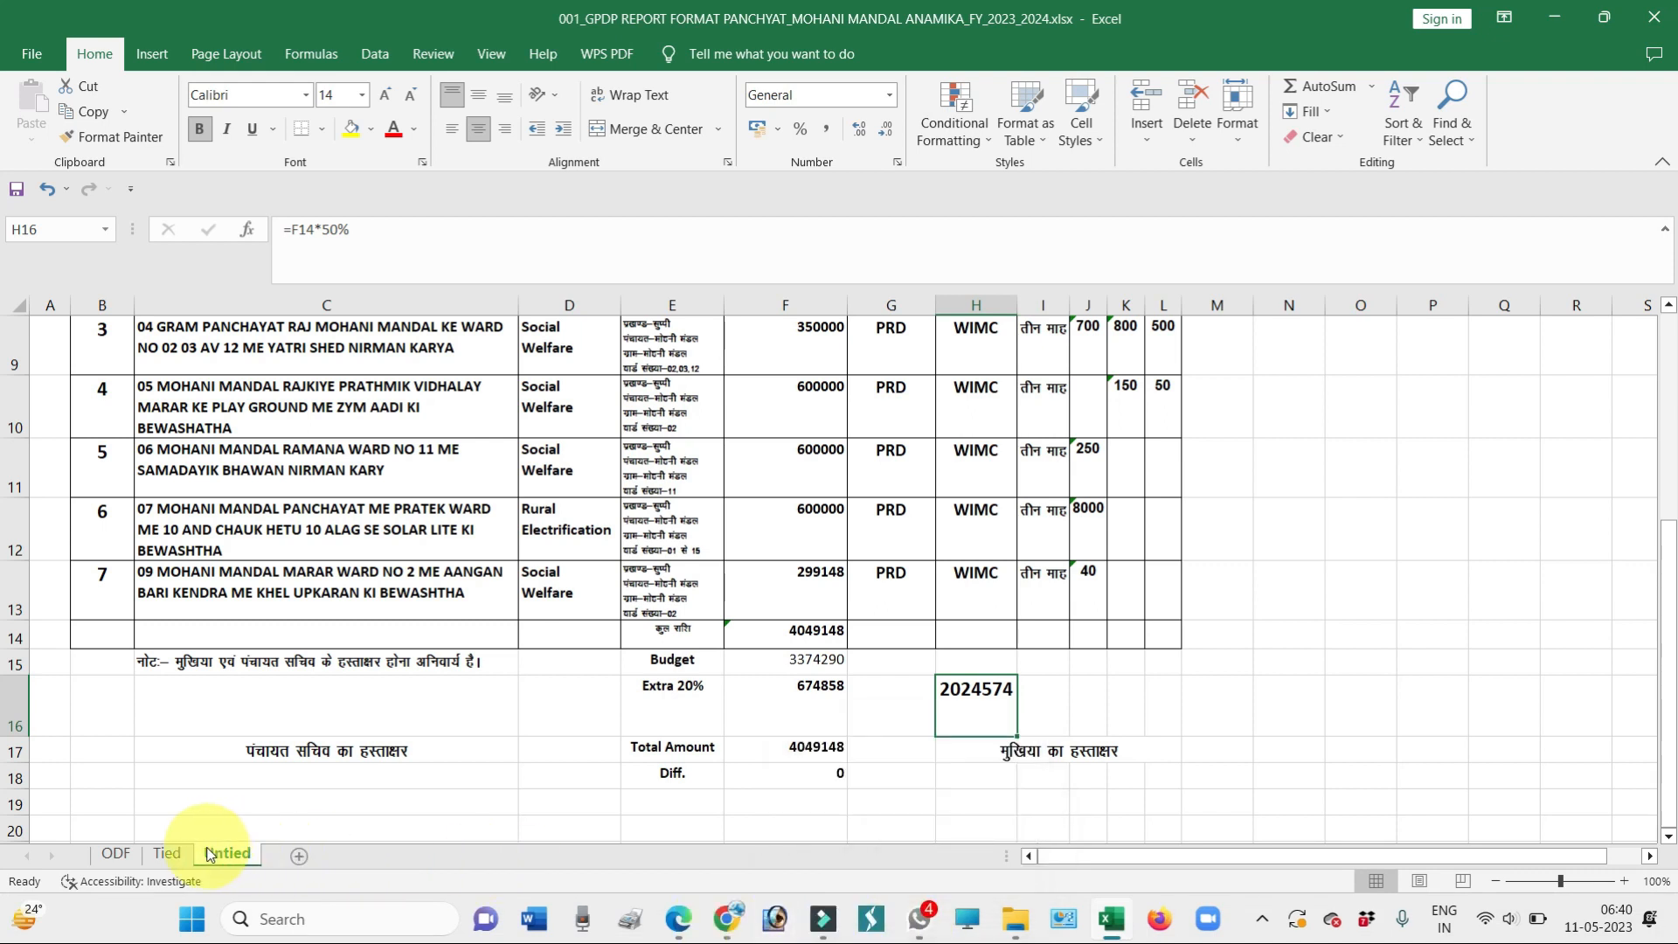
Examine the budget, extra 20%, total amount and works total on the Tied and ODF sheets
left_click(166, 855)
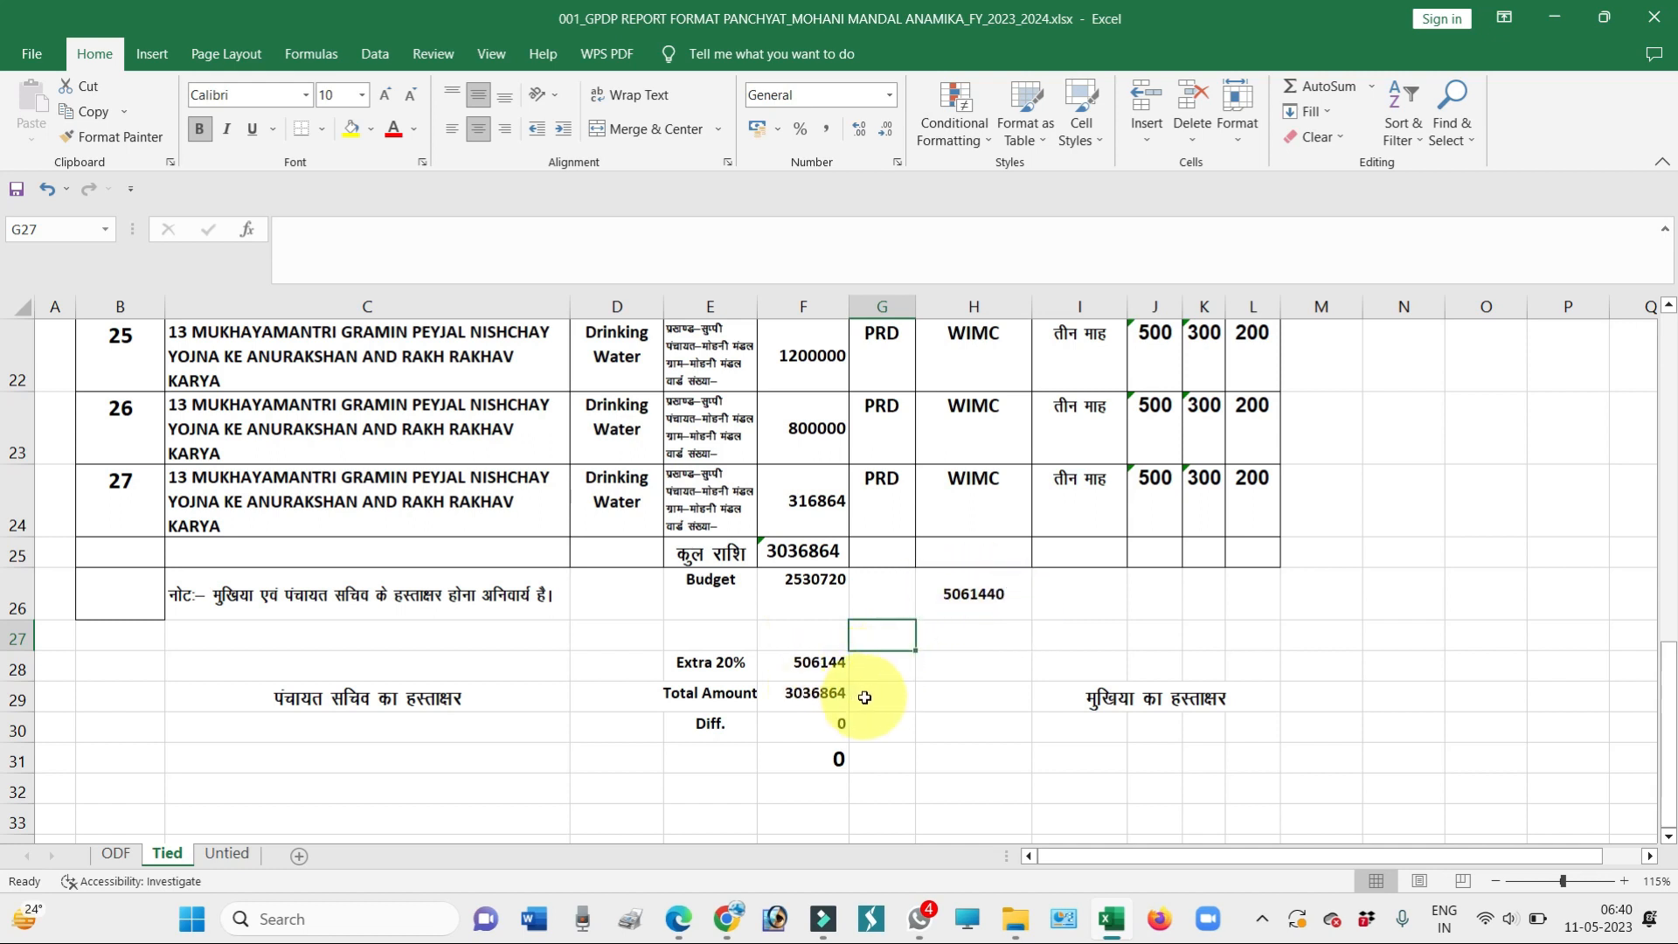
left_click(819, 594)
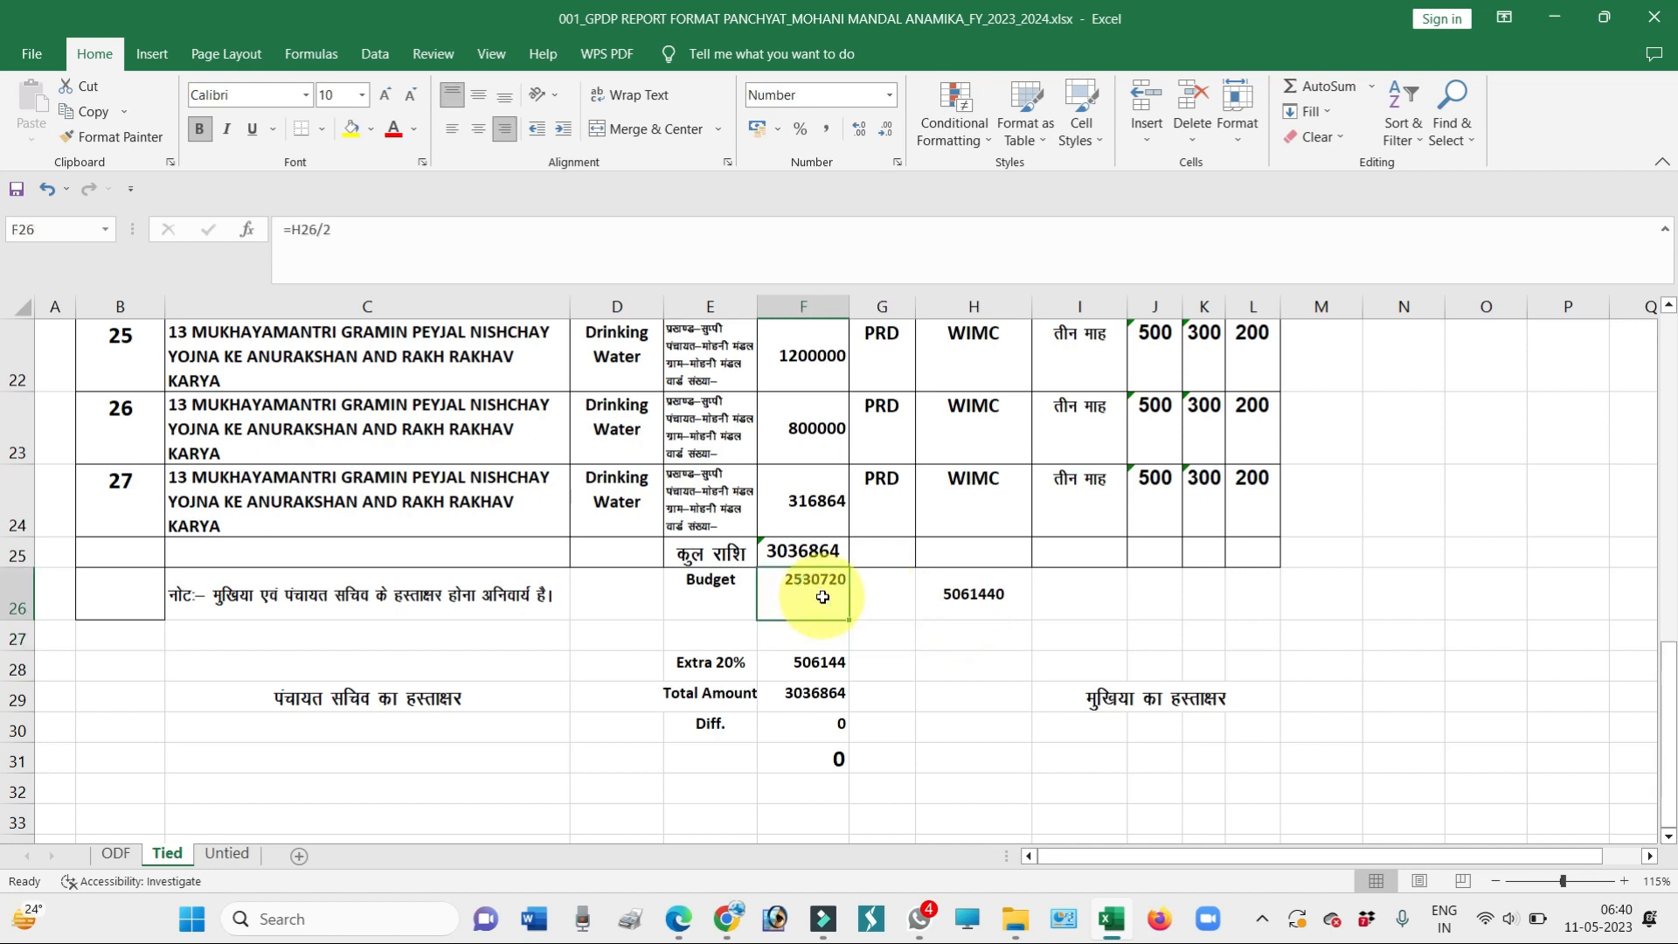
left_click(796, 670)
left_click(792, 701)
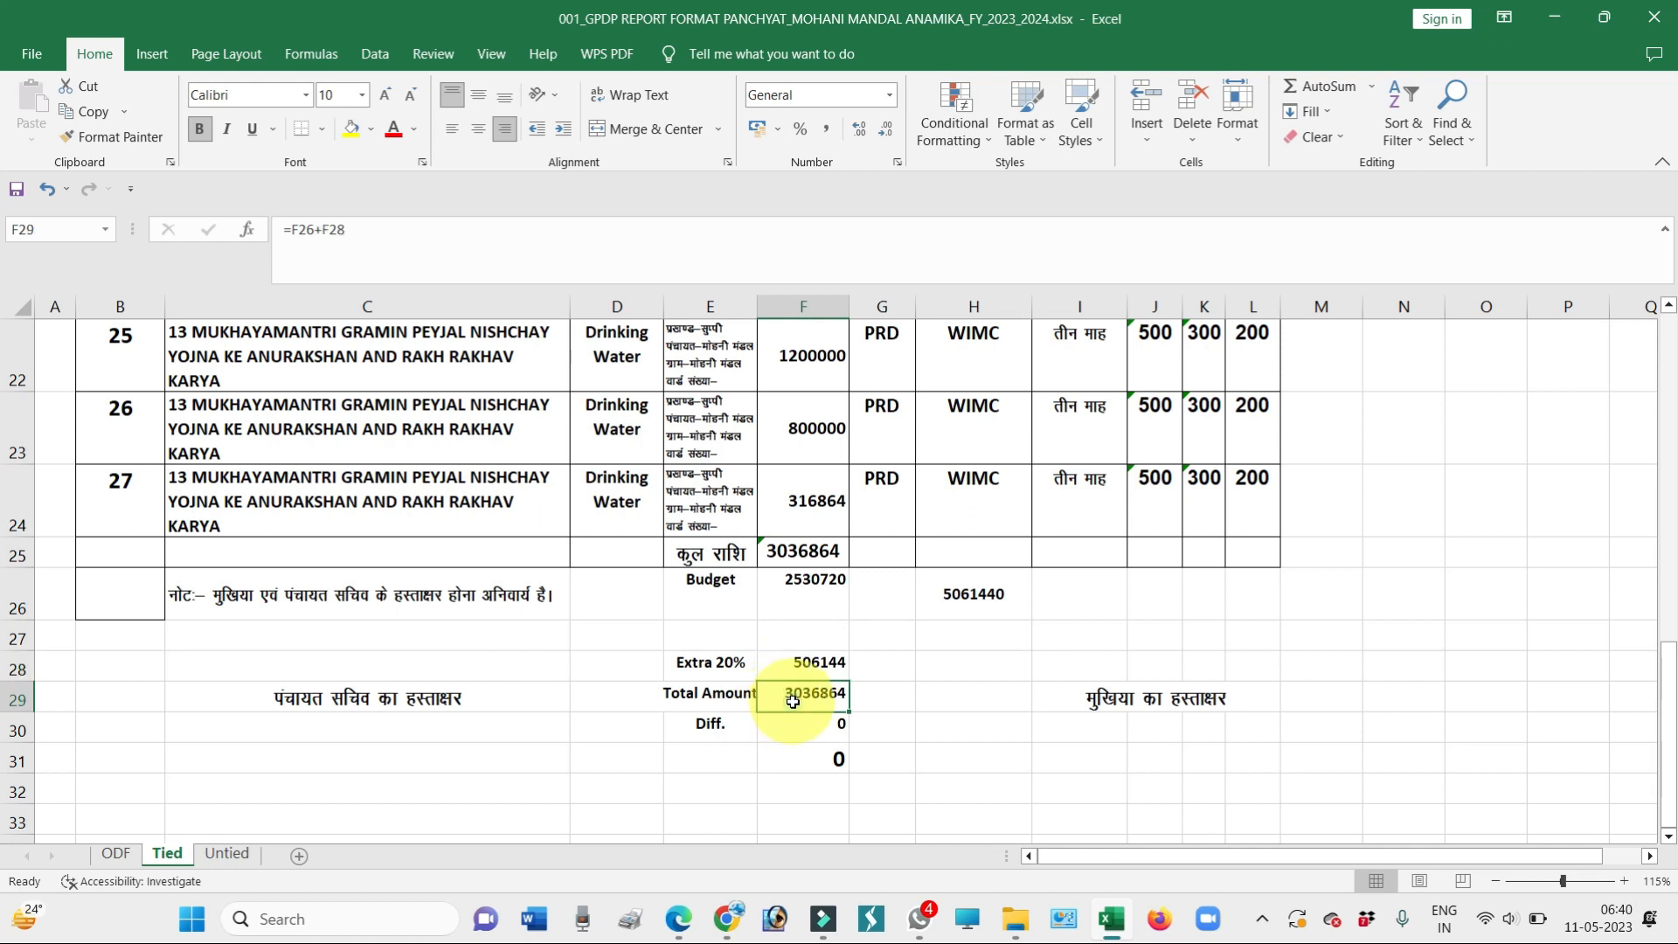
left_click(817, 557)
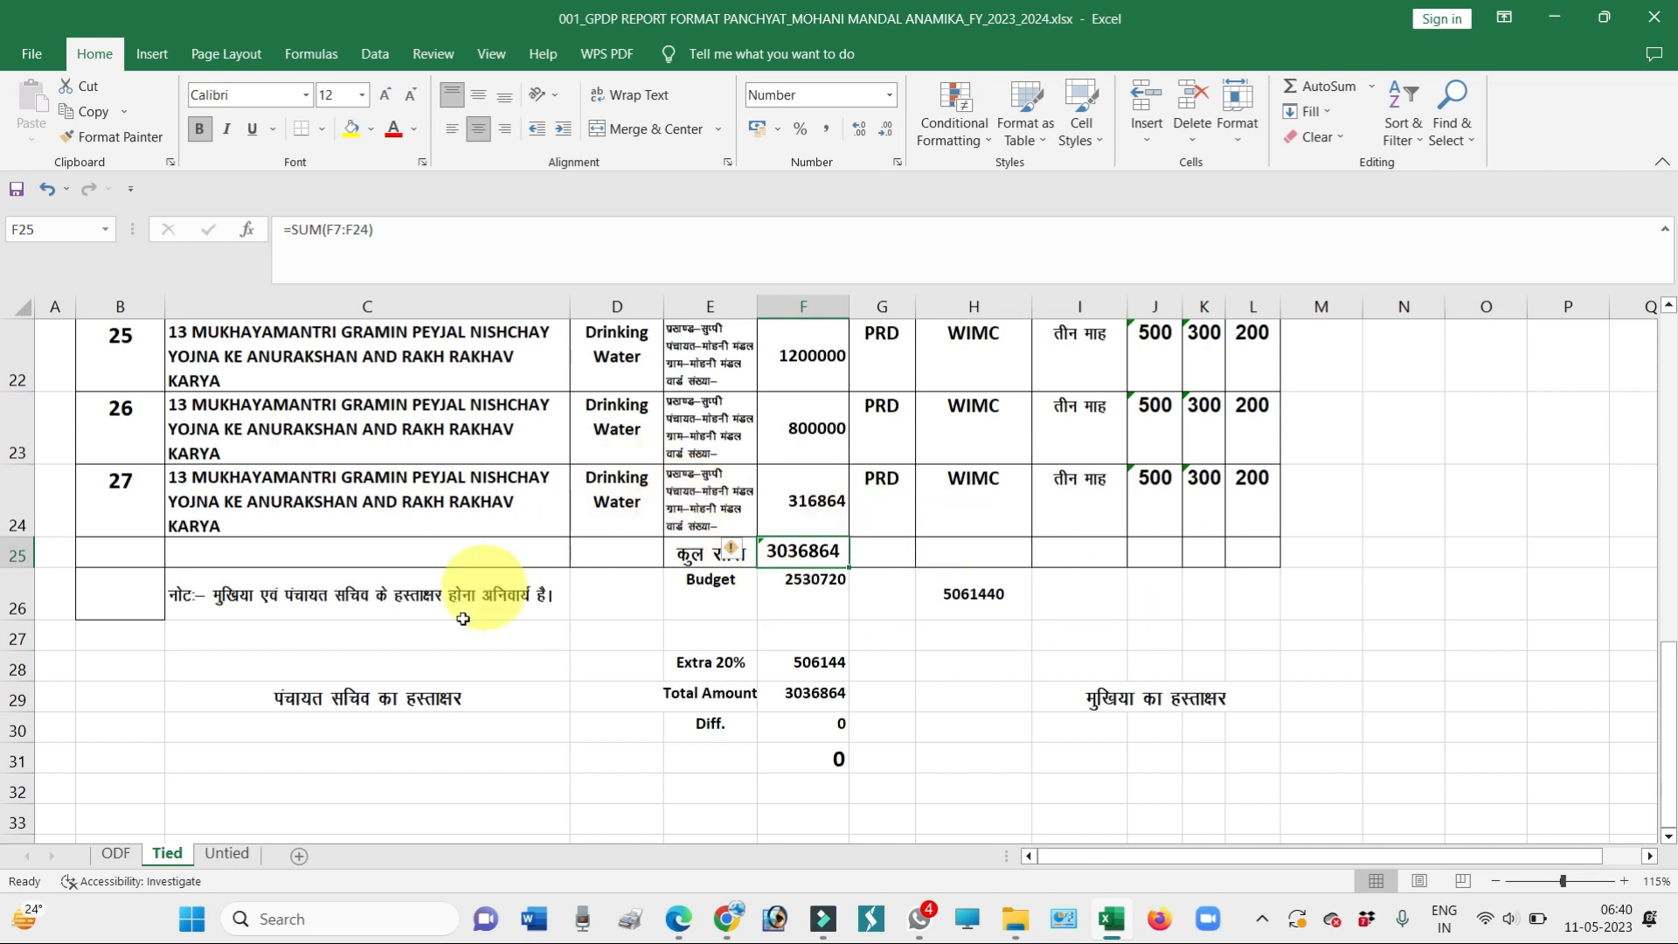
left_click(106, 859)
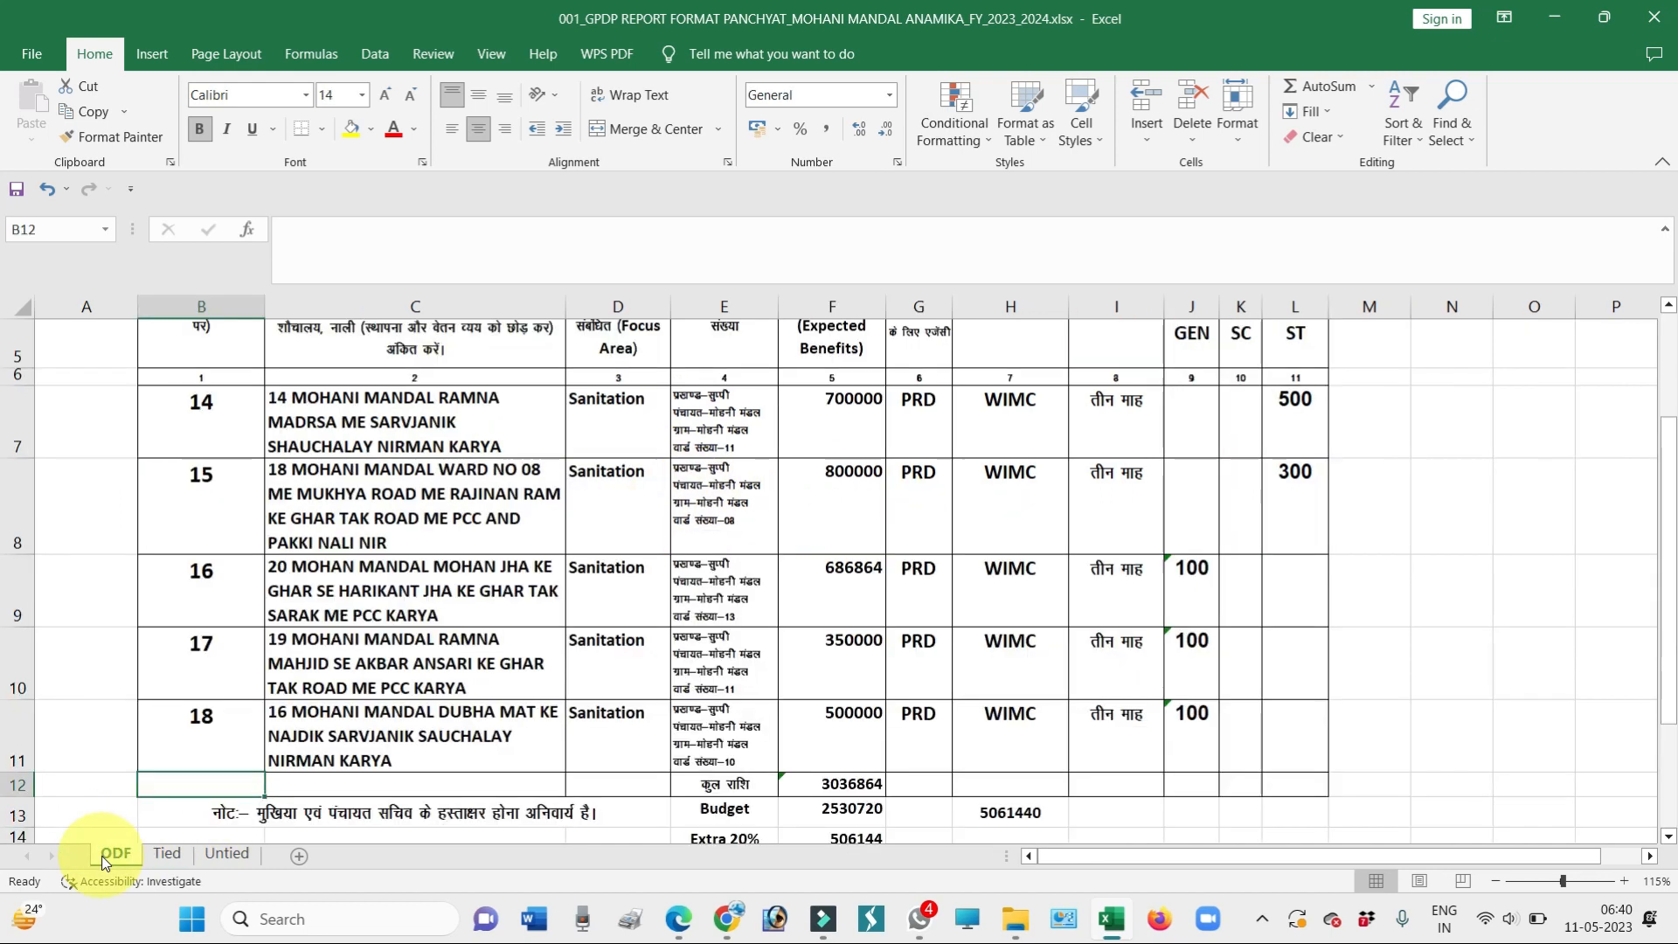
left_click_drag(1669, 489, 1667, 577)
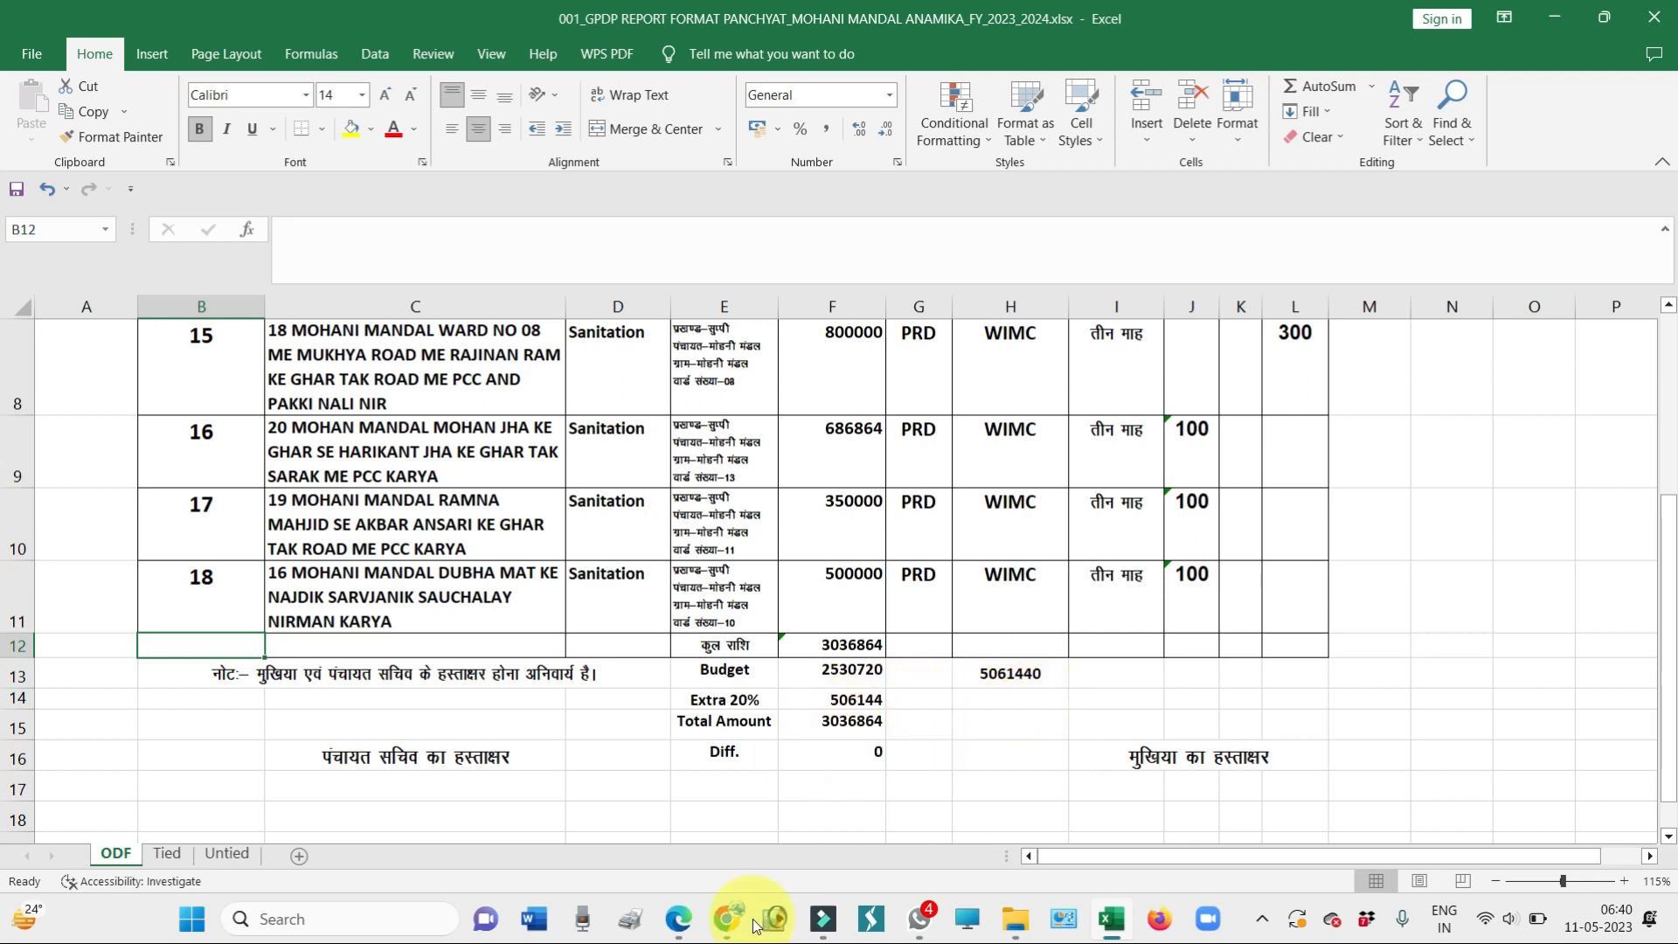
Switch to Google Chrome and open a new browser tab
mouse_move(729, 932)
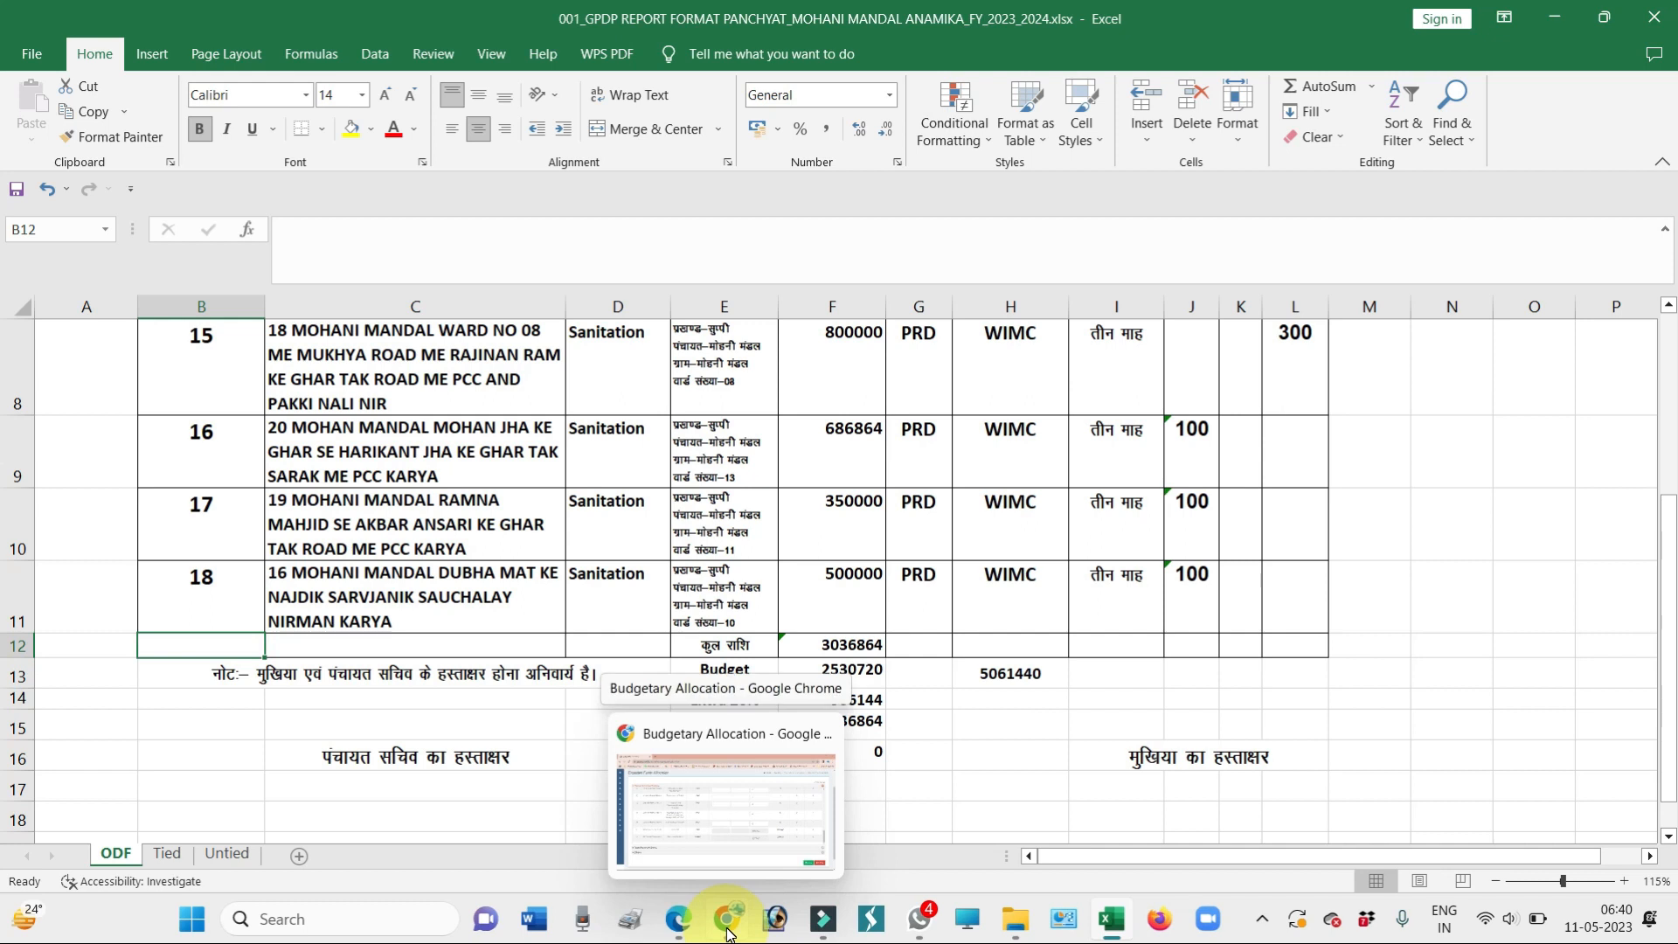
left_click(729, 931)
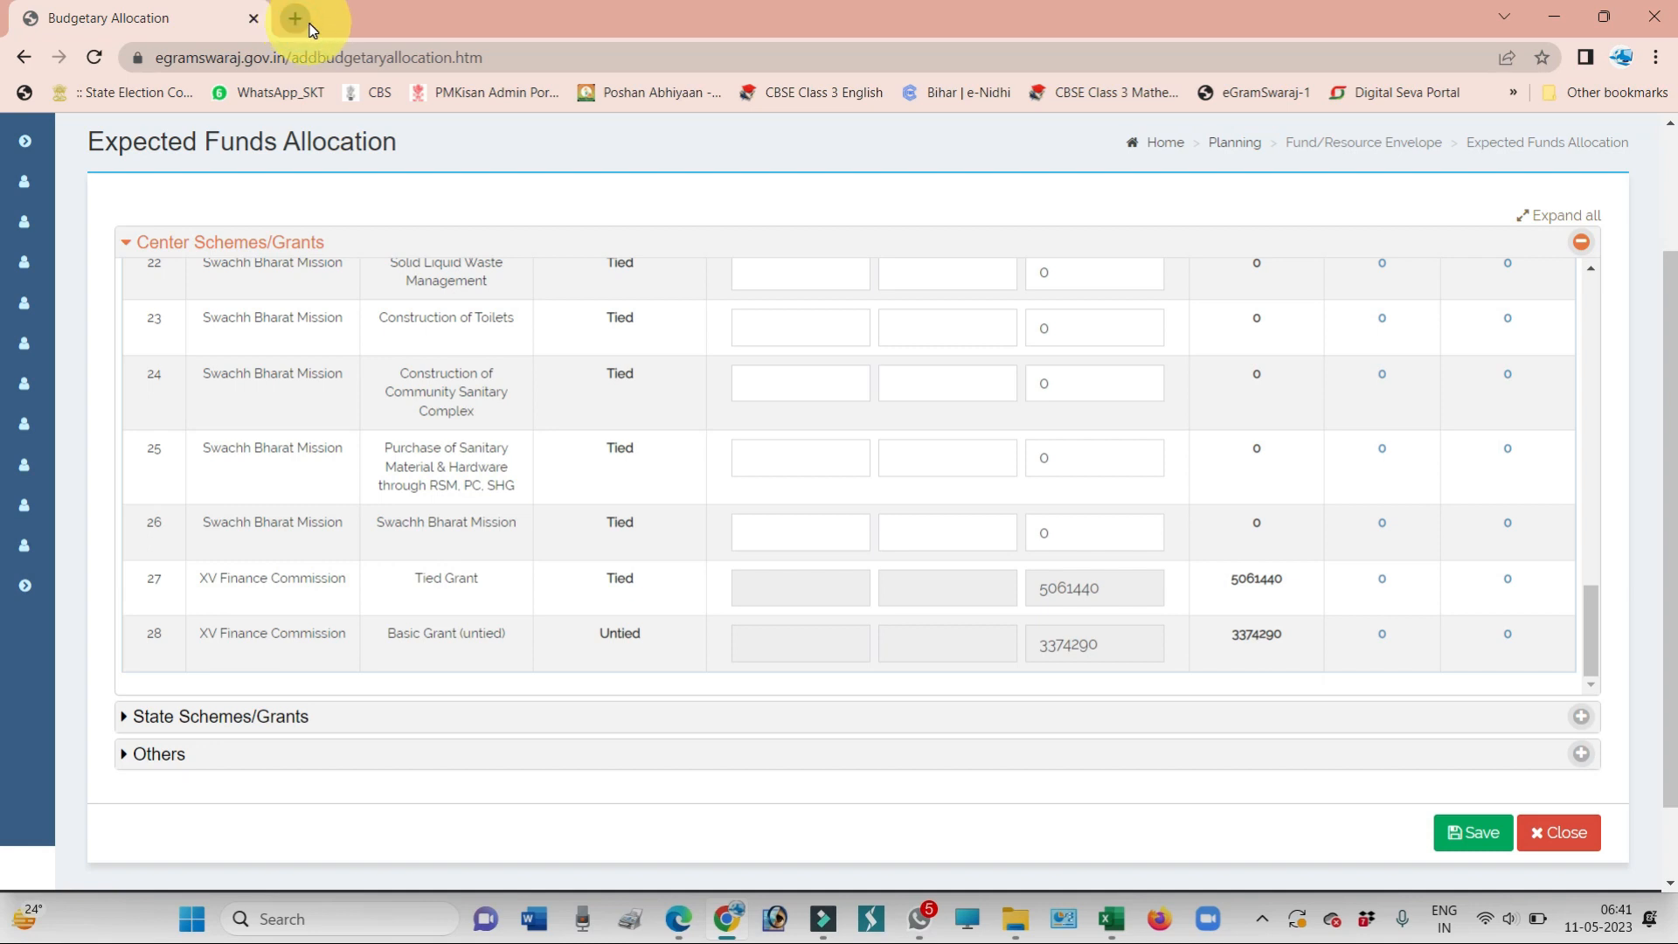
left_click(295, 19)
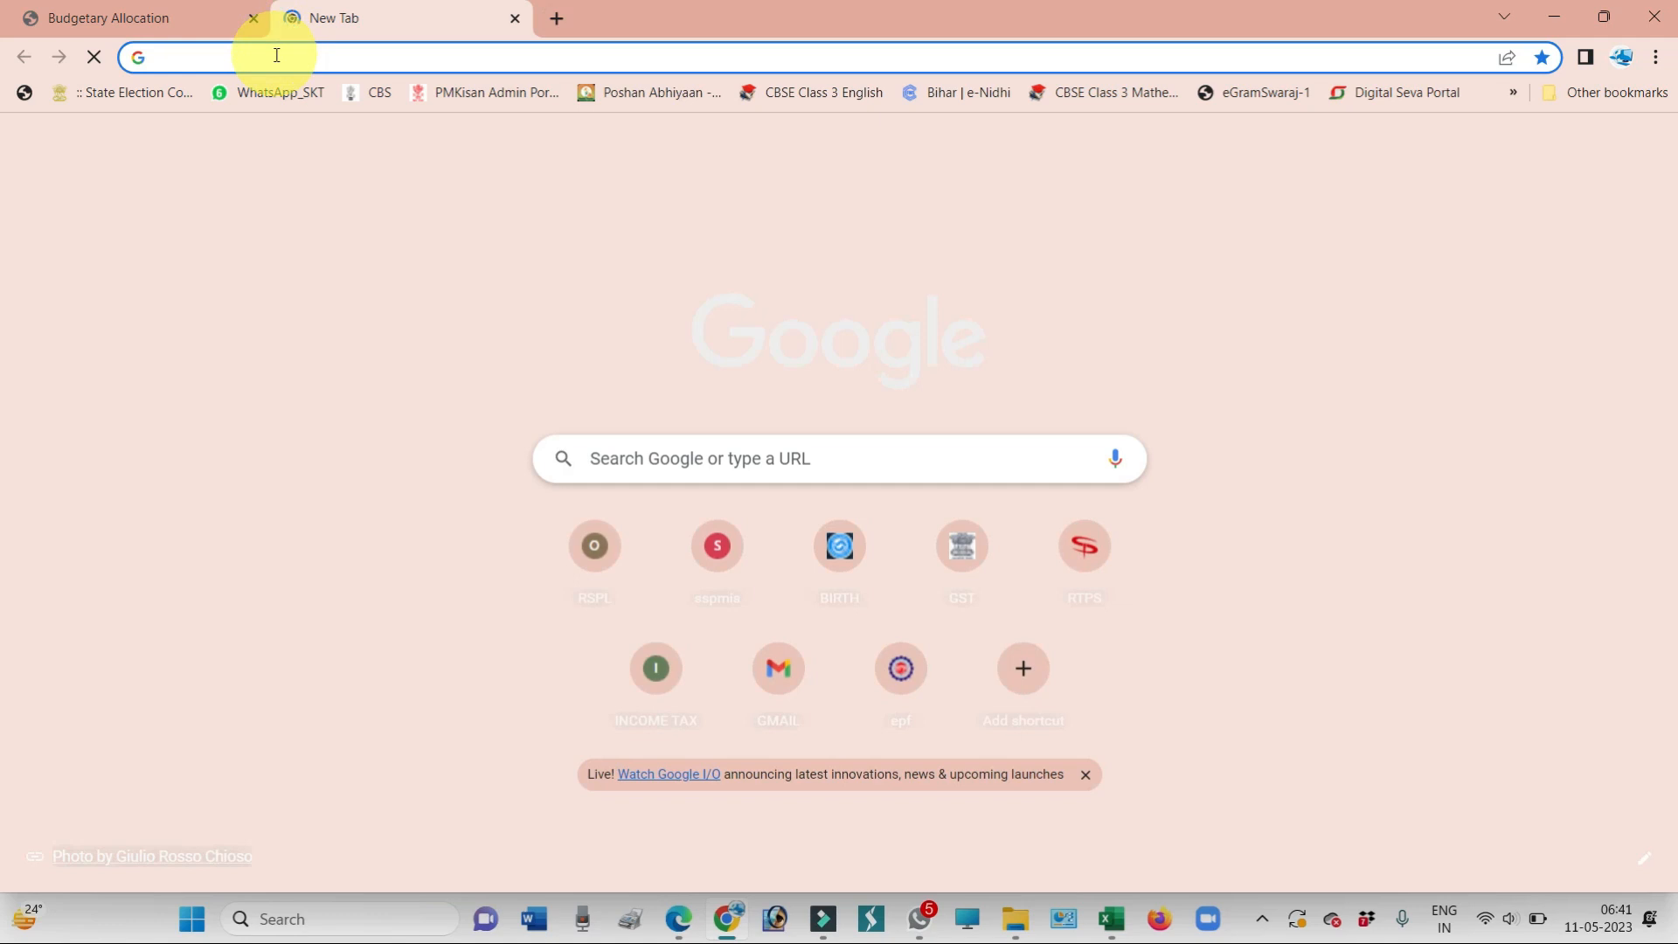
type("g")
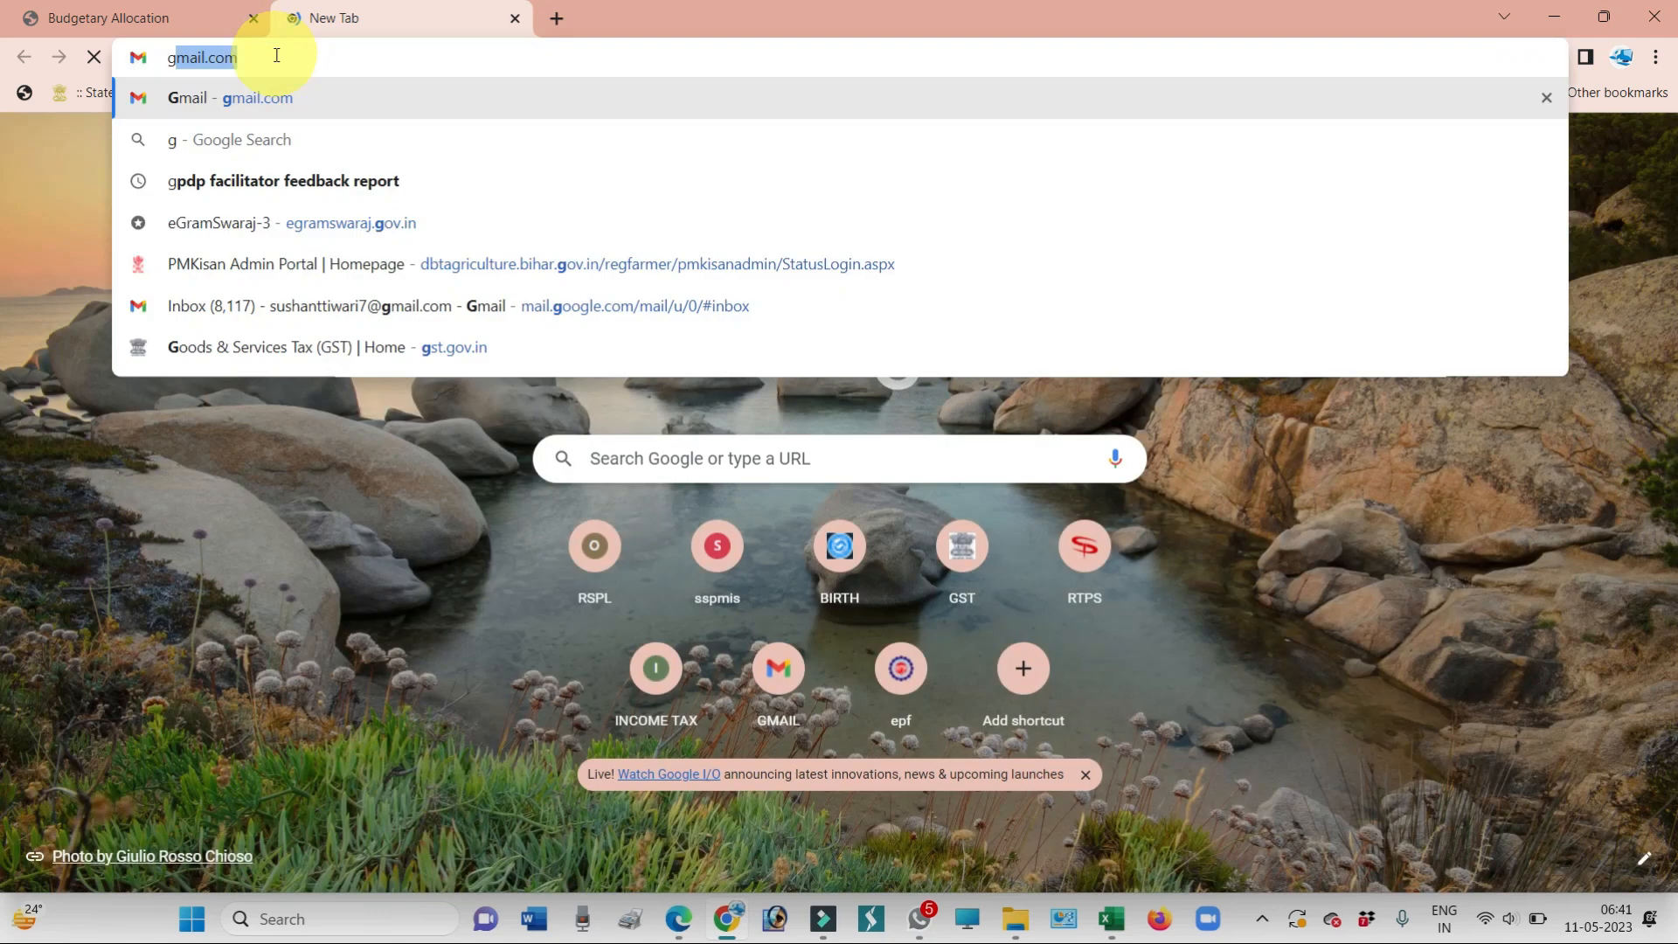
type("ram")
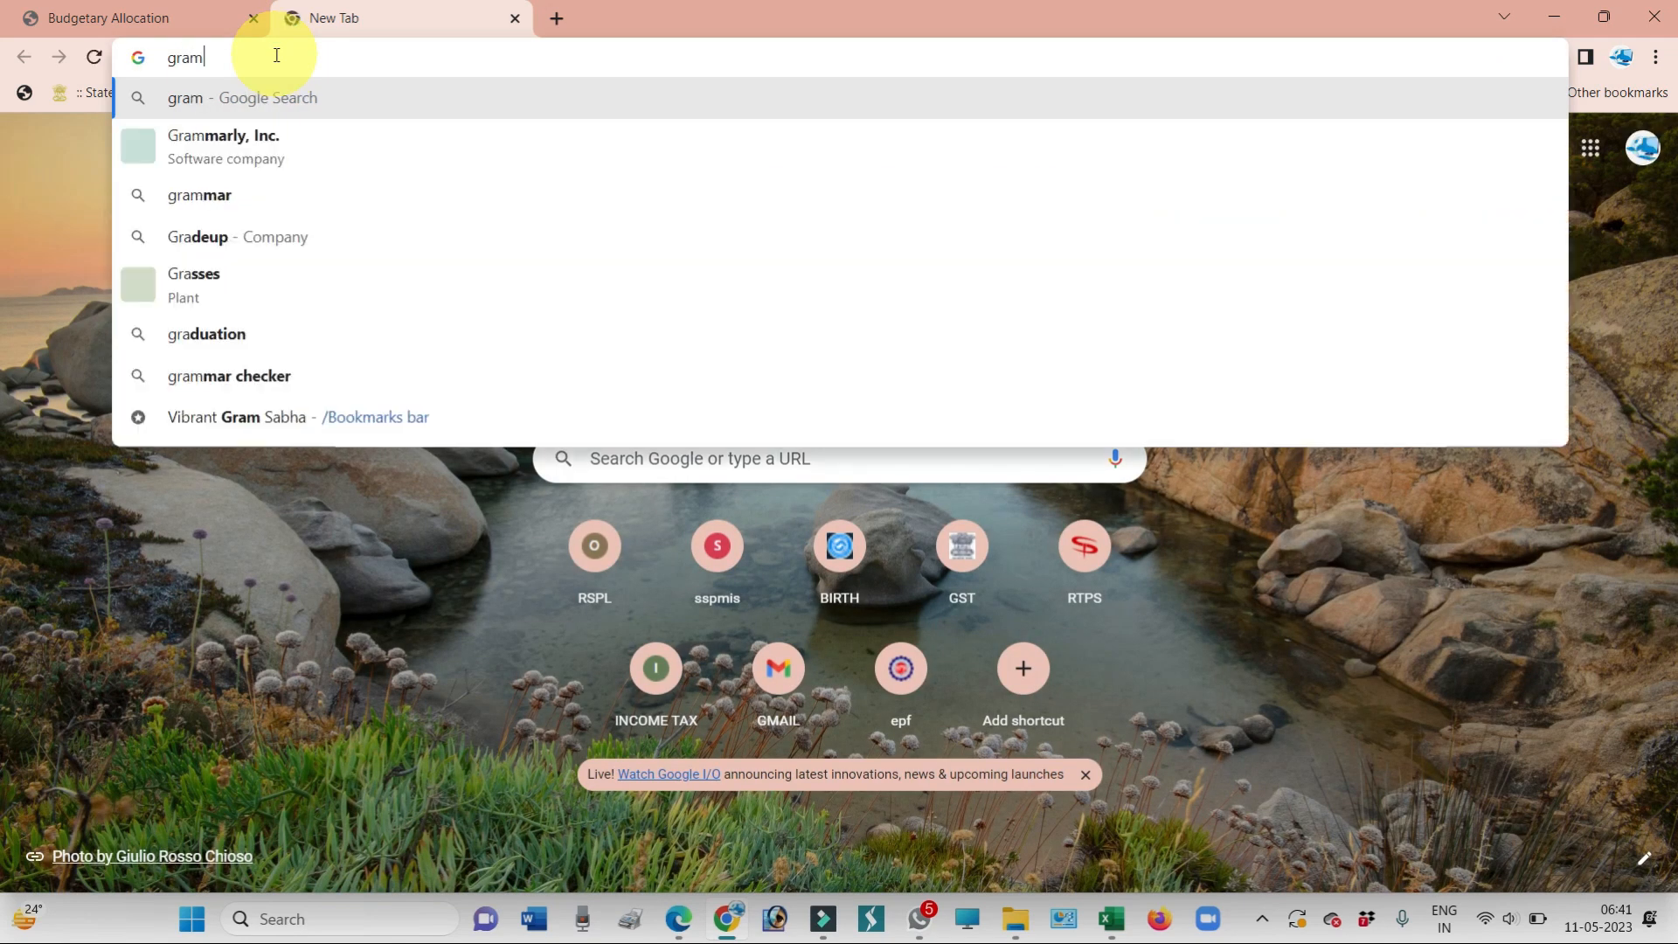
type("pan")
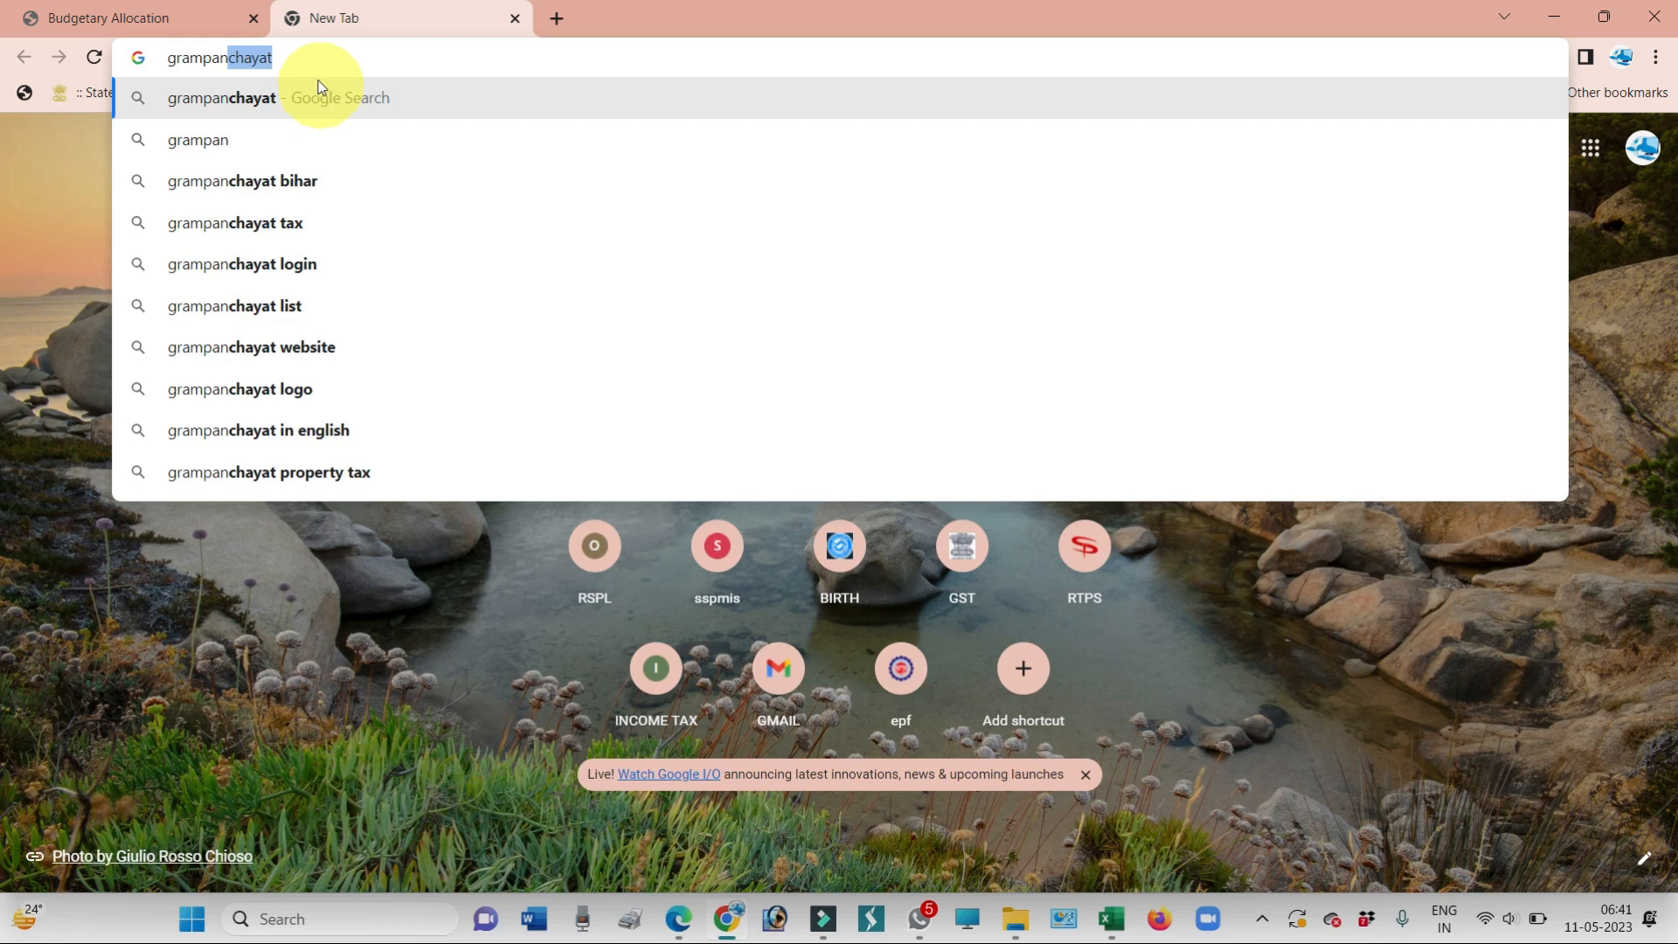
key("BackSpace")
key("BackSpace")
key("BackSpace")
key("BackSpace")
key("BackSpace")
key("BackSpace")
key("BackSpace")
key("BackSpace")
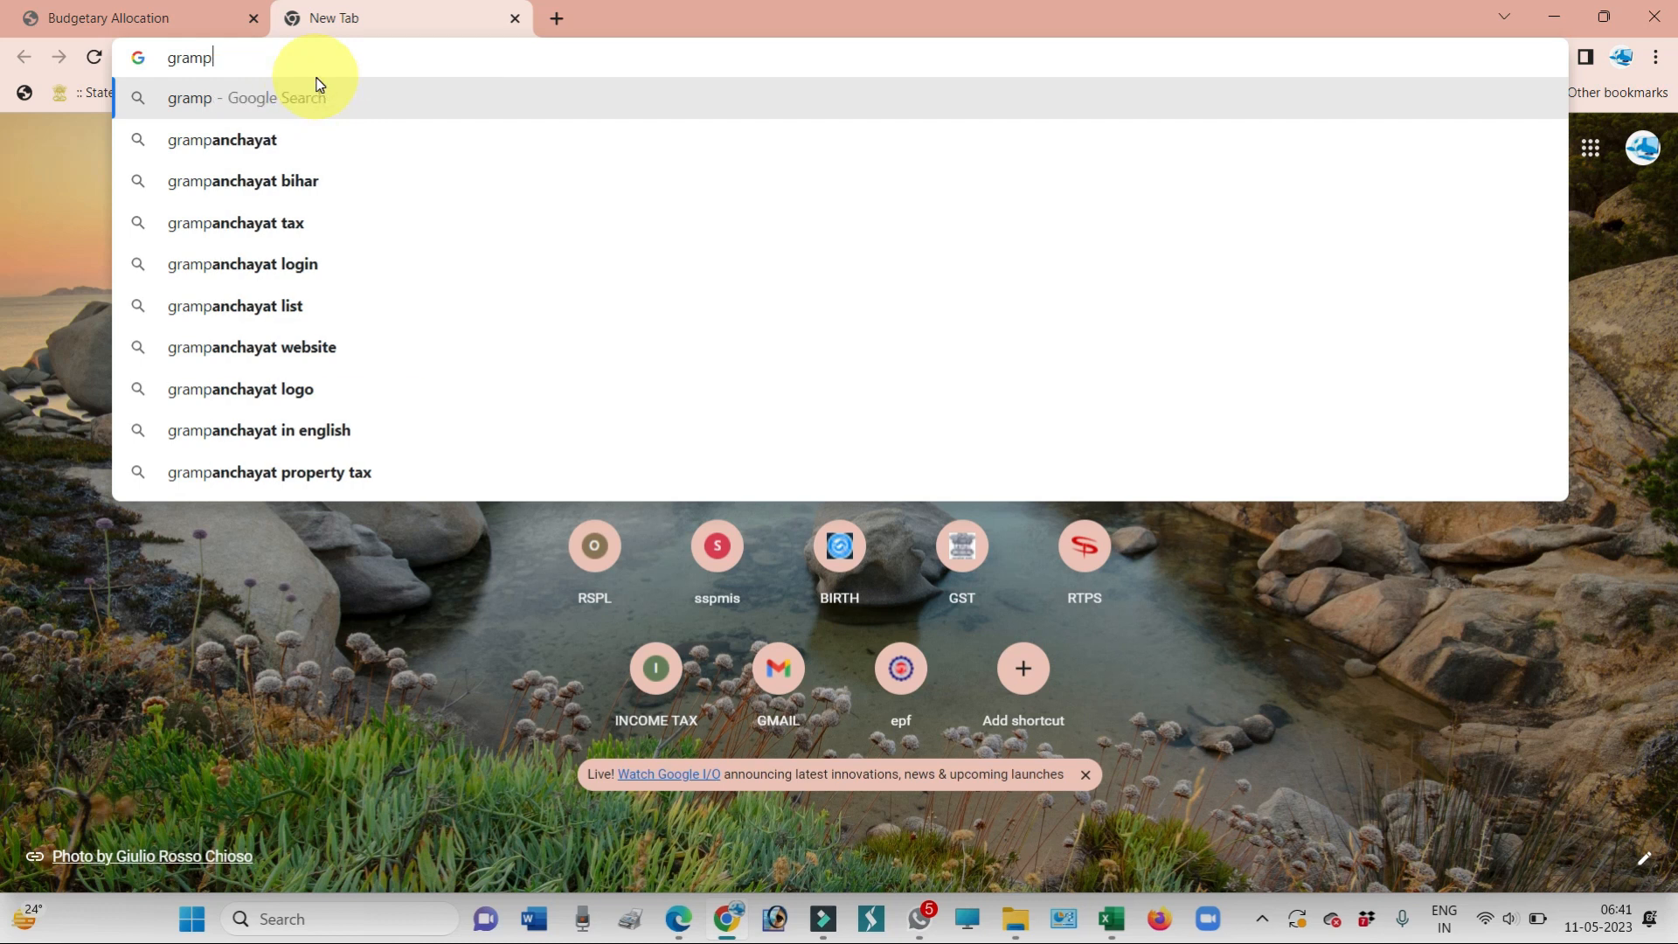
Open the Vibrant Gram Sabha login page on meetingonline.gov.in
type("mc")
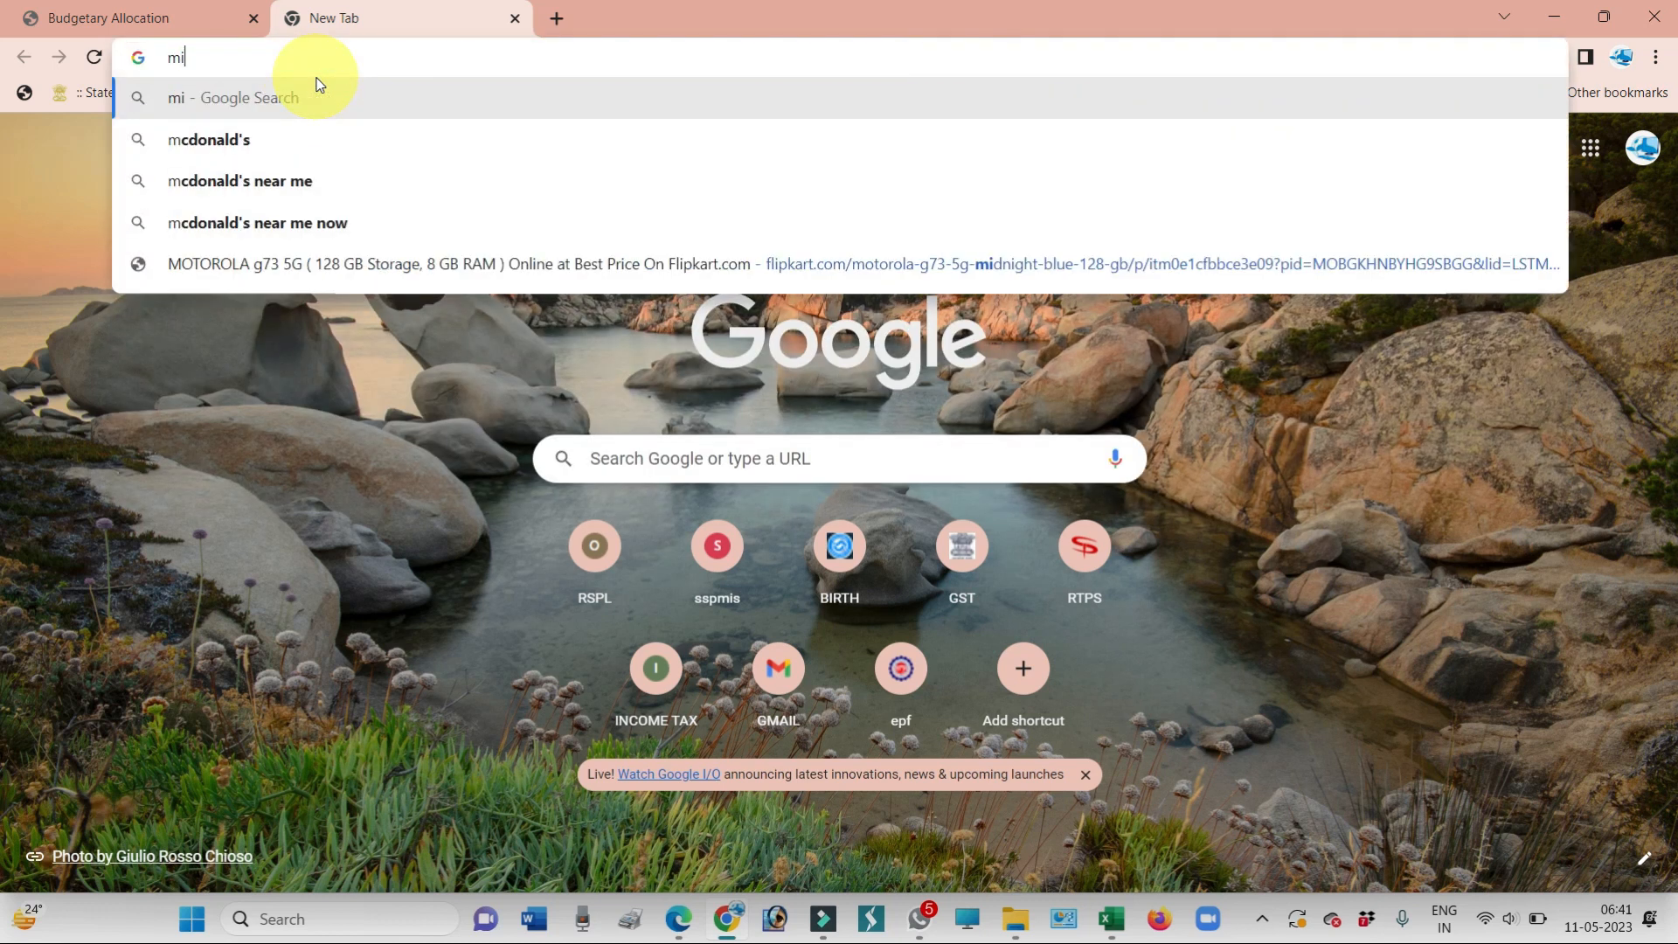
key("BackSpace")
type("e")
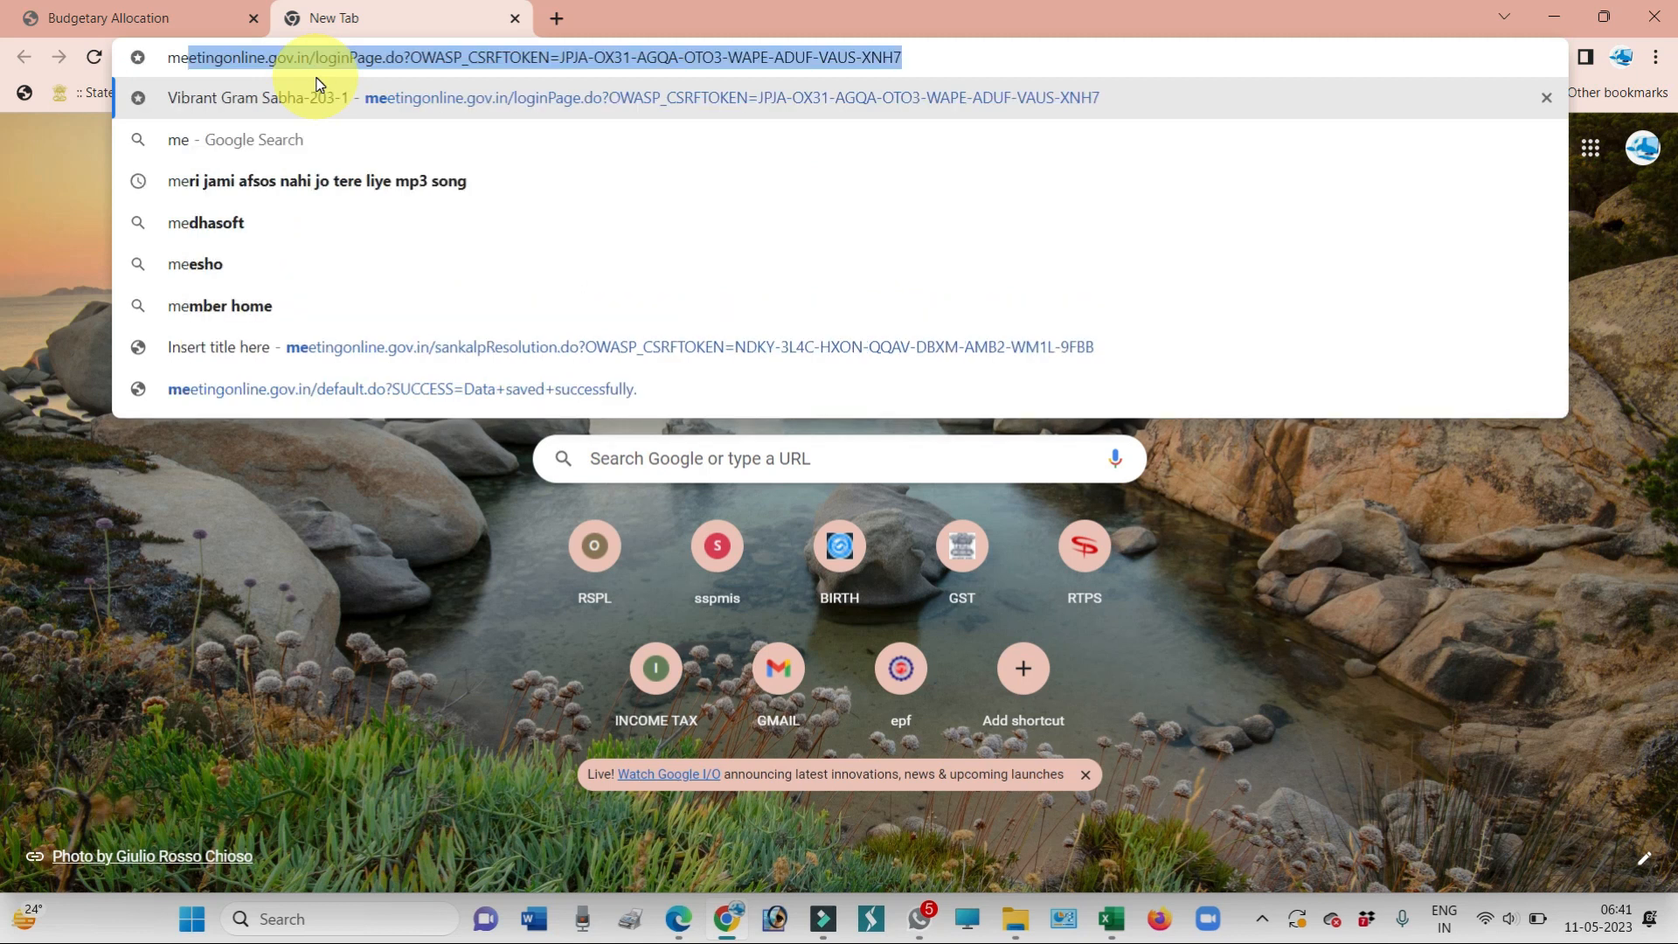
key("Return")
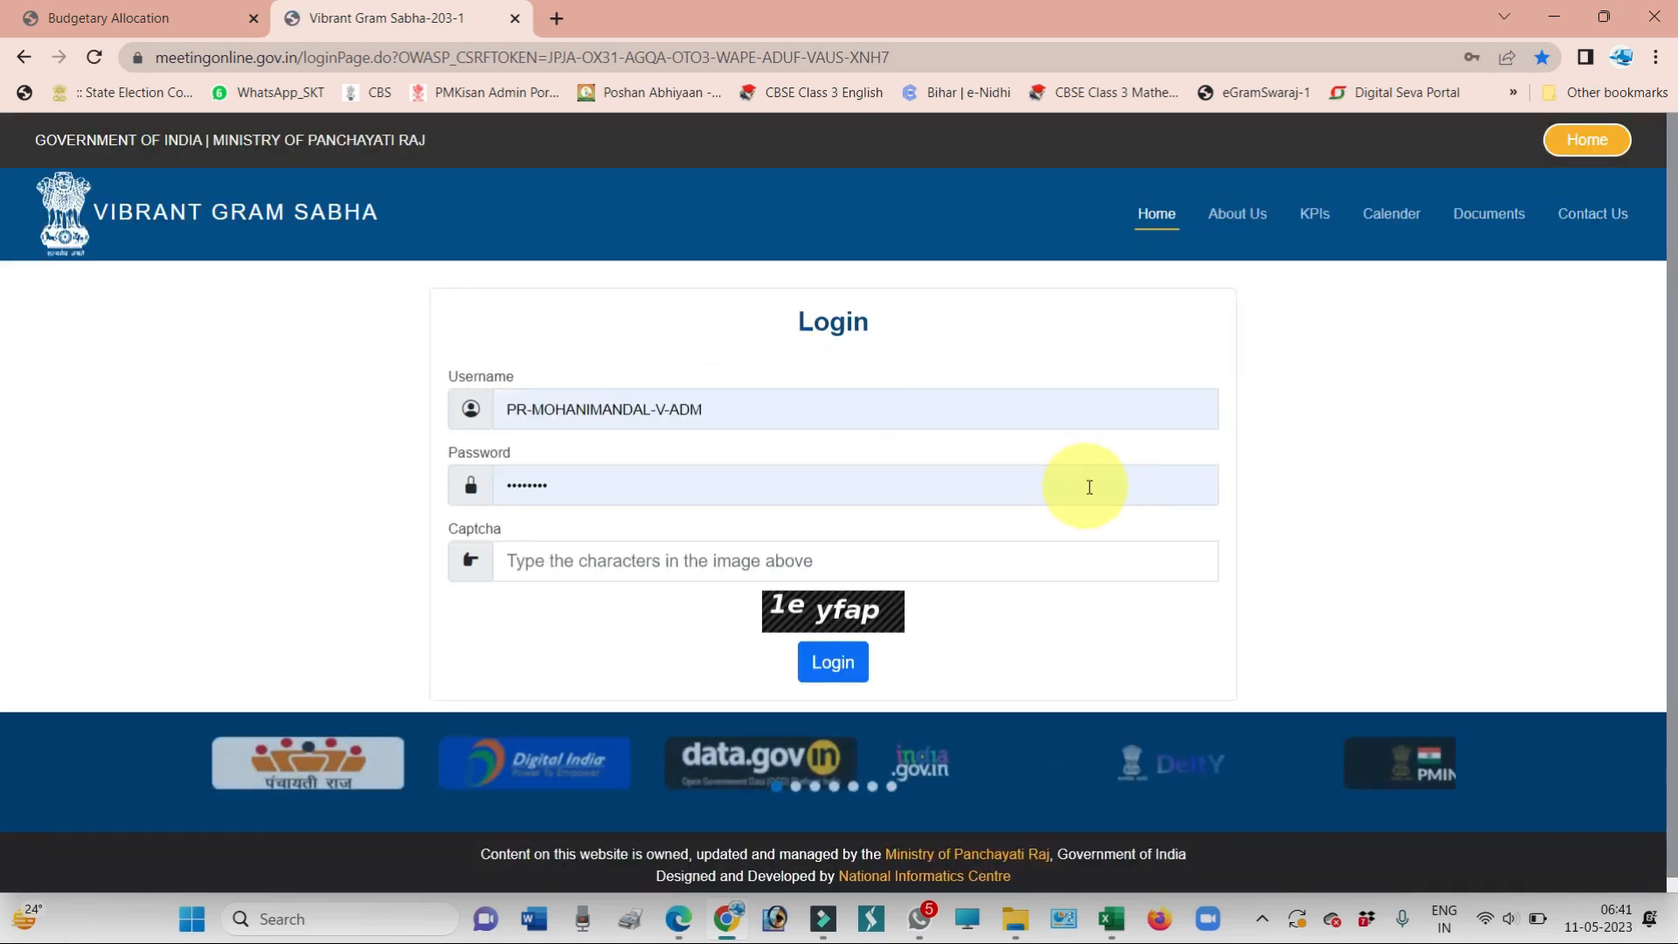
Enter the captcha code, log in to Vibrant Gram Sabha with the prefilled credentials and dismiss the saved-password warning
left_click(592, 561)
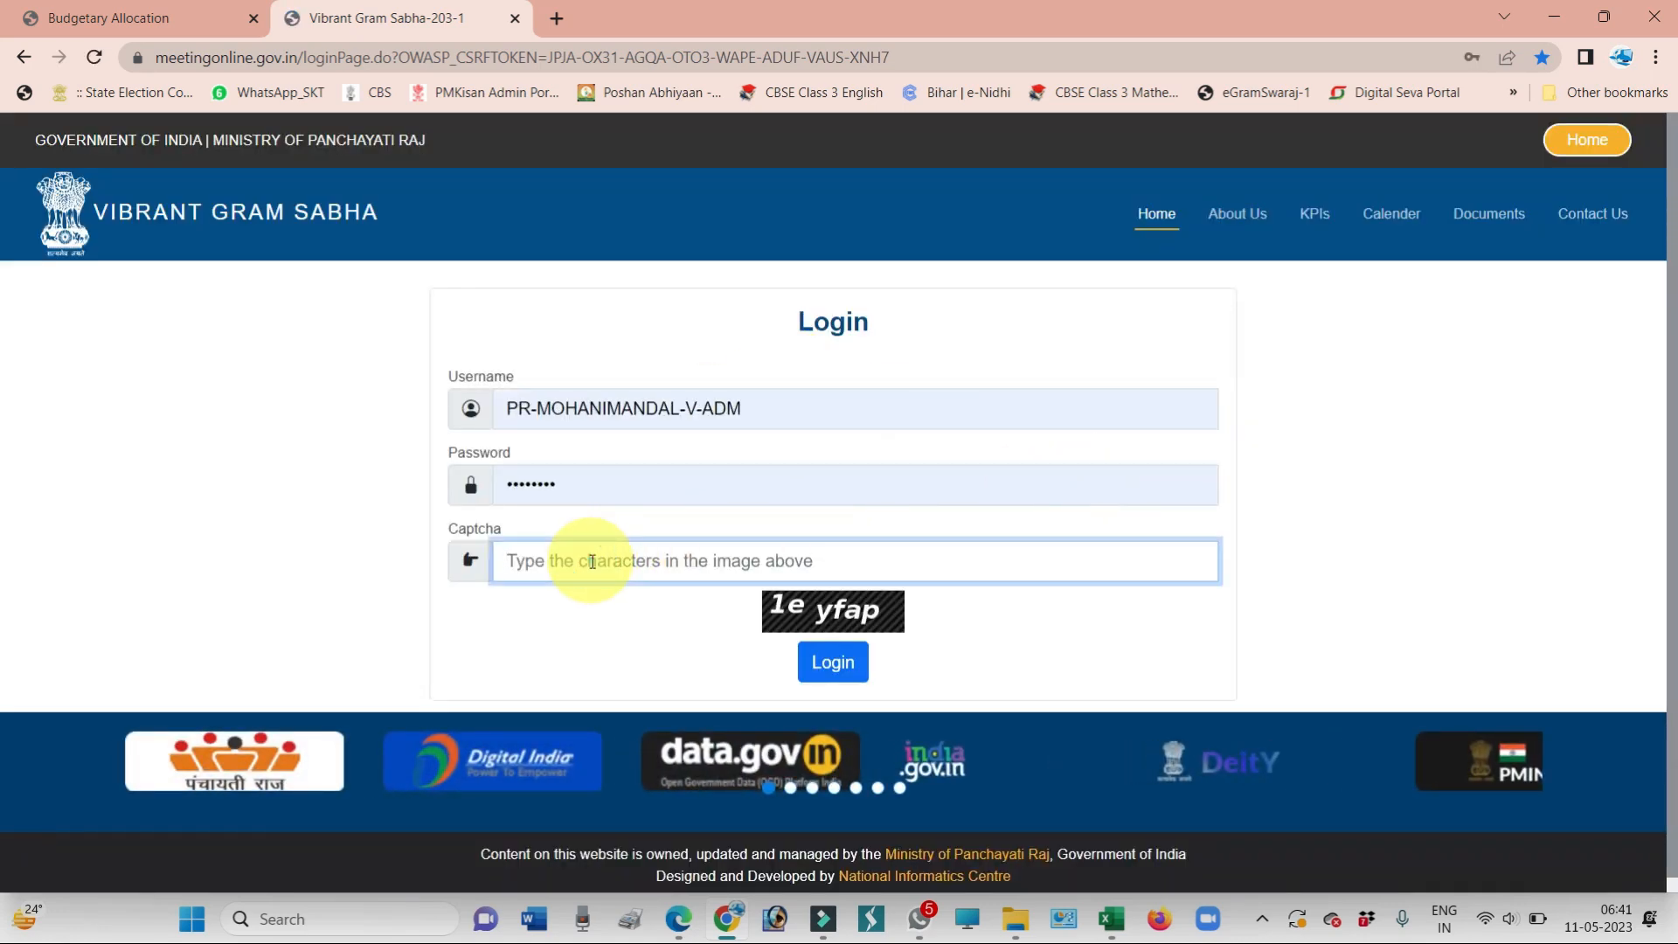
type("1eyfap")
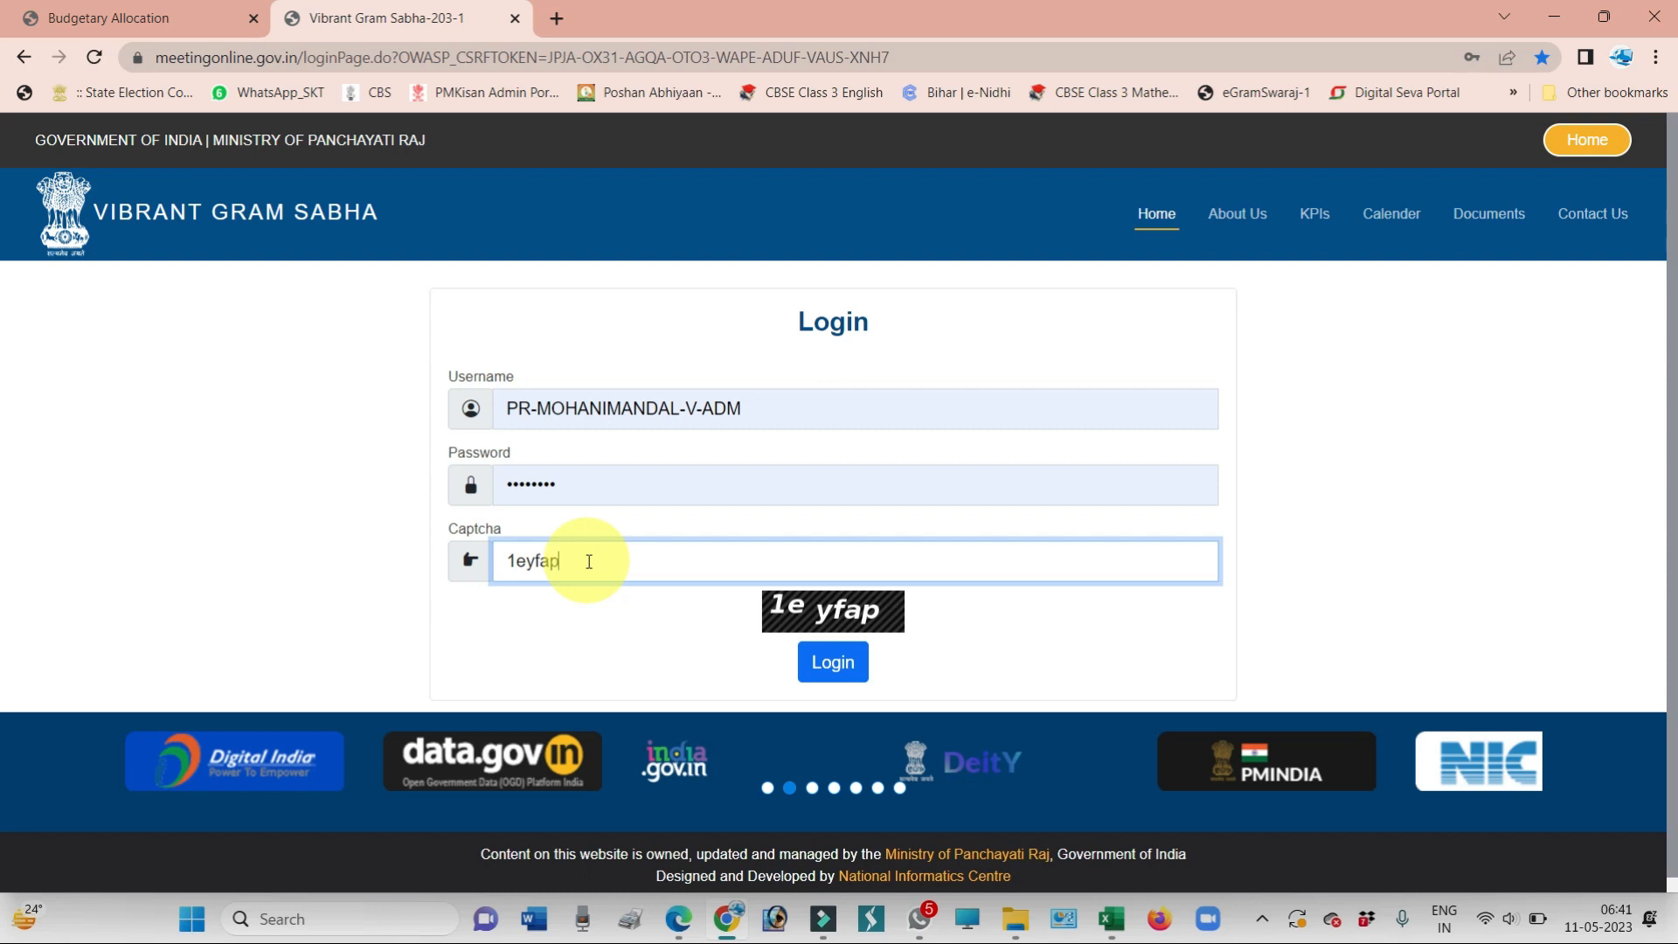
left_click(840, 673)
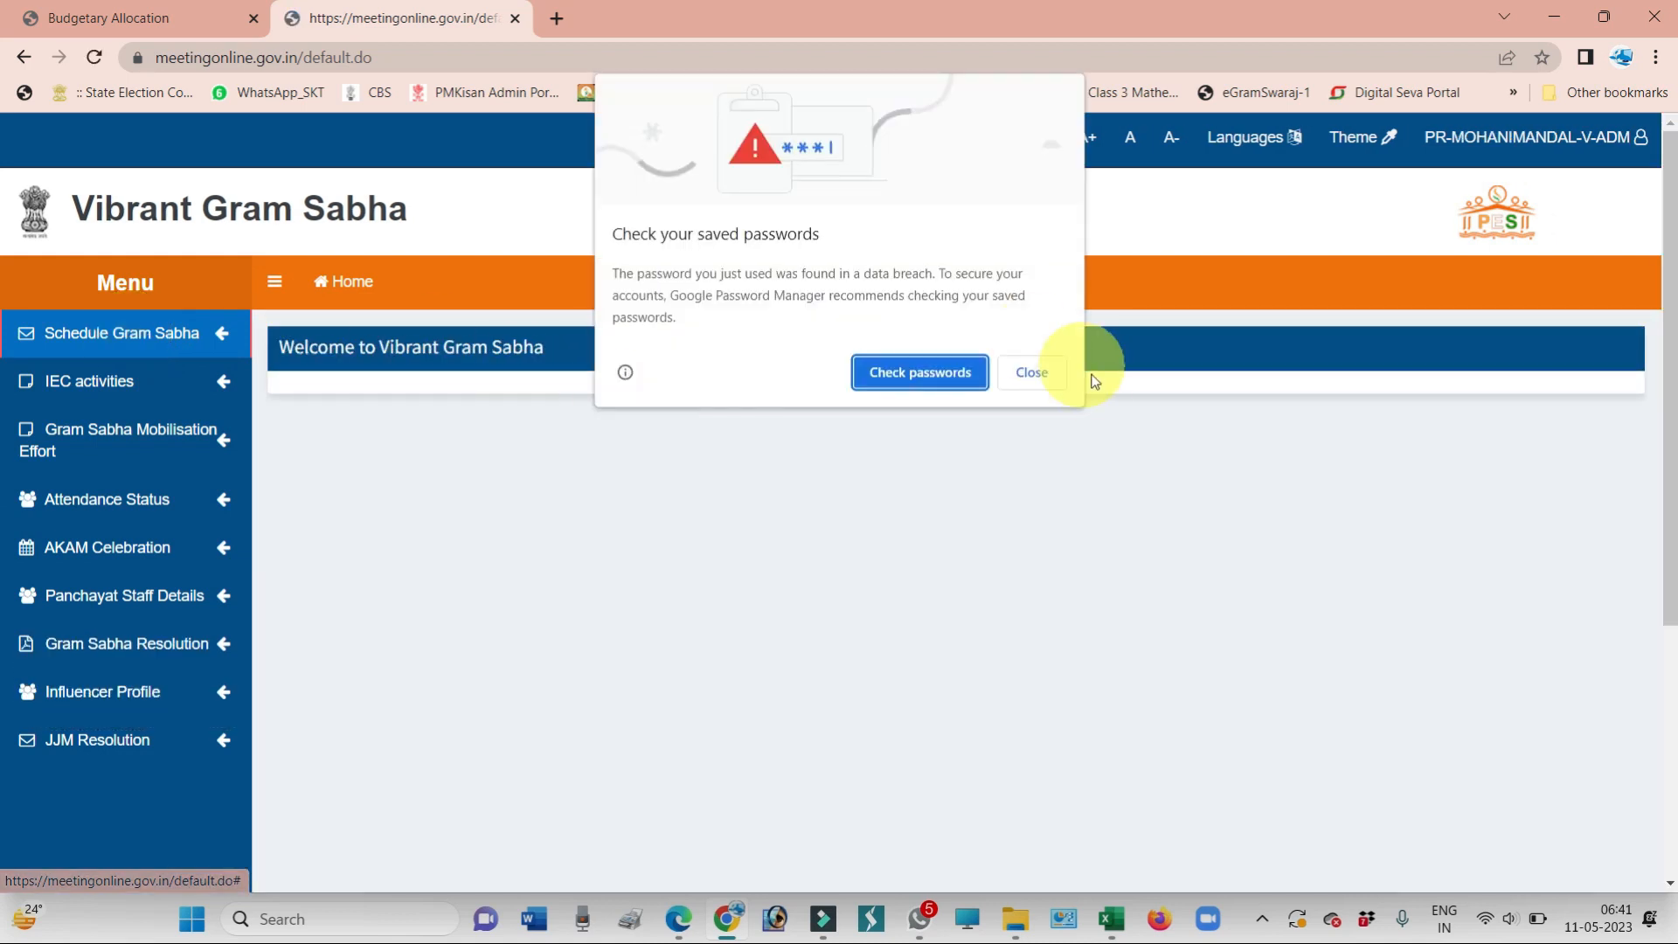
left_click(1035, 372)
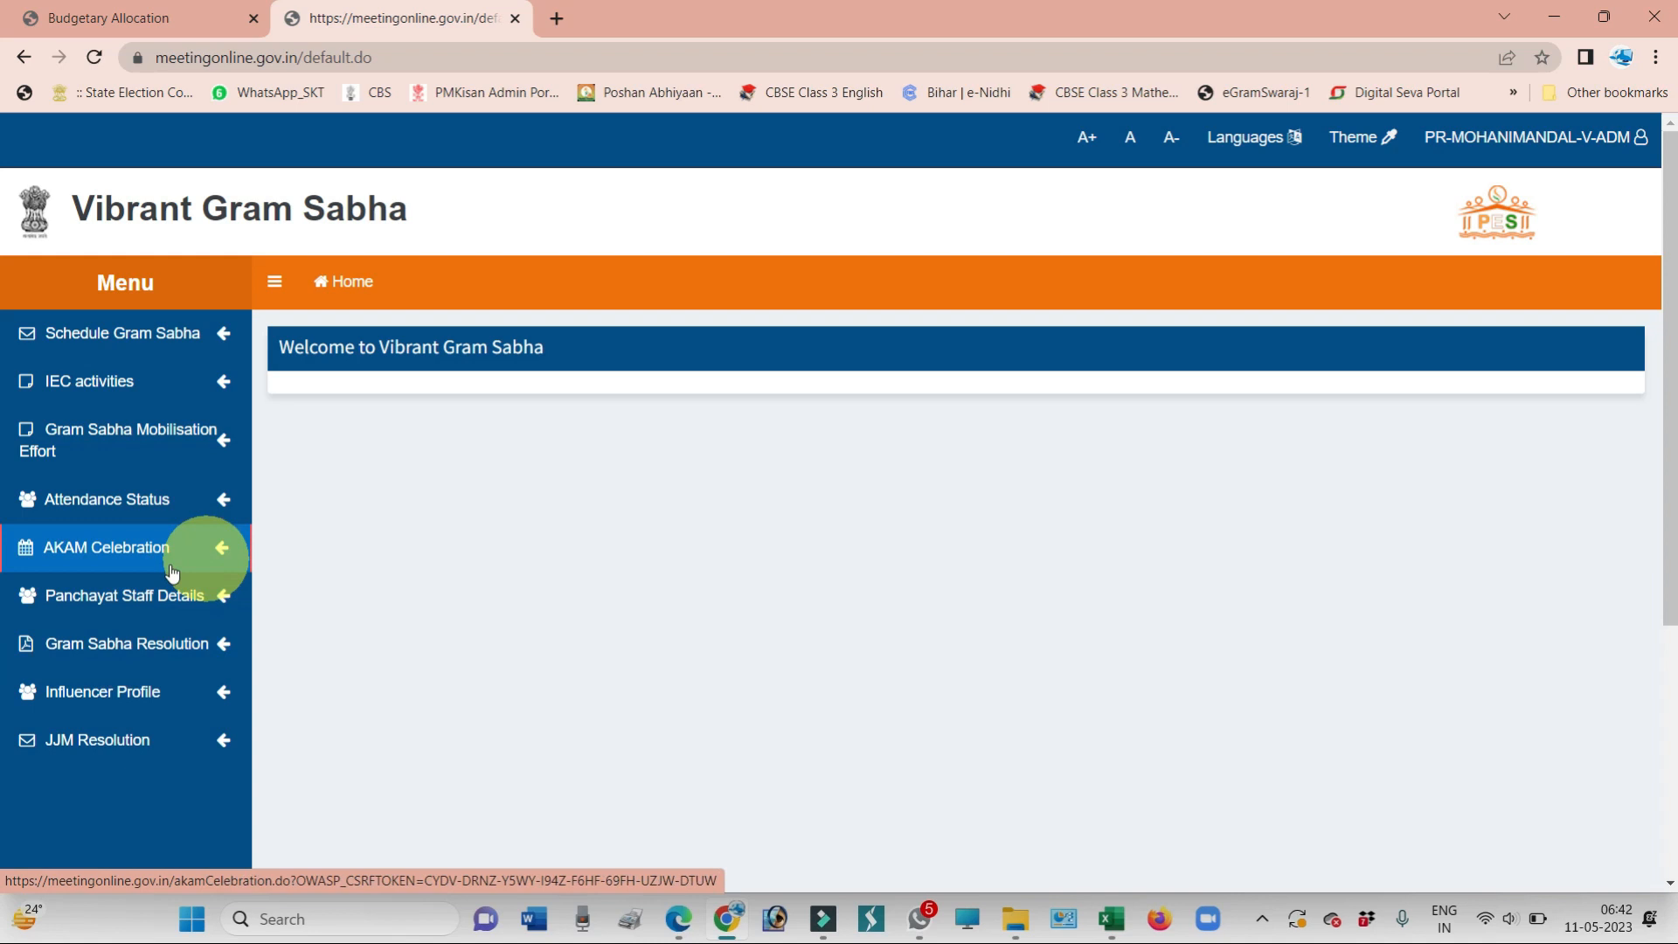
Open the AKAM Celebration entry for financial year 2022-2023 and examine its SDG themes and Sankalp details
left_click(127, 560)
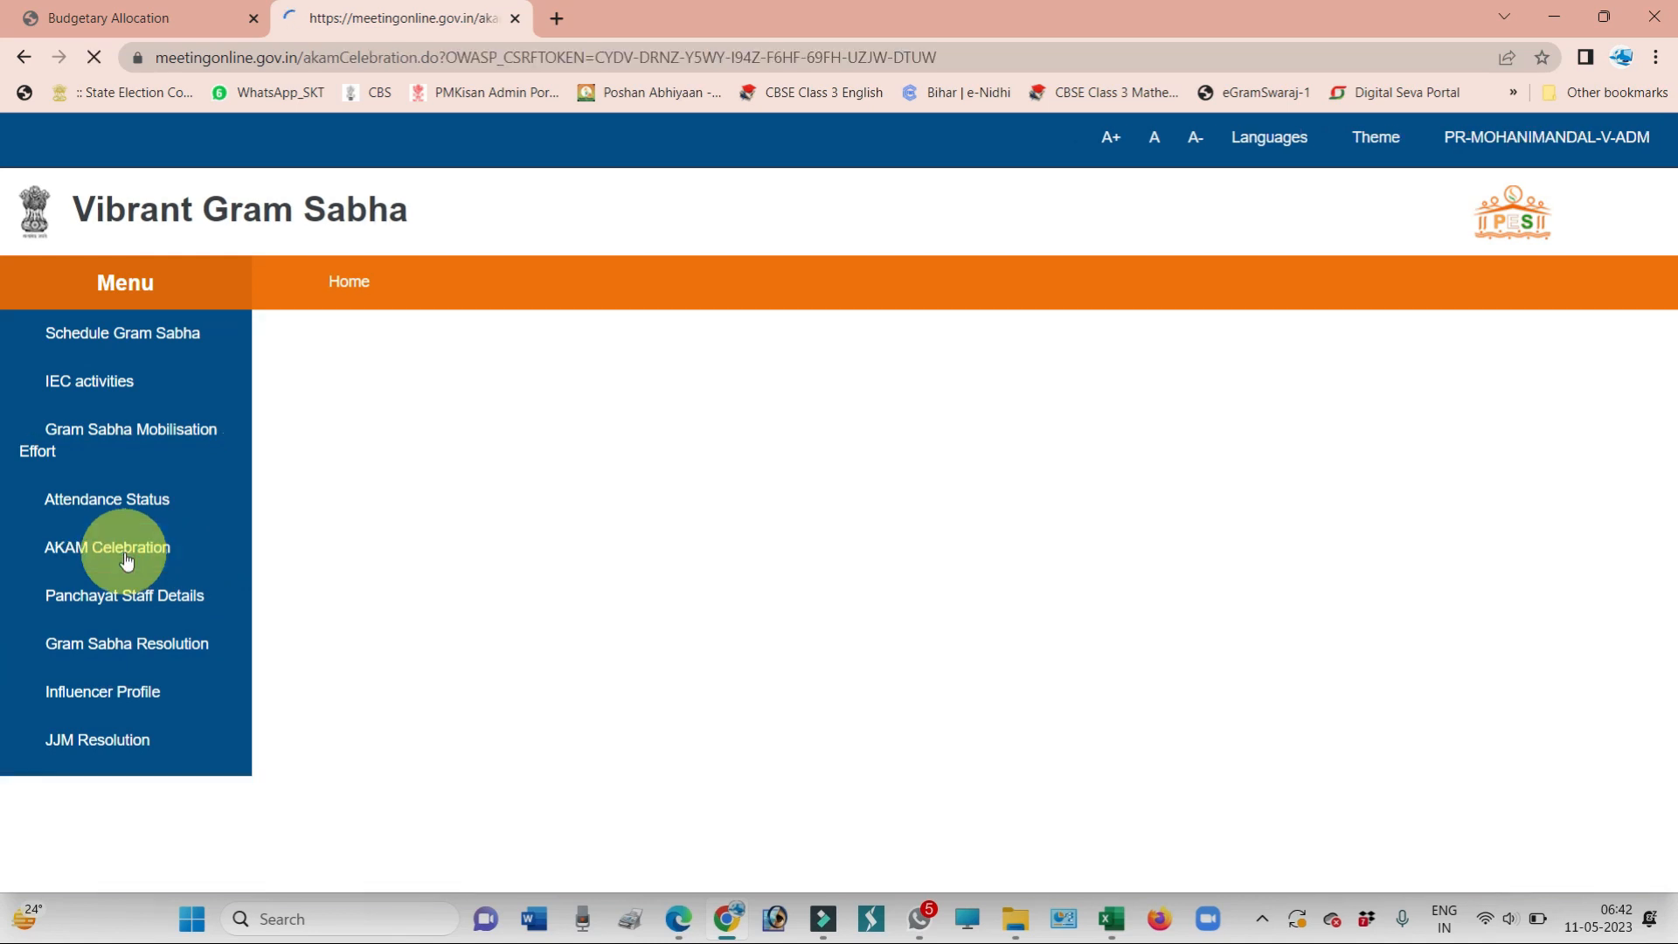
left_click(694, 407)
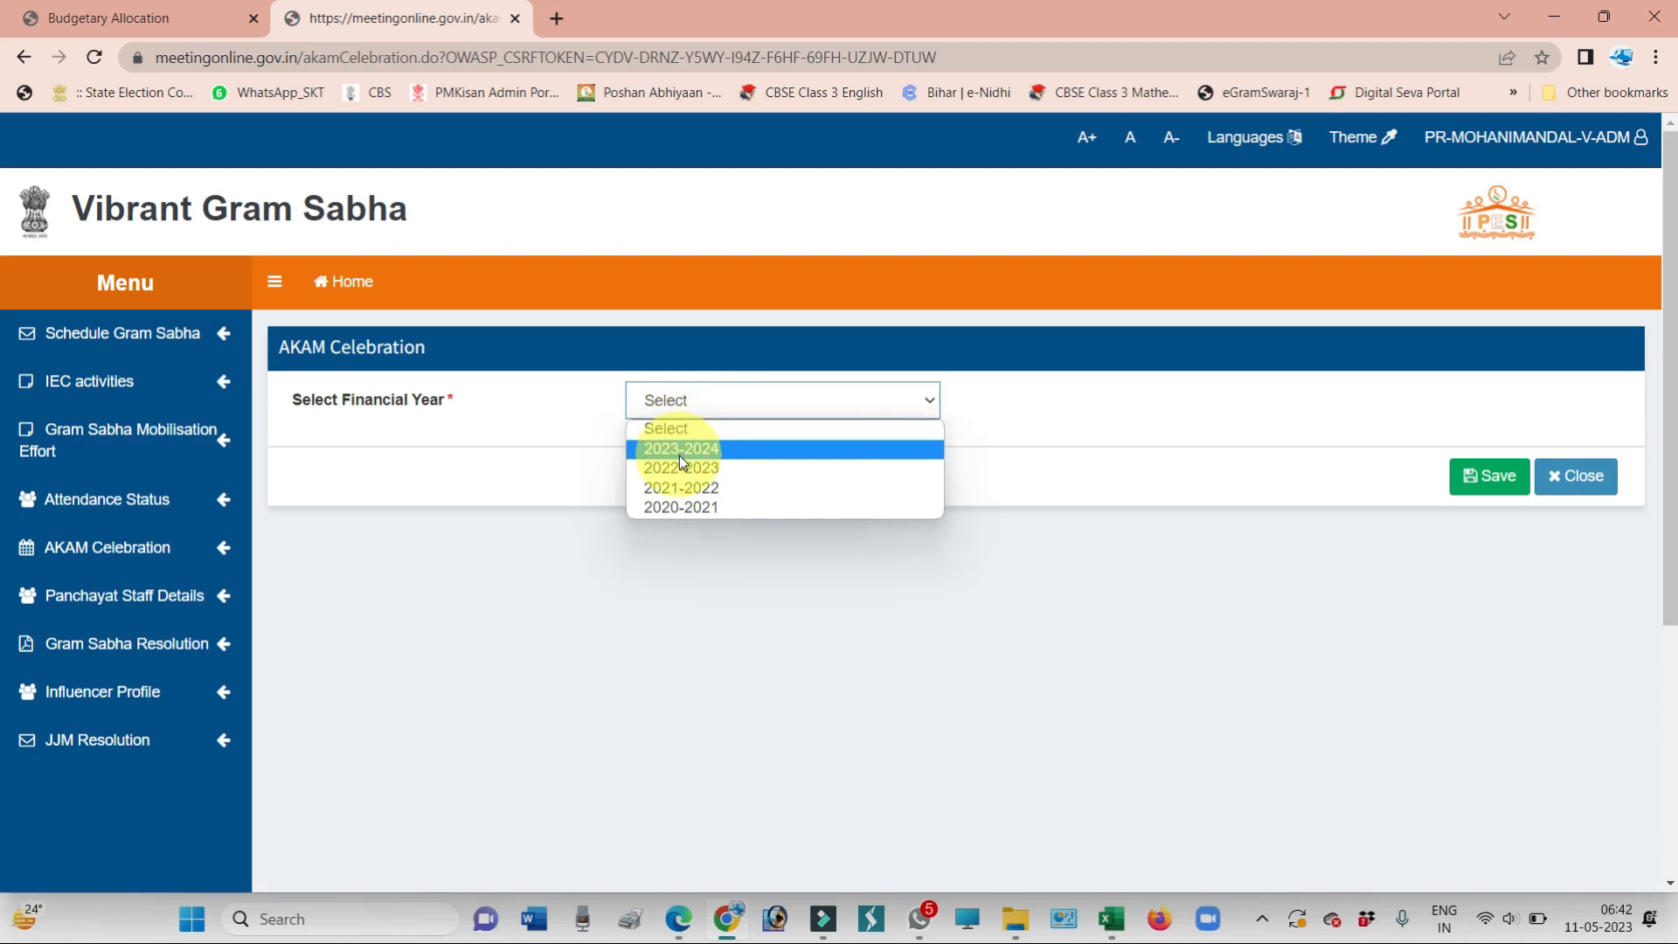
left_click(672, 468)
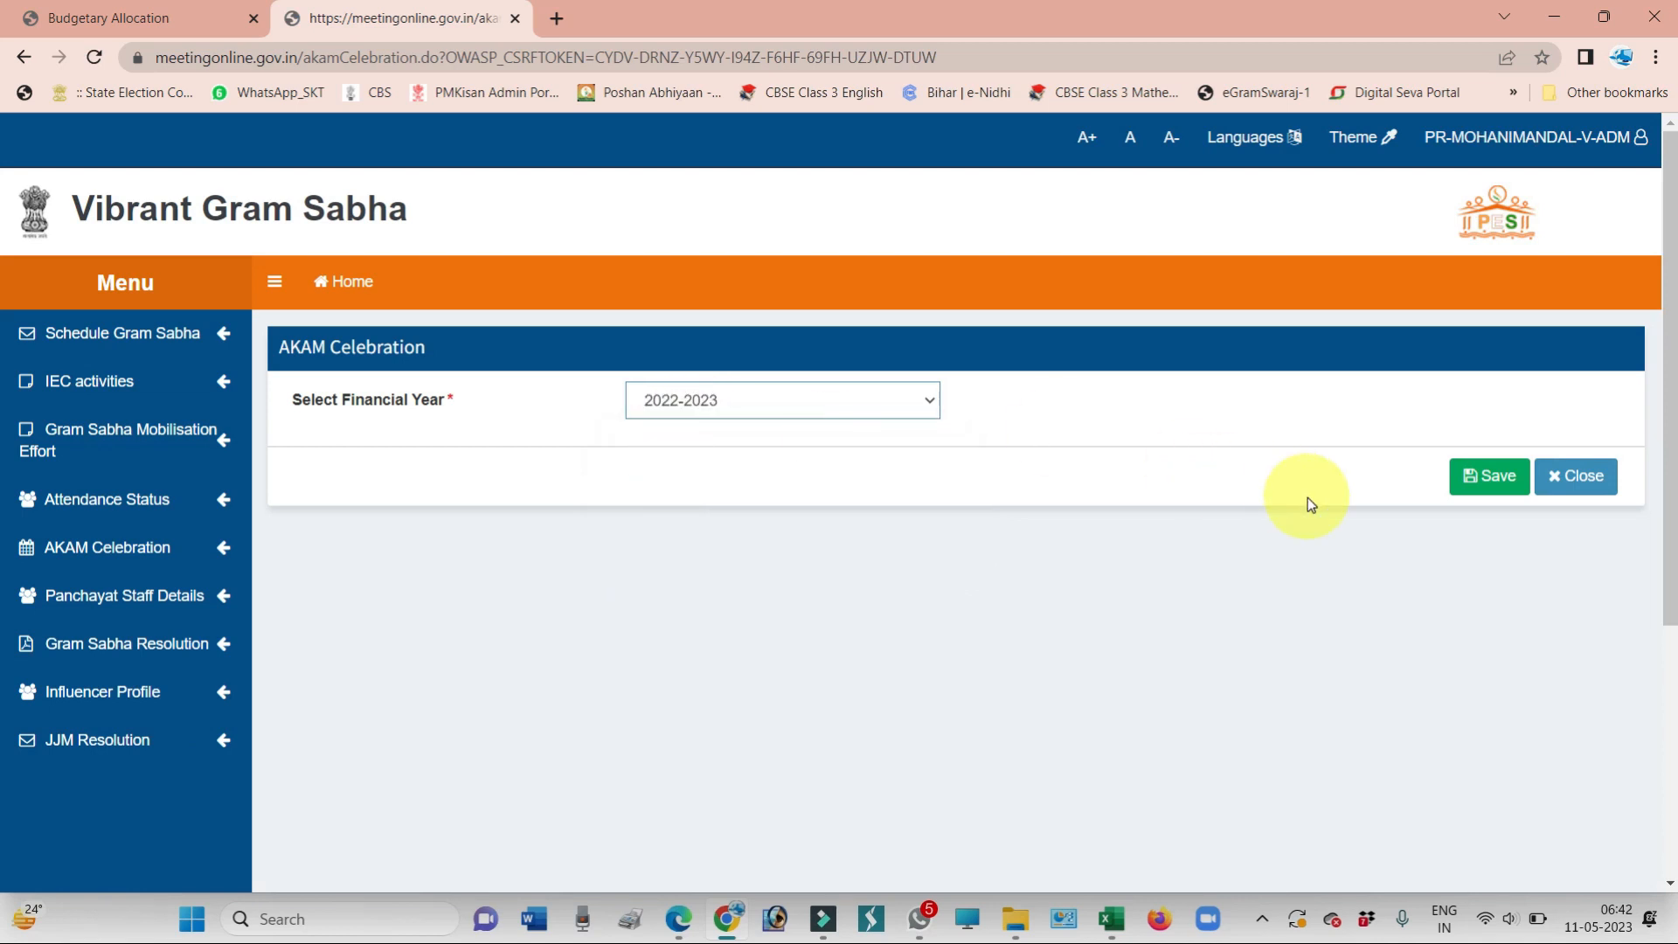
left_click(1491, 486)
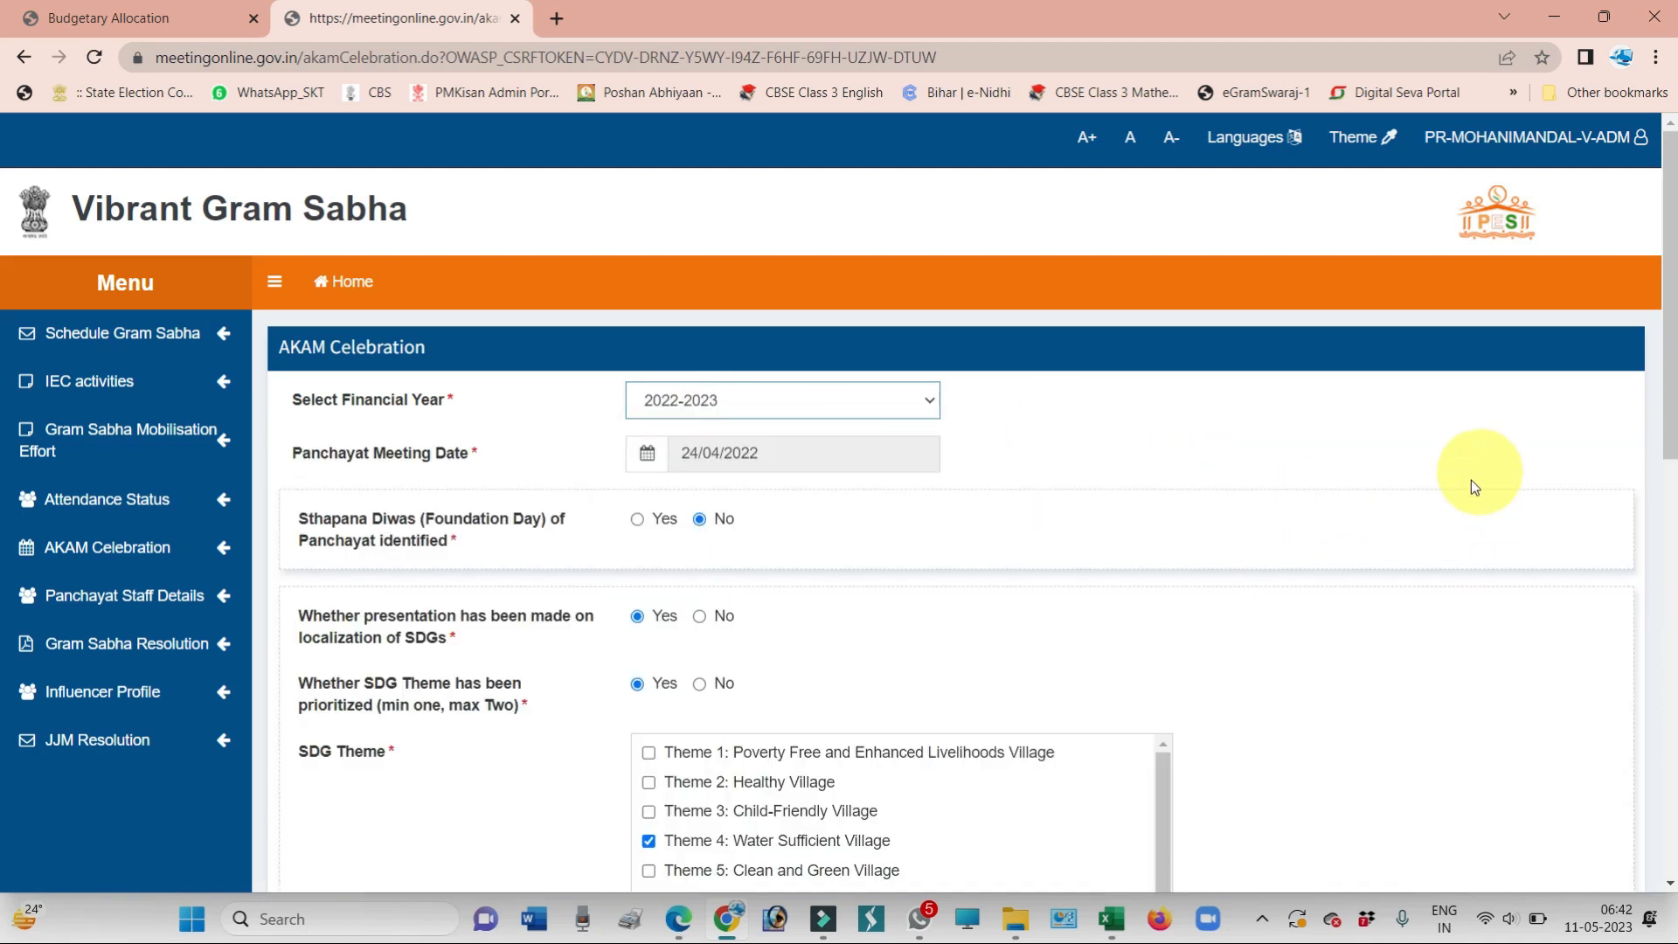
left_click(1117, 262)
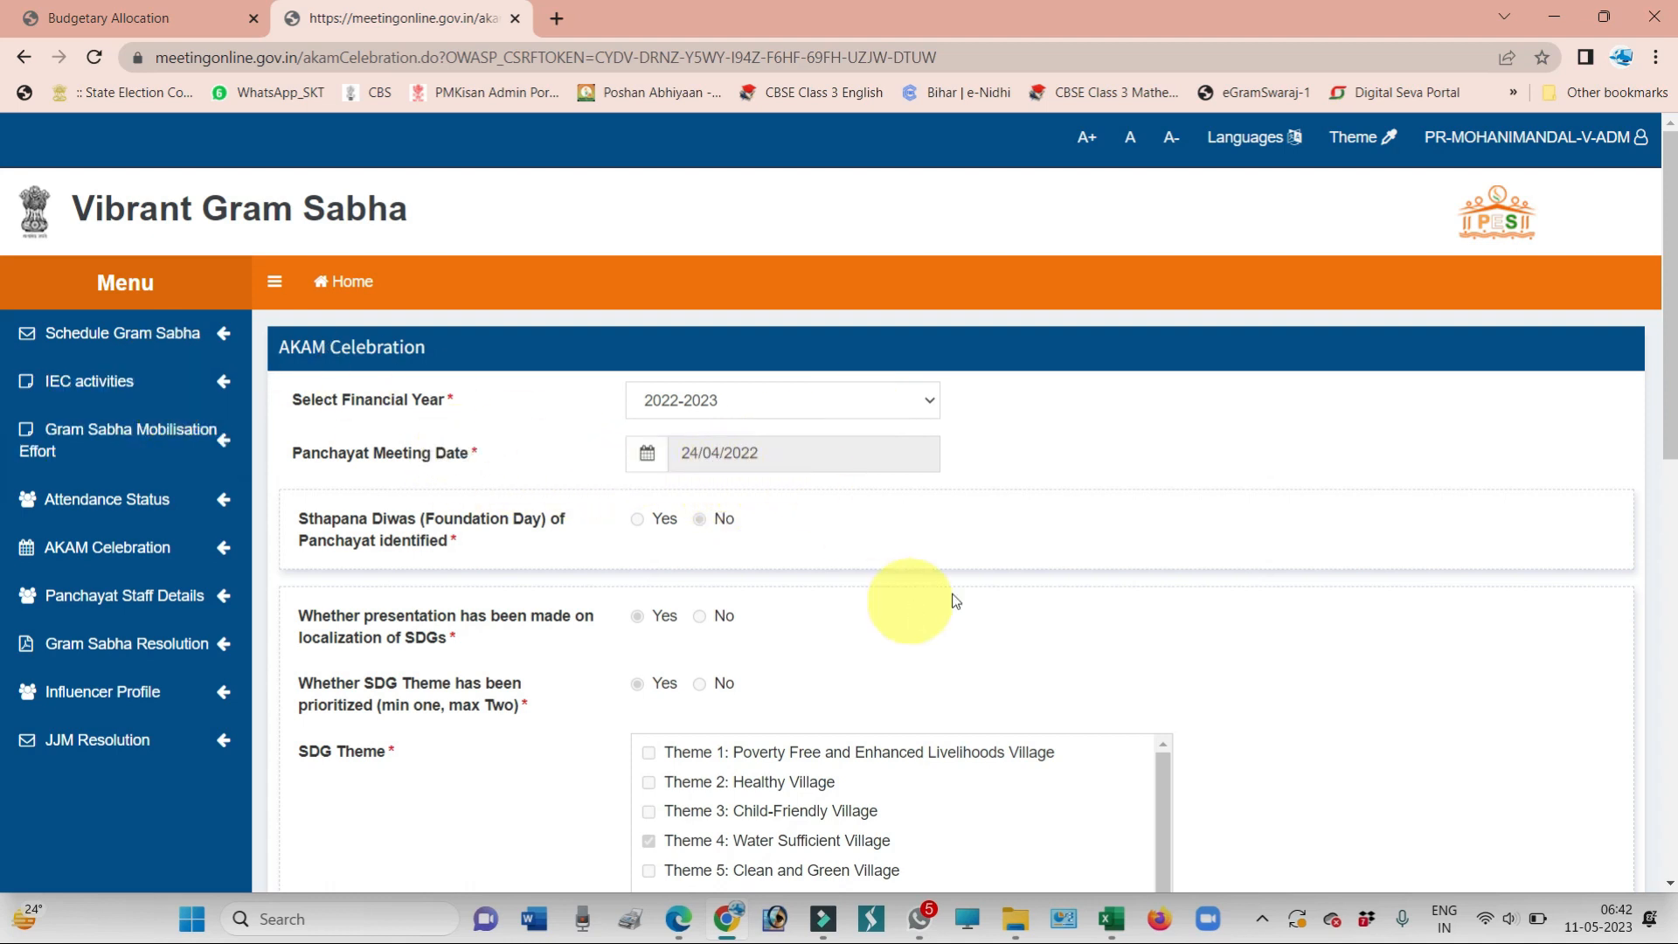
left_click_drag(1667, 358, 1652, 524)
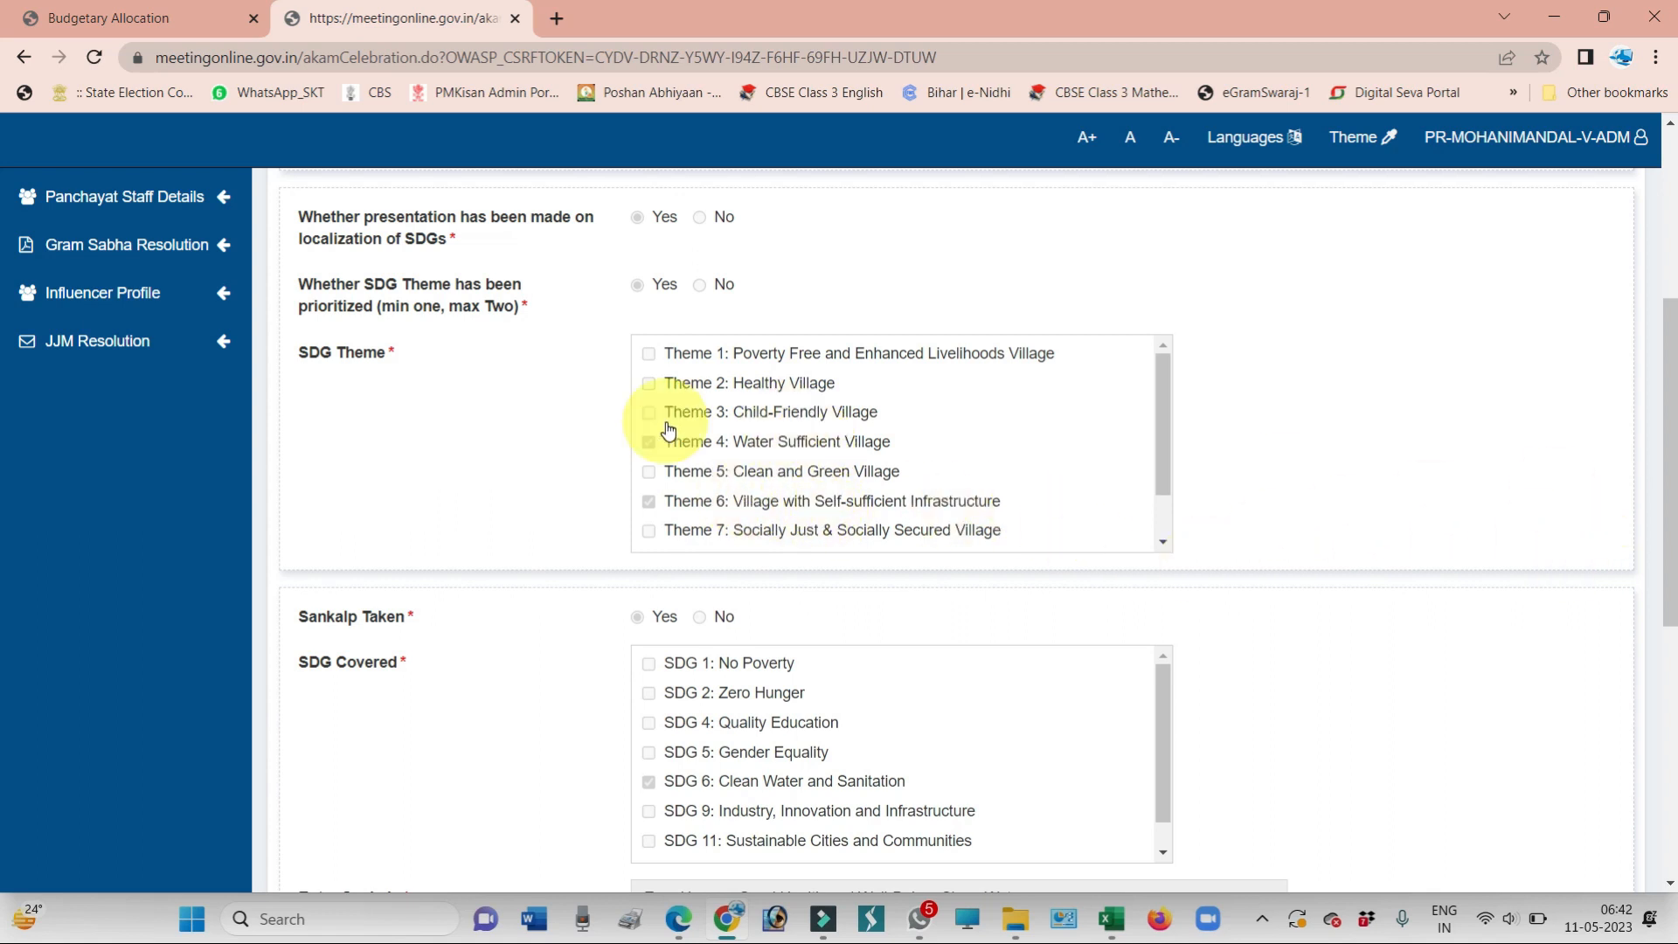
left_click_drag(1676, 471, 1663, 275)
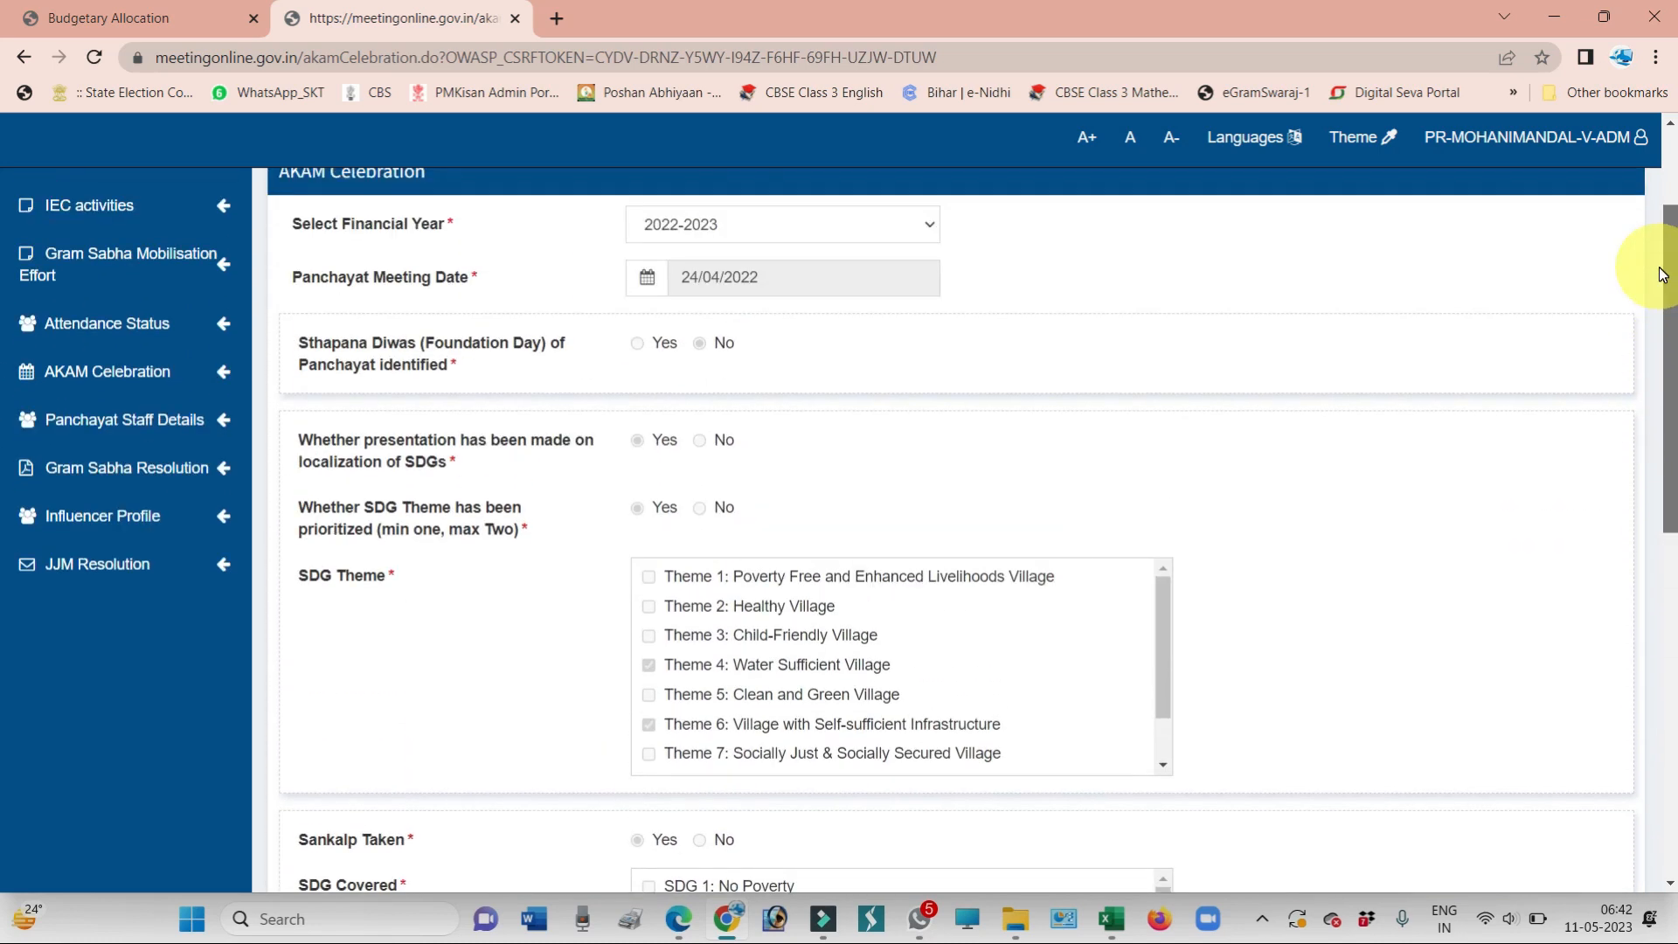
Check the Gram Sabha Resolution upload status for financial year 2022-2023
left_click(123, 477)
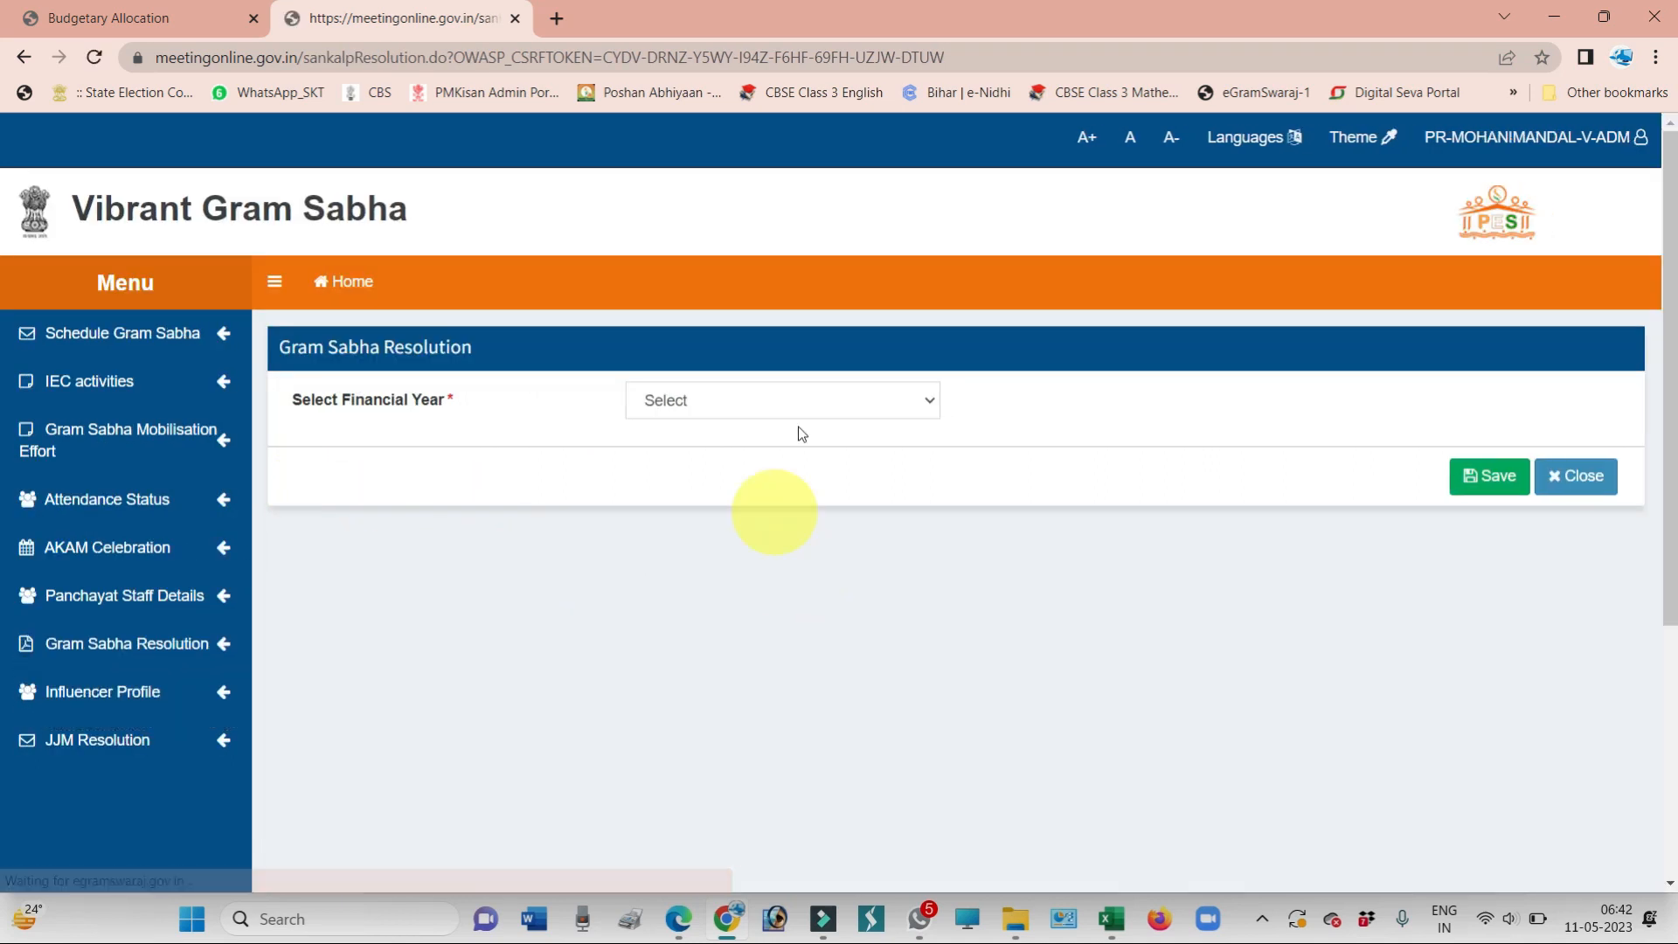
left_click(775, 411)
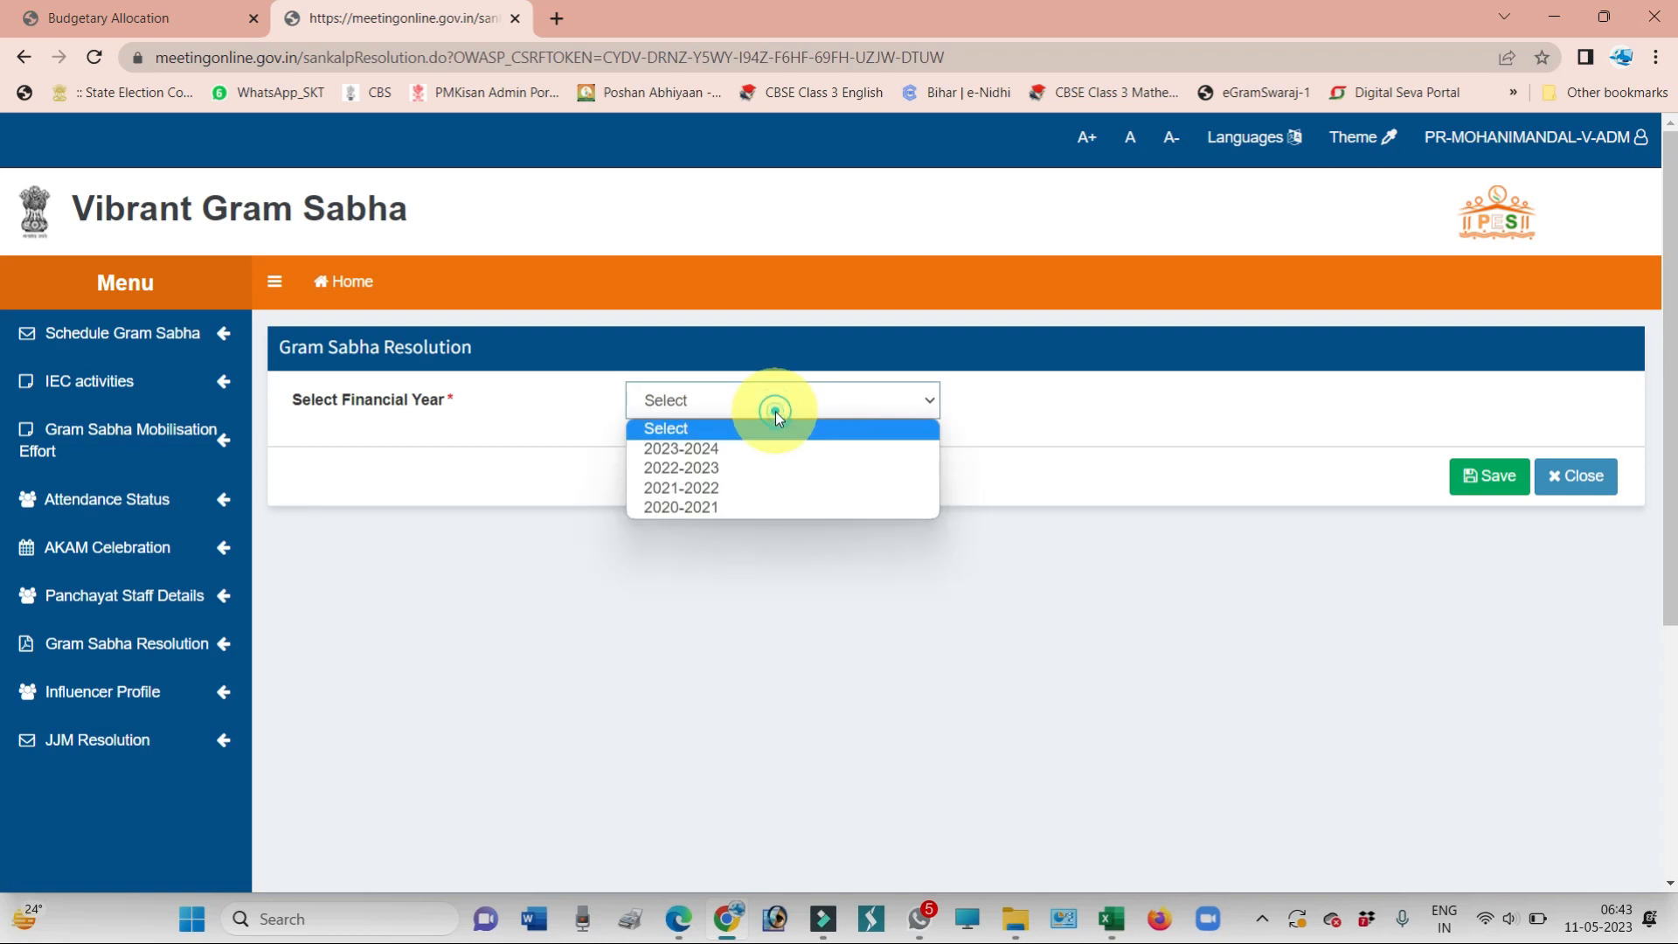
left_click(689, 470)
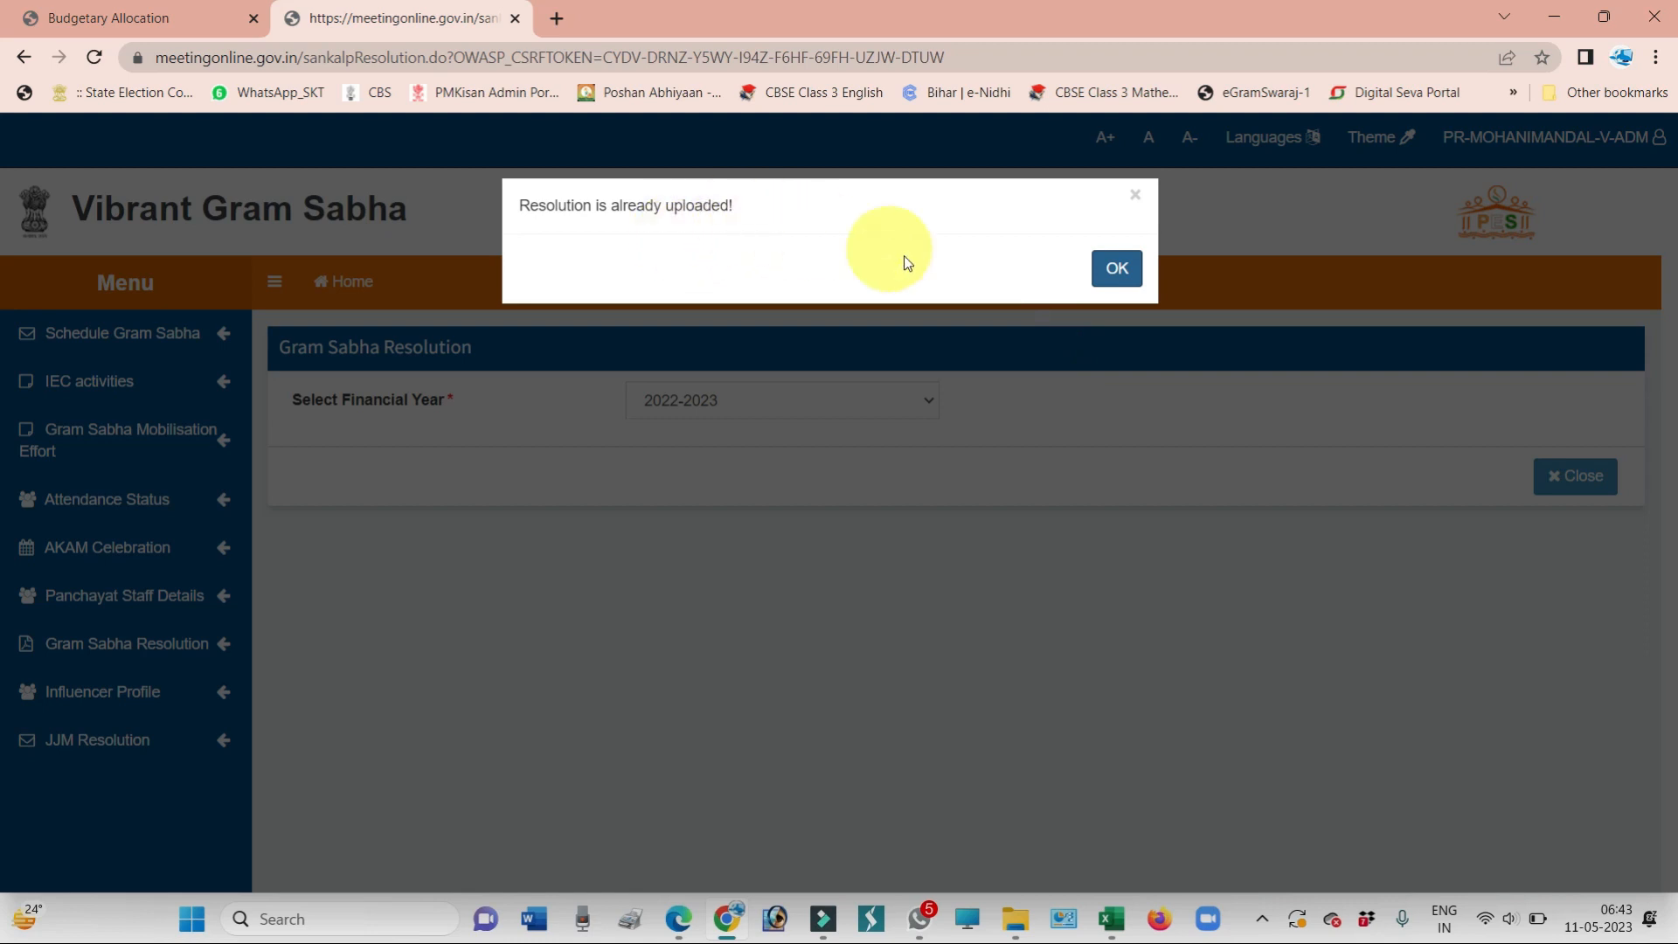
left_click(1116, 272)
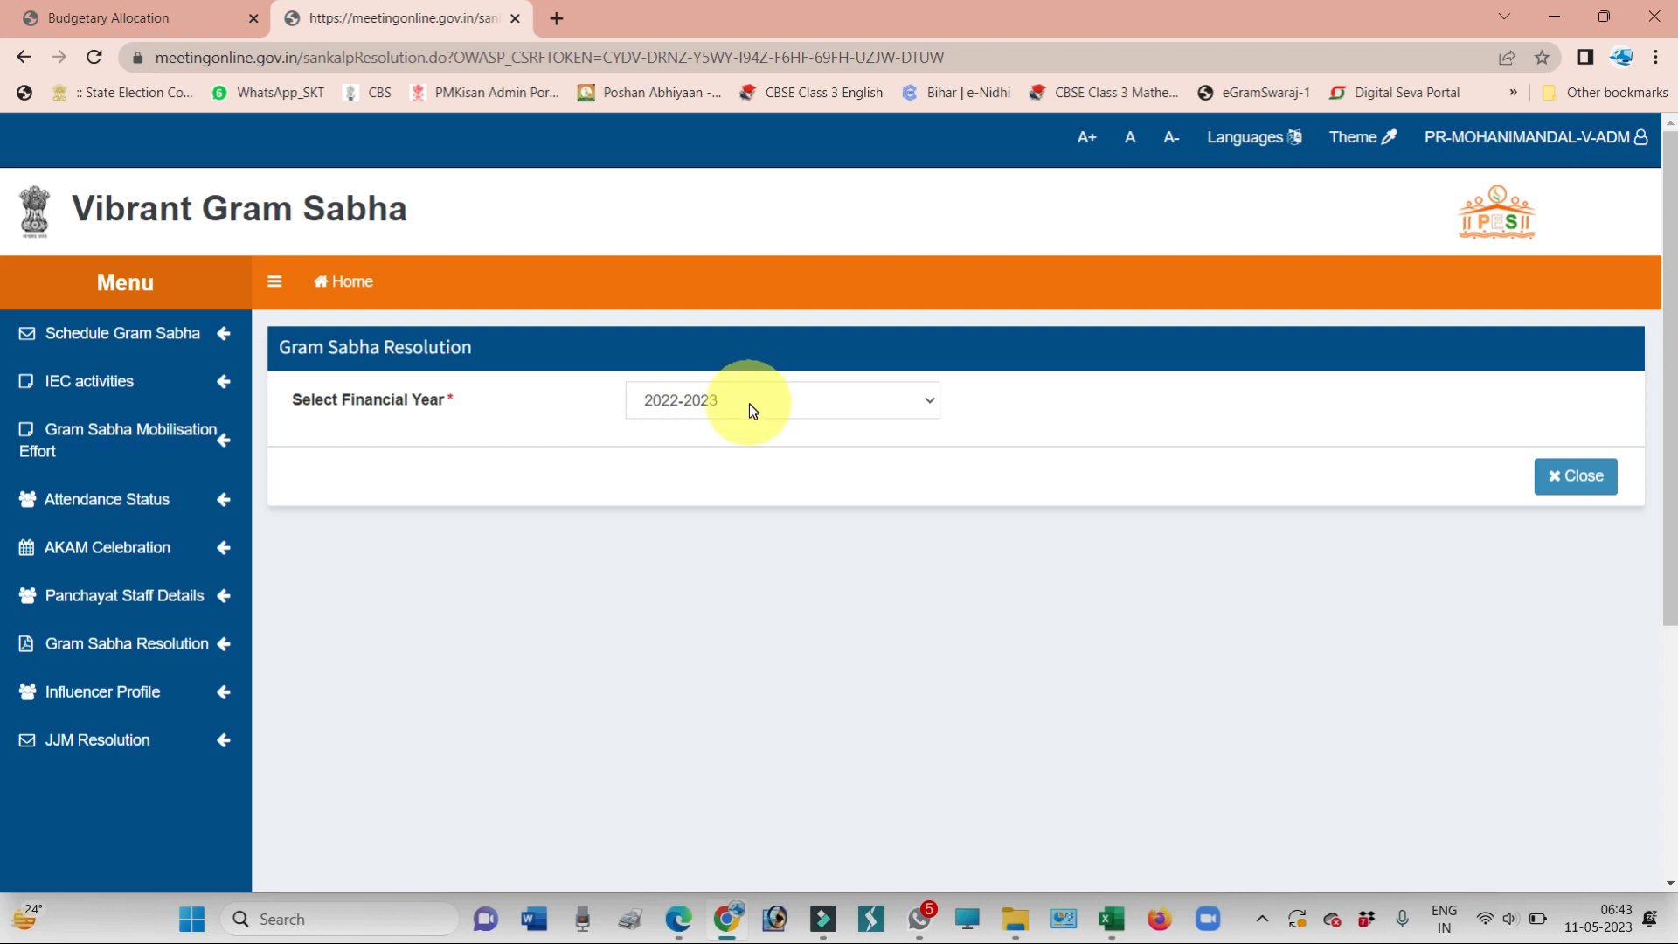
Check the Gram Sabha Resolution upload status for financial year 2023-2024
left_click(768, 416)
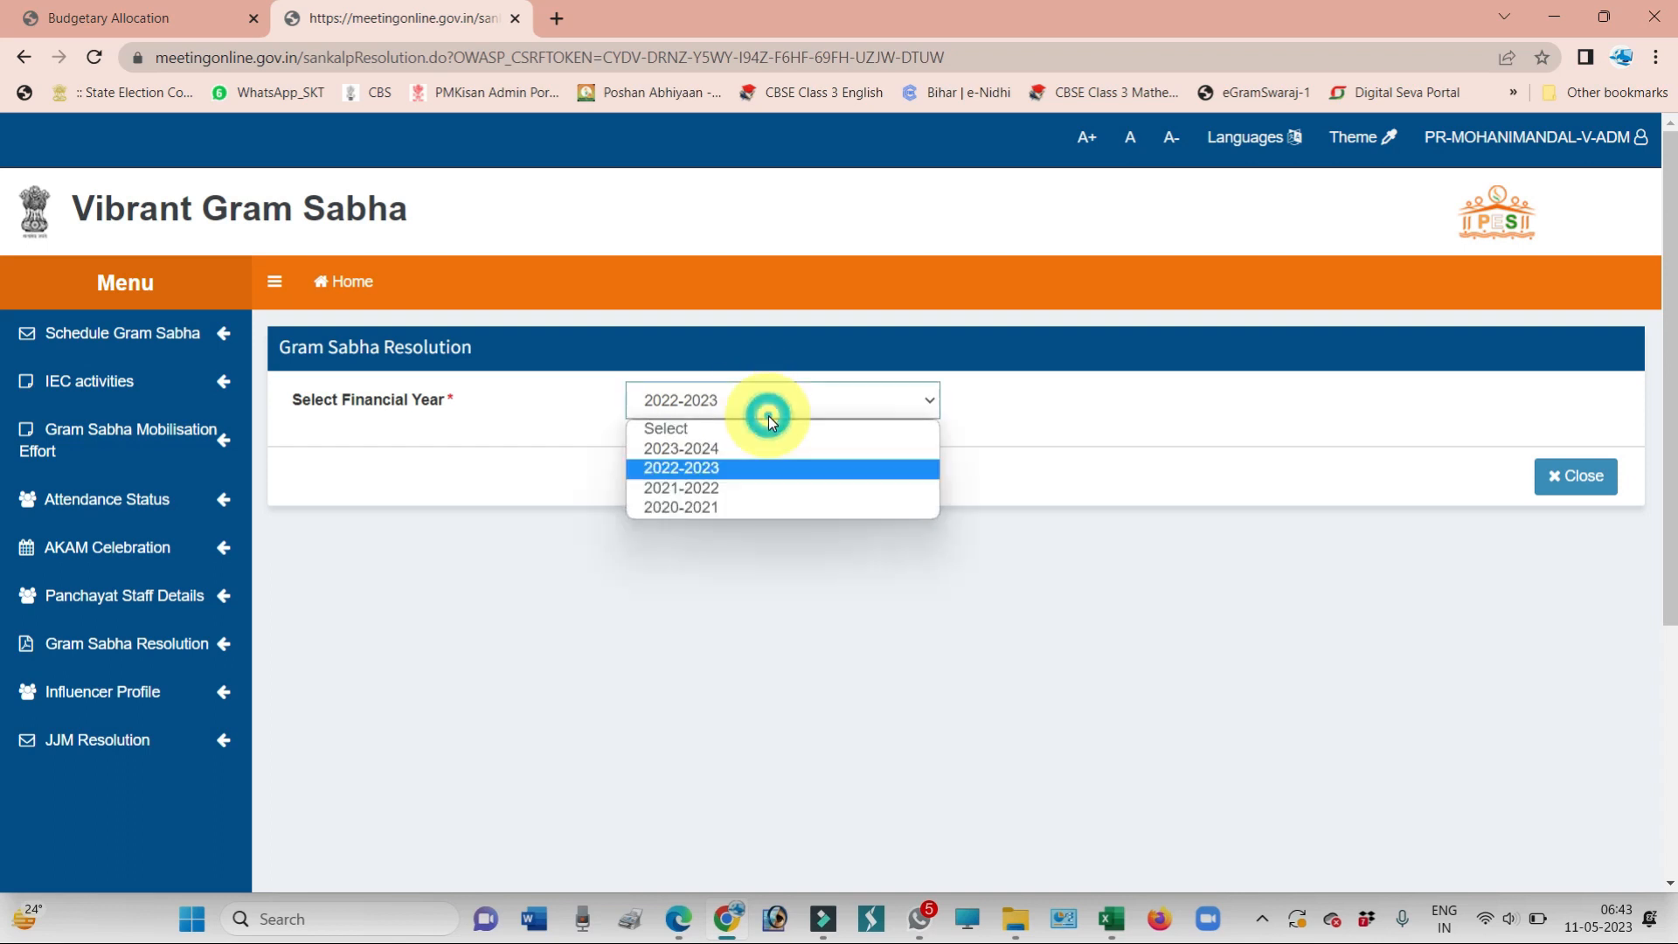
left_click(716, 453)
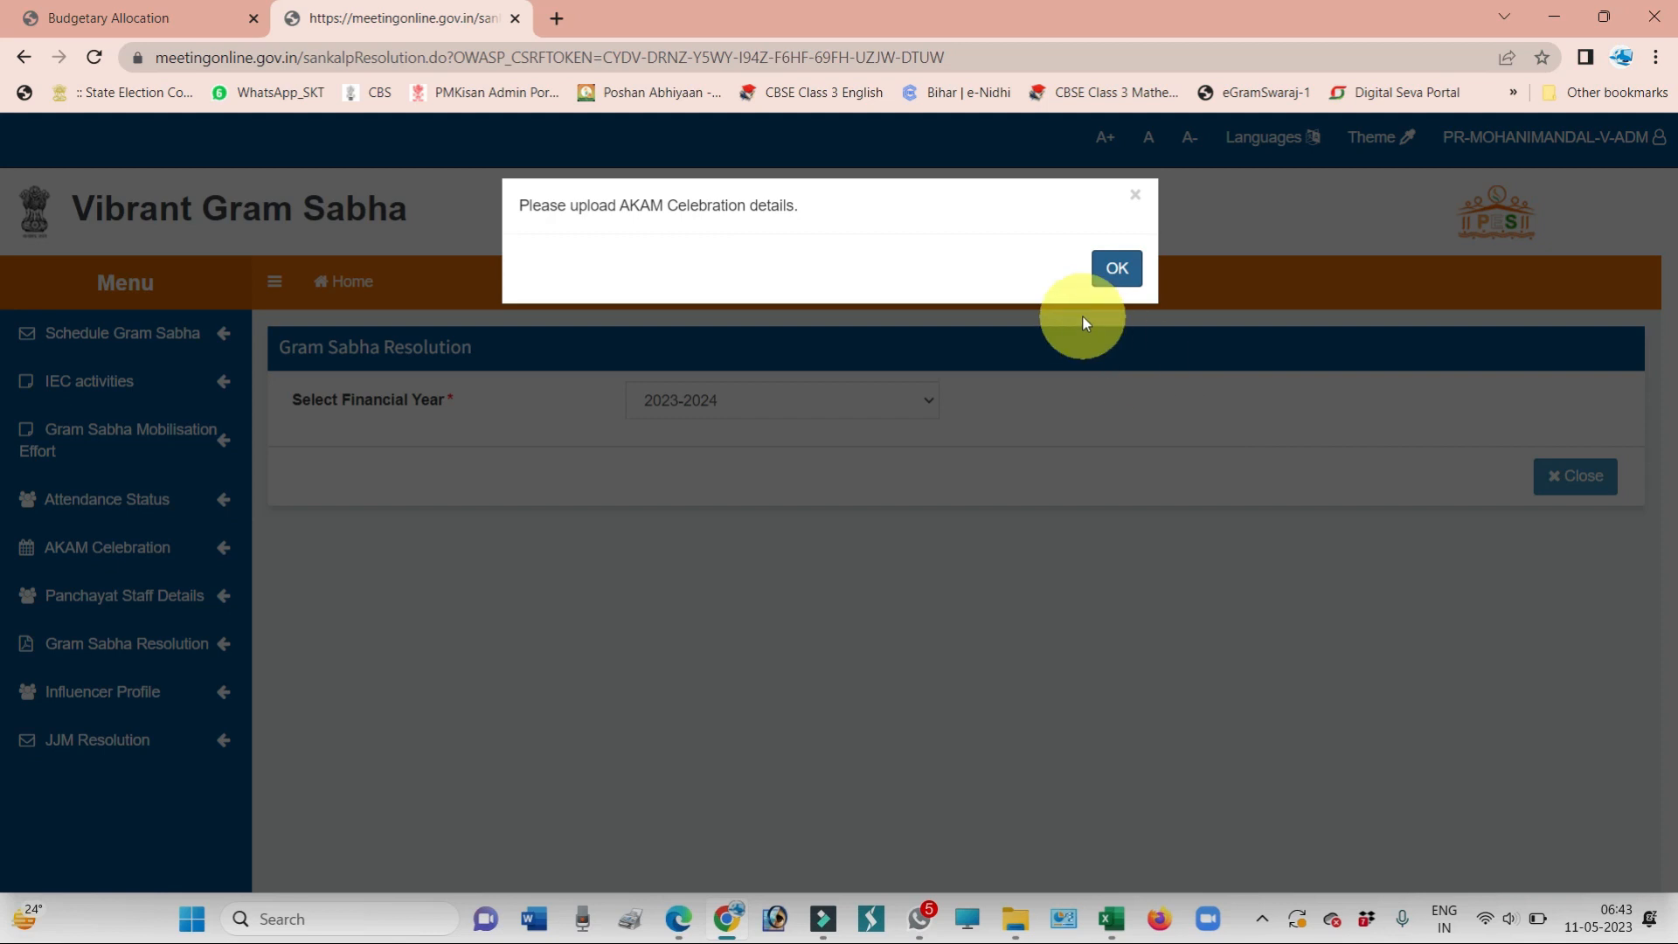
left_click(1101, 291)
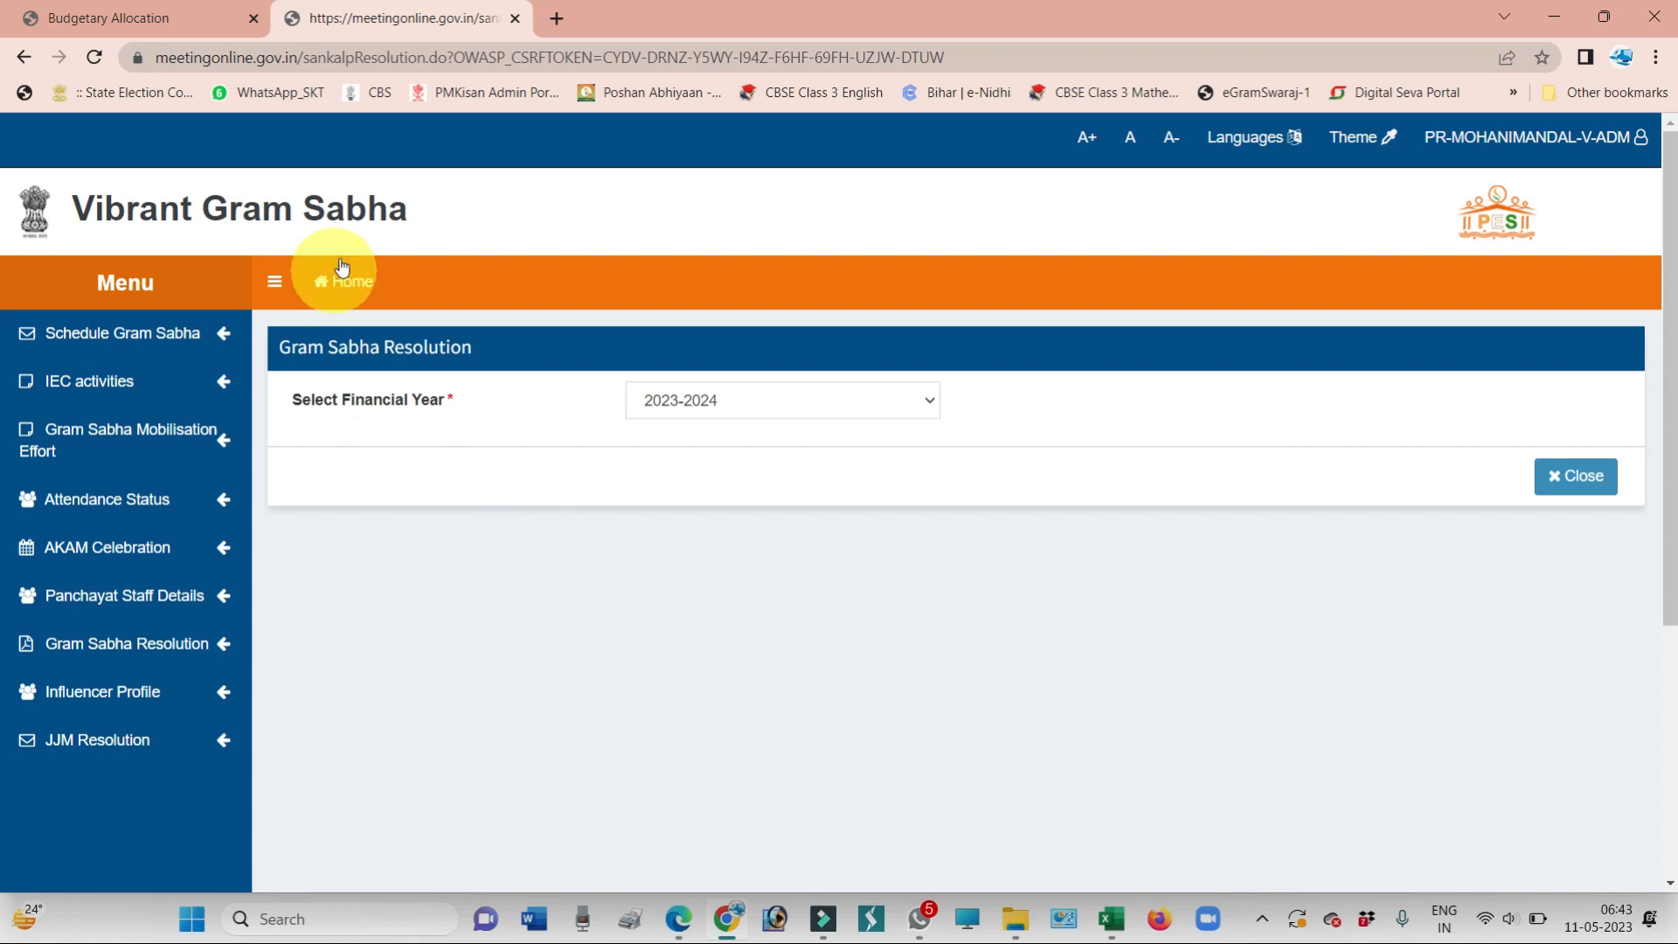
Return to Expected Funds Allocation in eGramSwaraj, examine the State Schemes/Grants and Others sections, and close the form
left_click(133, 34)
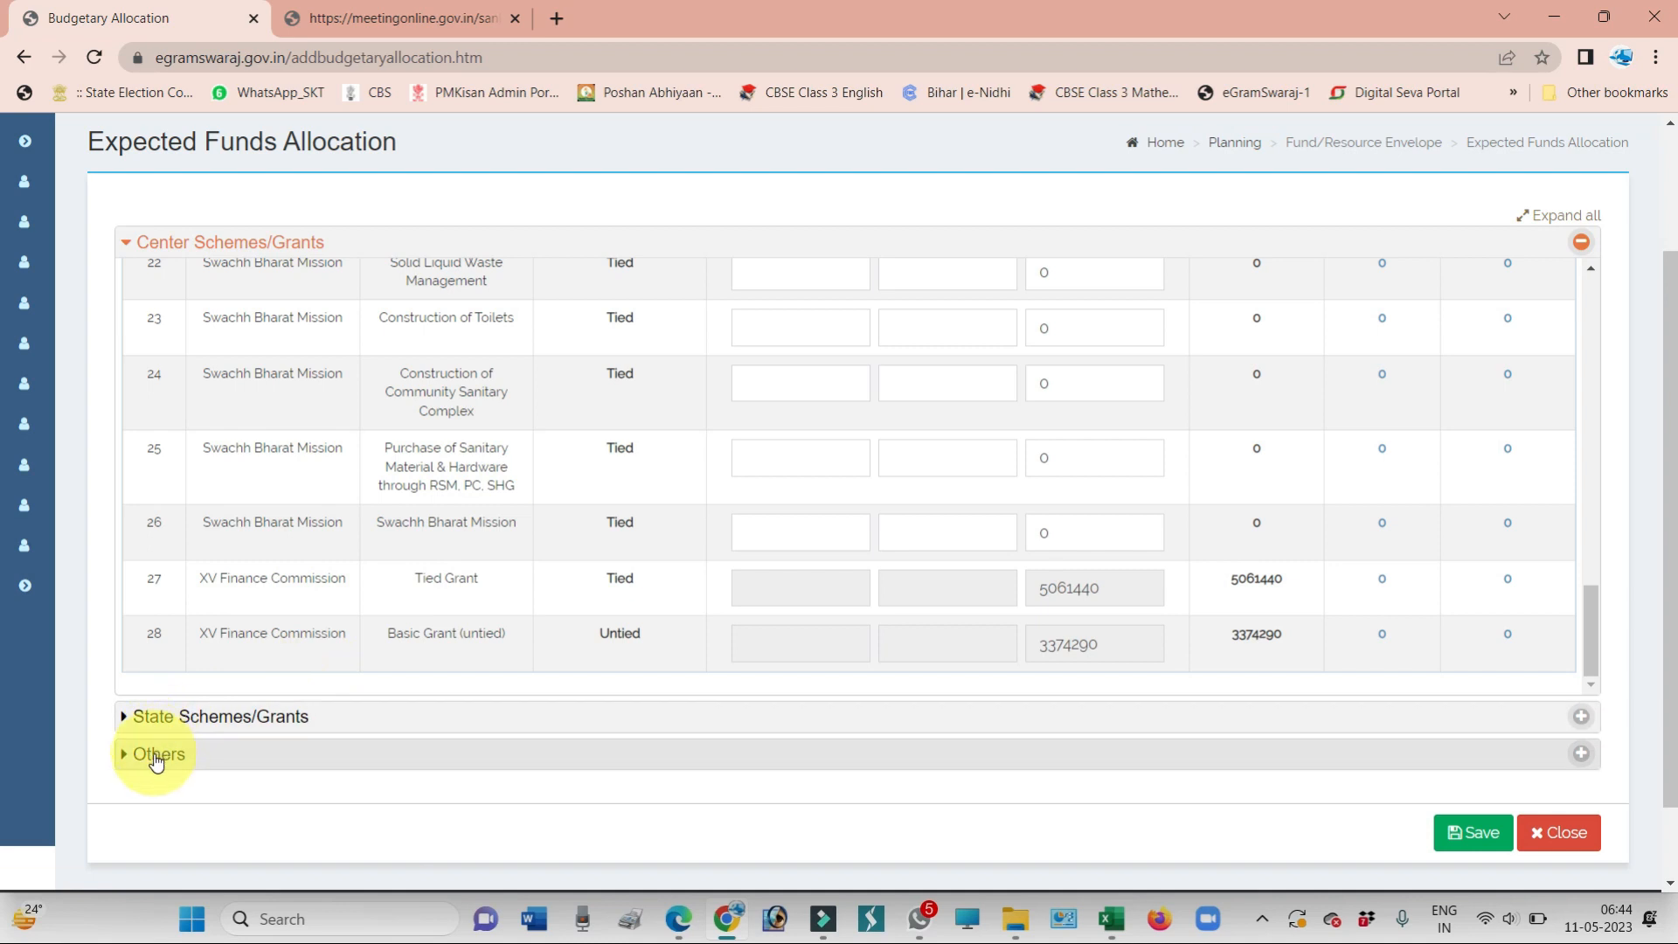
left_click(173, 712)
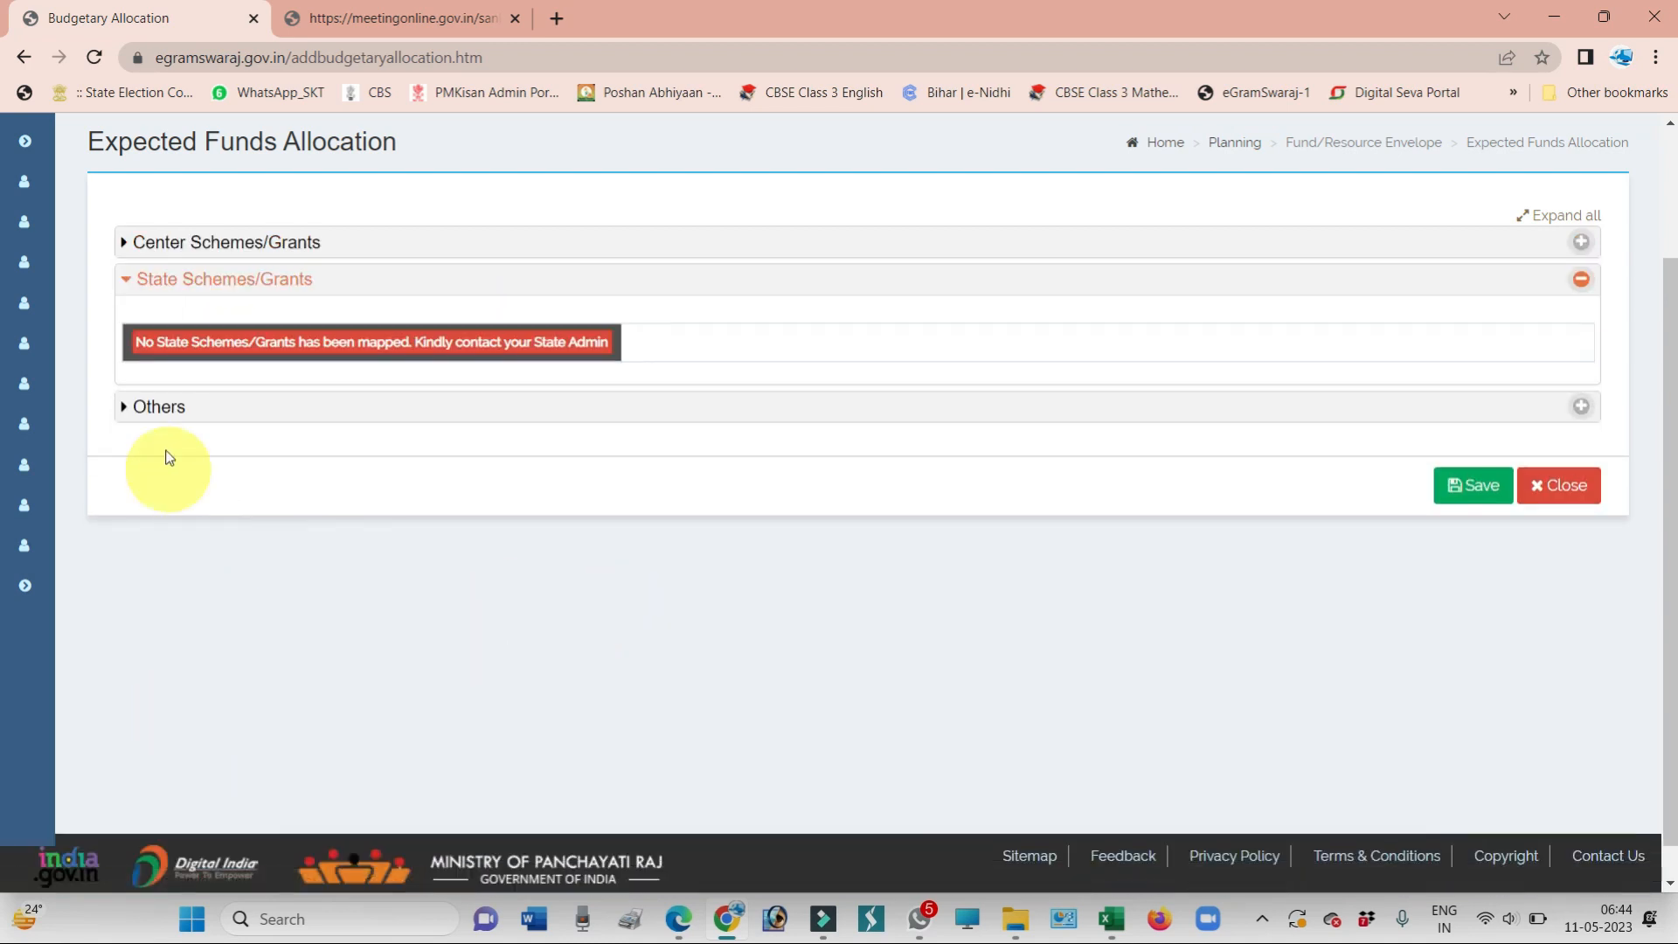
left_click(153, 410)
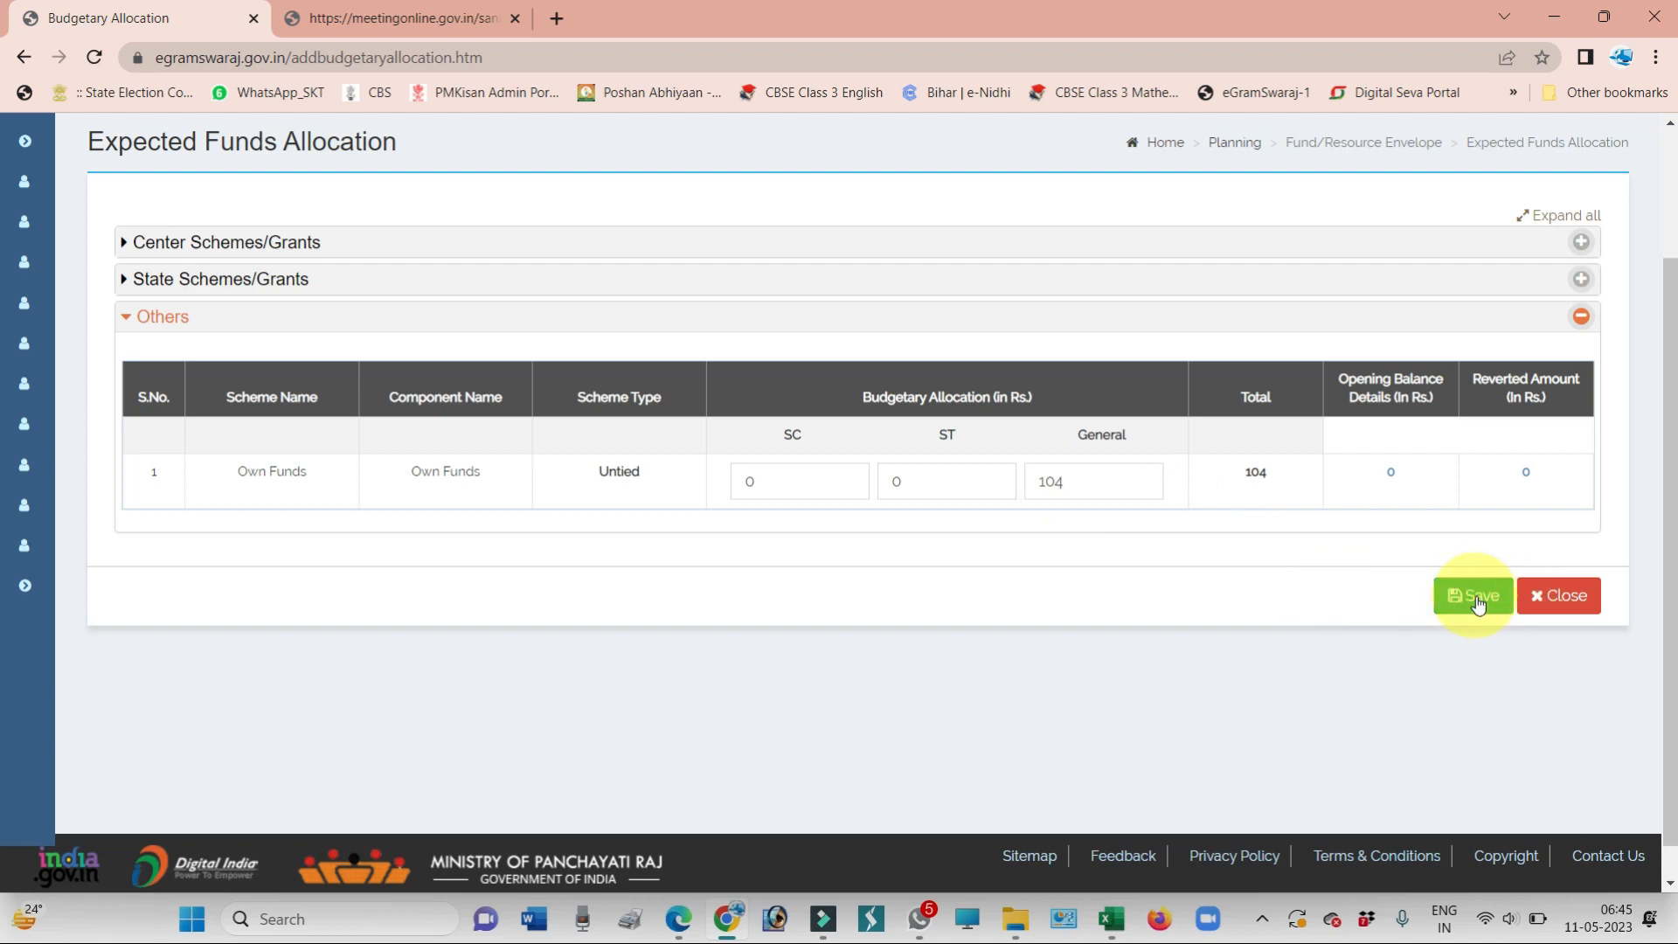
left_click(1562, 599)
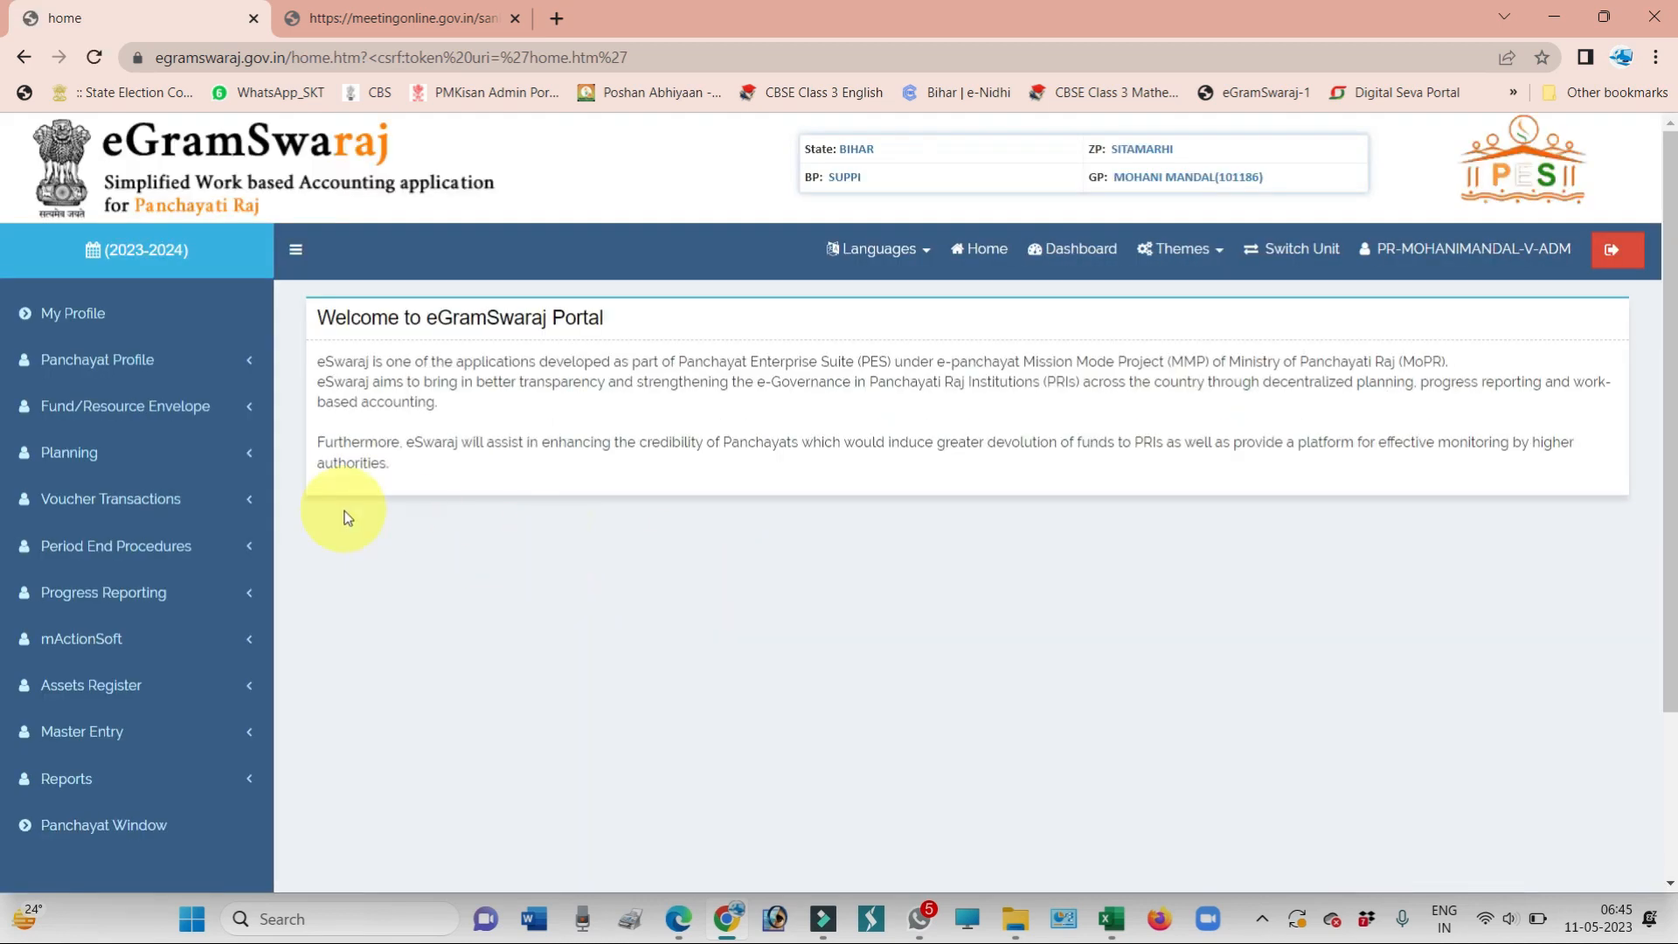
Open the Register Activity form of the Activity Pool under Planning
left_click(57, 453)
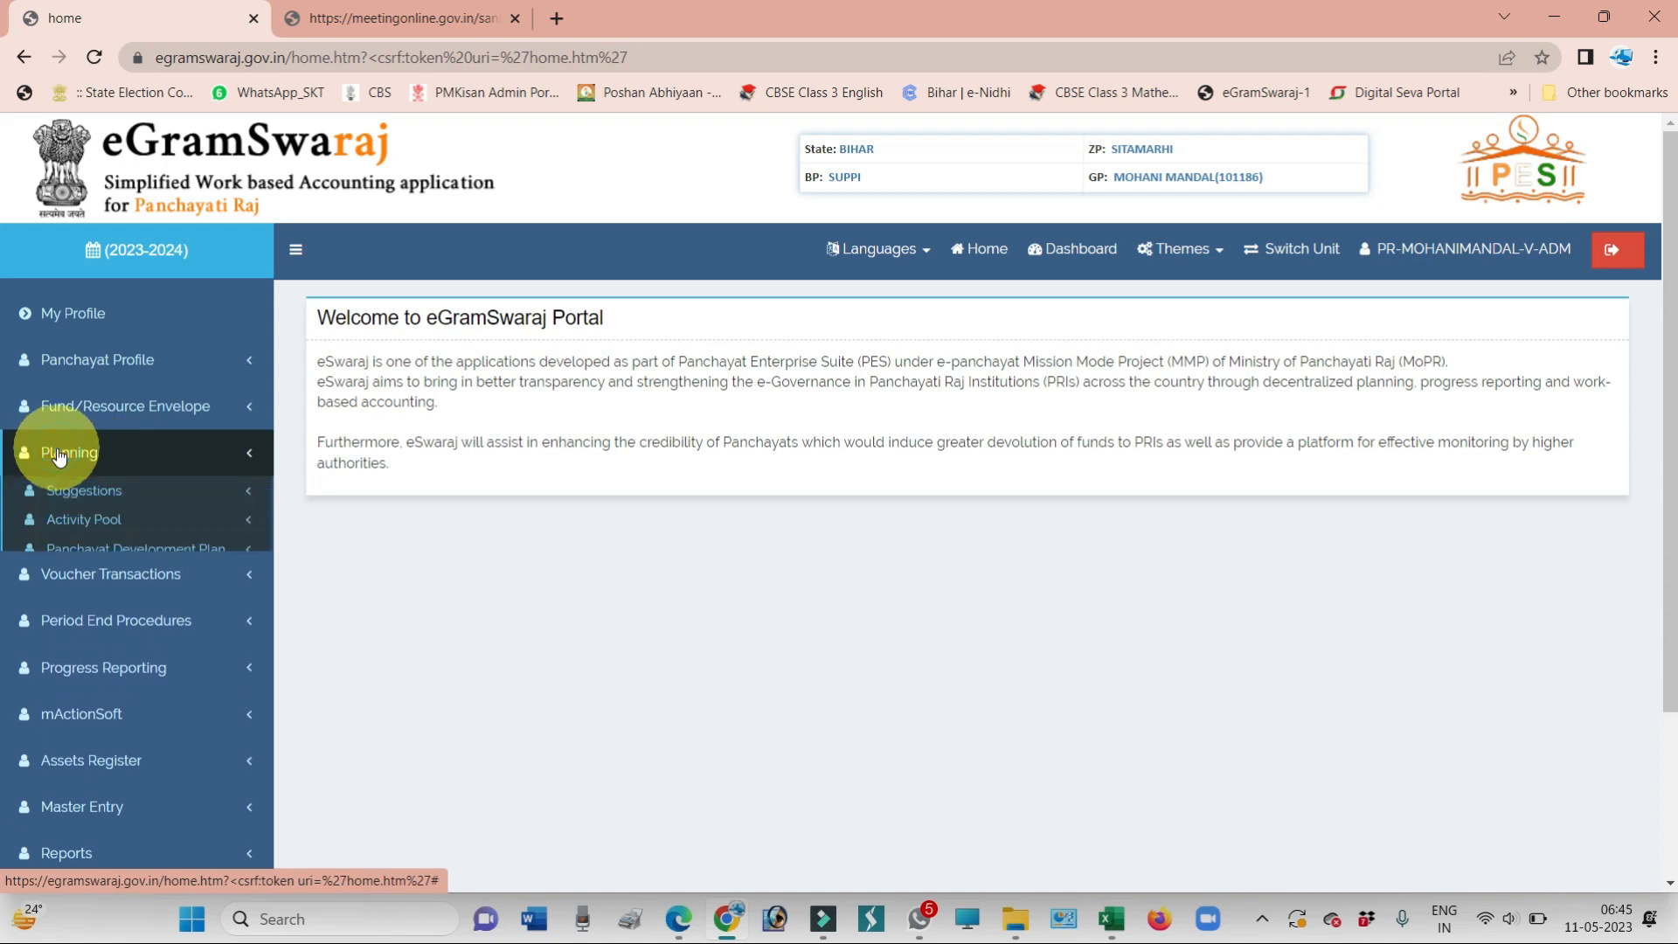
left_click(80, 521)
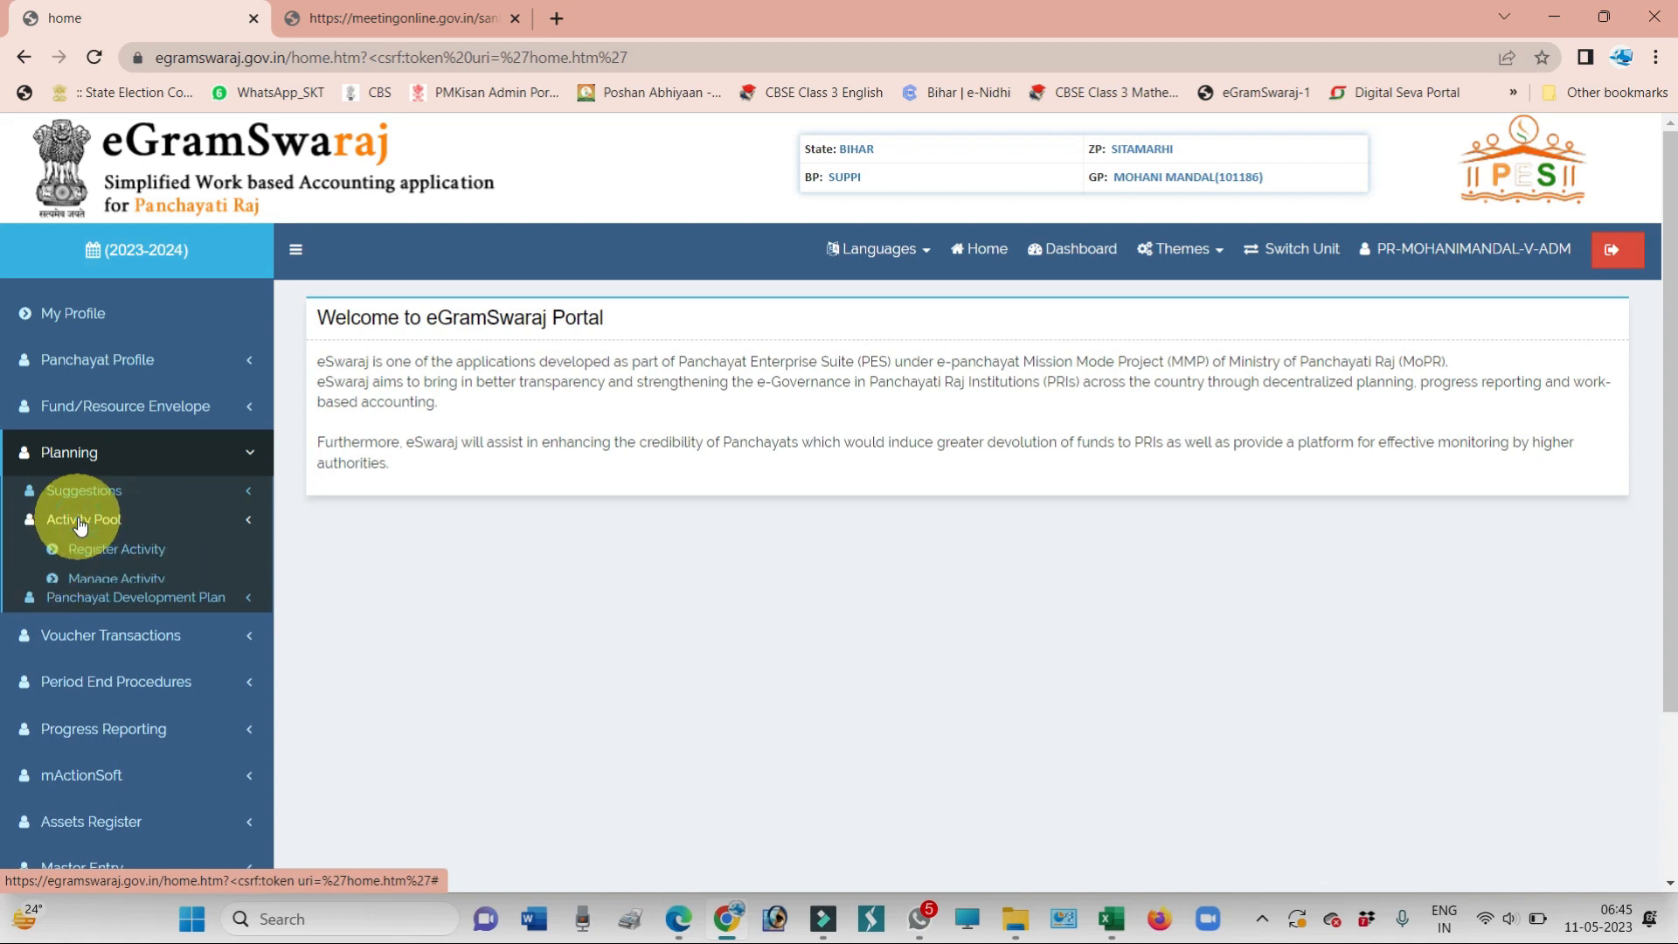
left_click(101, 551)
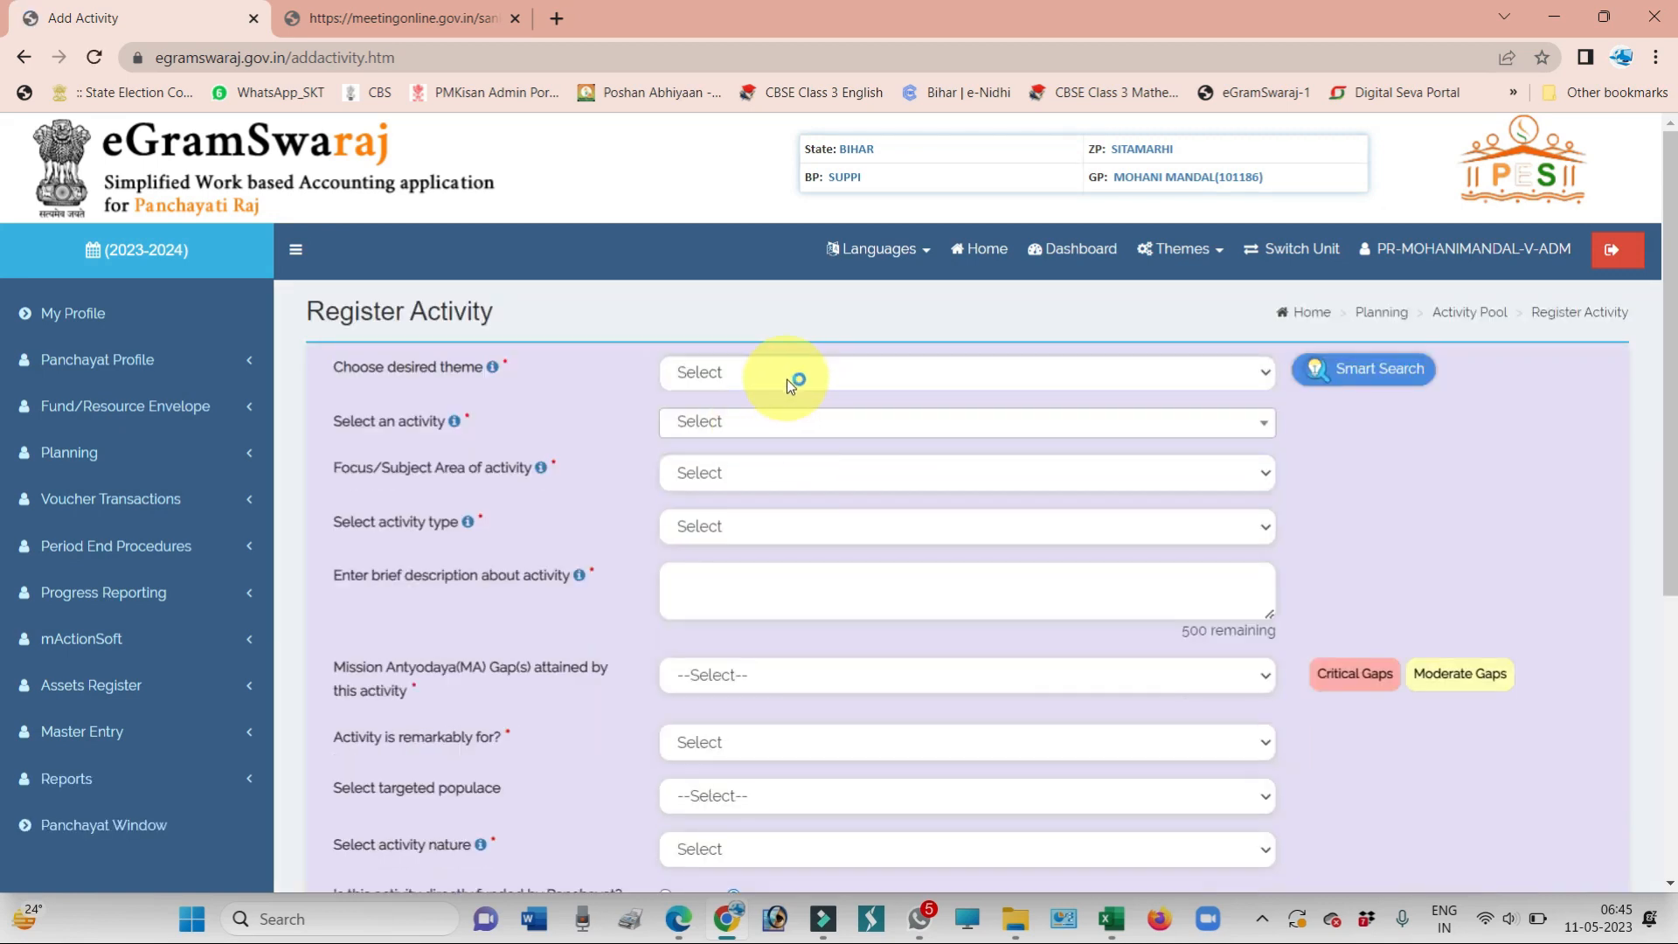
Choose Theme 4 - Water Sufficient Village and the activity "Operation and Maintenance of drinking water supply system"
left_click(783, 374)
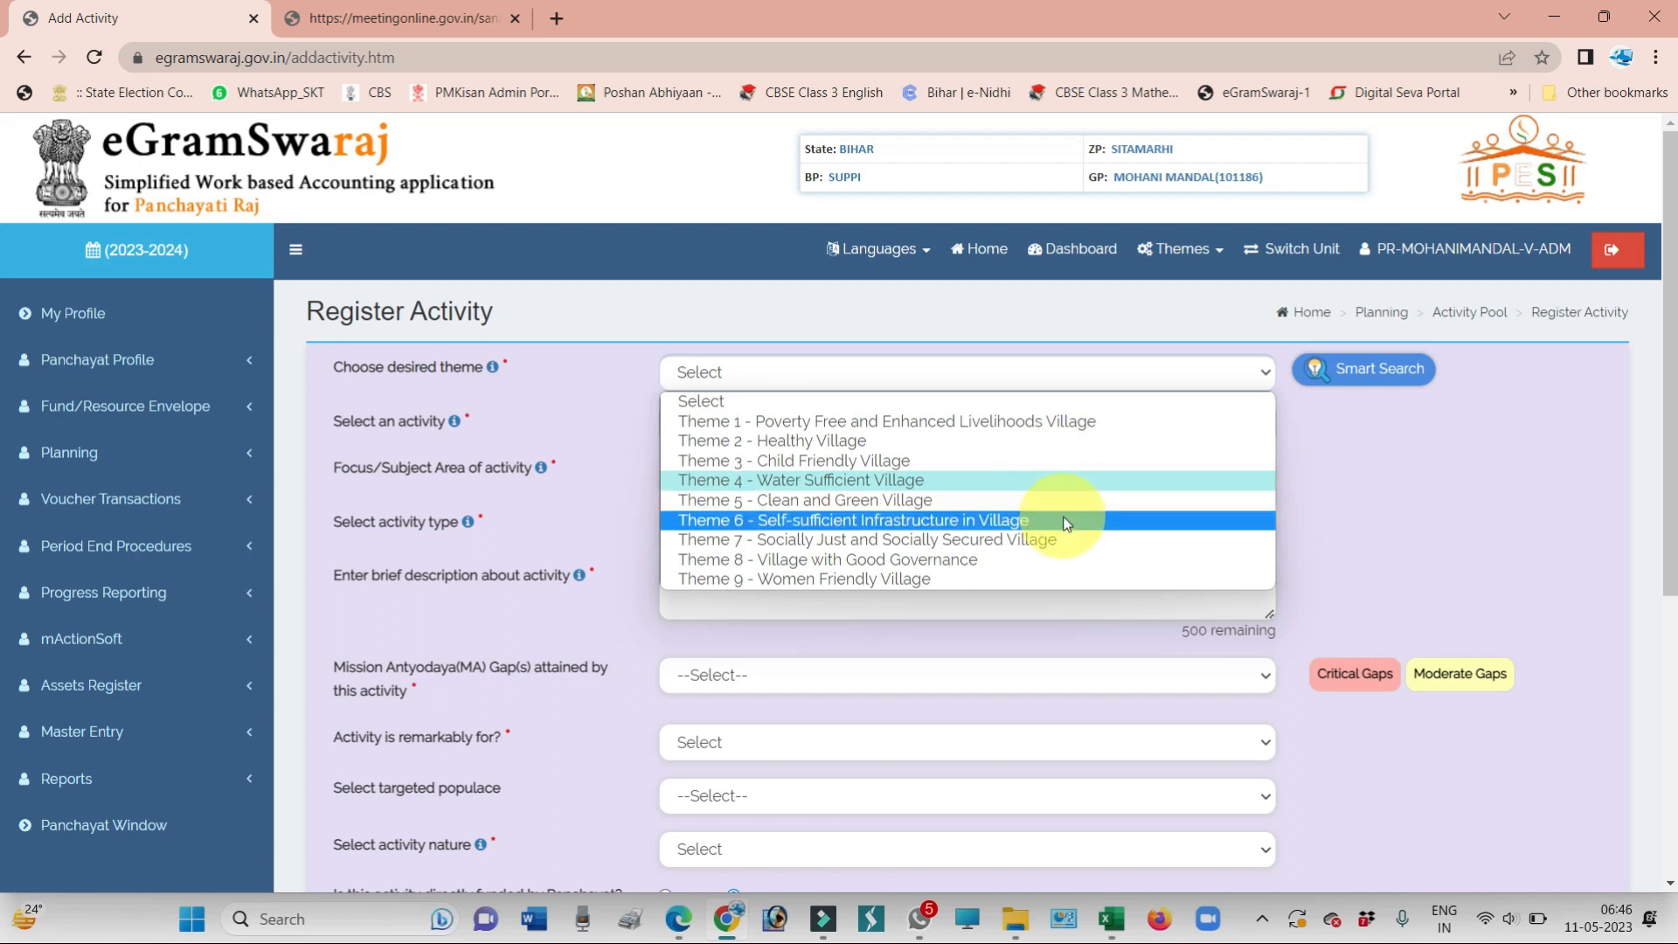
left_click(984, 479)
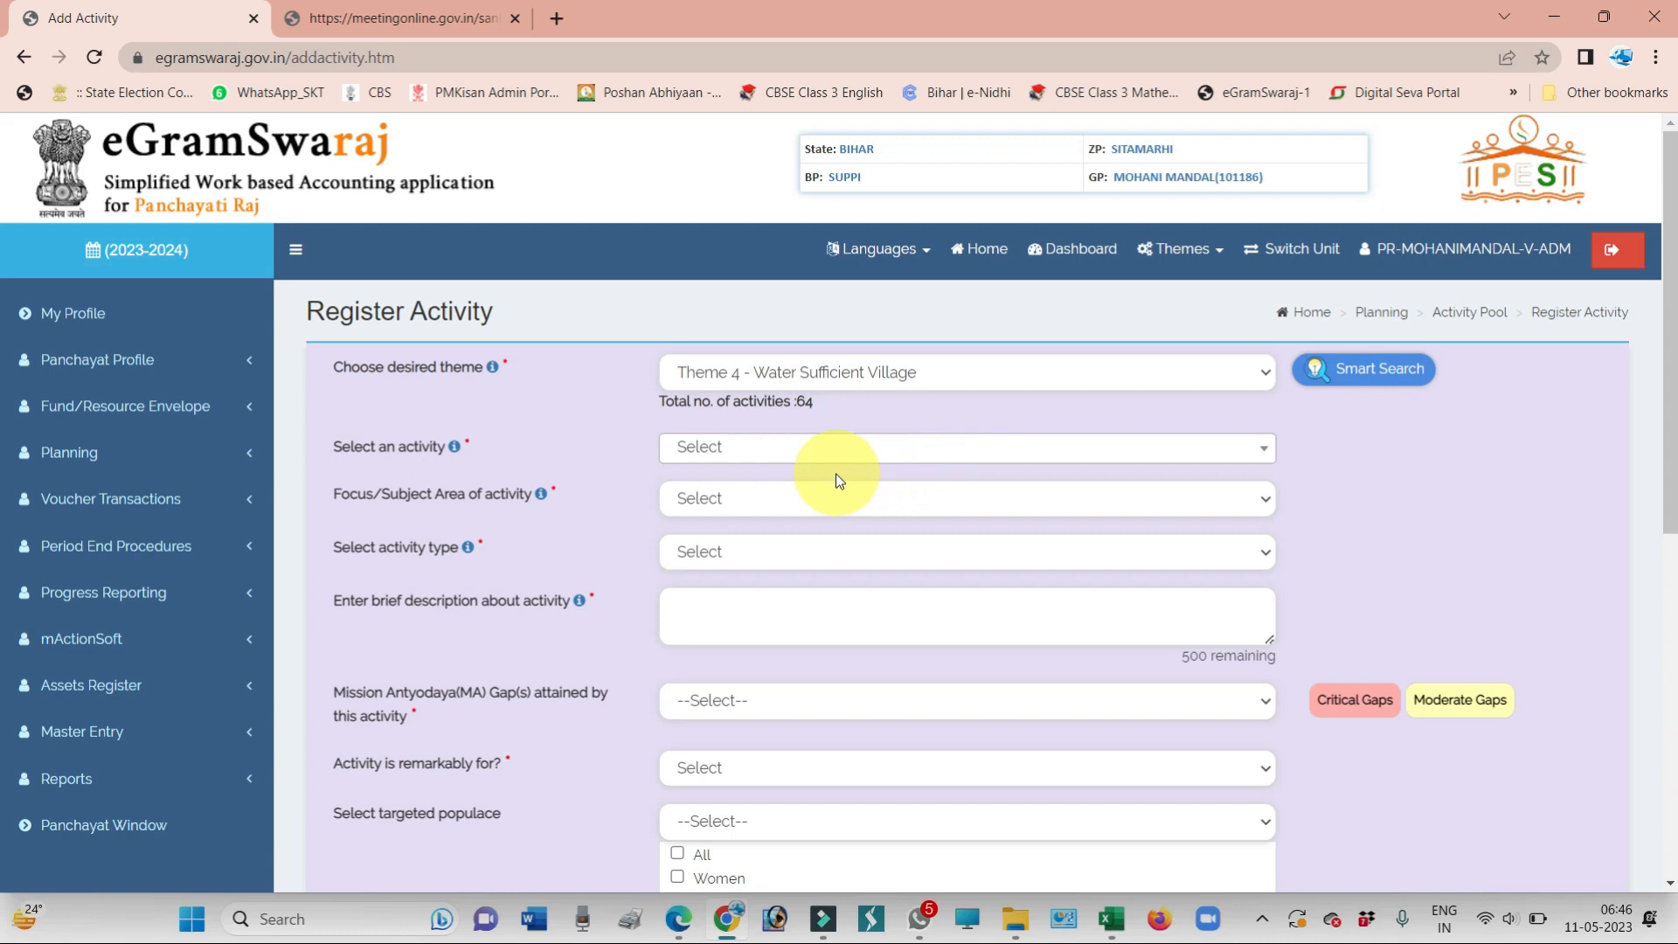
left_click(765, 459)
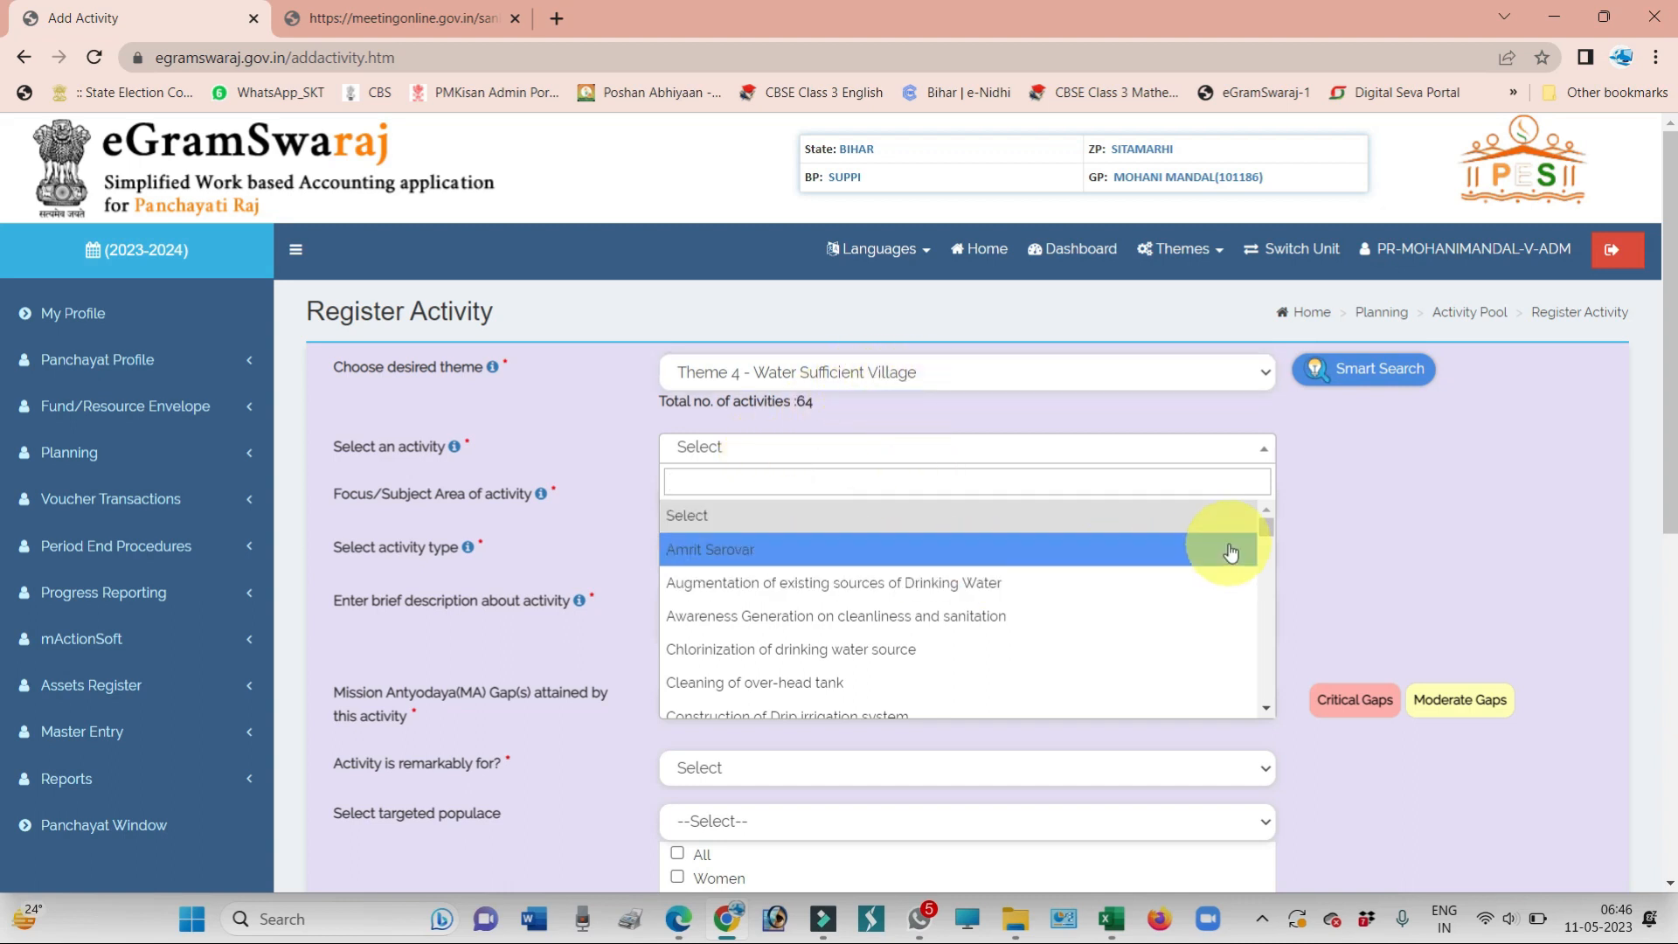
mouse_move(1272, 526)
left_mouse_down()
mouse_move(1273, 622)
mouse_move(1266, 525)
left_mouse_up()
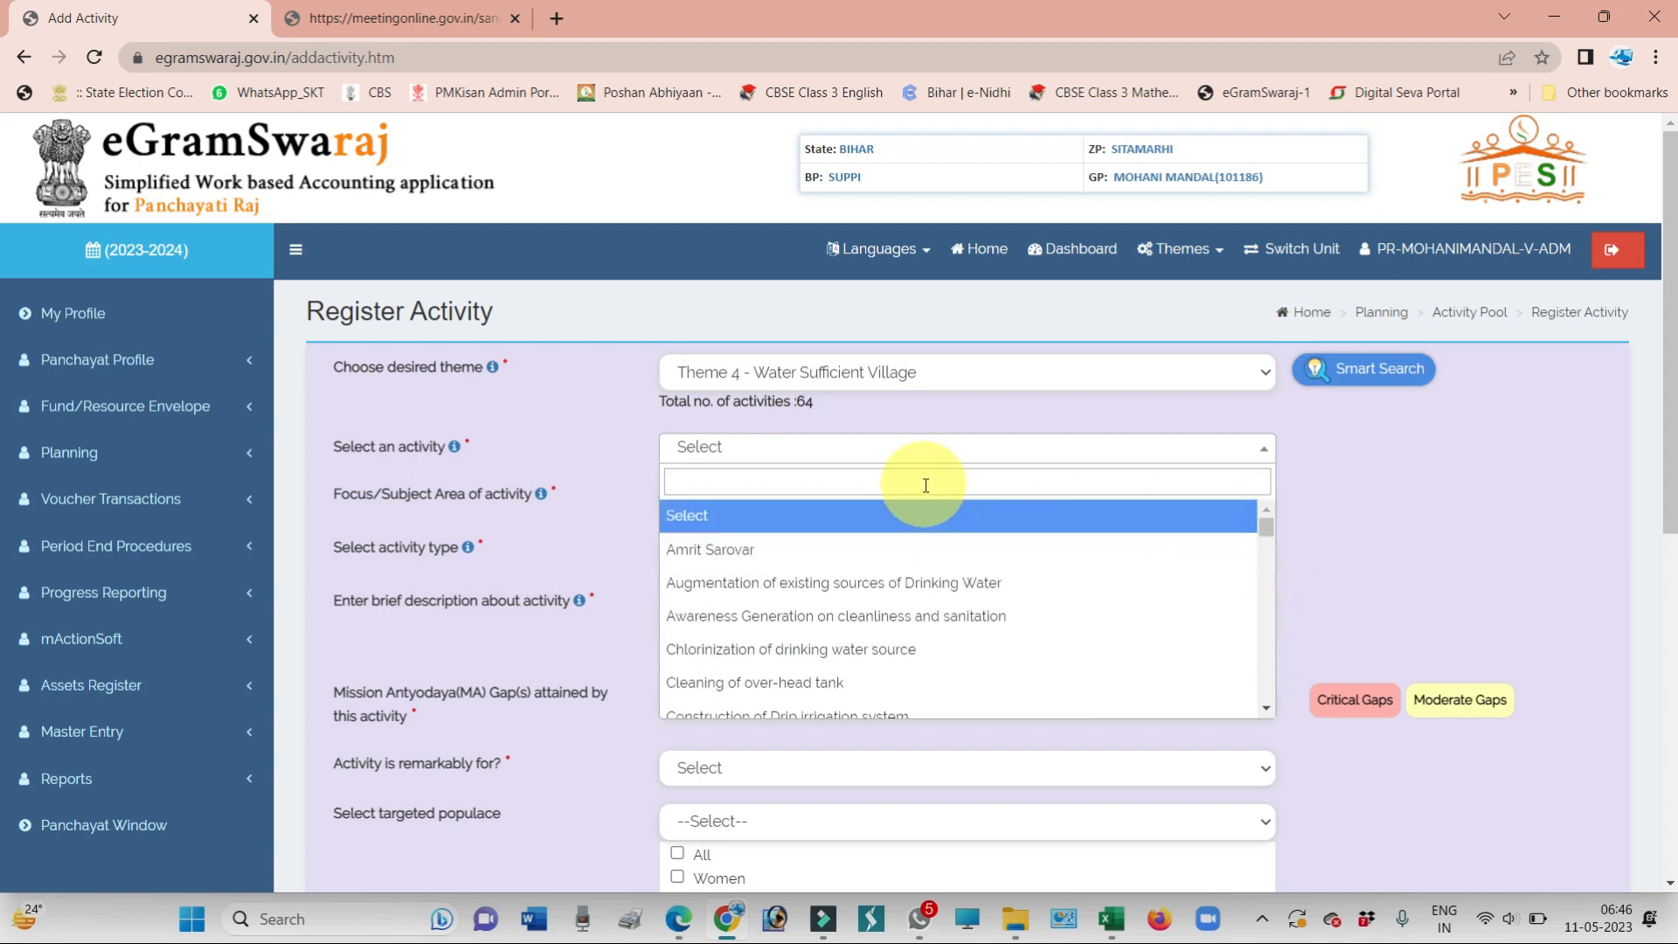
type("drin")
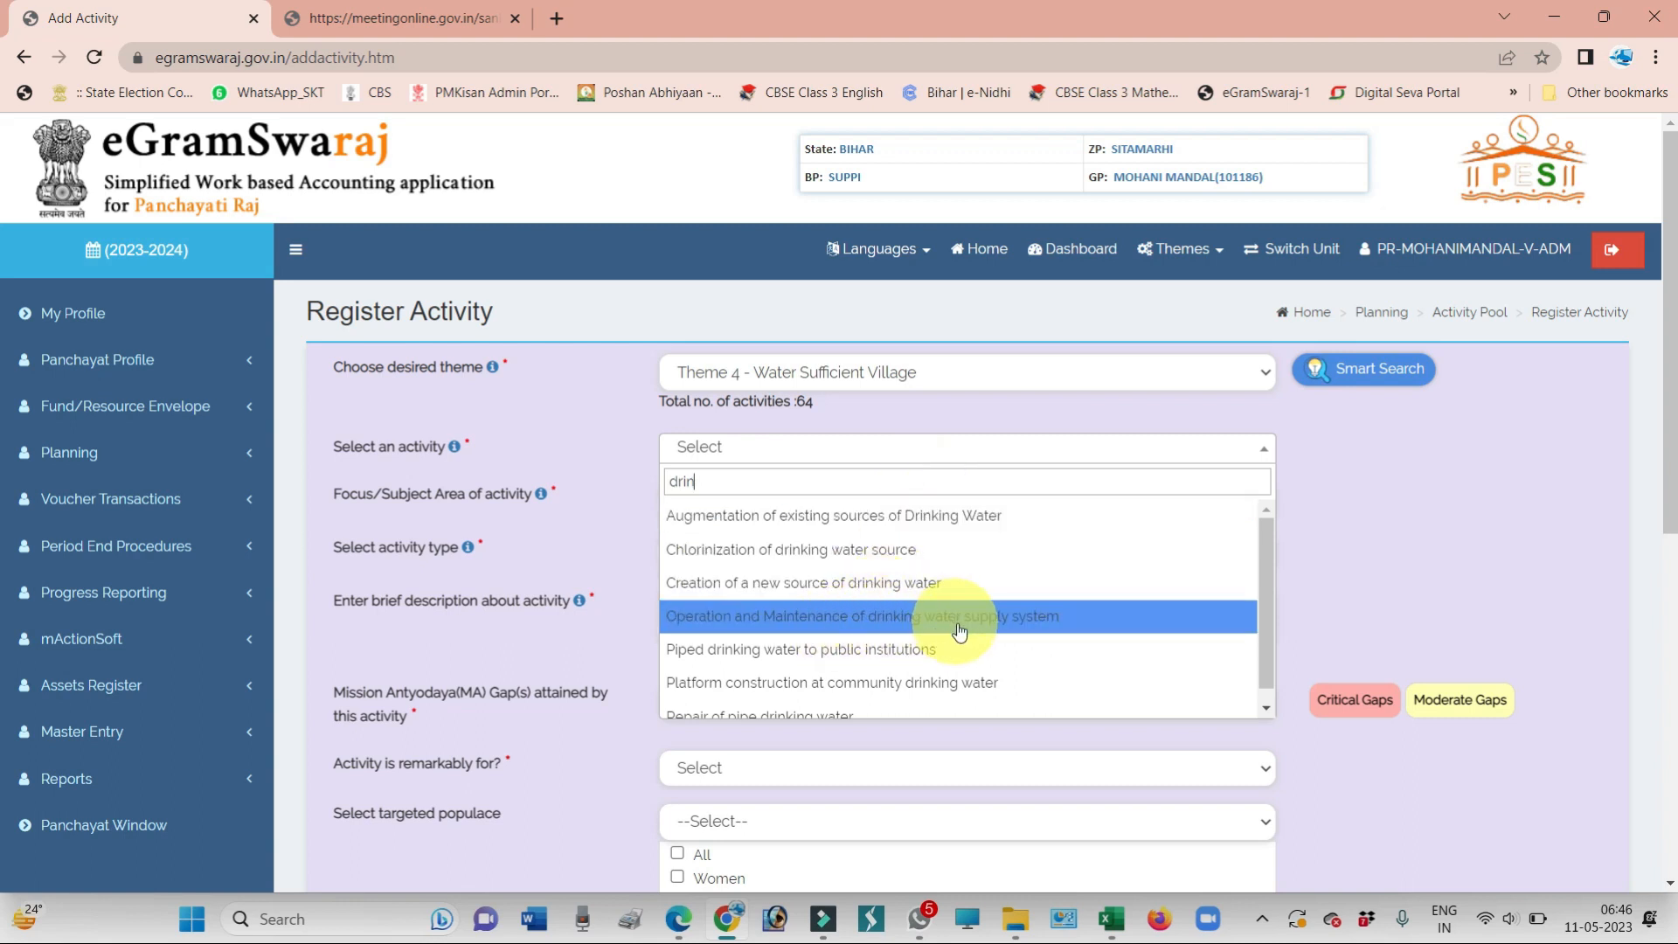
left_click(1051, 618)
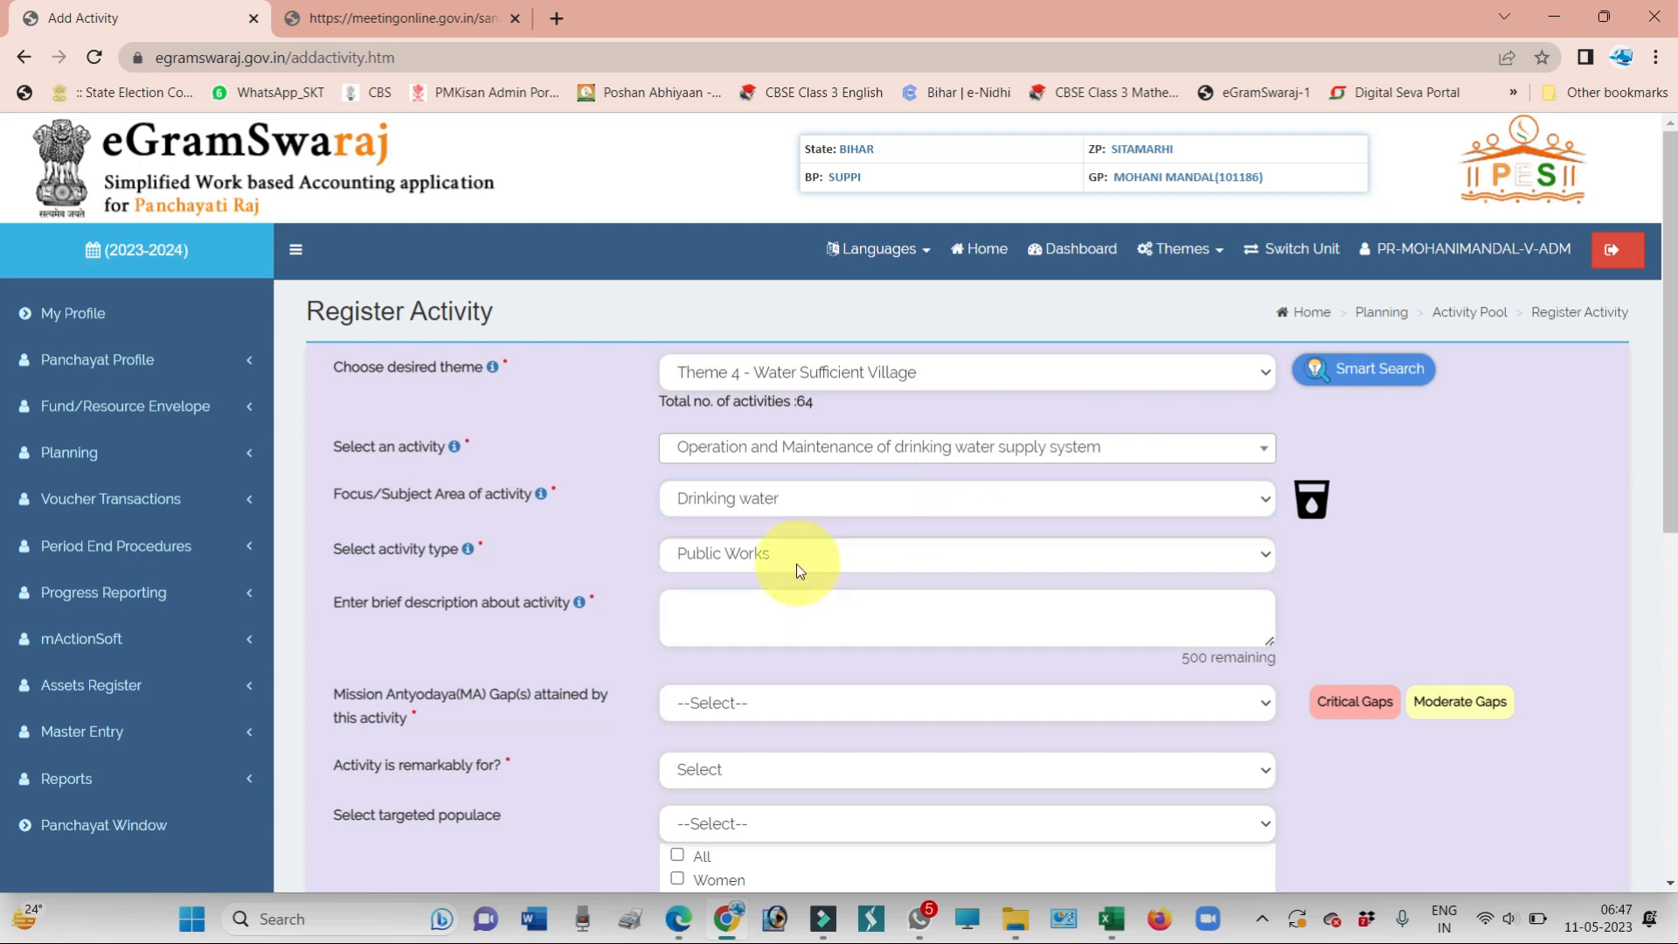
Set the Mission Antyodaya gap attained to None and enter the placeholder description "jdsl;kjfl'kajslk"
left_click(746, 621)
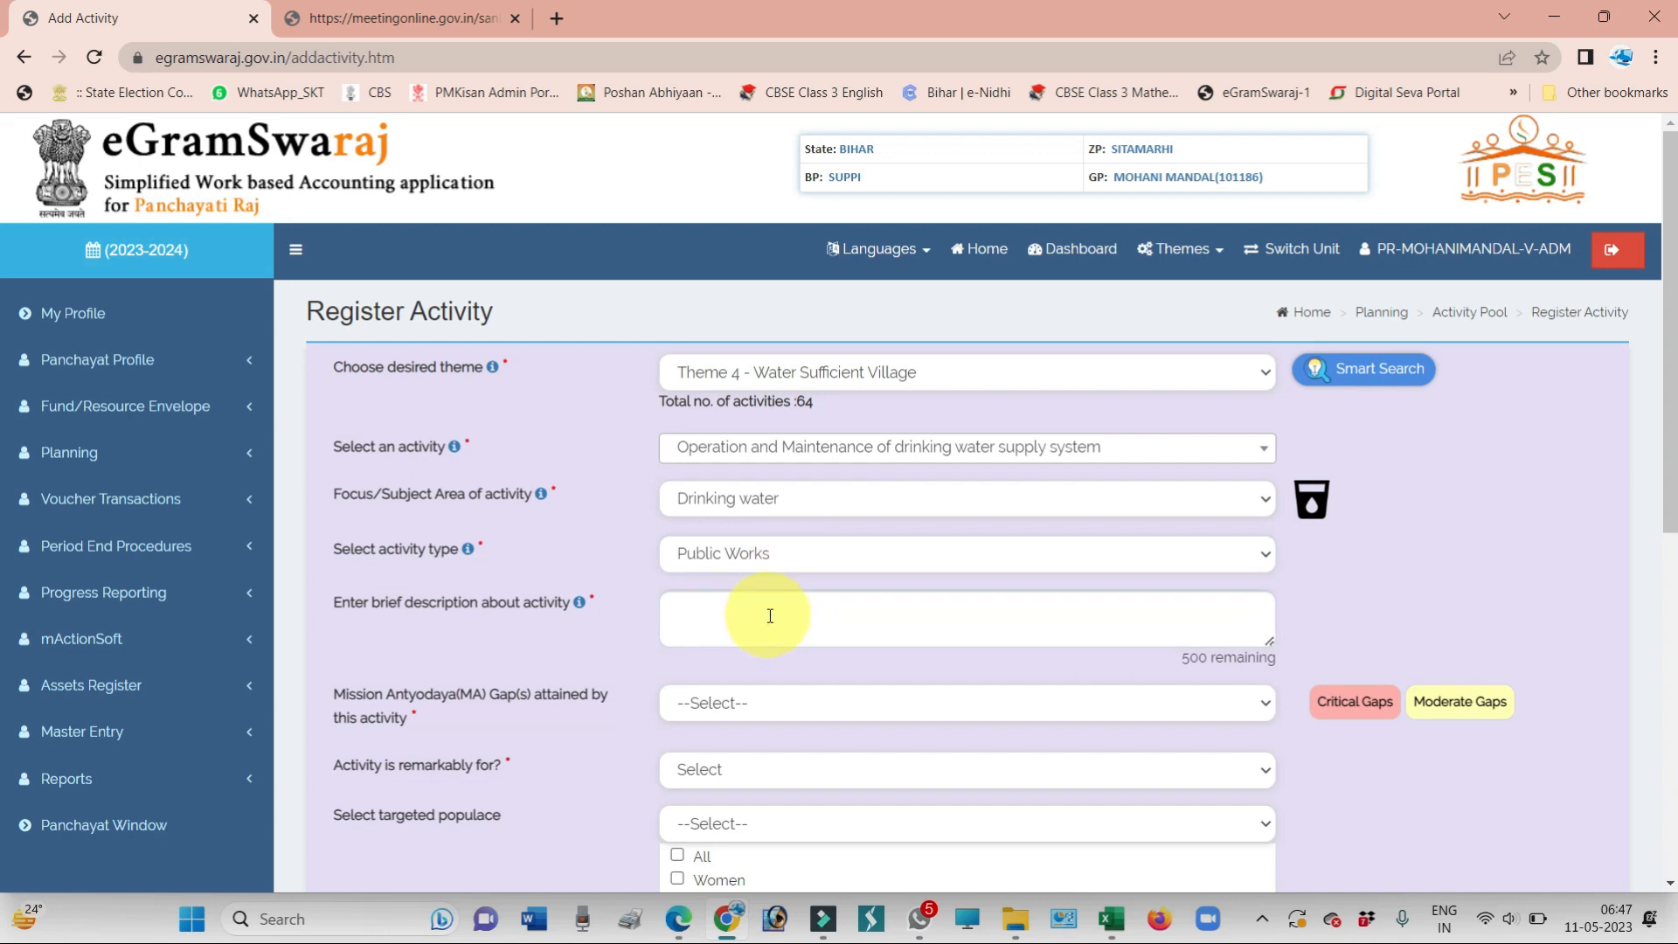
left_click_drag(1669, 432, 1669, 563)
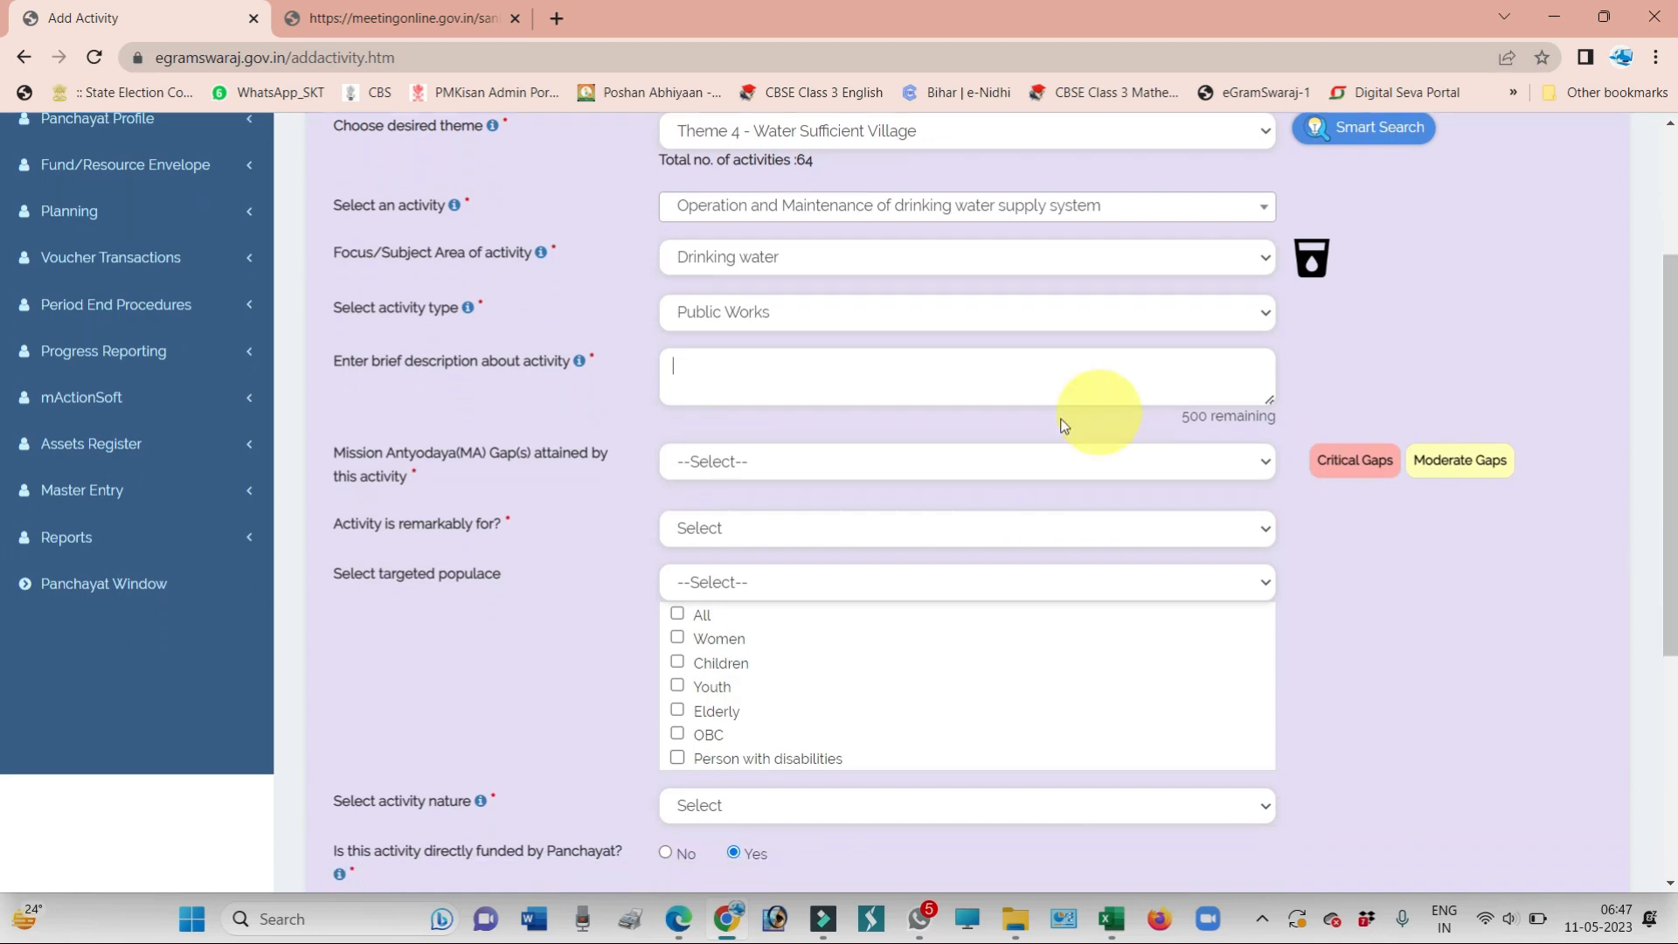
left_click(855, 470)
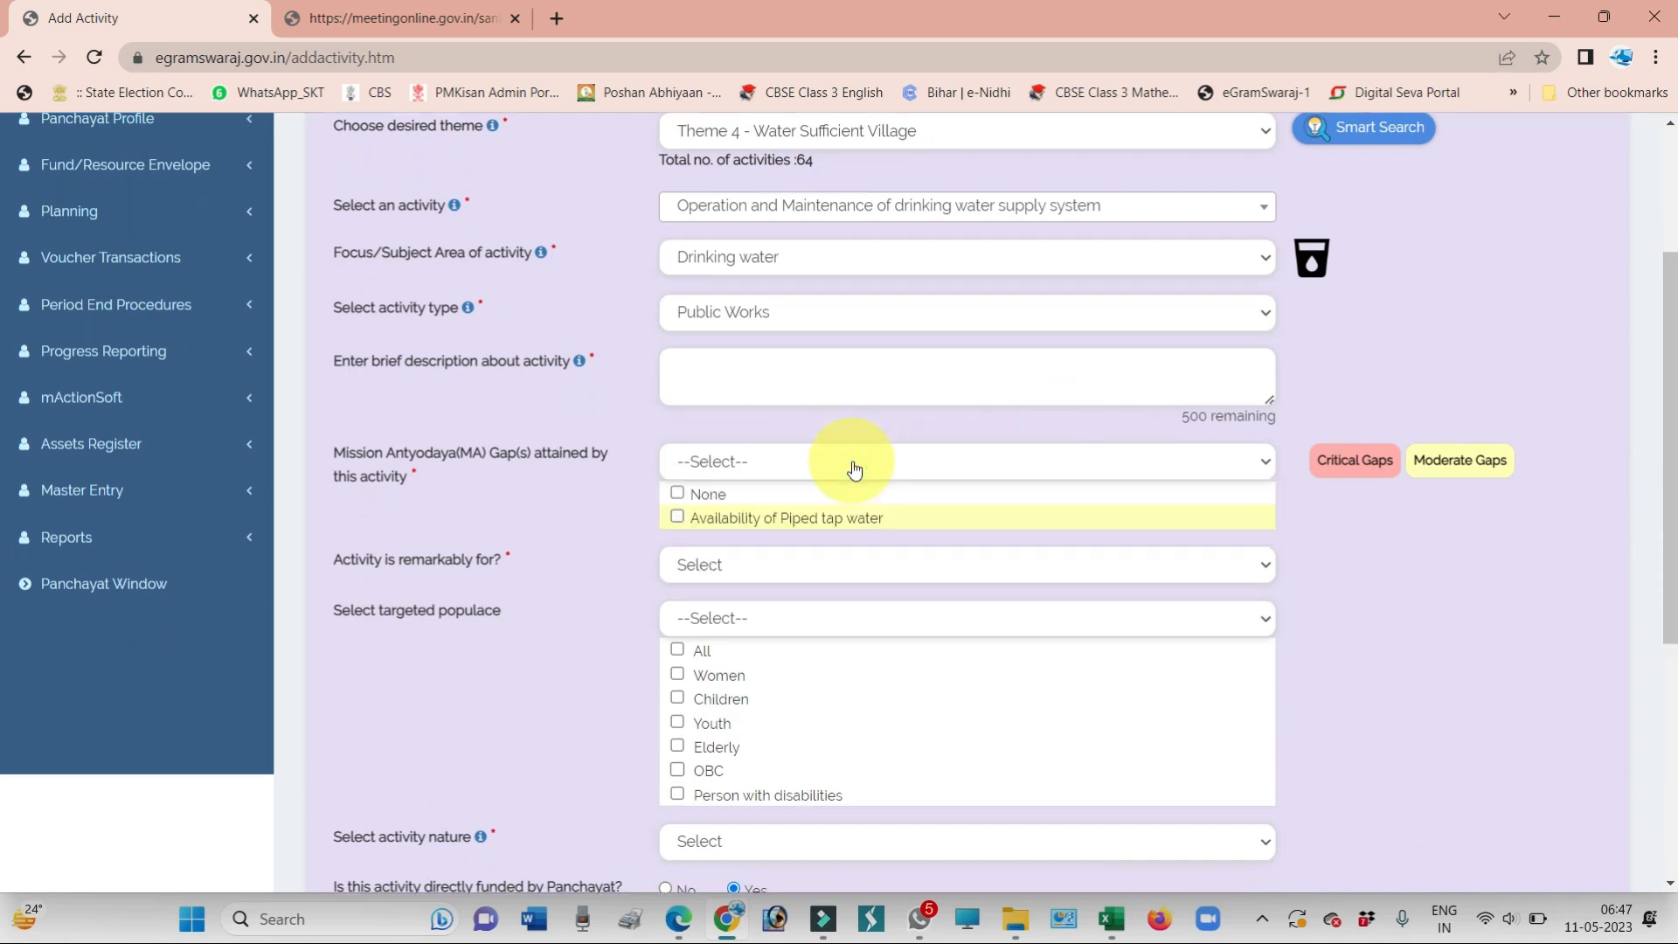
left_click(674, 494)
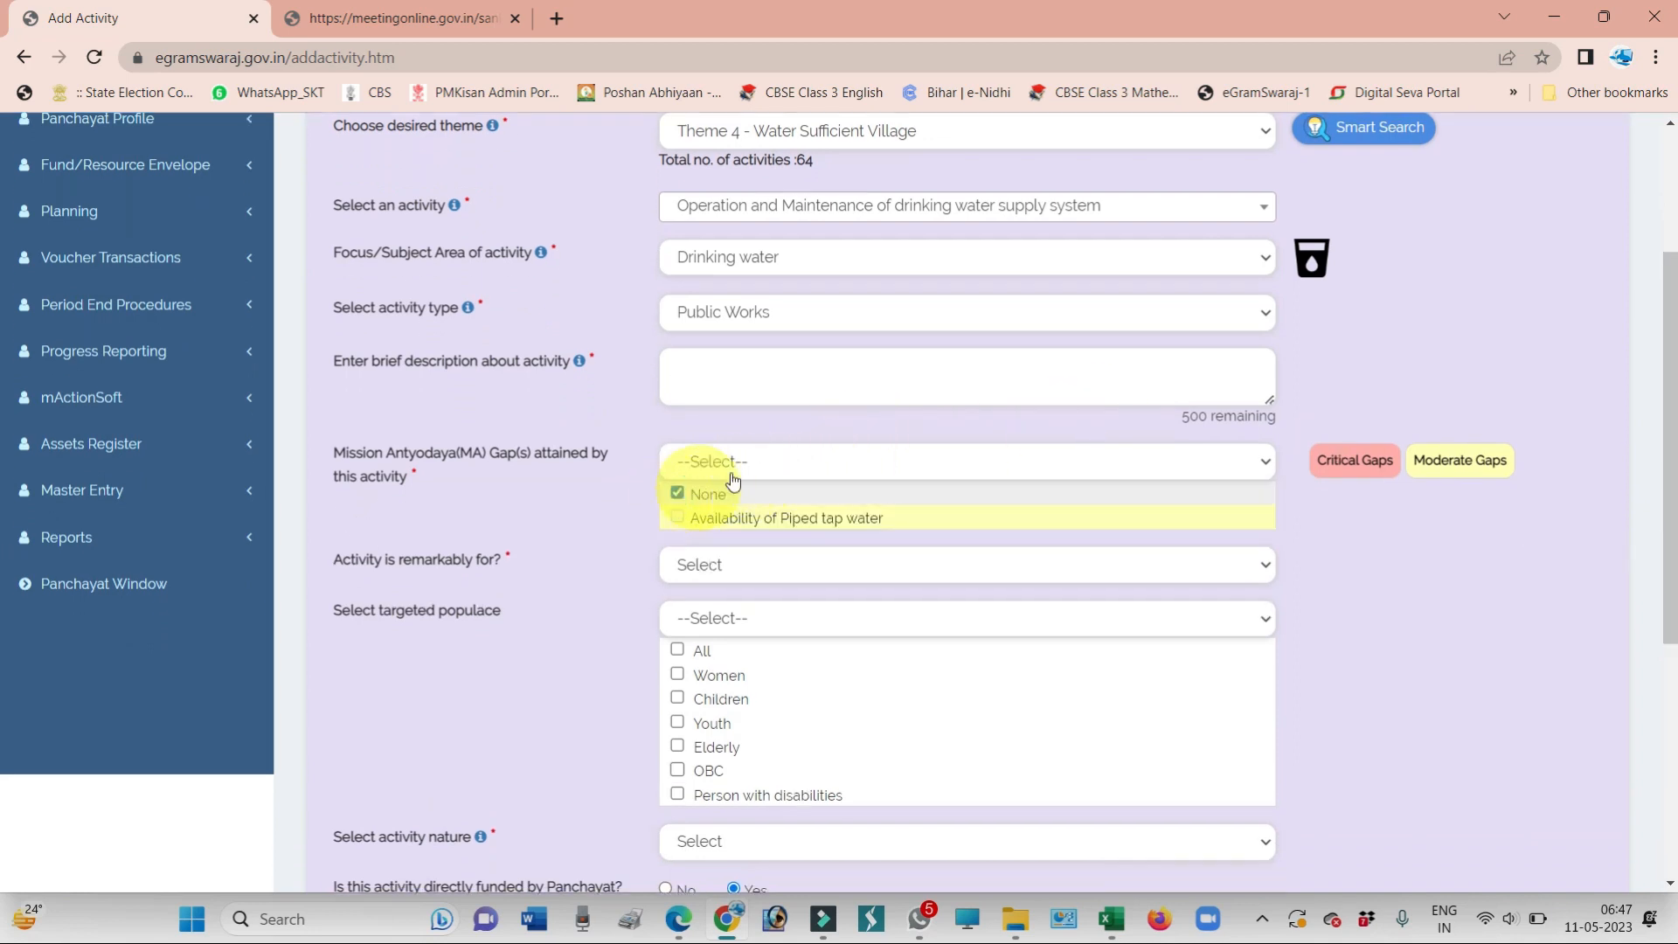
left_click(738, 381)
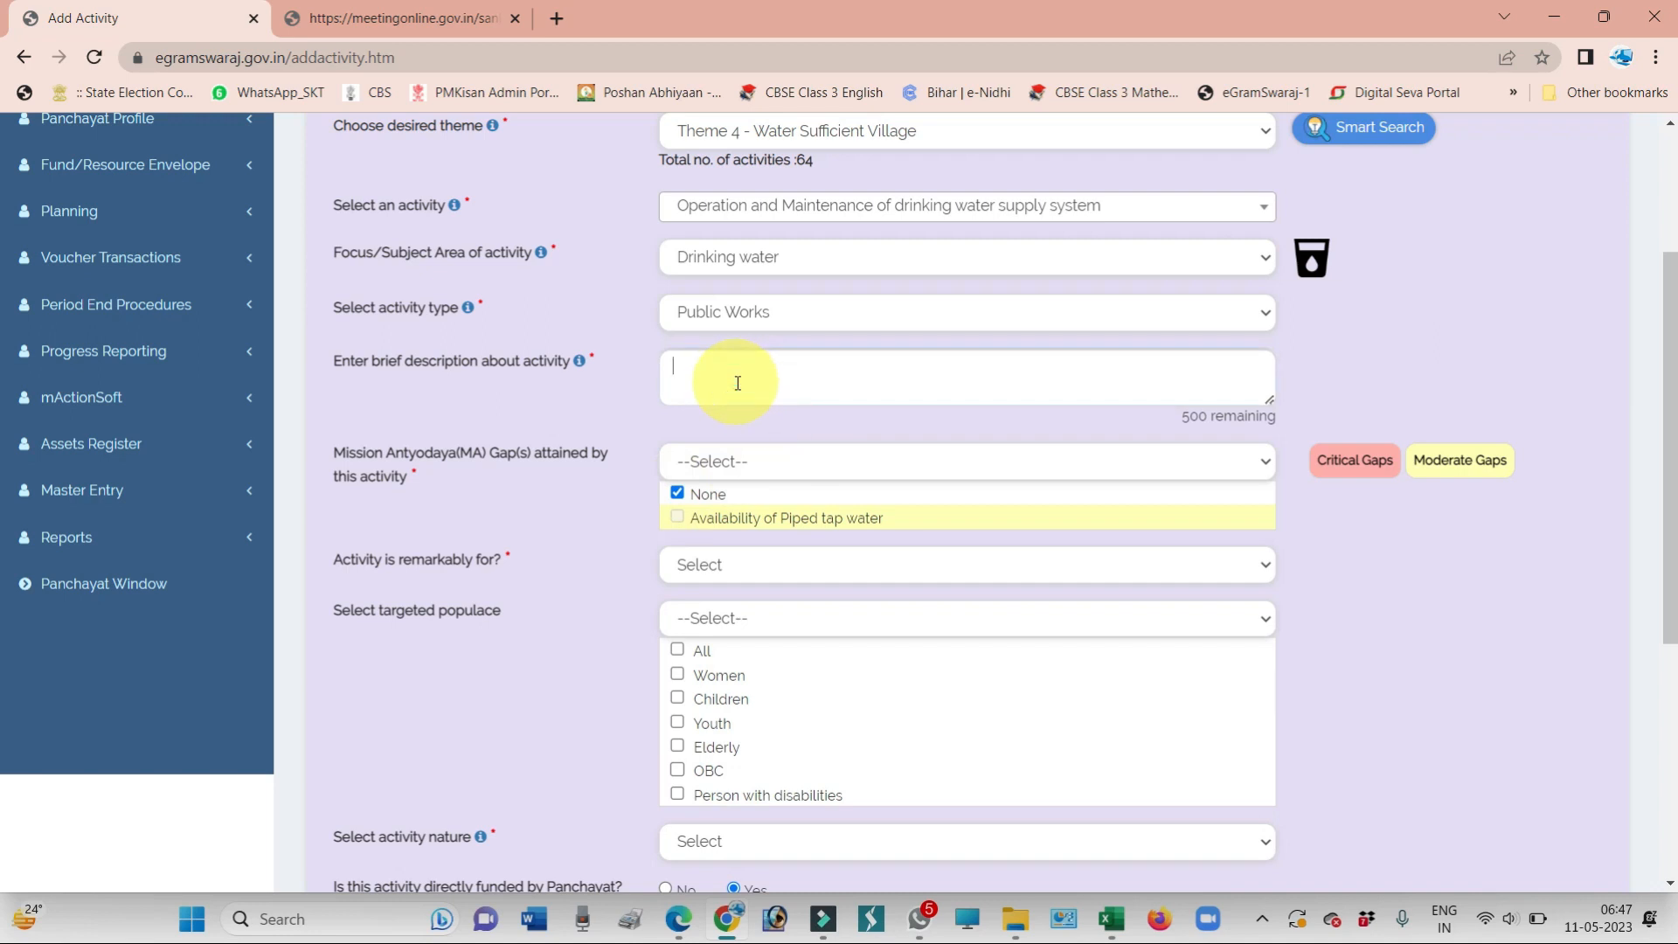
type("jdsl;kjfl'kajslk")
Mark the activity as remarkably for All and set its targeted populace to All
left_click(821, 566)
left_click(714, 618)
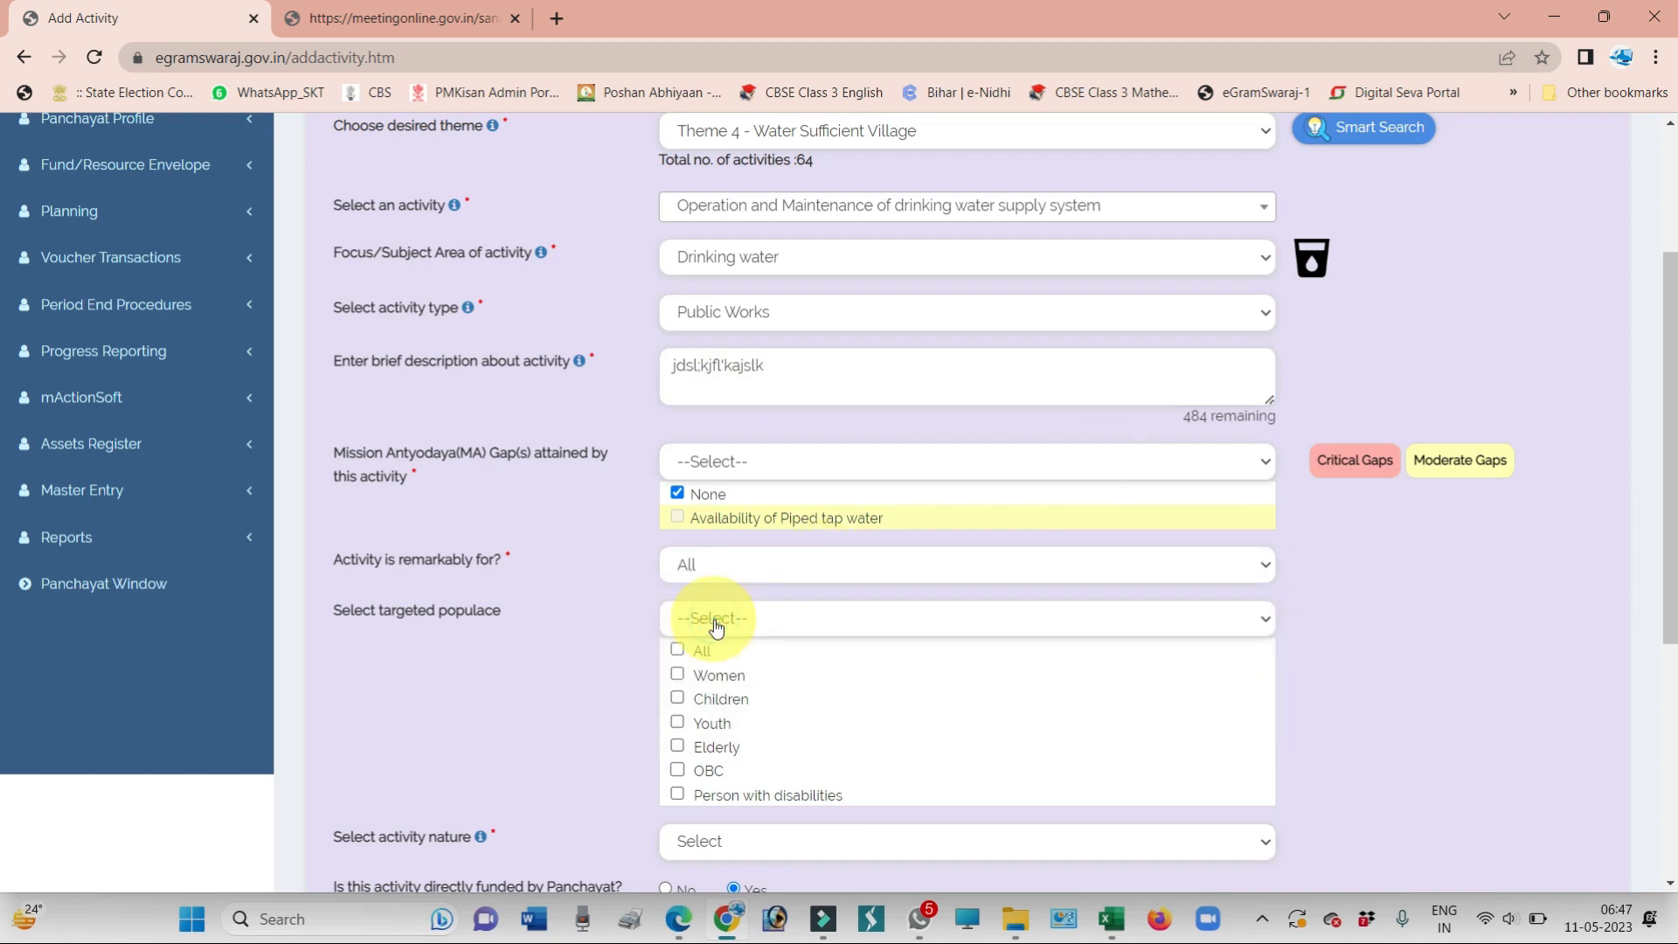
left_click(677, 649)
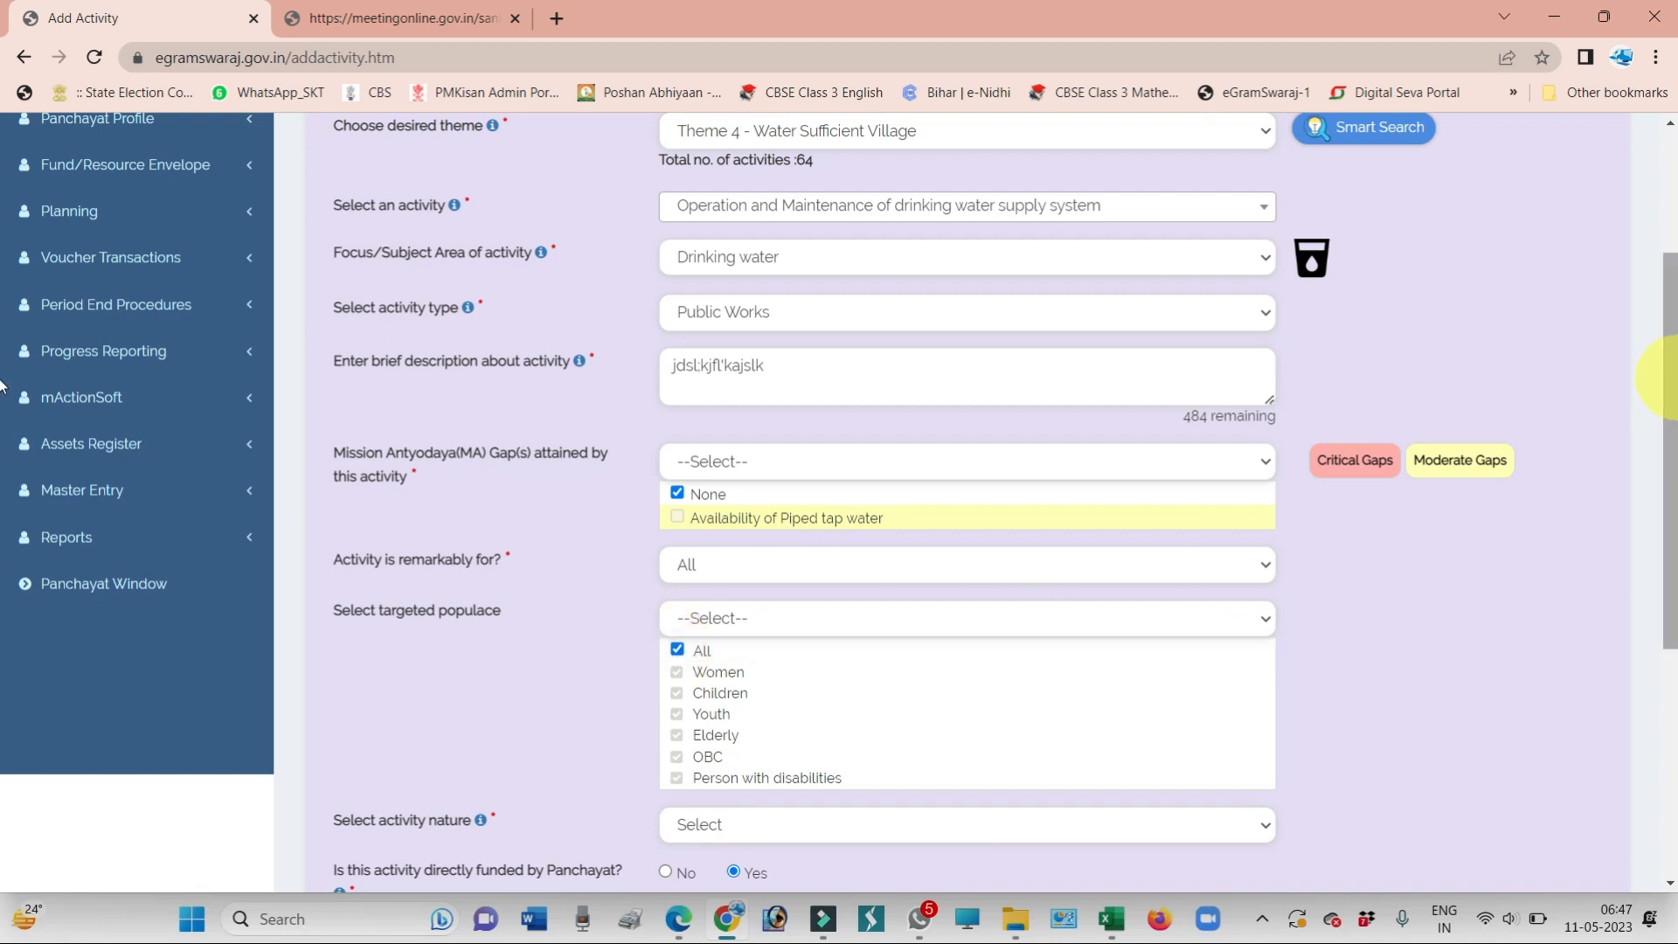
Set the activity nature to Maintenance
left_click_drag(1669, 376, 1673, 533)
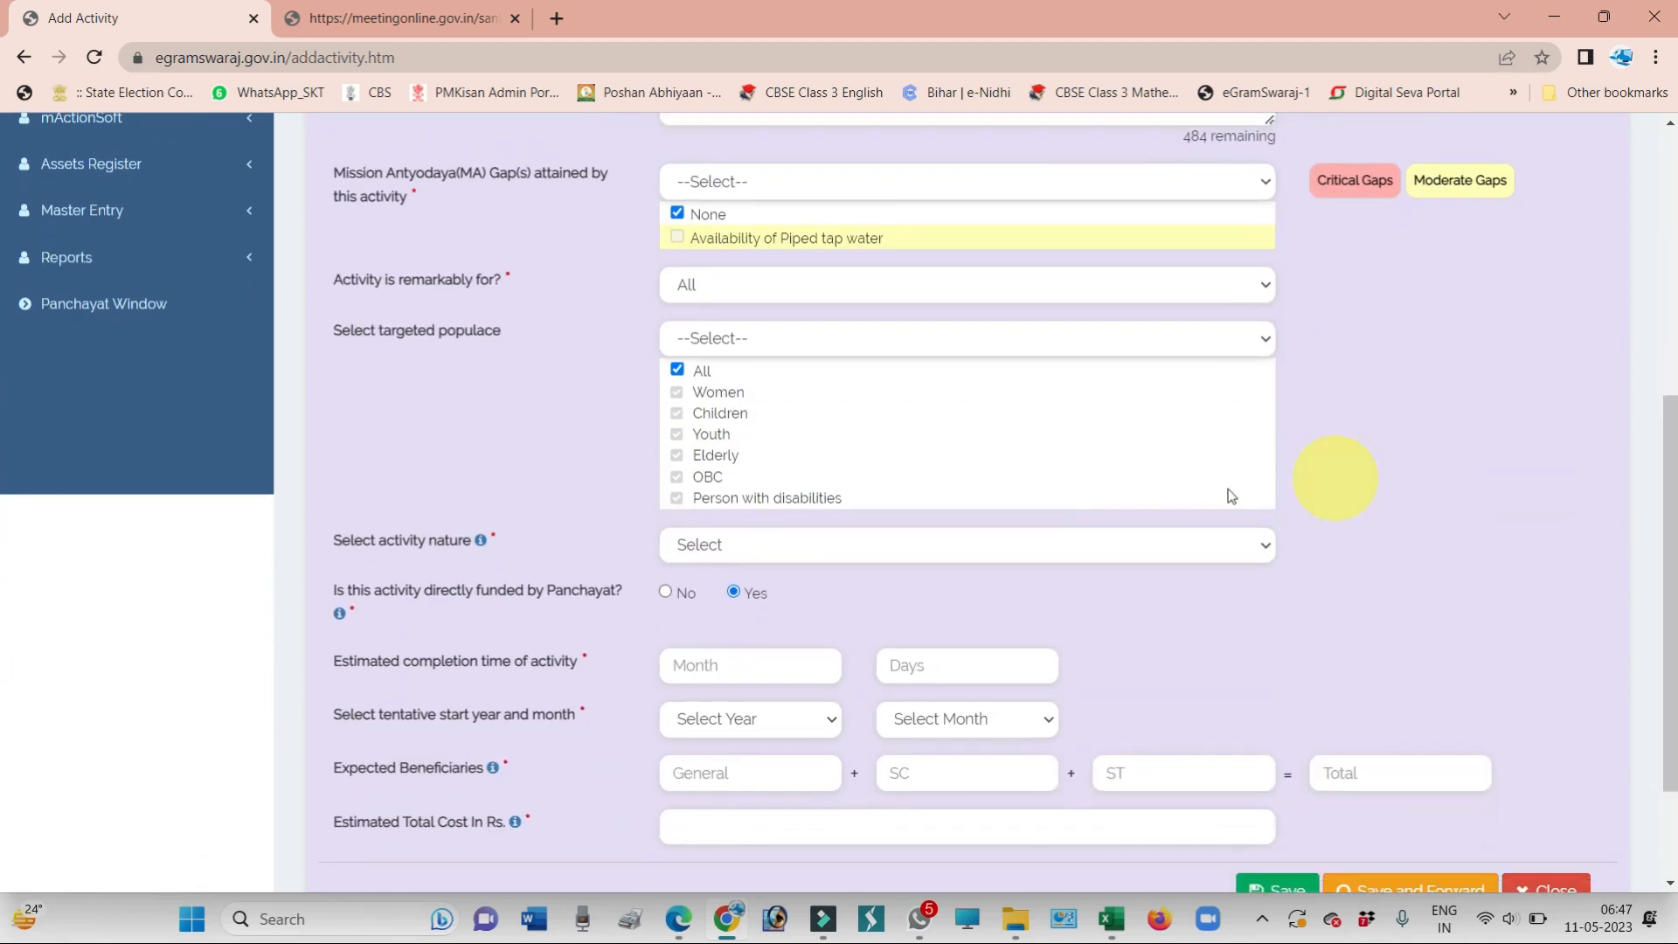
left_click(772, 553)
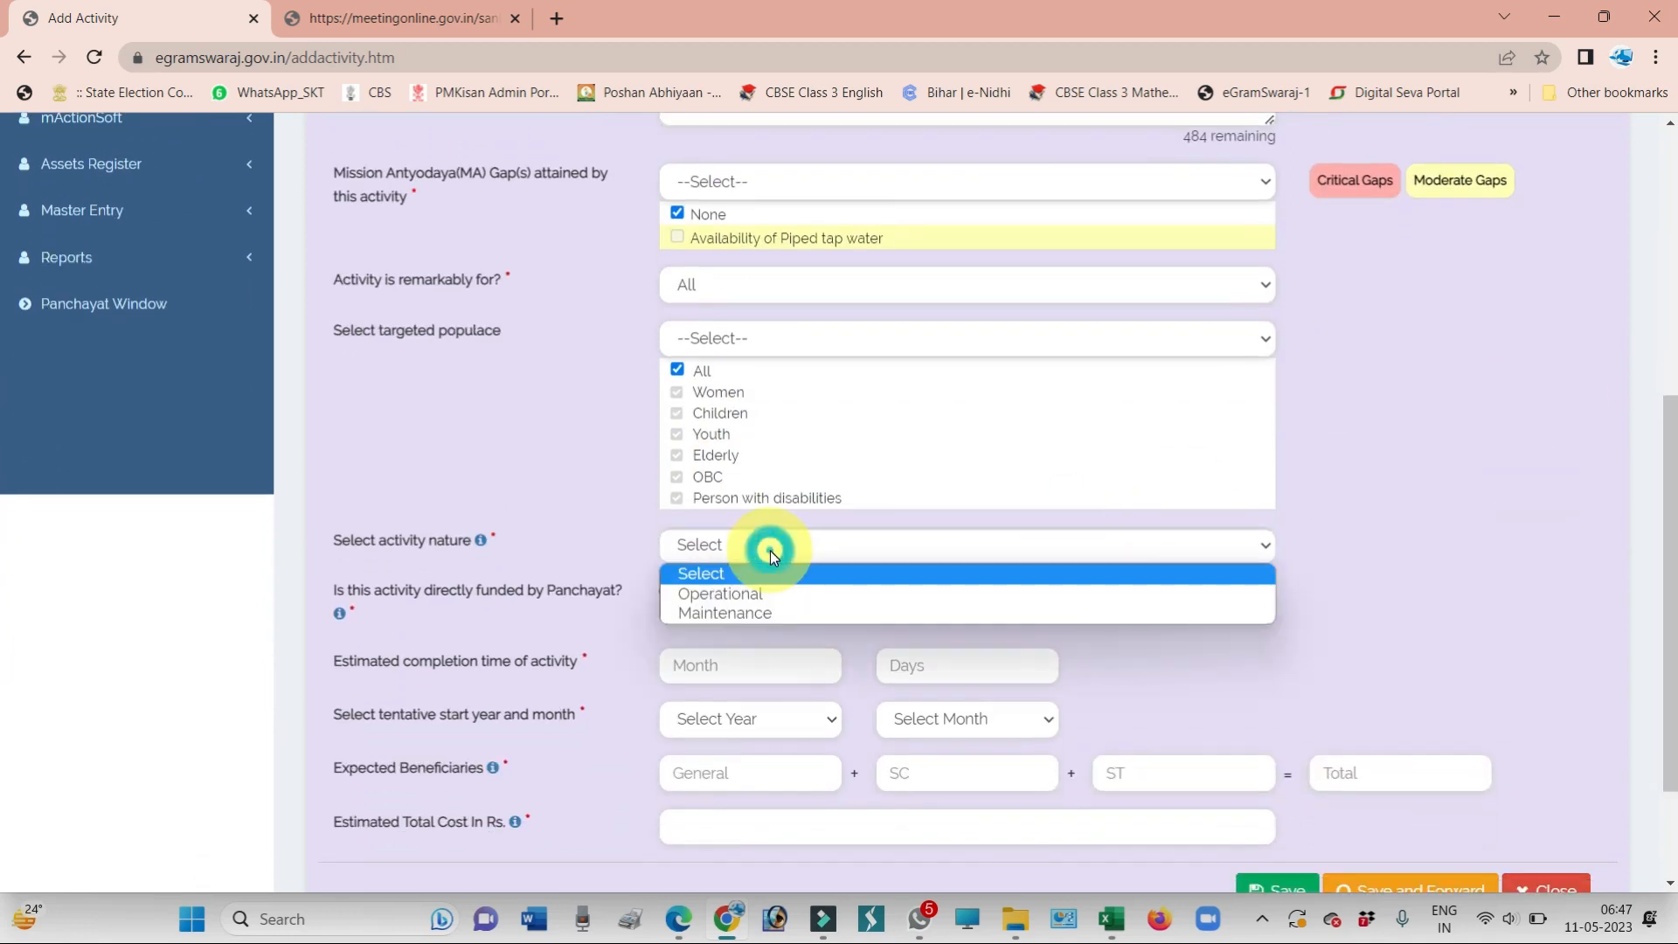
left_click(736, 619)
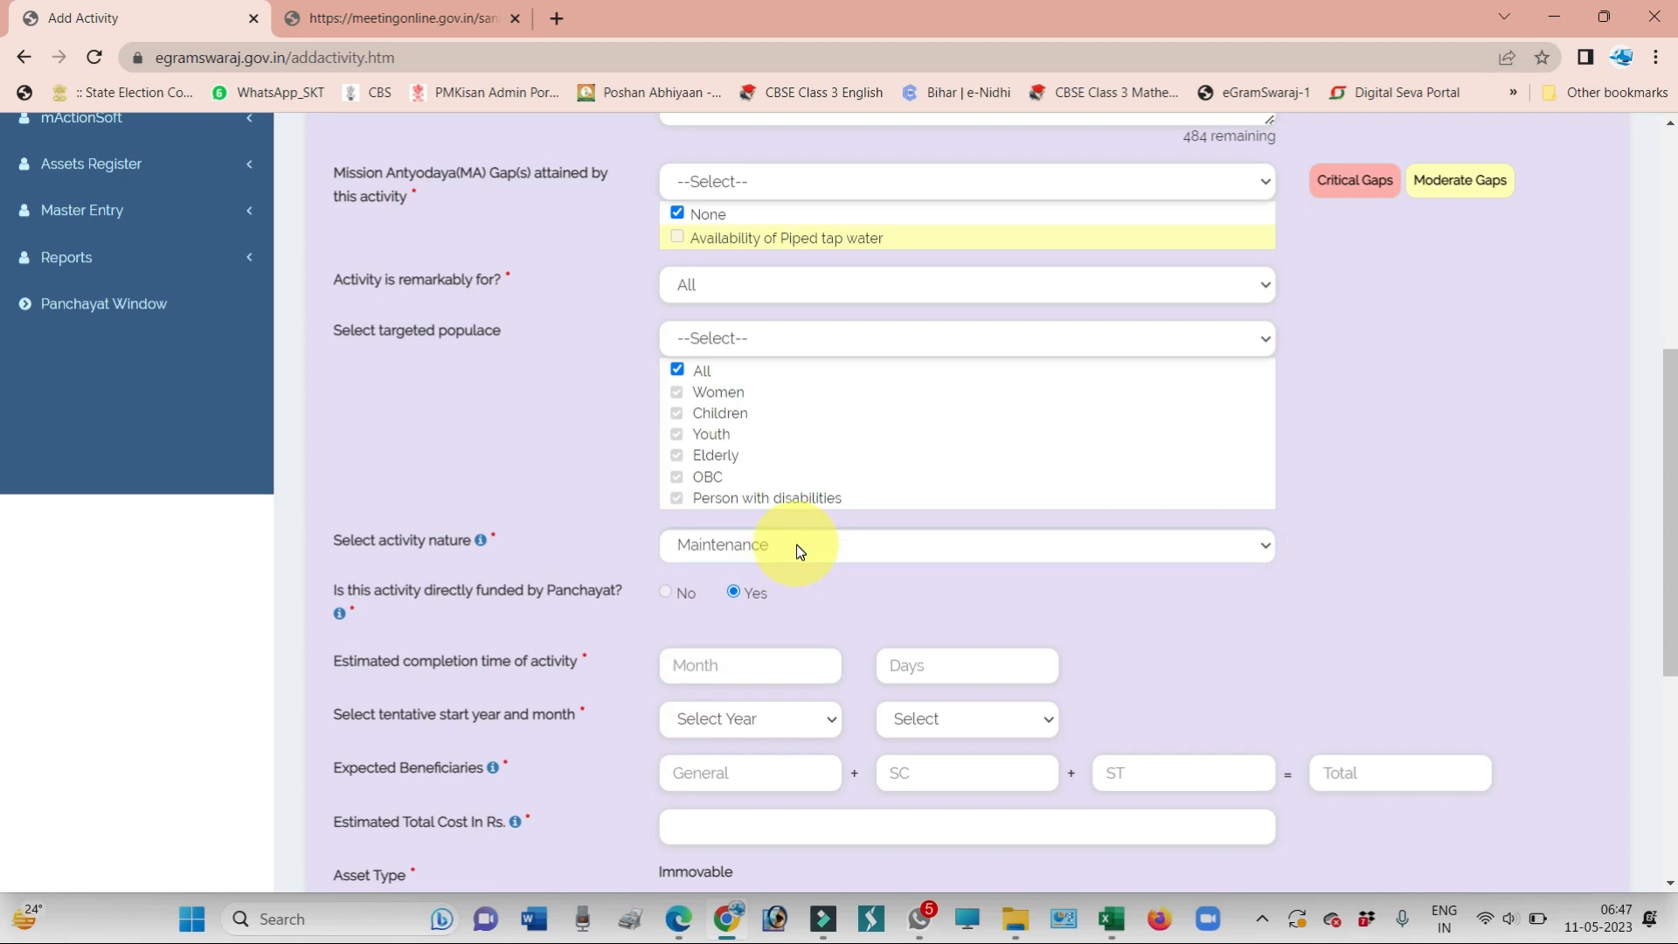
Set the estimated completion time to 3 months and the tentative start to May 2023
left_click_drag(1668, 494, 1668, 593)
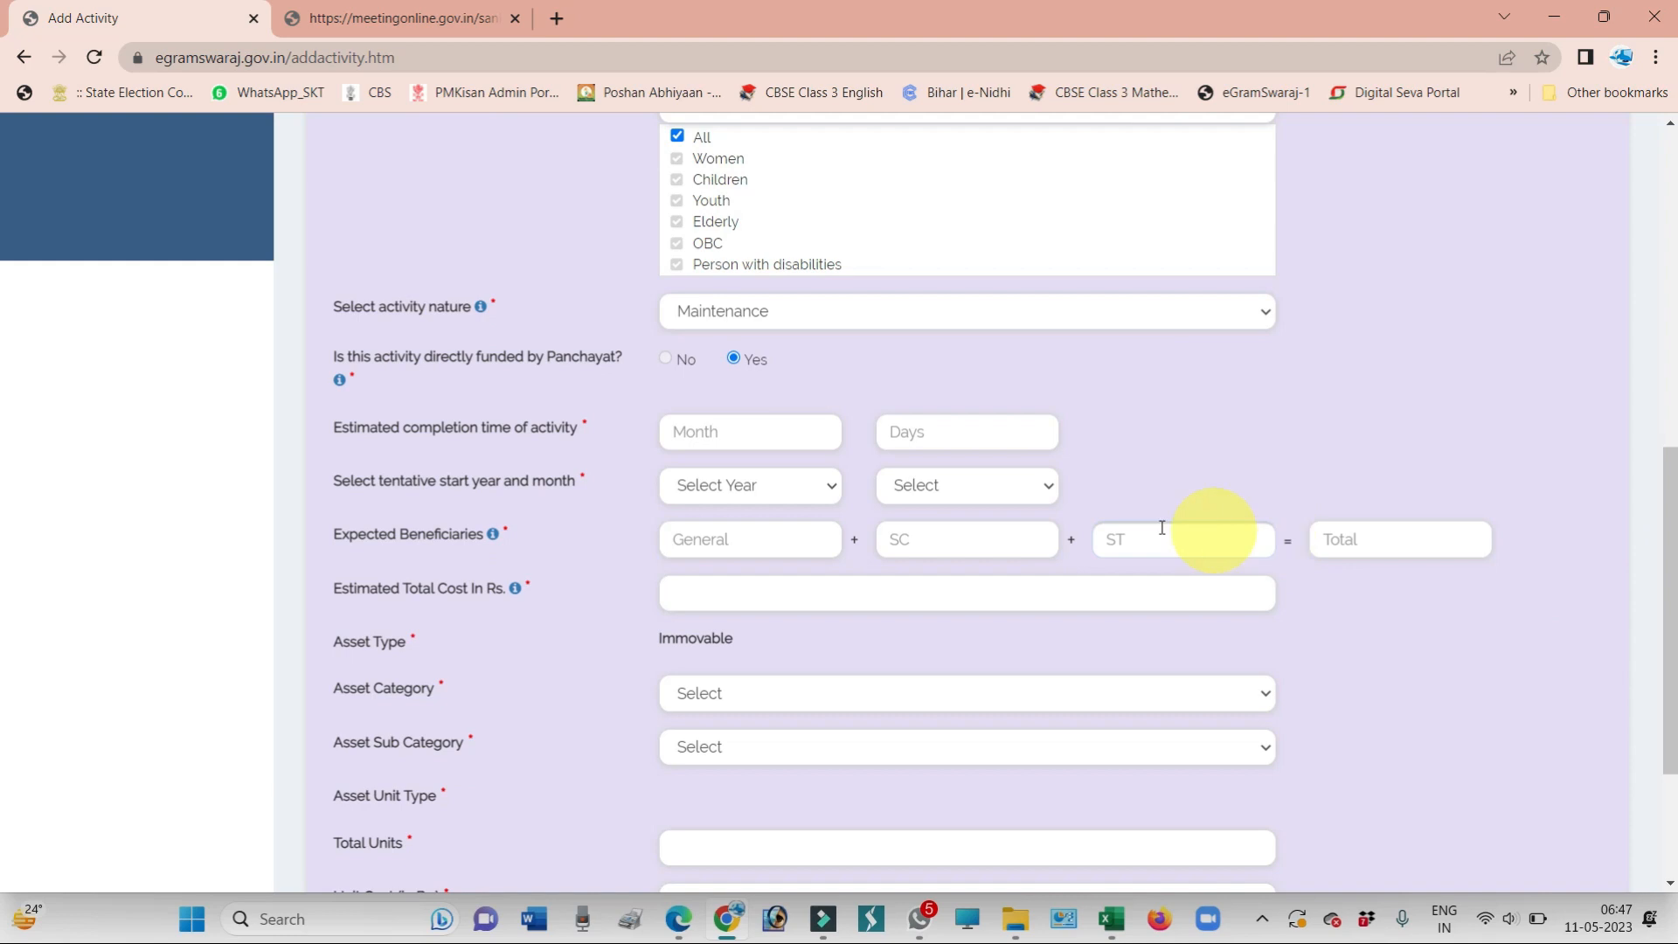
type("3")
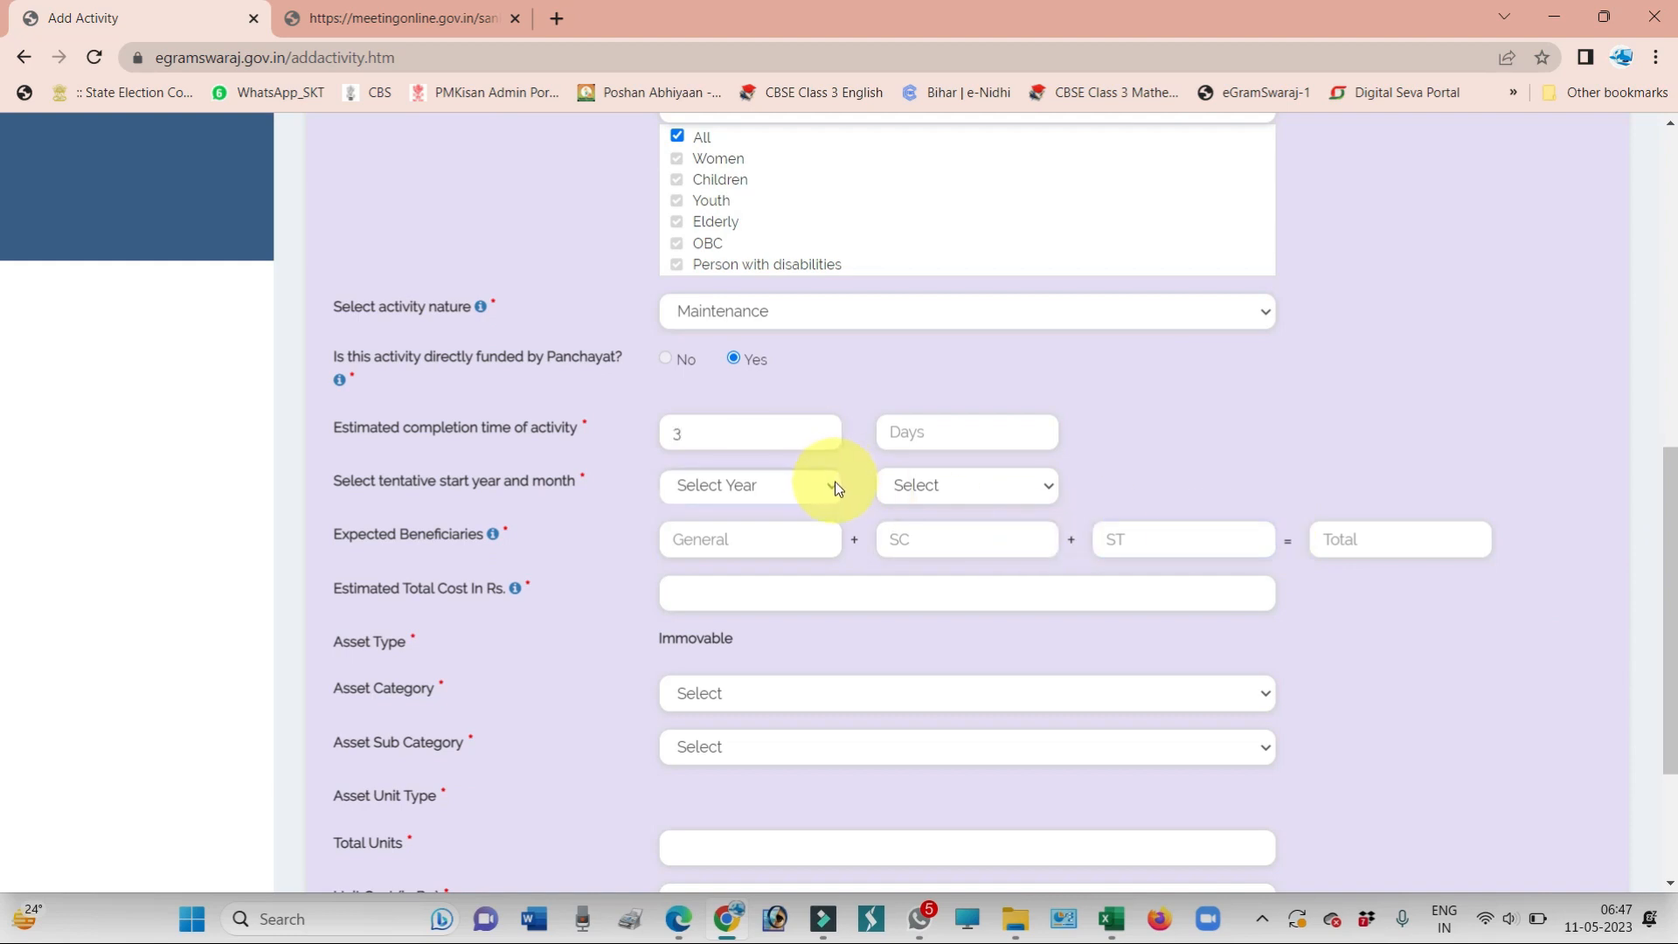
left_click(836, 486)
left_click(727, 537)
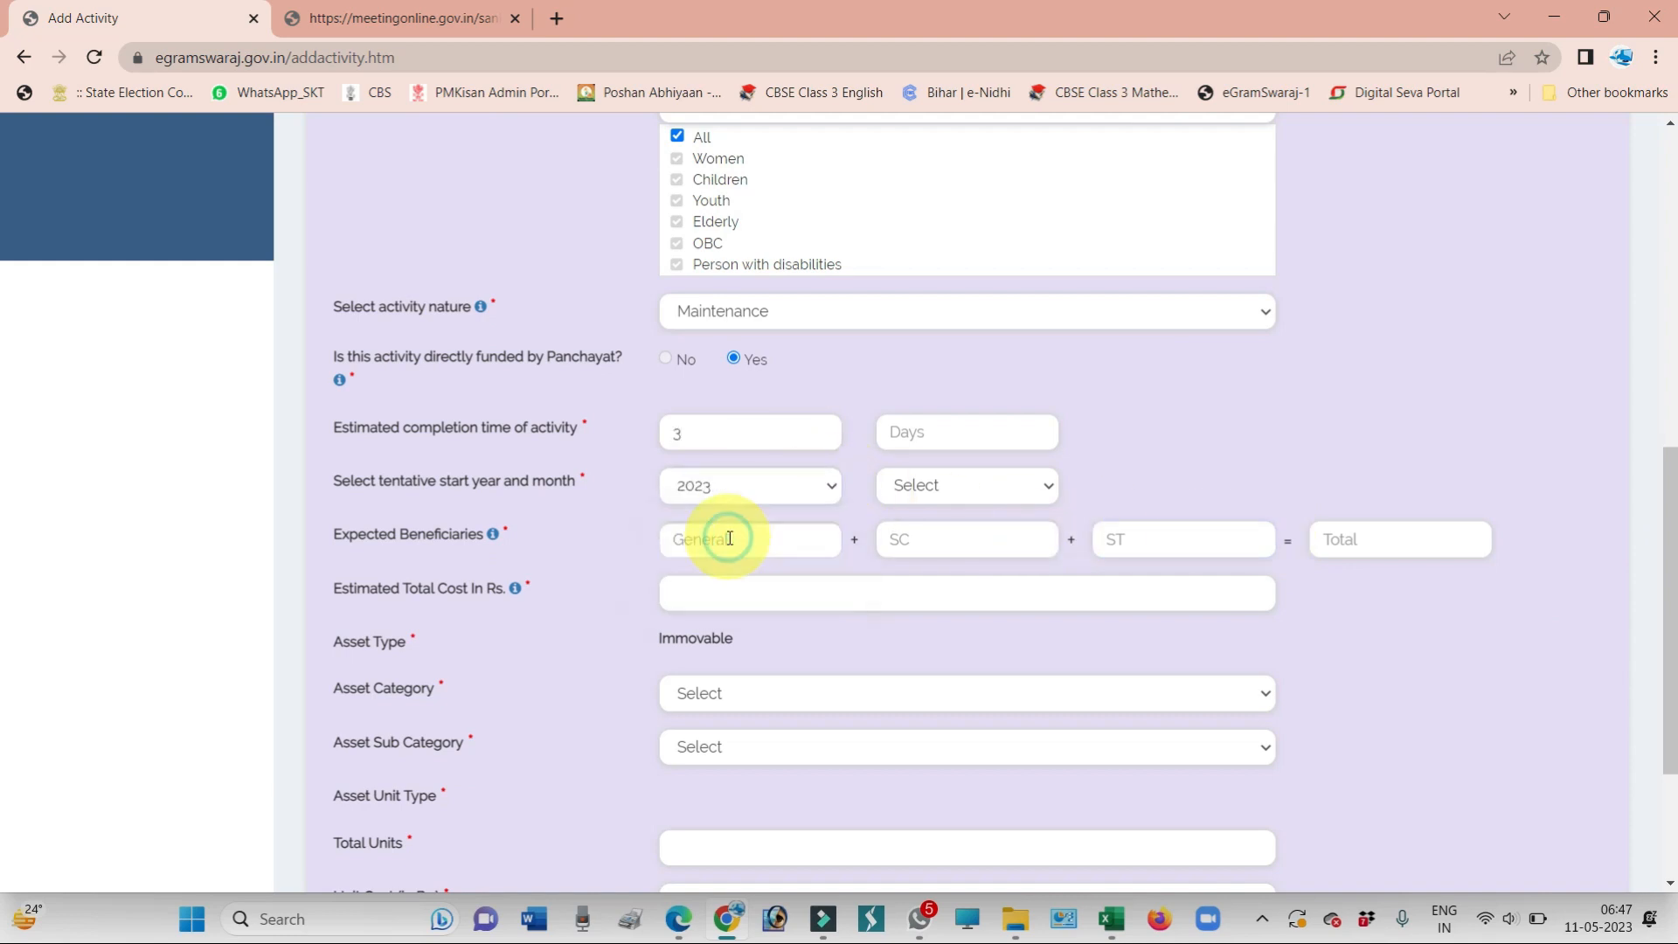
left_click(968, 487)
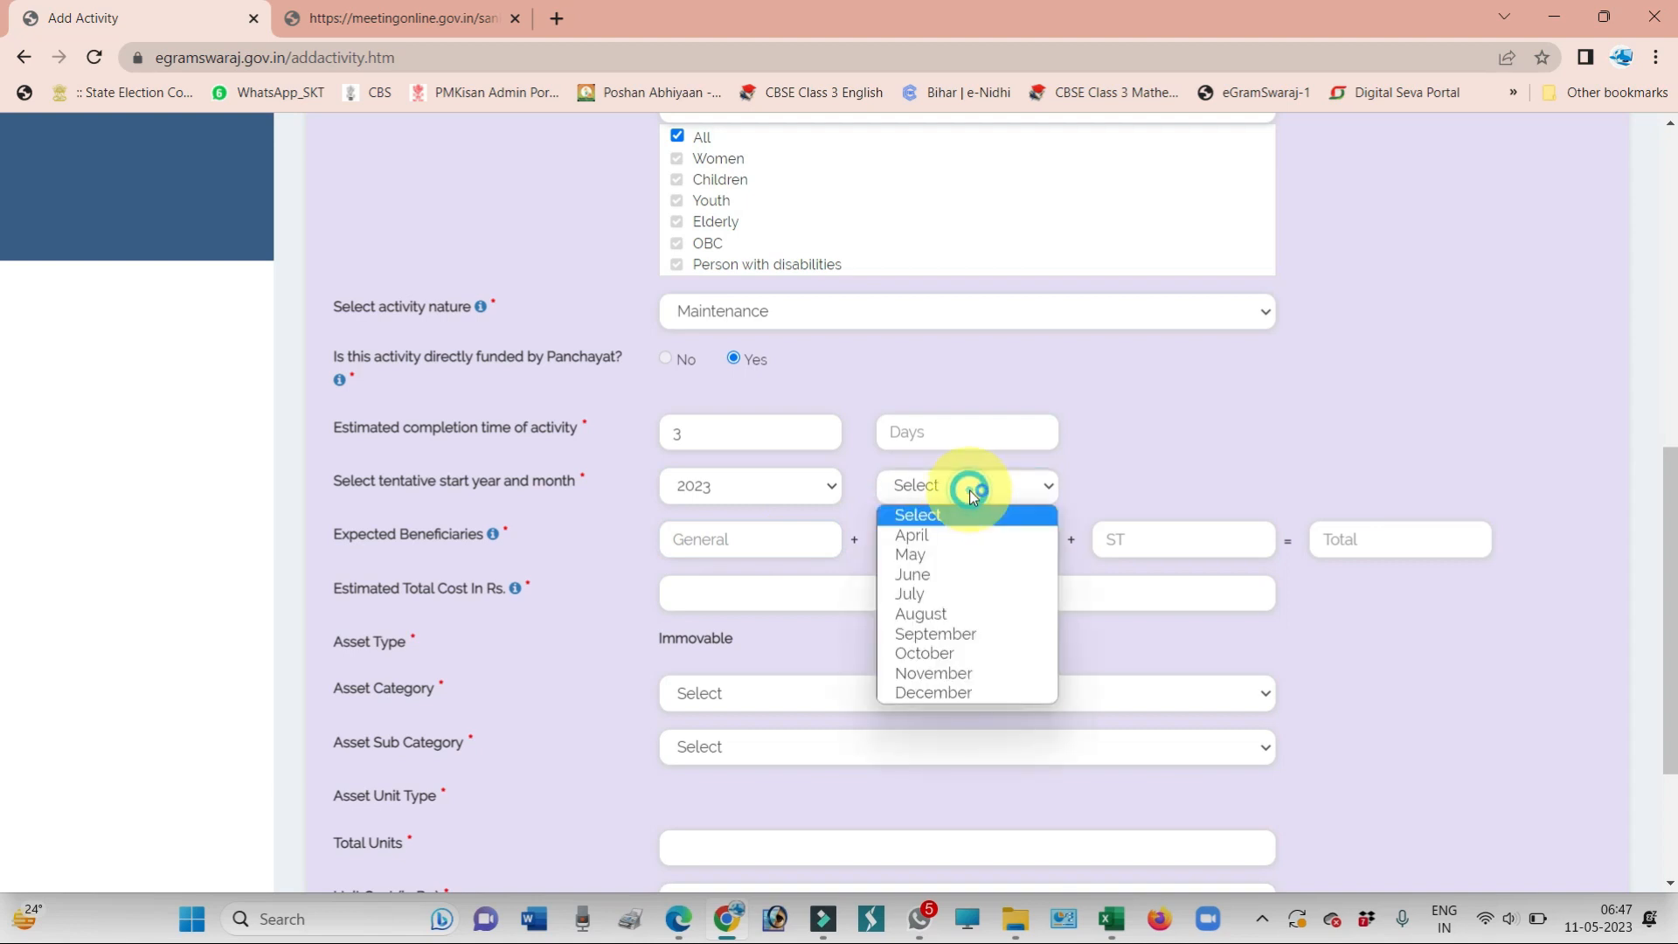
left_click(930, 554)
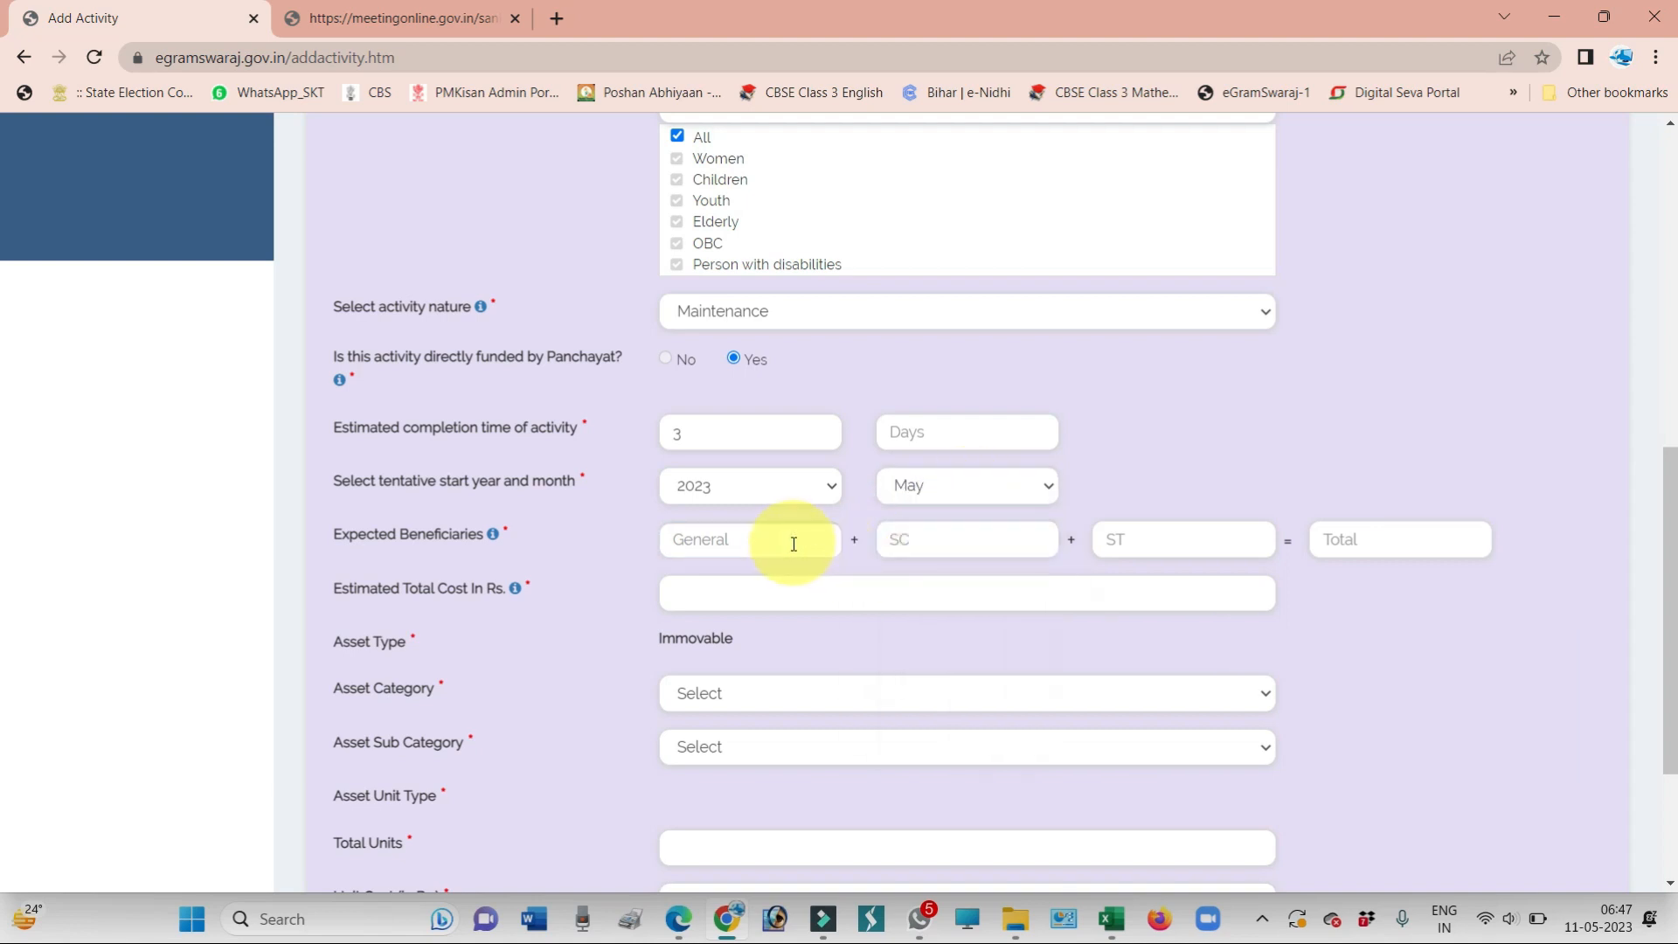
Enter 500 General and 400 SC expected beneficiaries and an estimated total cost of Rs. 48000
left_click(761, 541)
type("500")
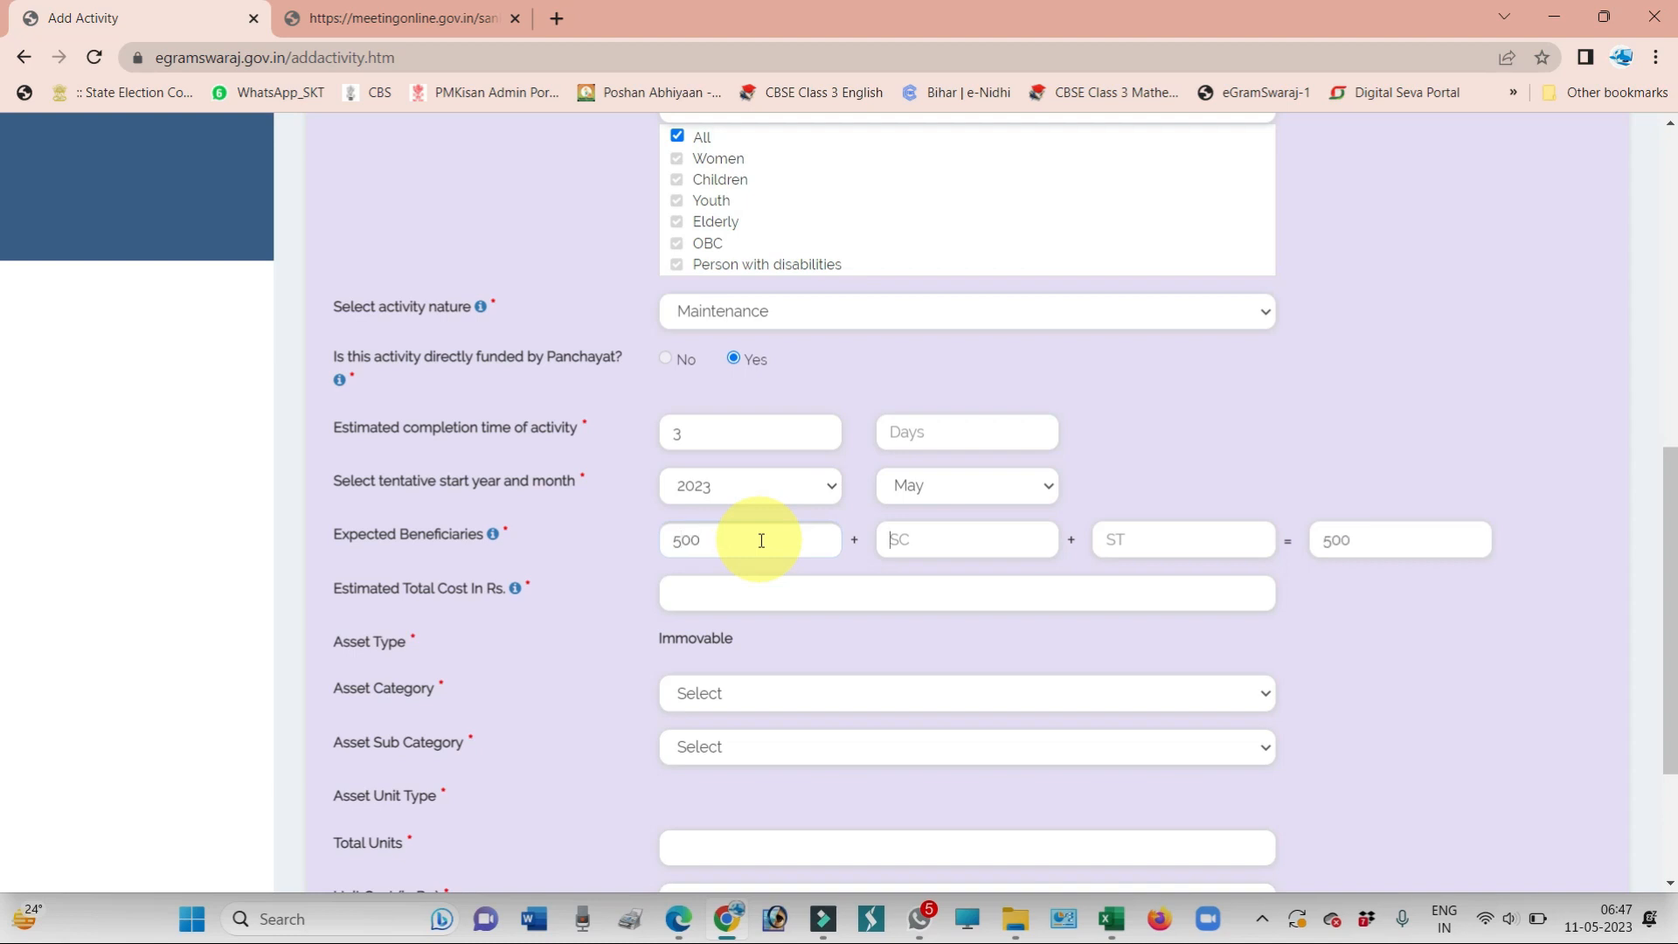
type("400")
left_click(748, 594)
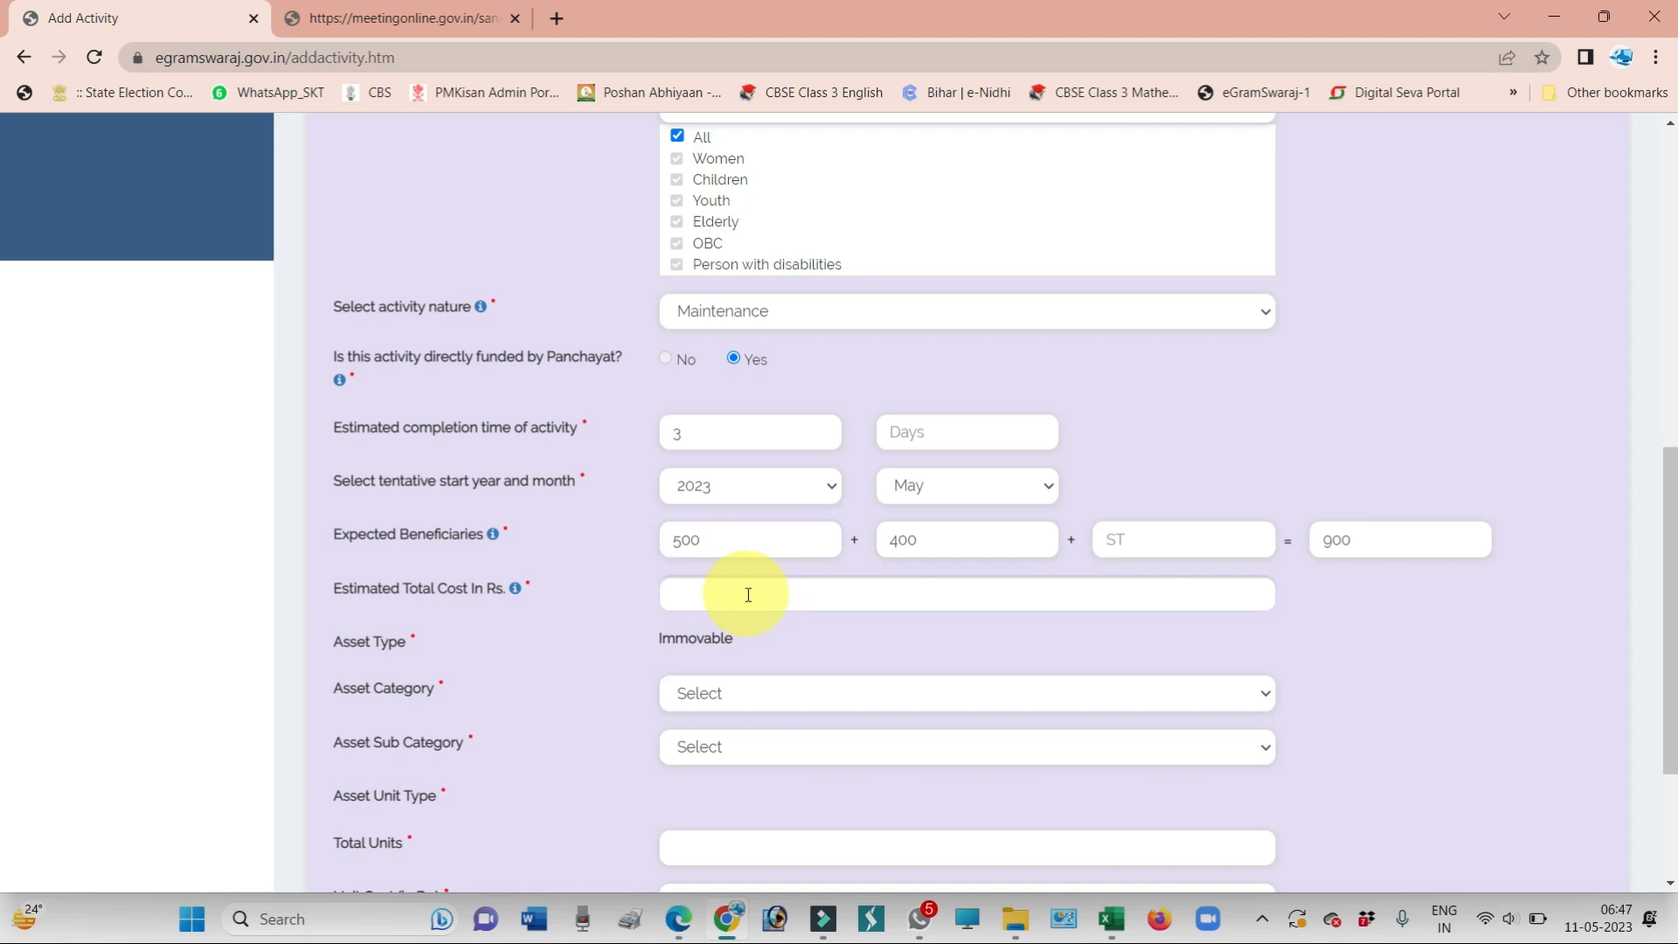
type("48000")
Set the asset category to Drinking water supply structure and the sub category to Tap connection to other public institutional building
left_click(756, 692)
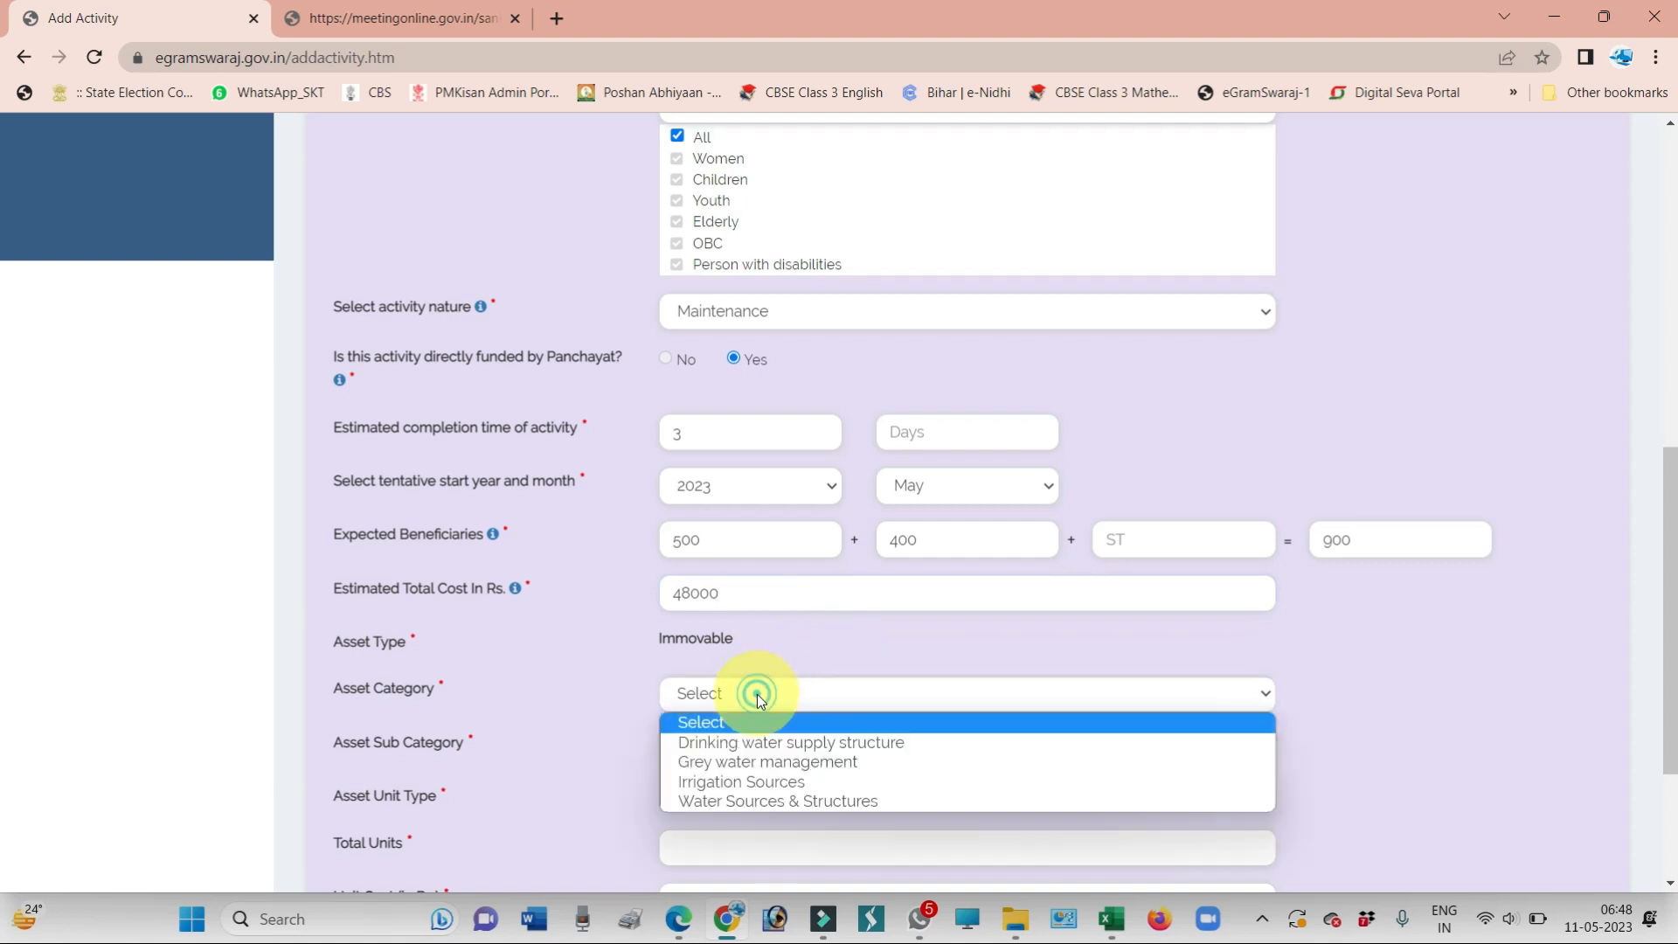
left_click(717, 742)
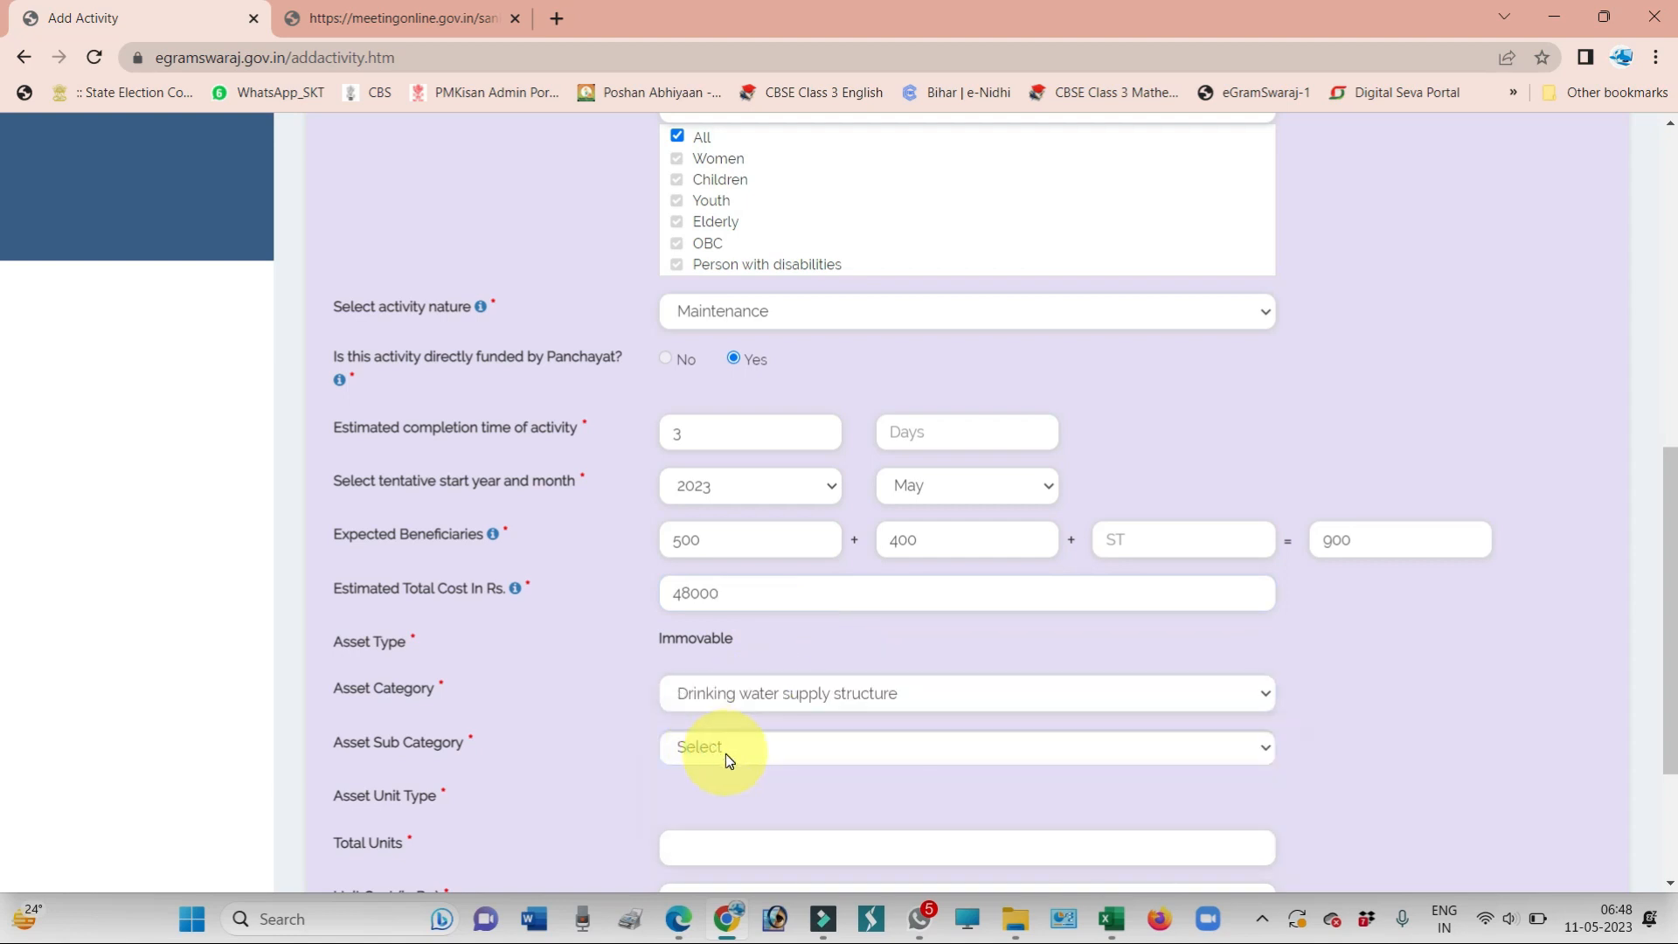
left_click(726, 753)
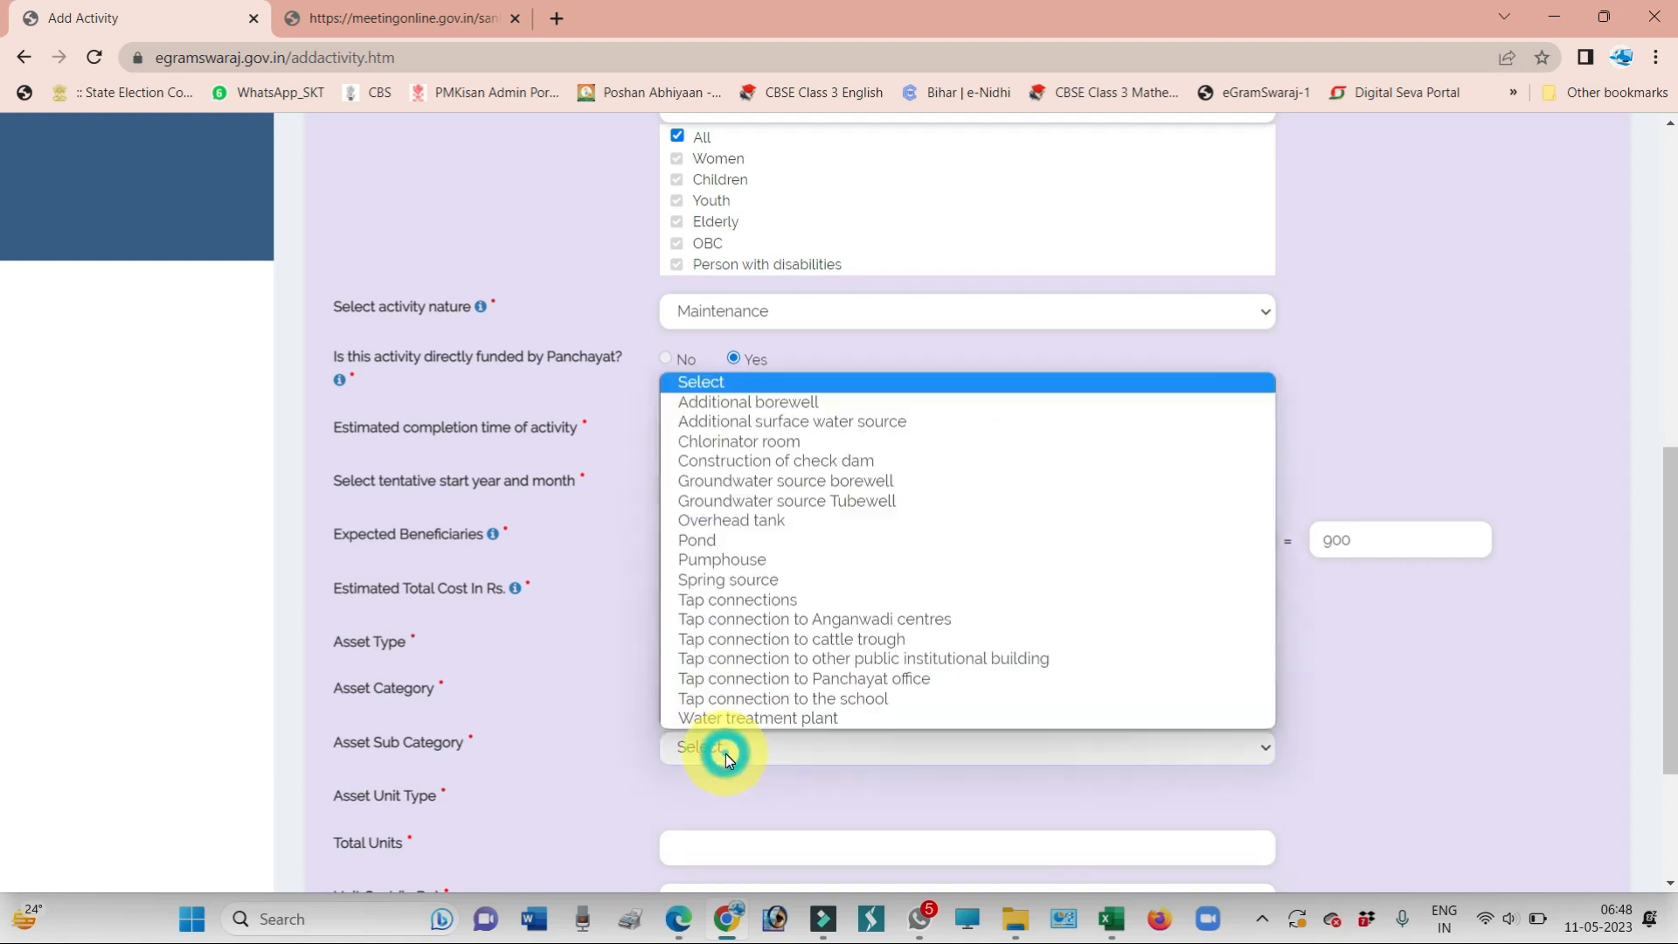
left_click(811, 662)
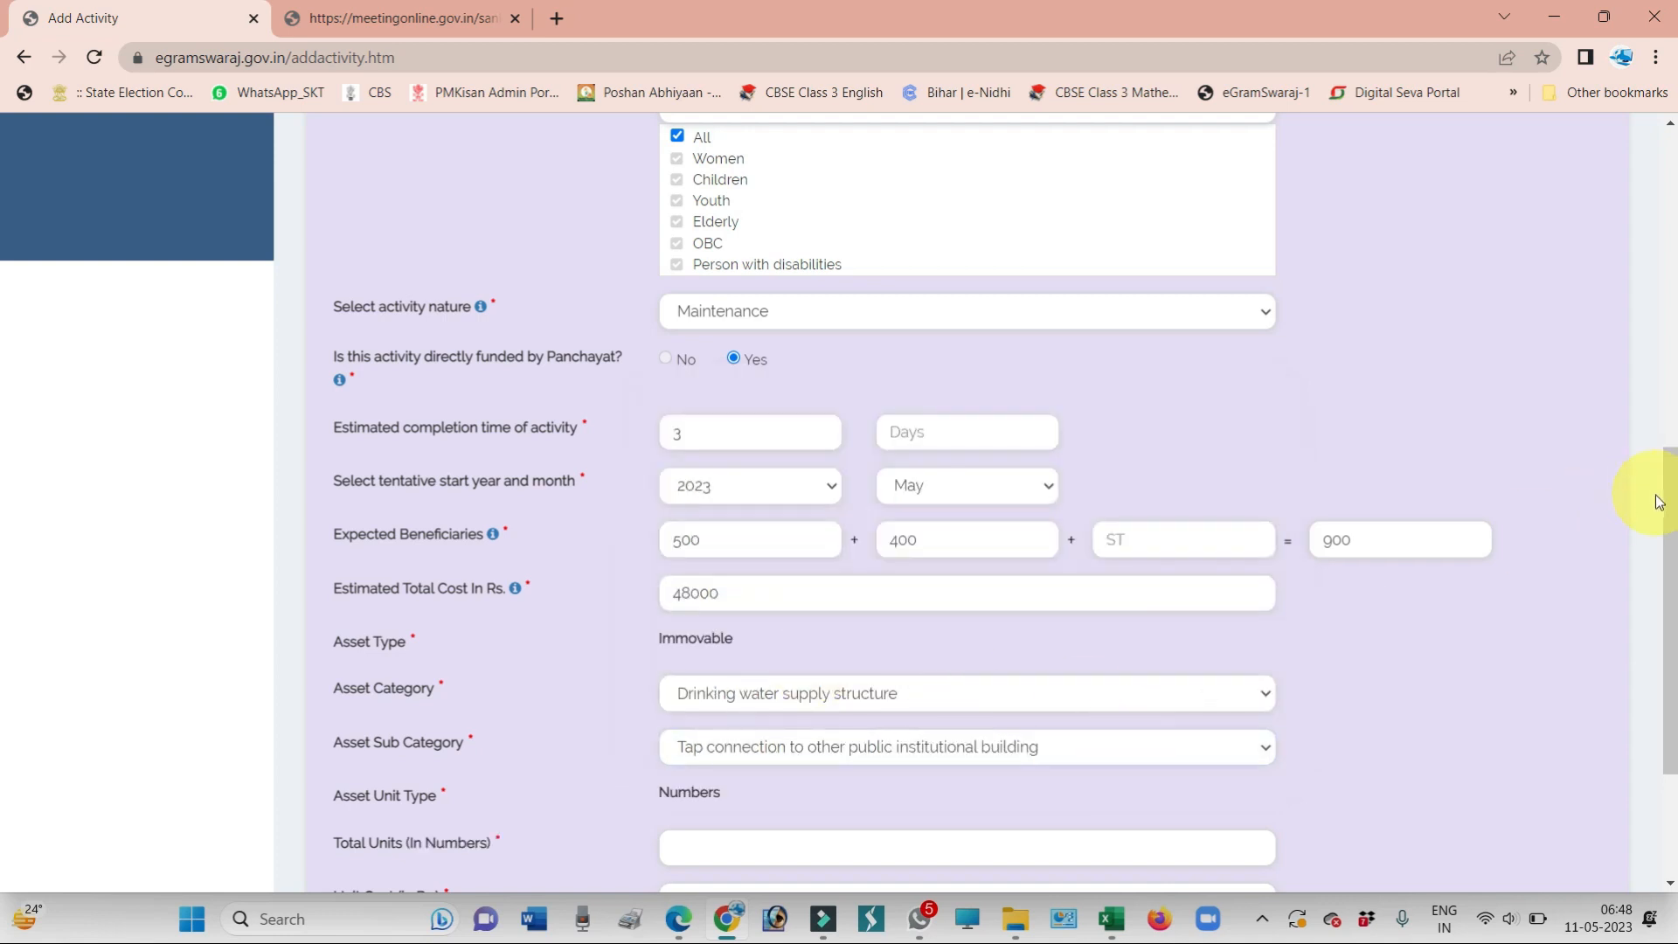
Enter 1 as the total units and 48000 as the unit cost in Rs
left_click_drag(1666, 505, 1666, 604)
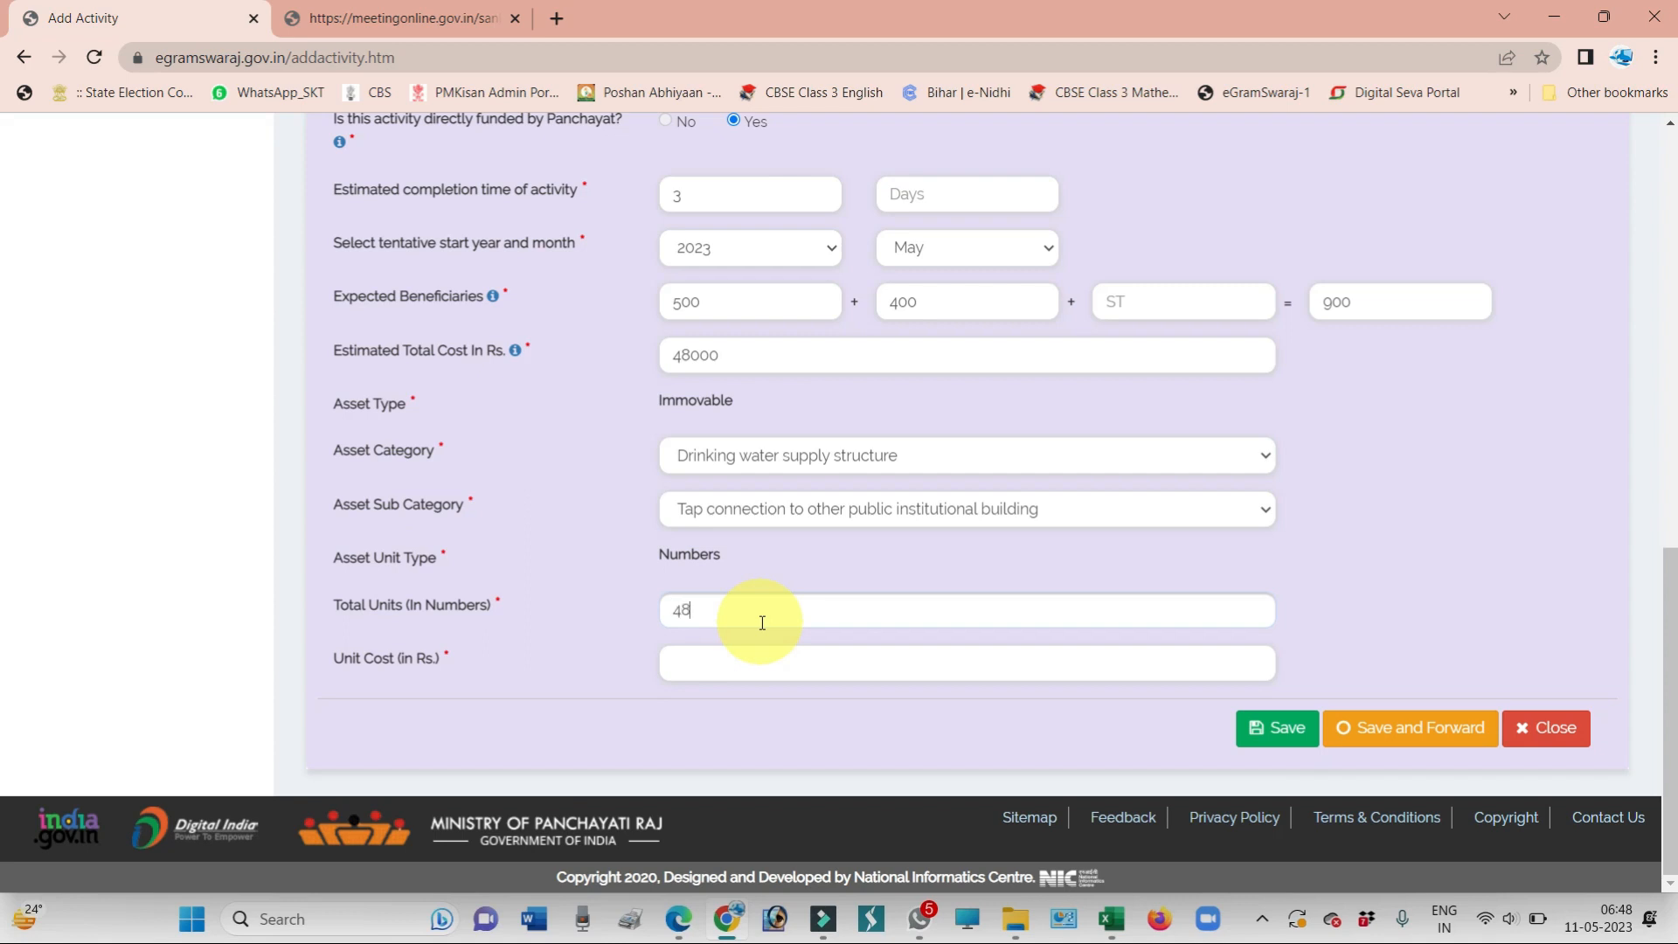
type("1000")
key("Tab")
type("4")
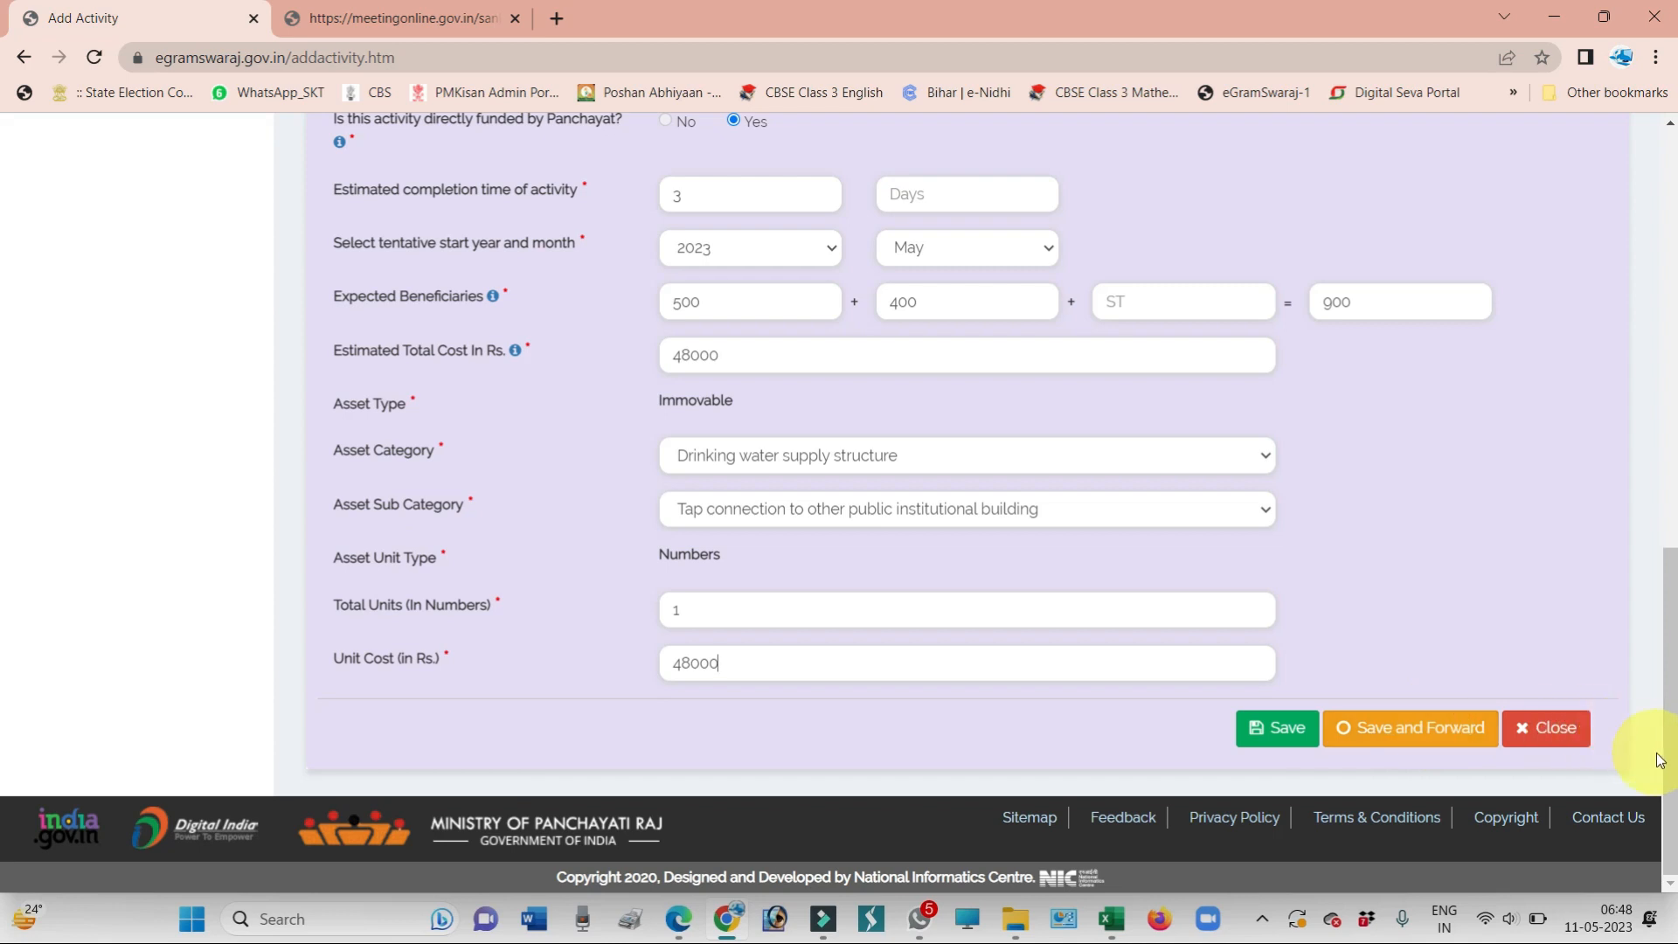
Review the filled activity form from its beginning, check the ODF sheet of the GPDP report in Excel, and return to eGramSwaraj in Chrome
left_click_drag(1669, 769, 1666, 316)
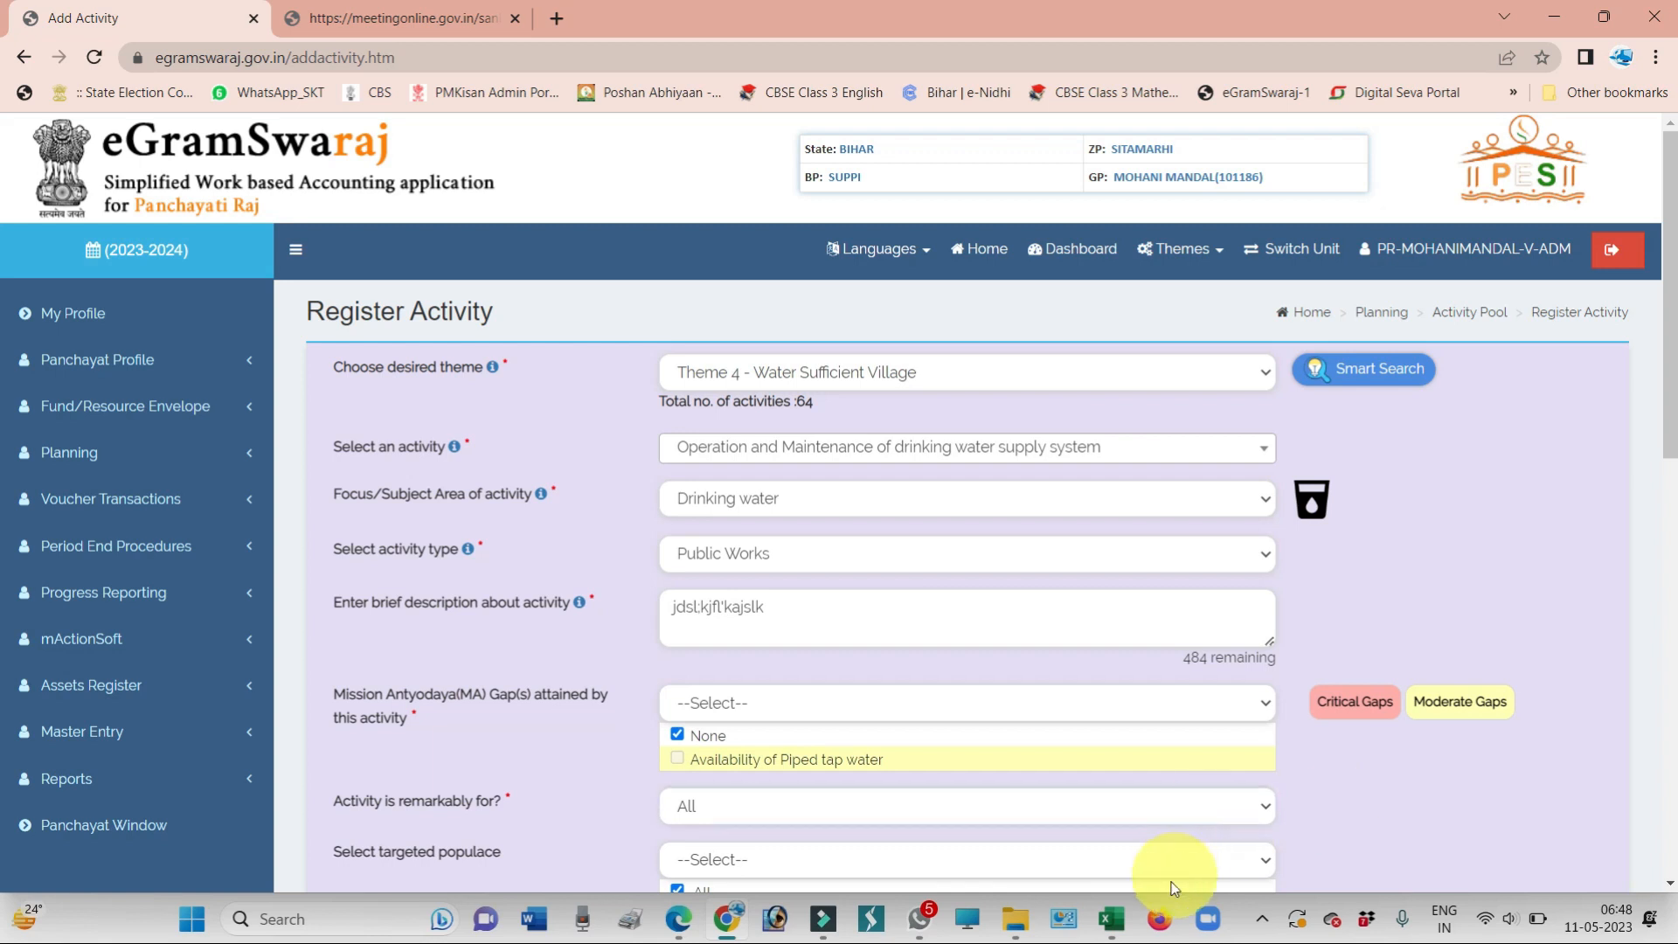
left_click(1108, 917)
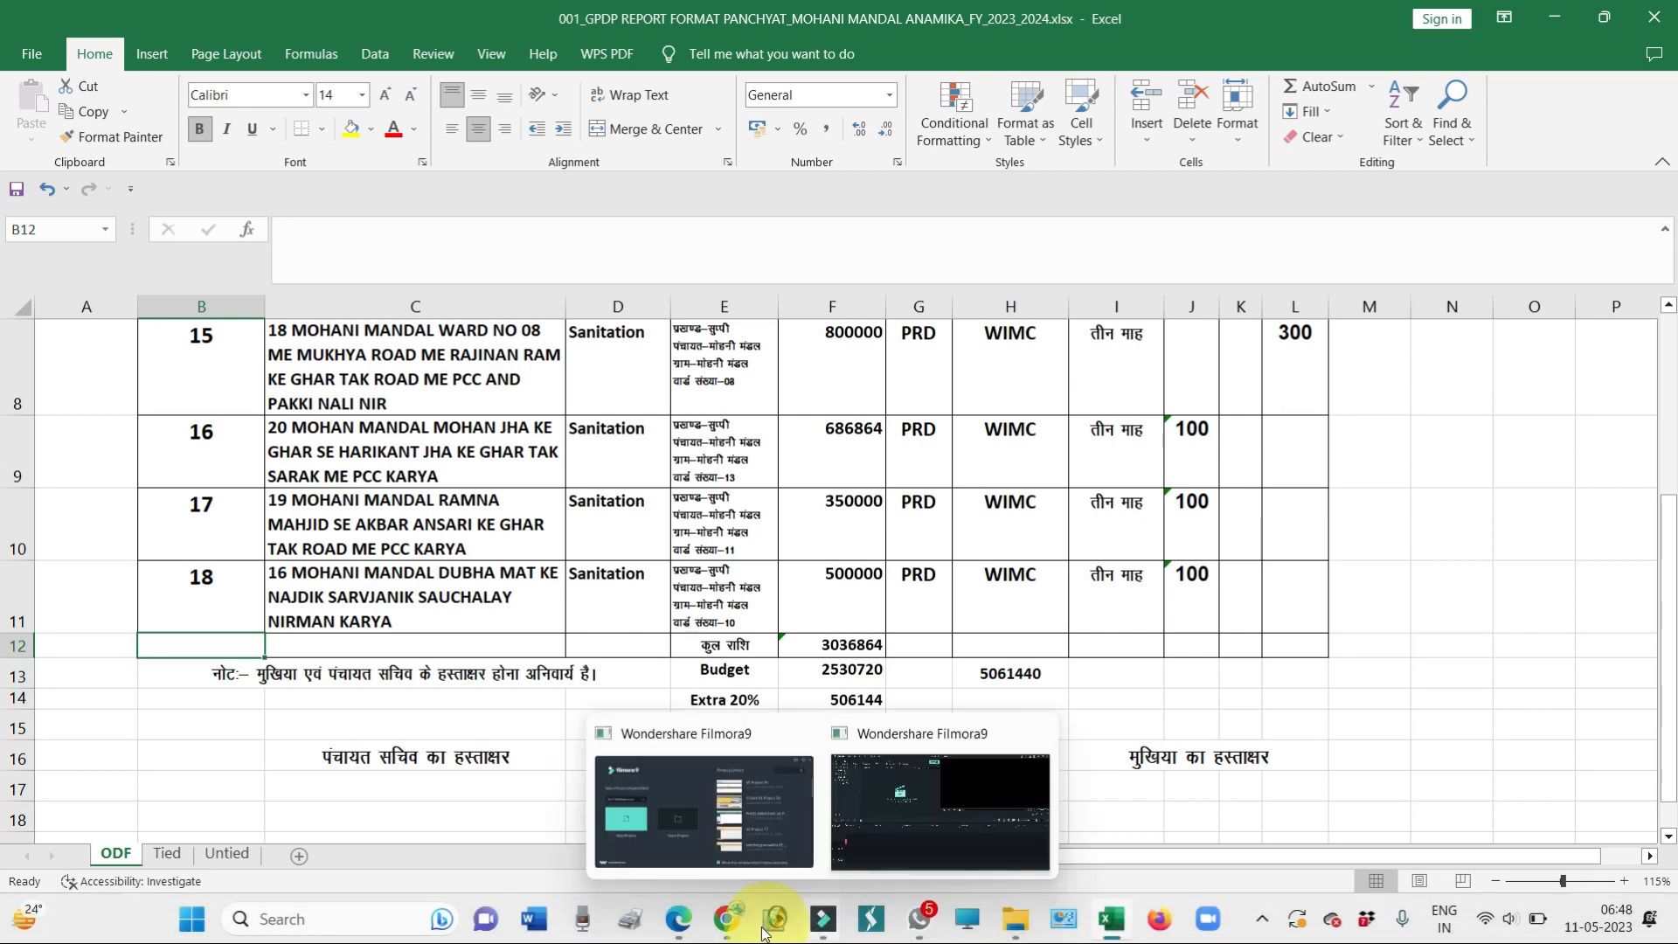
left_click(721, 925)
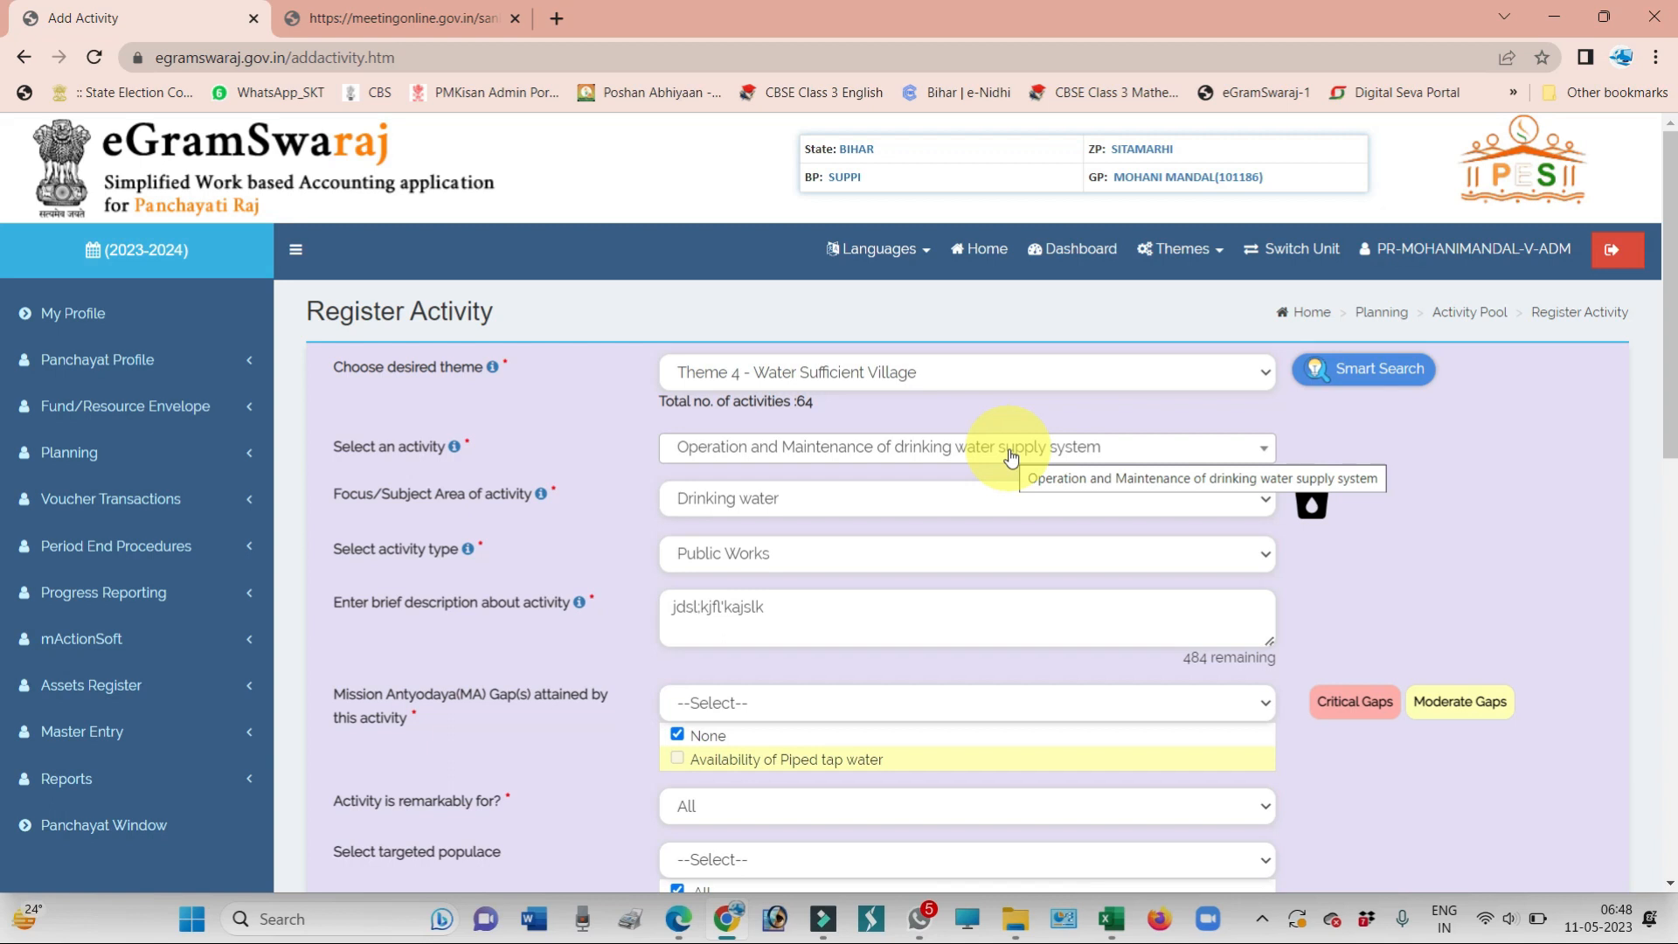
Switch to the 15th finance letter PDF in Edge and examine its table of proposed Untied and Tied Grant activities
left_click(676, 930)
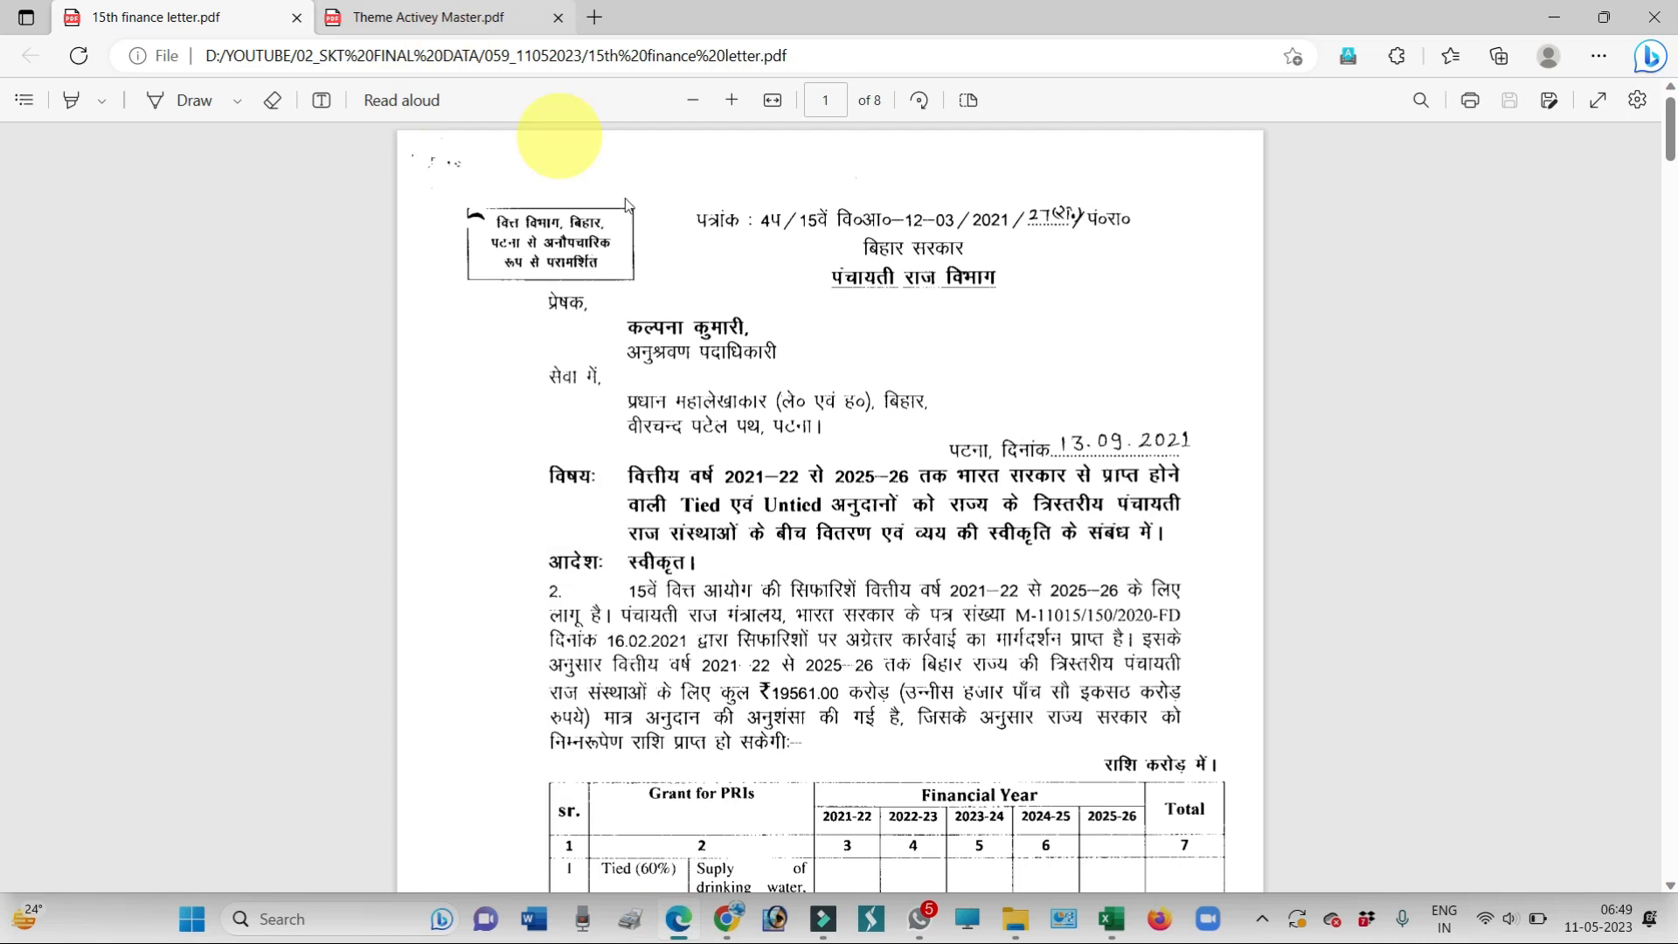
left_click_drag(1671, 137, 1671, 371)
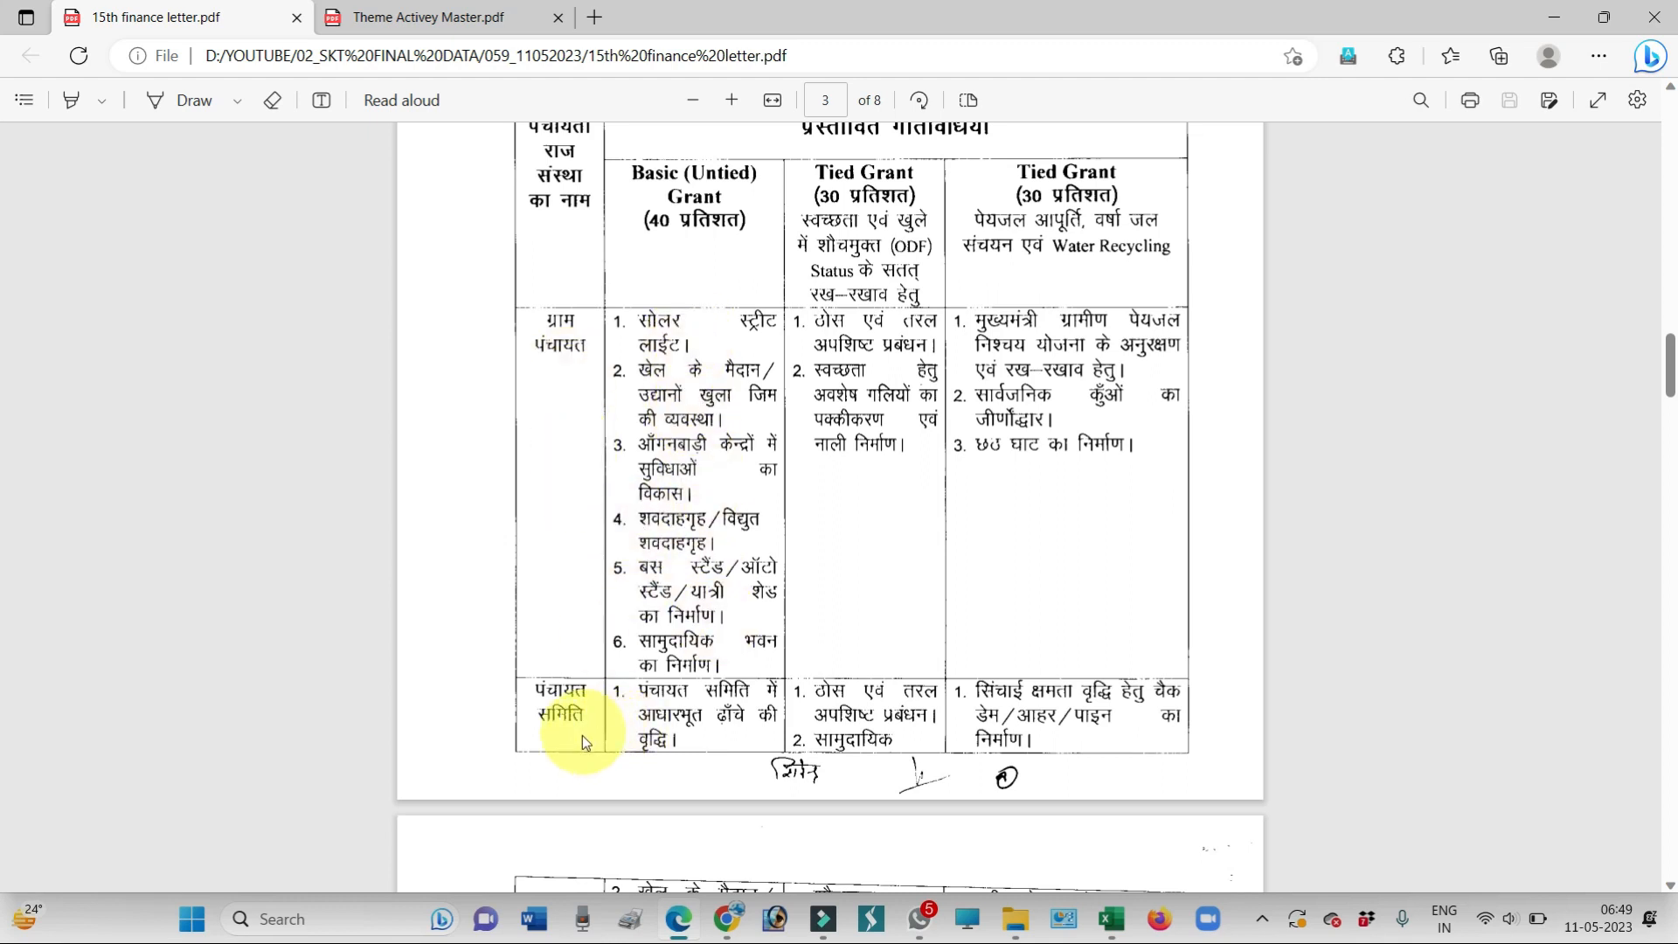
mouse_move(1666, 389)
left_mouse_down()
mouse_move(1670, 448)
mouse_move(1669, 409)
left_mouse_up()
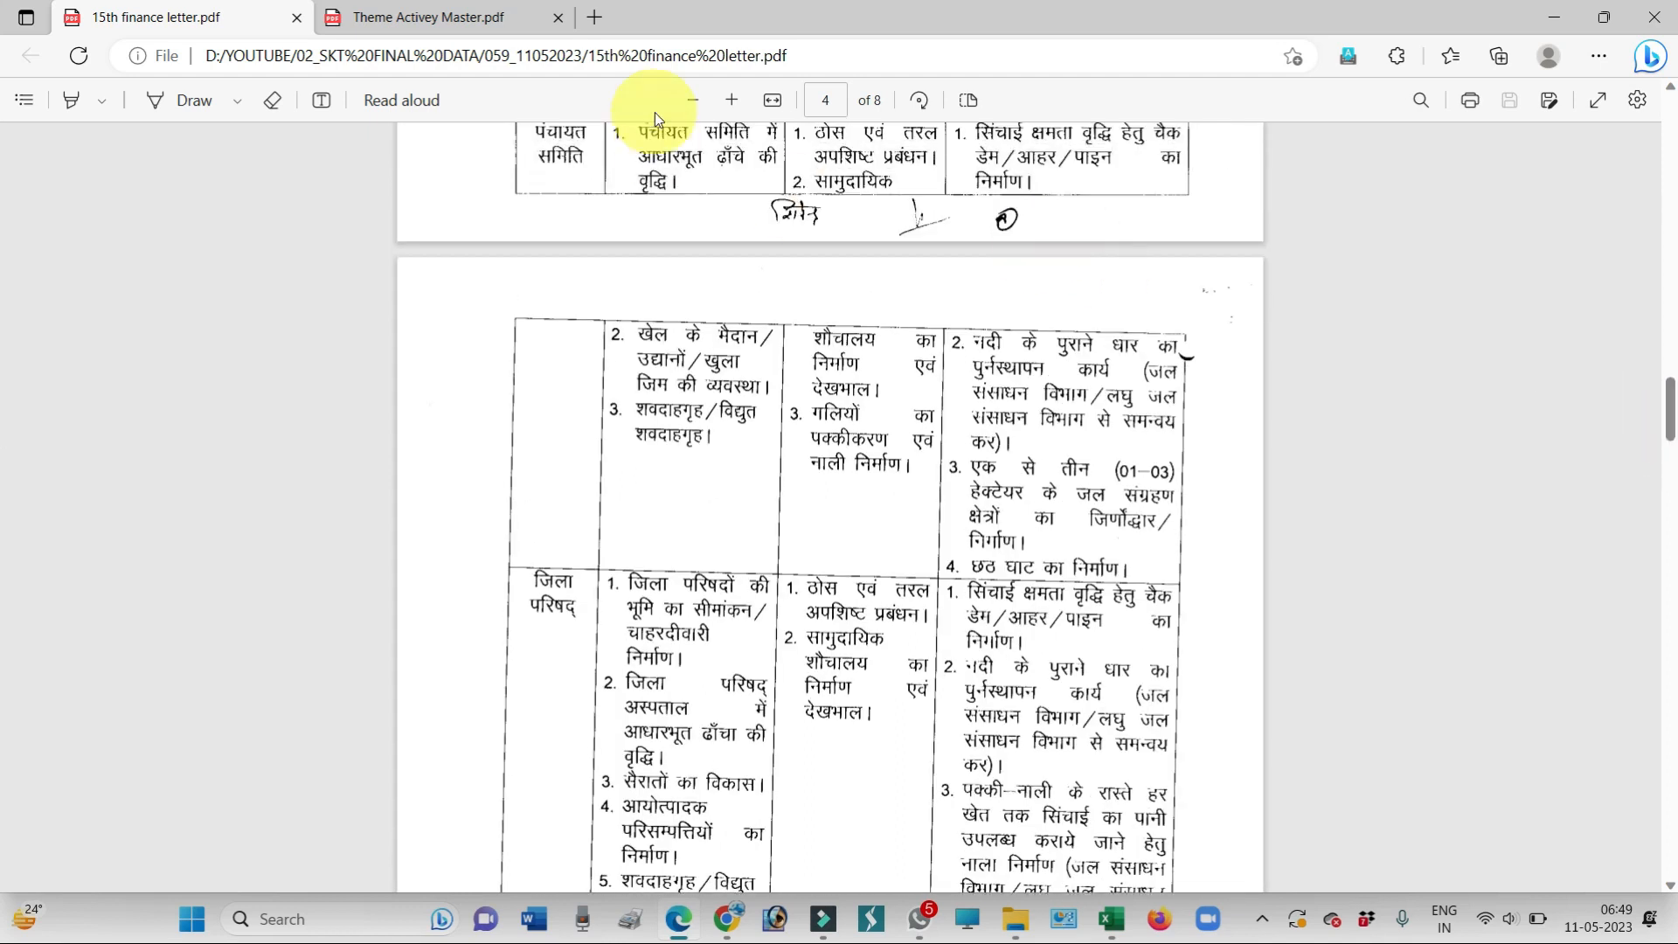
In the Theme Activey Master PDF, go through the Theme 1 and Theme 2 activities and copy the name Benefits to PDS beneficiaries
left_click(409, 19)
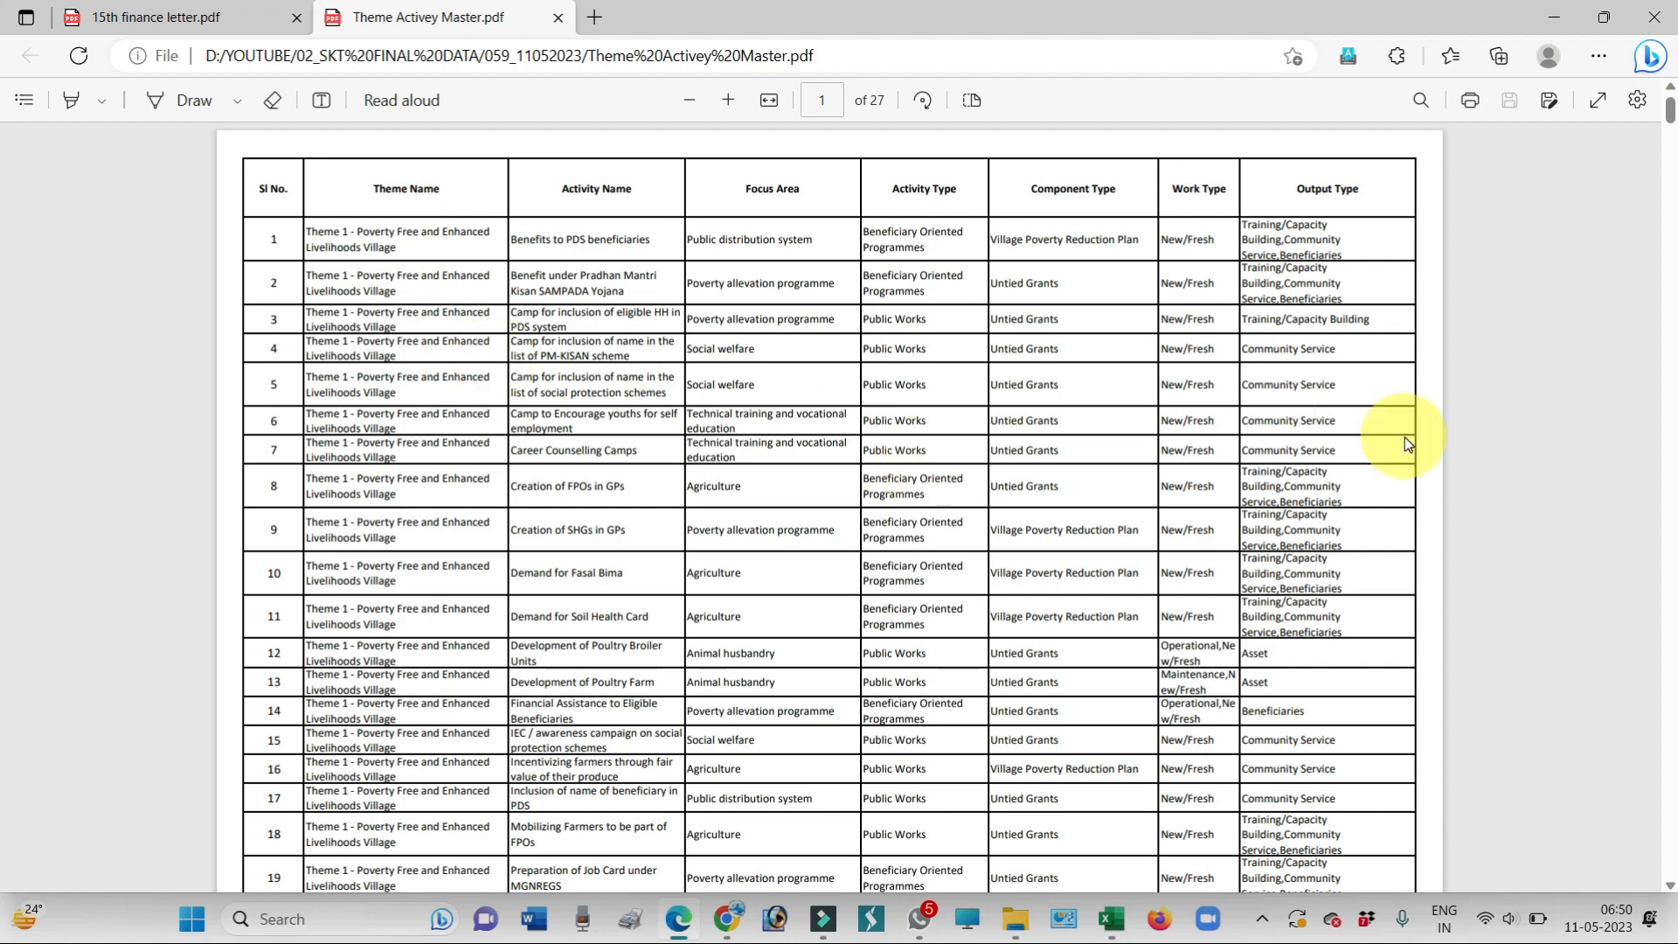
left_click_drag(1672, 122, 1672, 164)
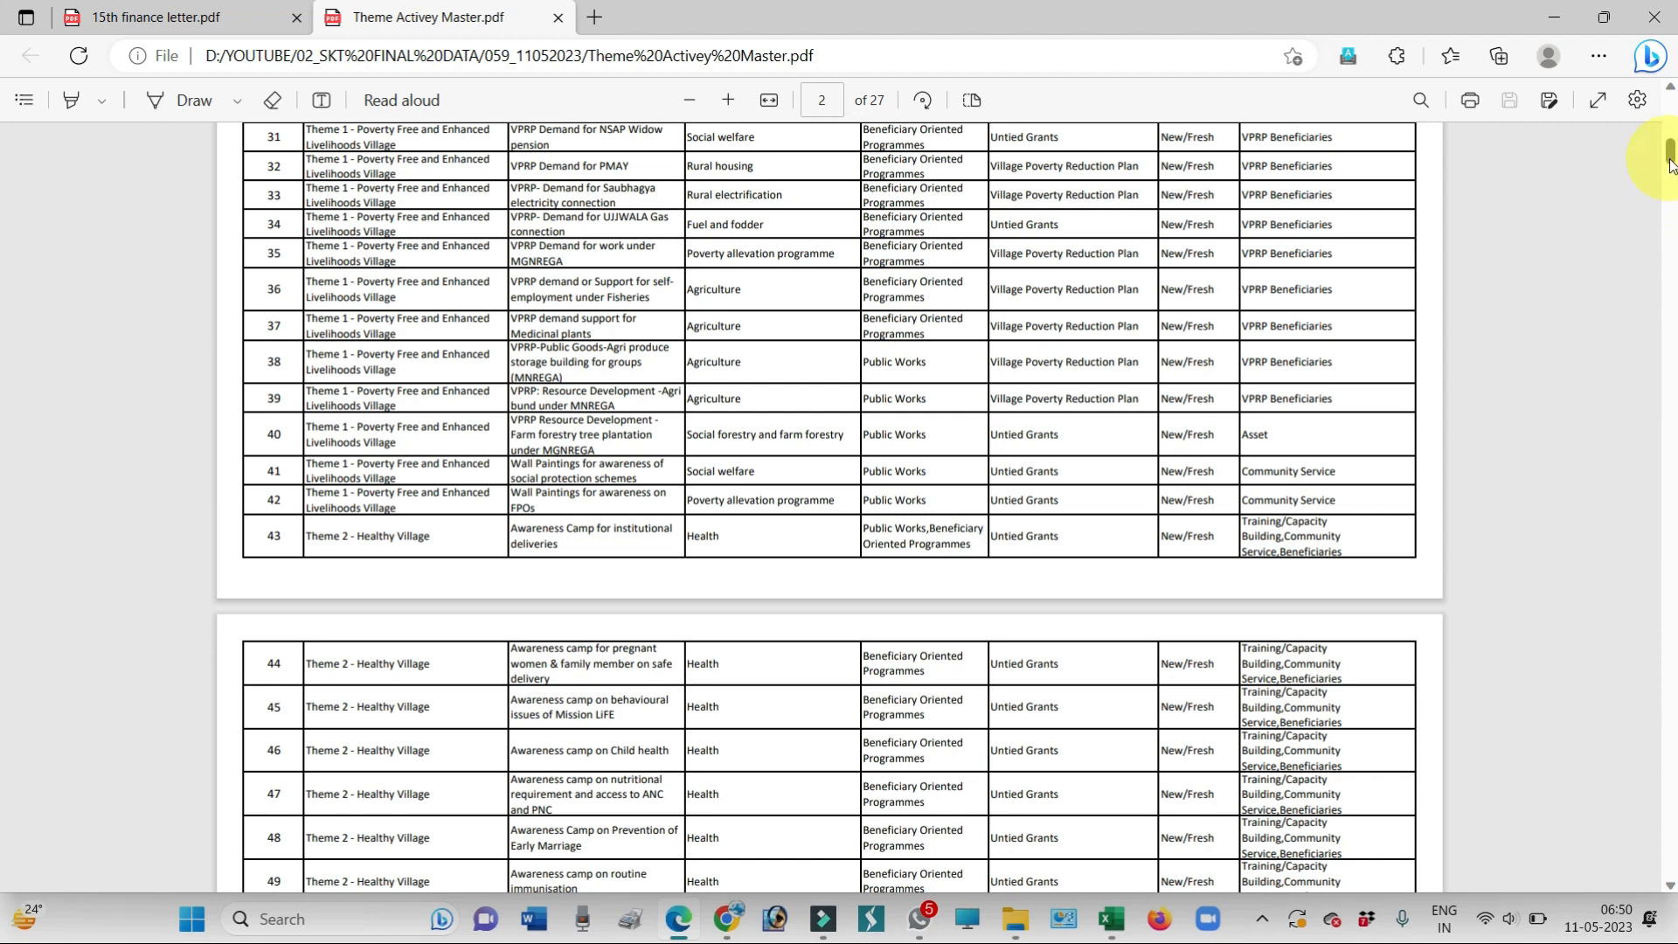
left_click_drag(1669, 164, 1669, 131)
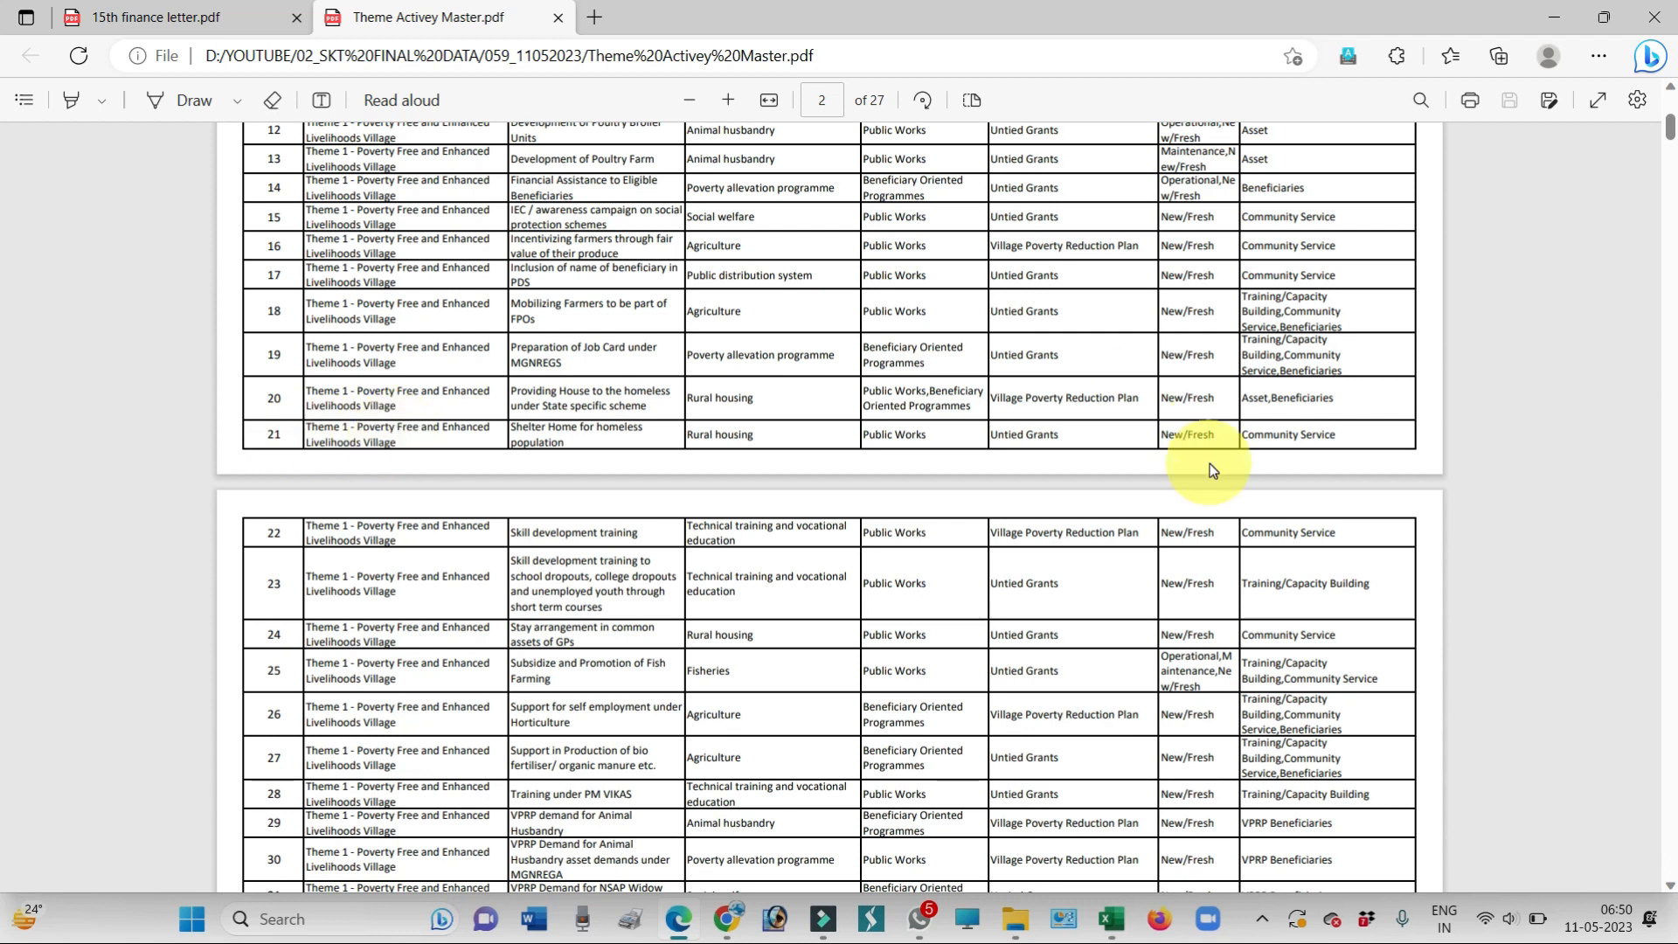
left_click_drag(1671, 137, 1672, 111)
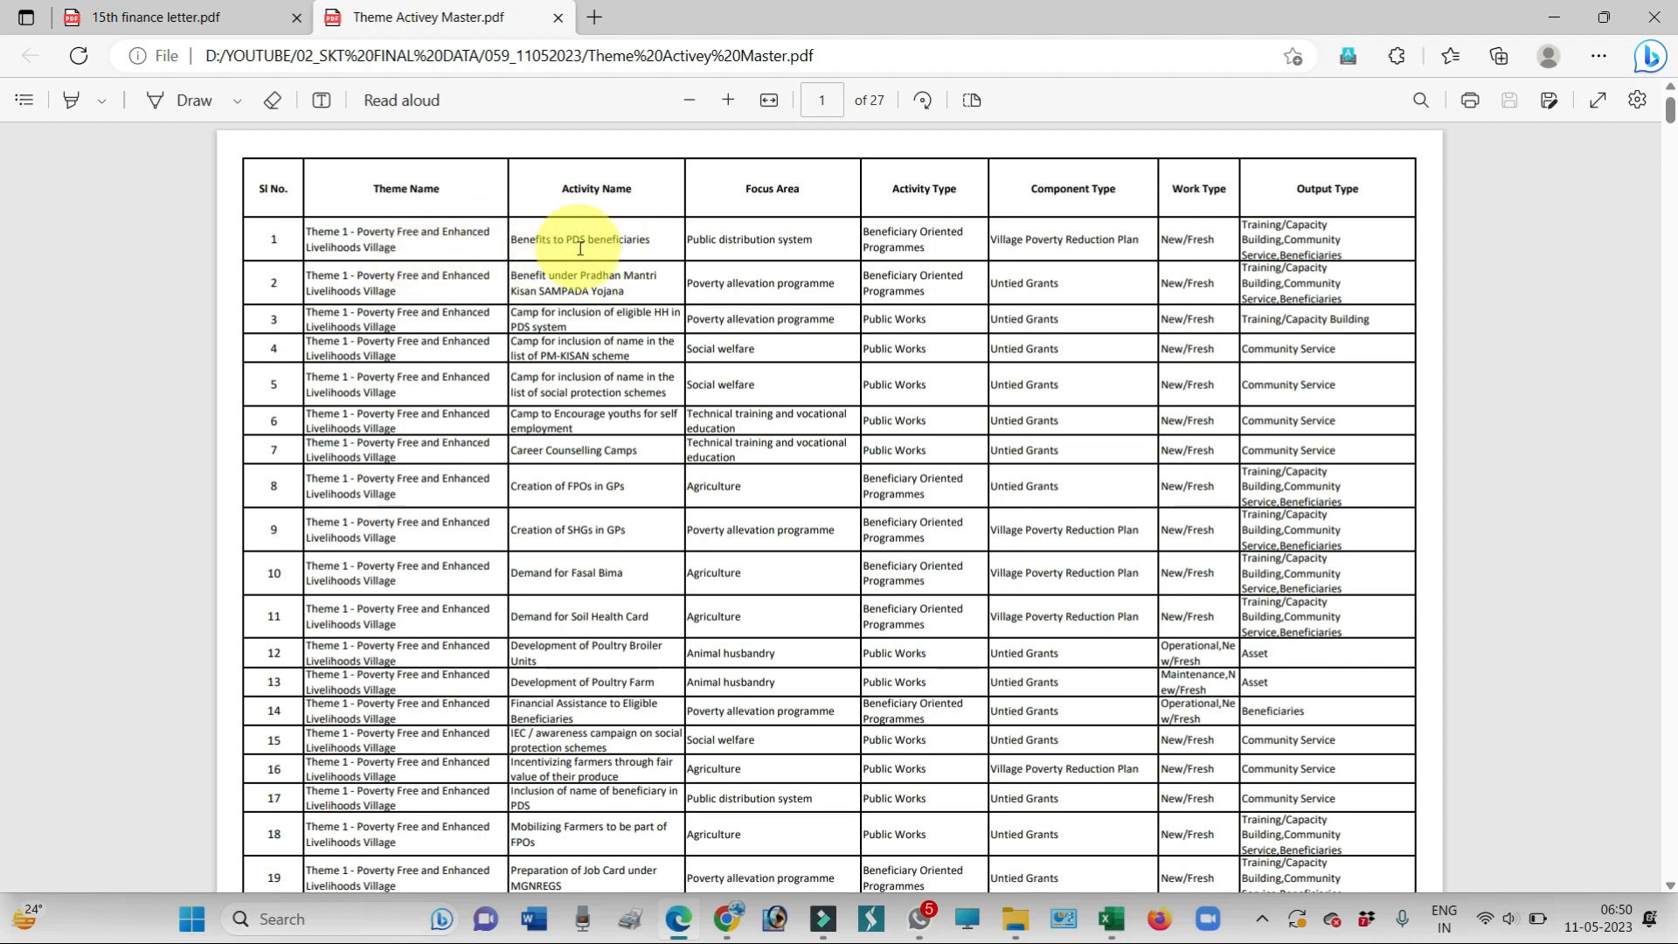
left_click_drag(654, 243, 499, 248)
key("ctrl+c")
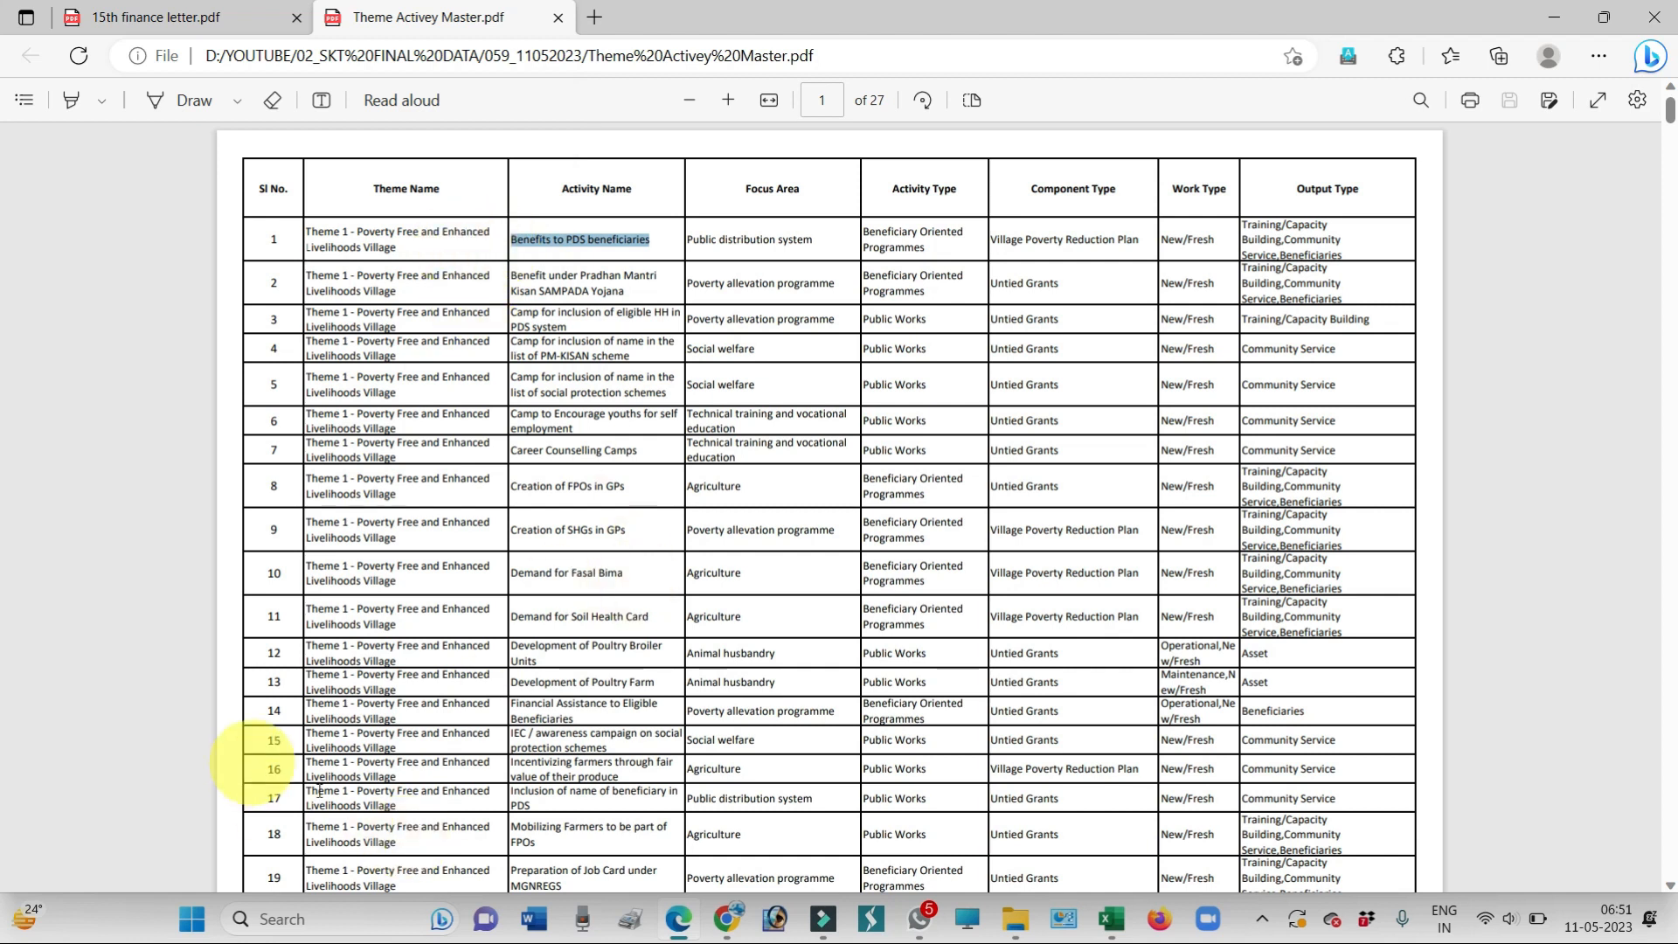
Switch to eGramSwaraj in Chrome and change the desired theme to Theme 1 - Poverty Free and Enhanced Livelihoods Village
left_click(730, 922)
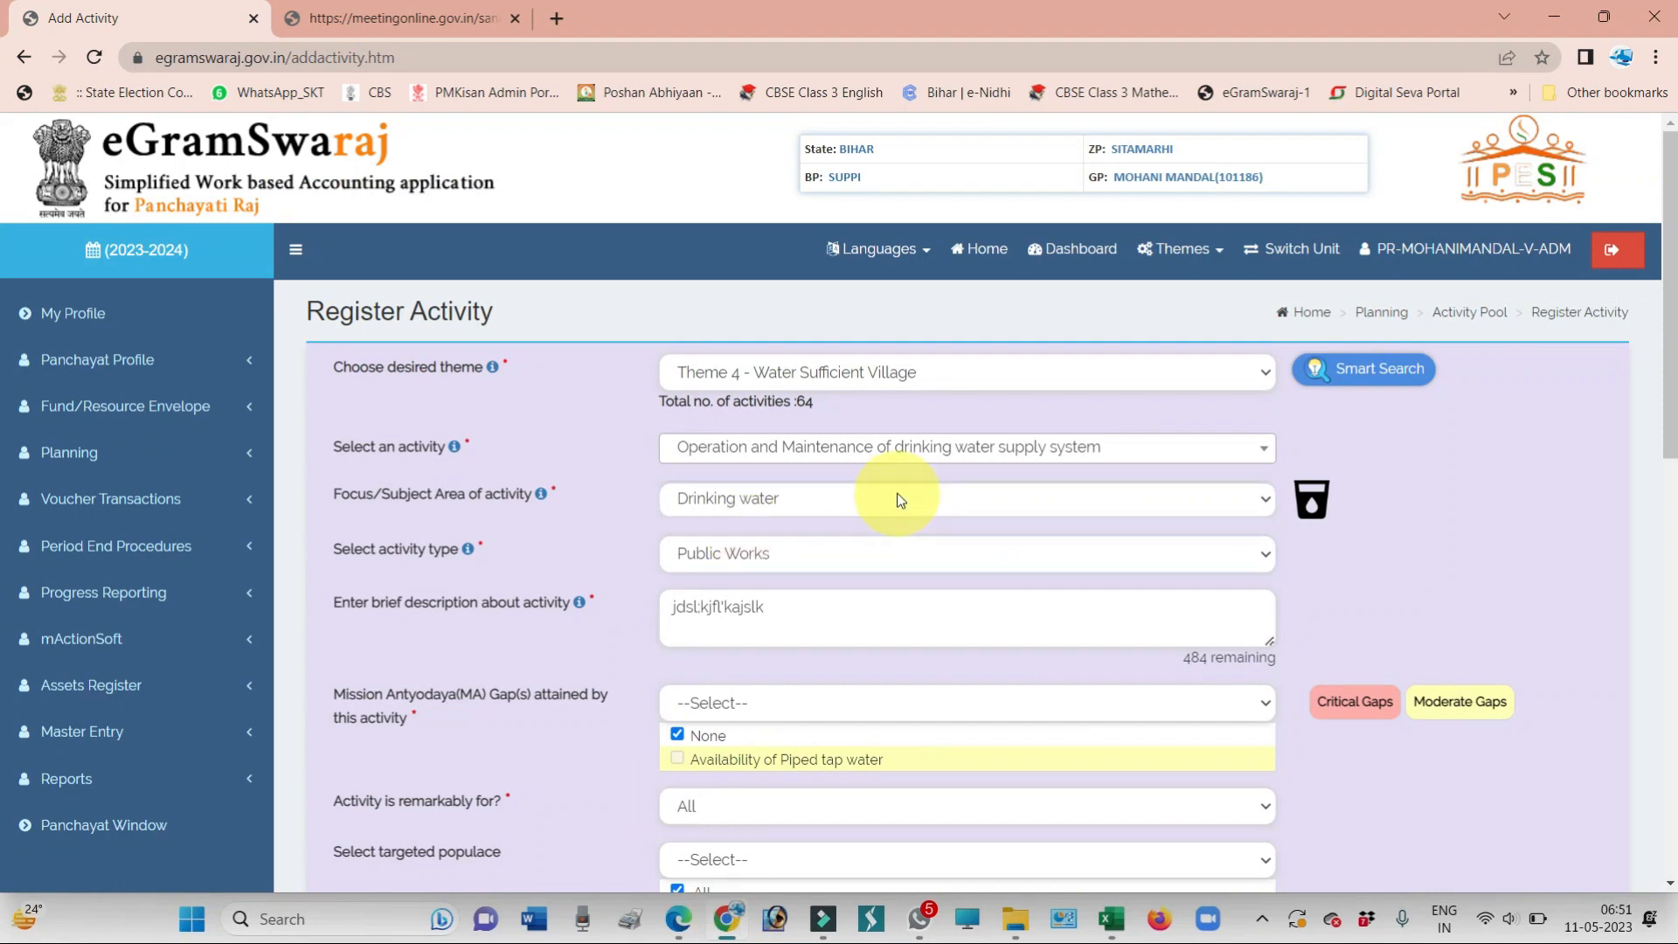
left_click(842, 458)
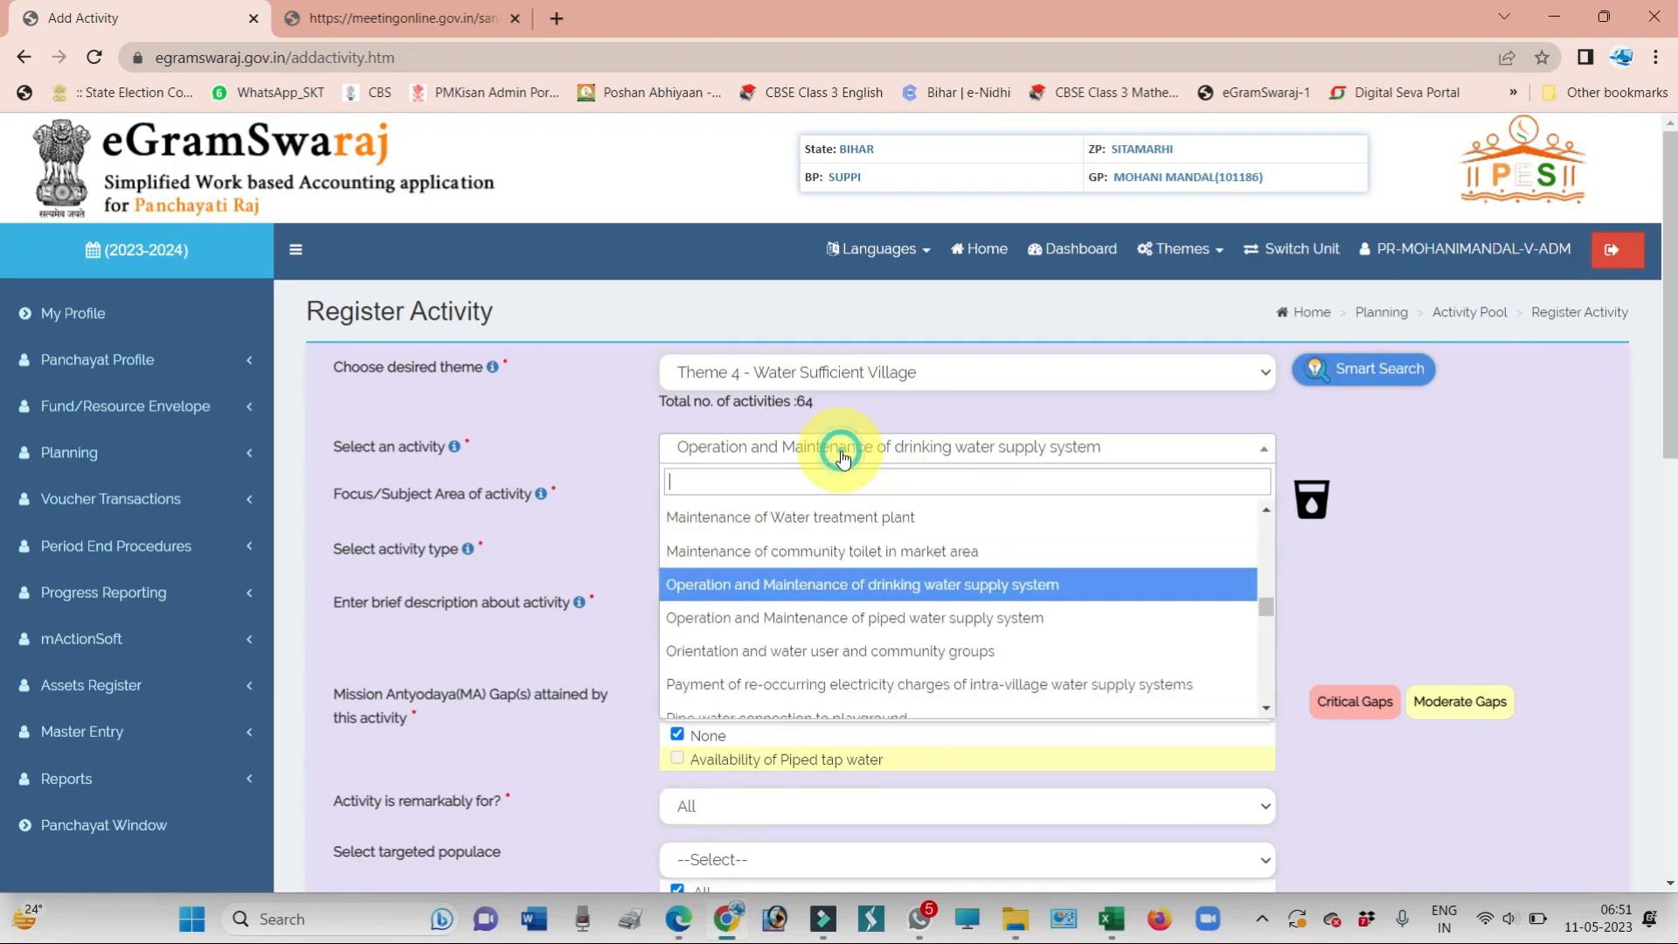
left_click(856, 369)
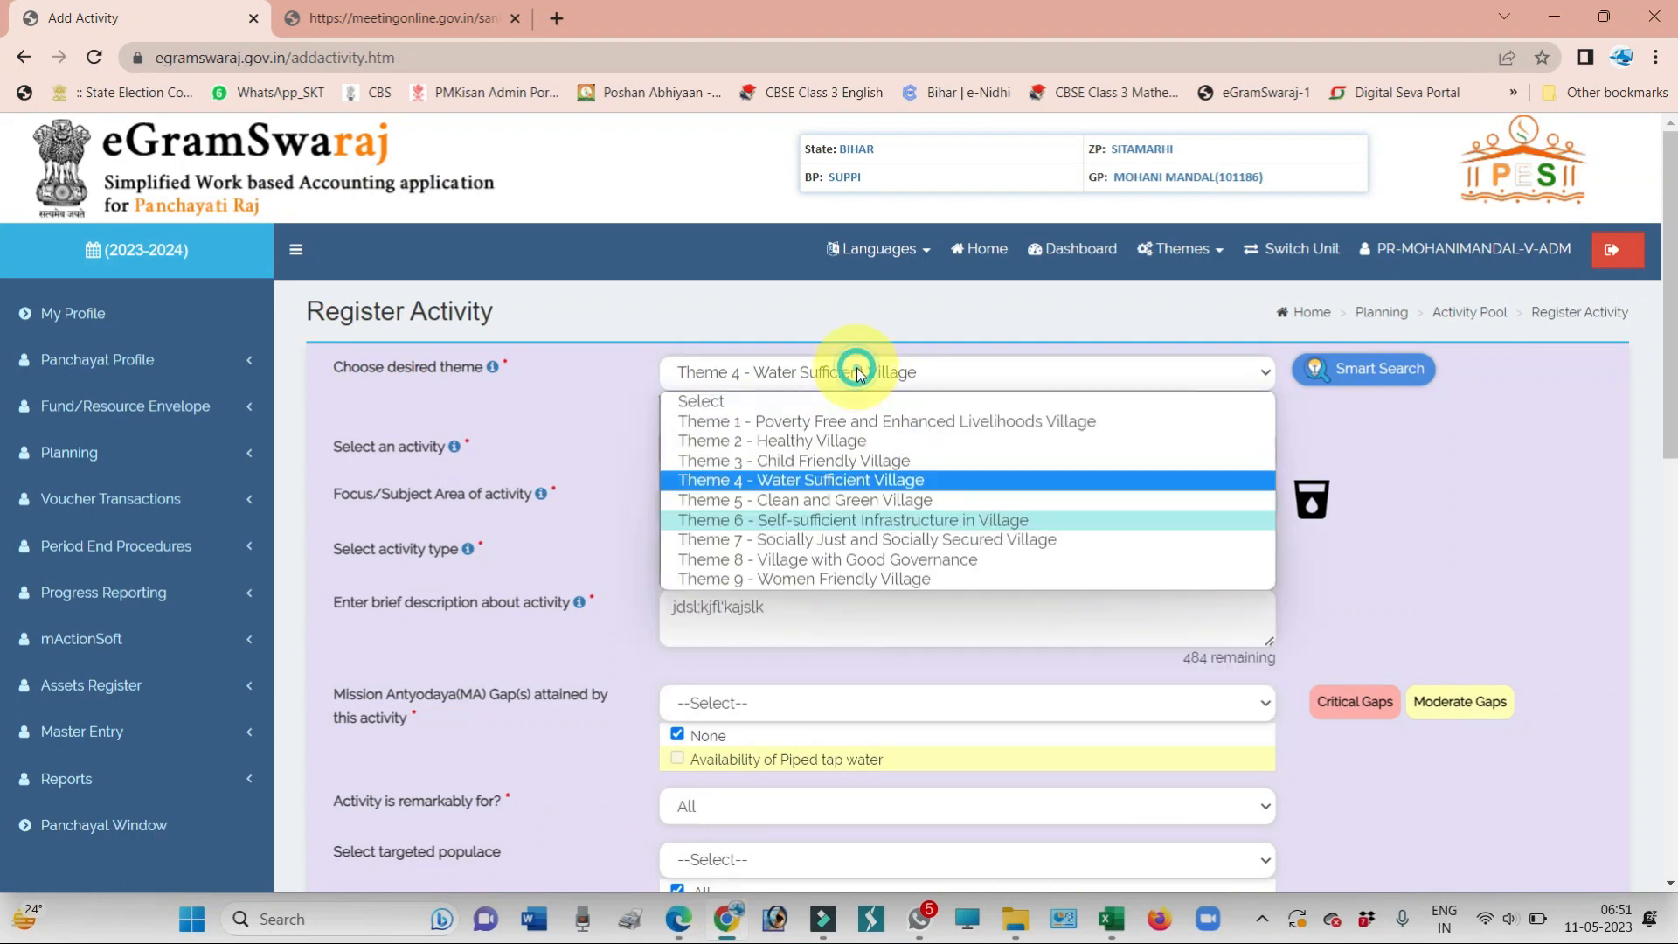
left_click(798, 423)
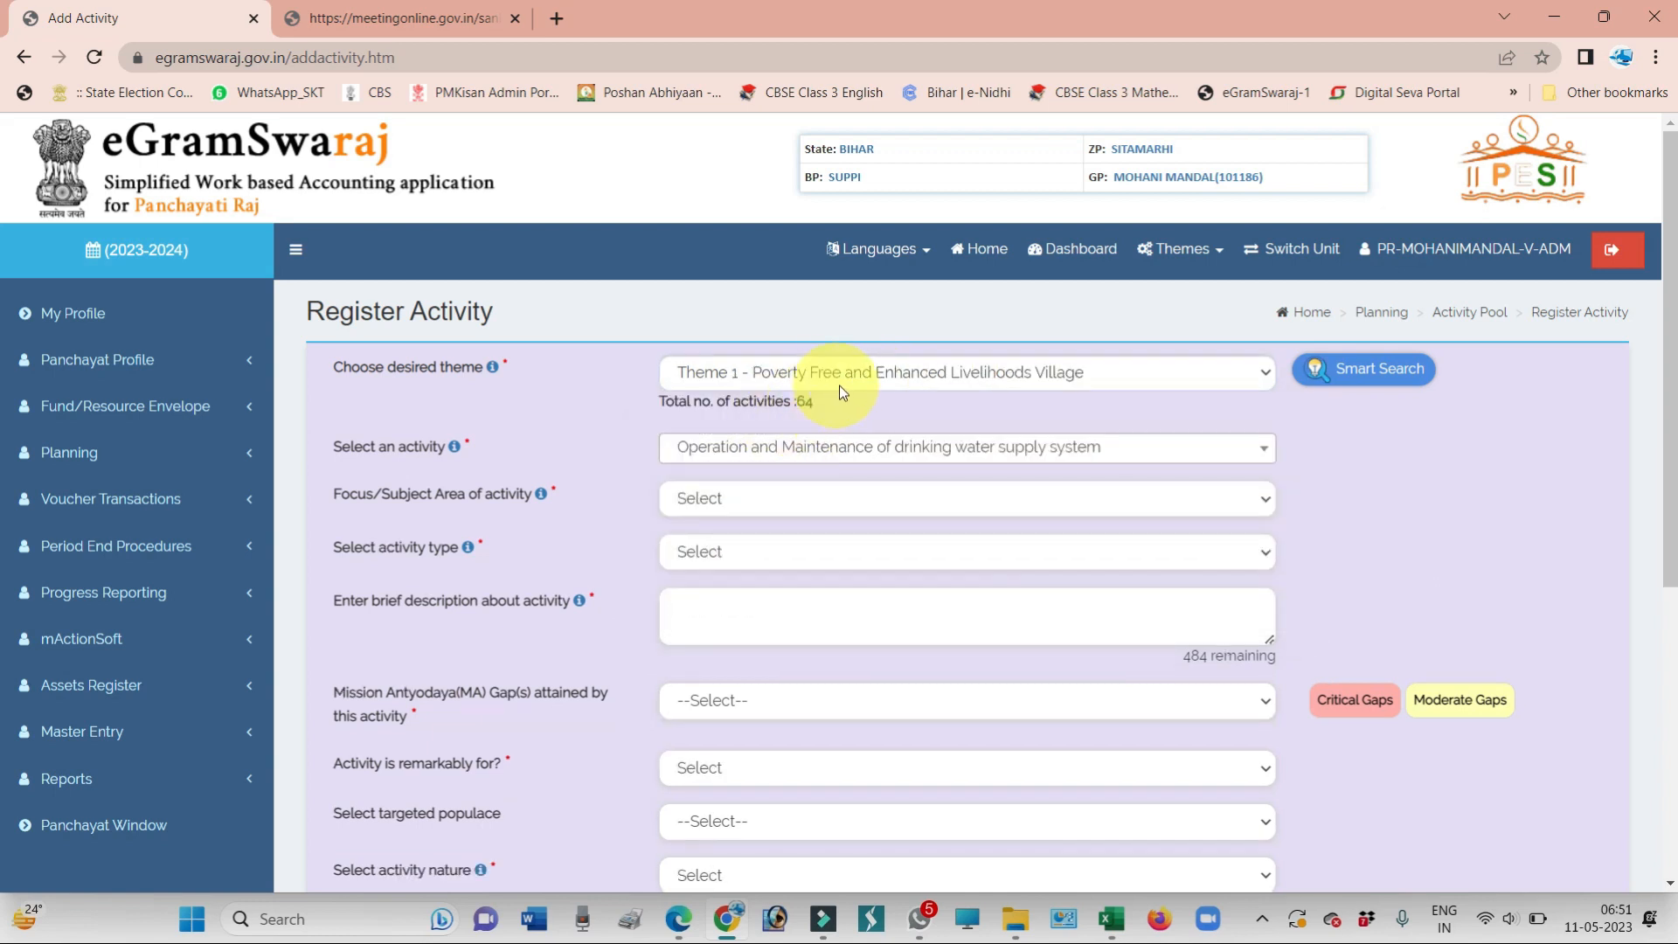
Find the activity by its copied name and choose Benefits to PDS beneficiaries
left_click(759, 451)
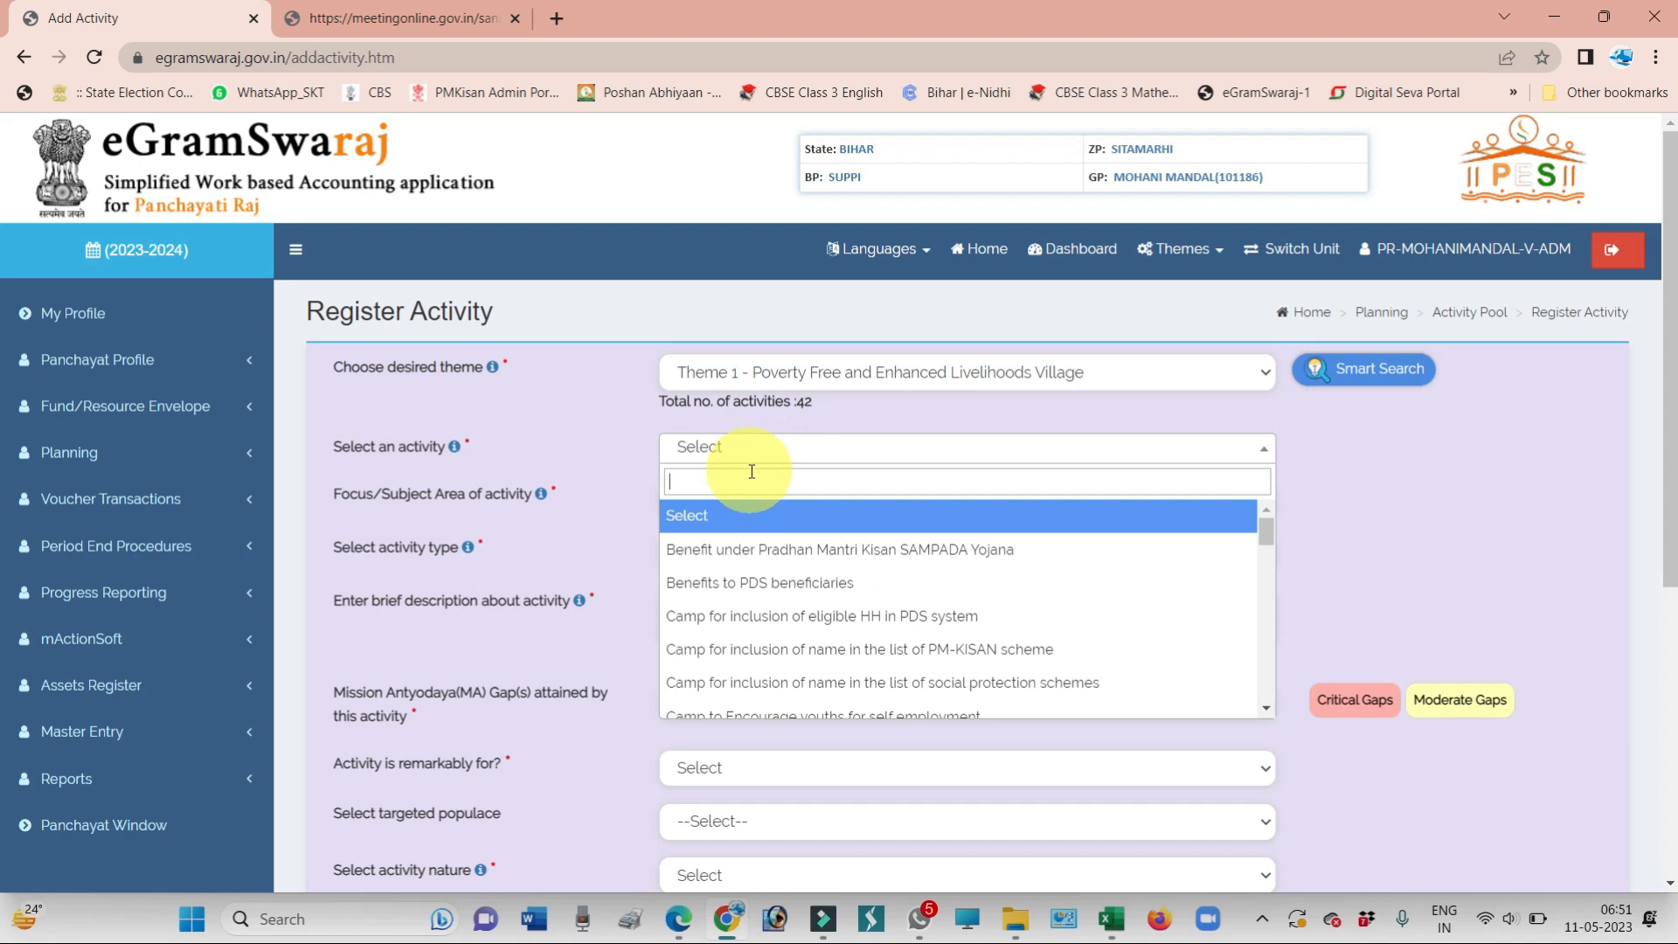
key("ctrl+v")
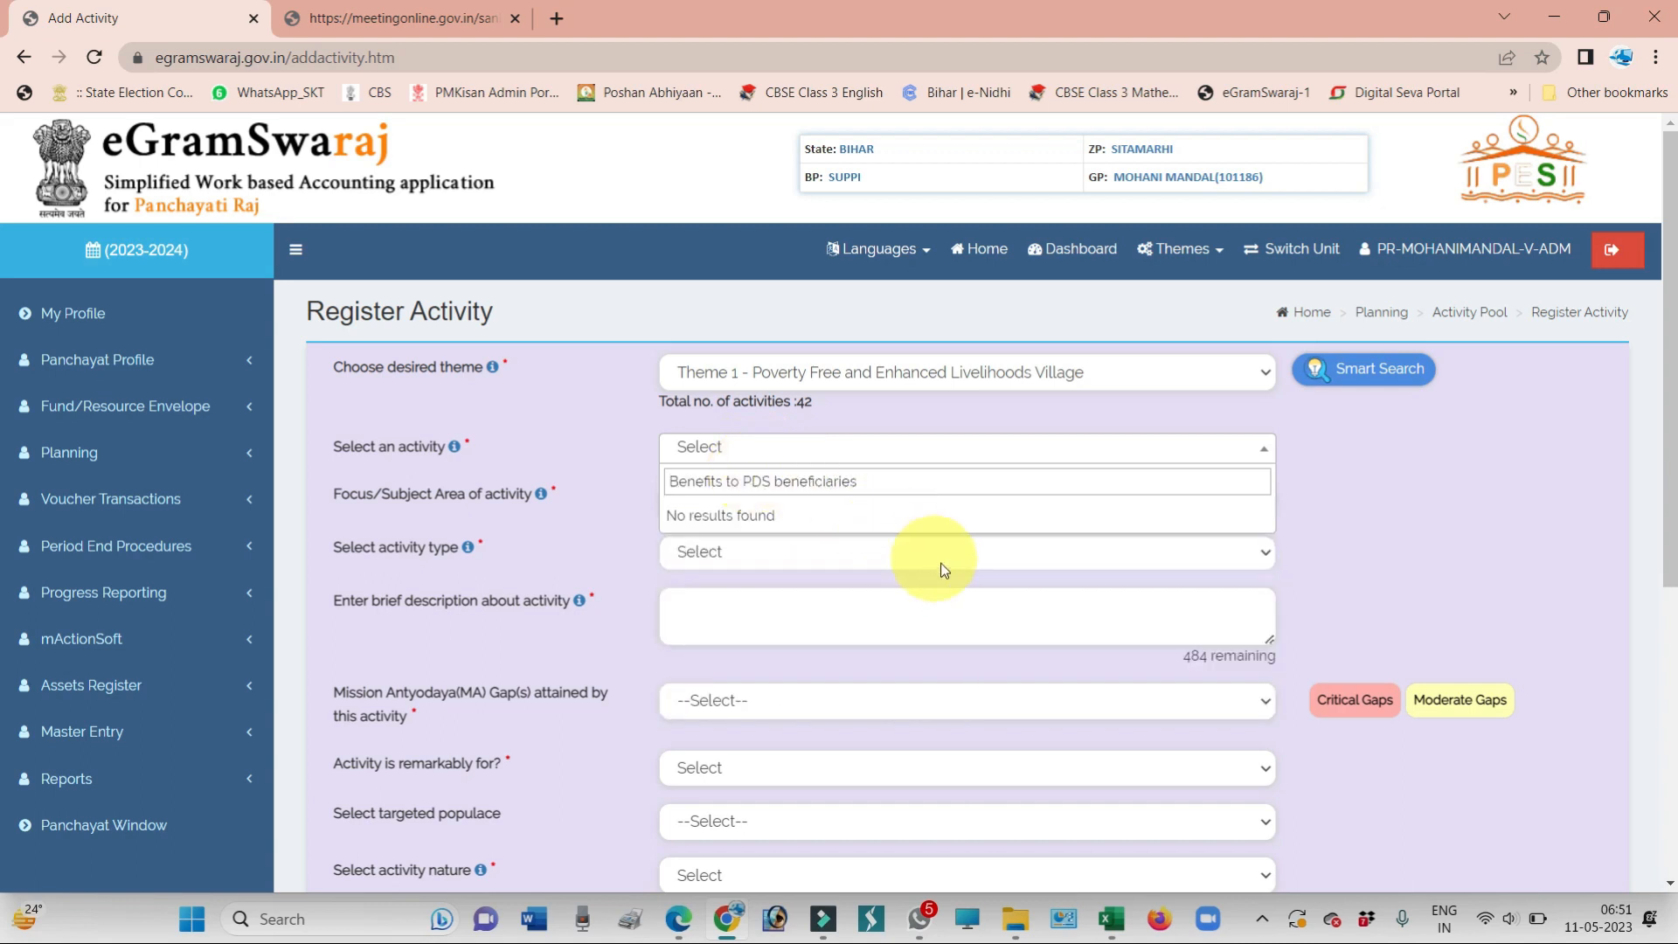
key("BackSpace")
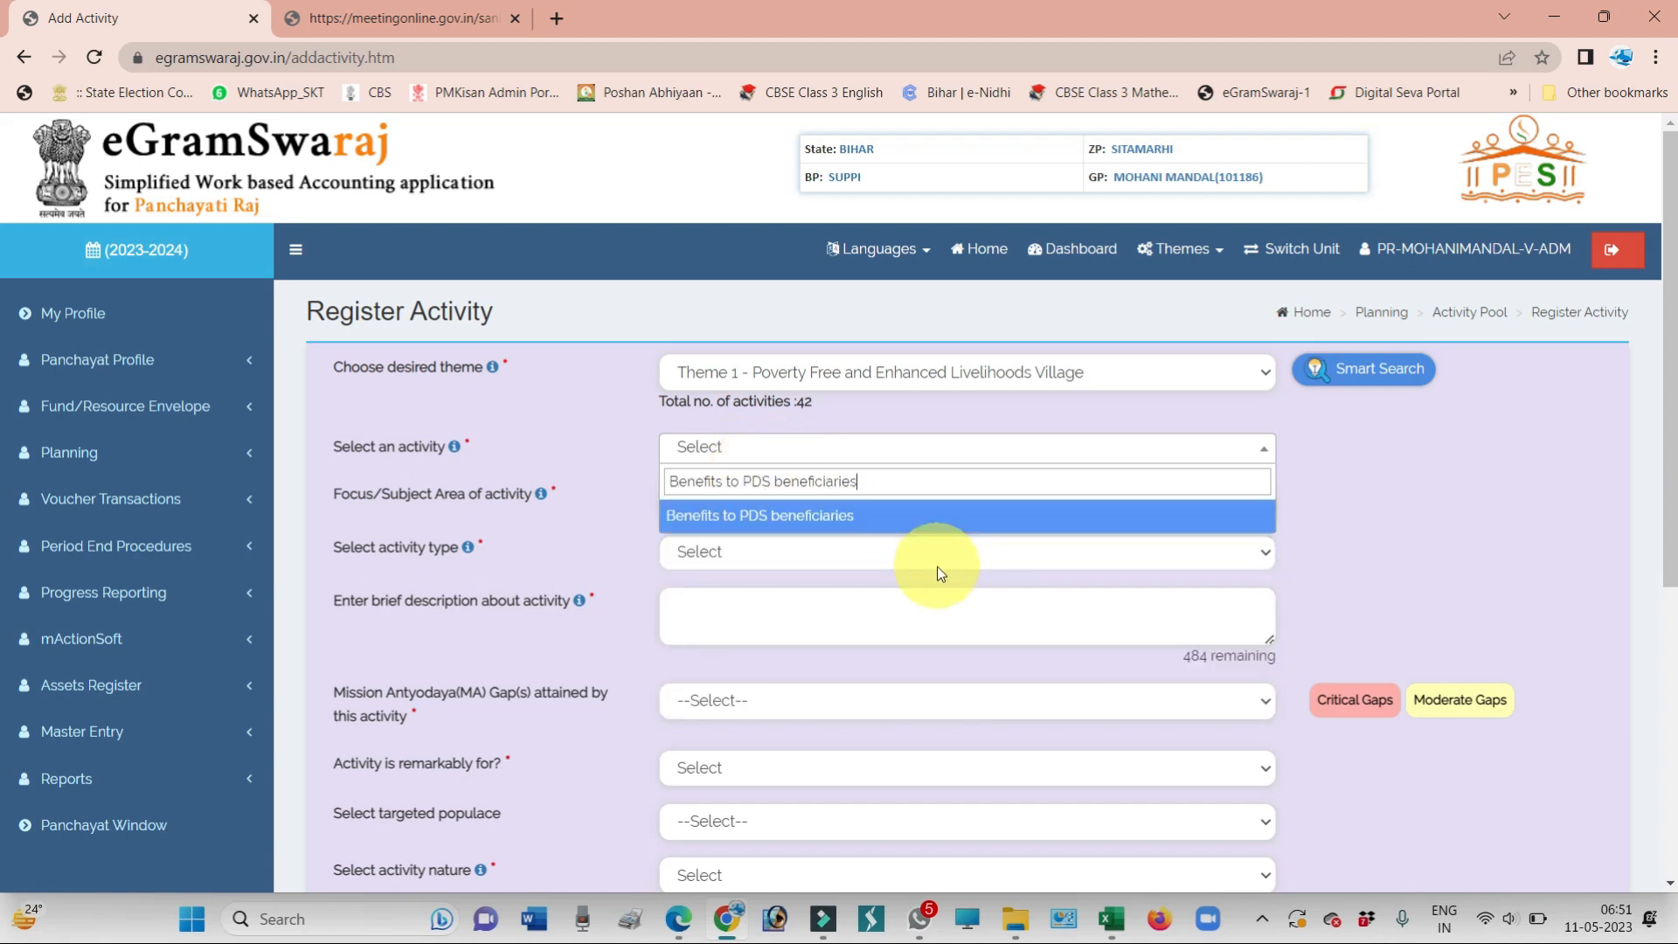
left_click(882, 517)
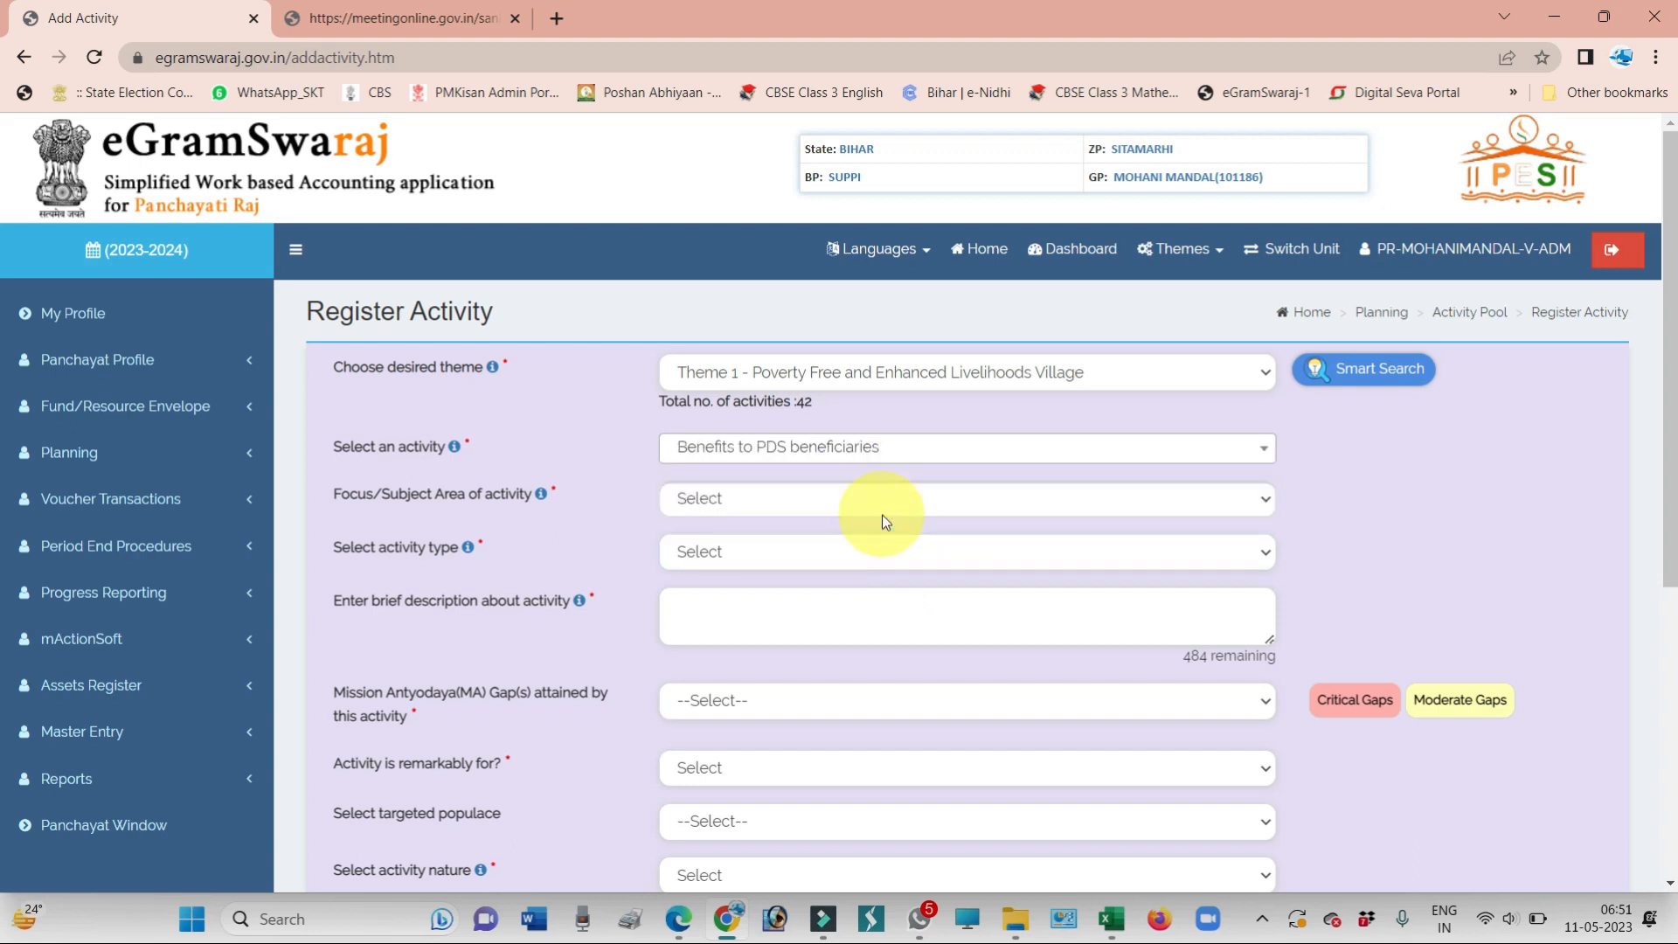
Enter adksfksajdljkf as the brief activity description and mark None as the Mission Antyodaya gap attained
left_click(795, 599)
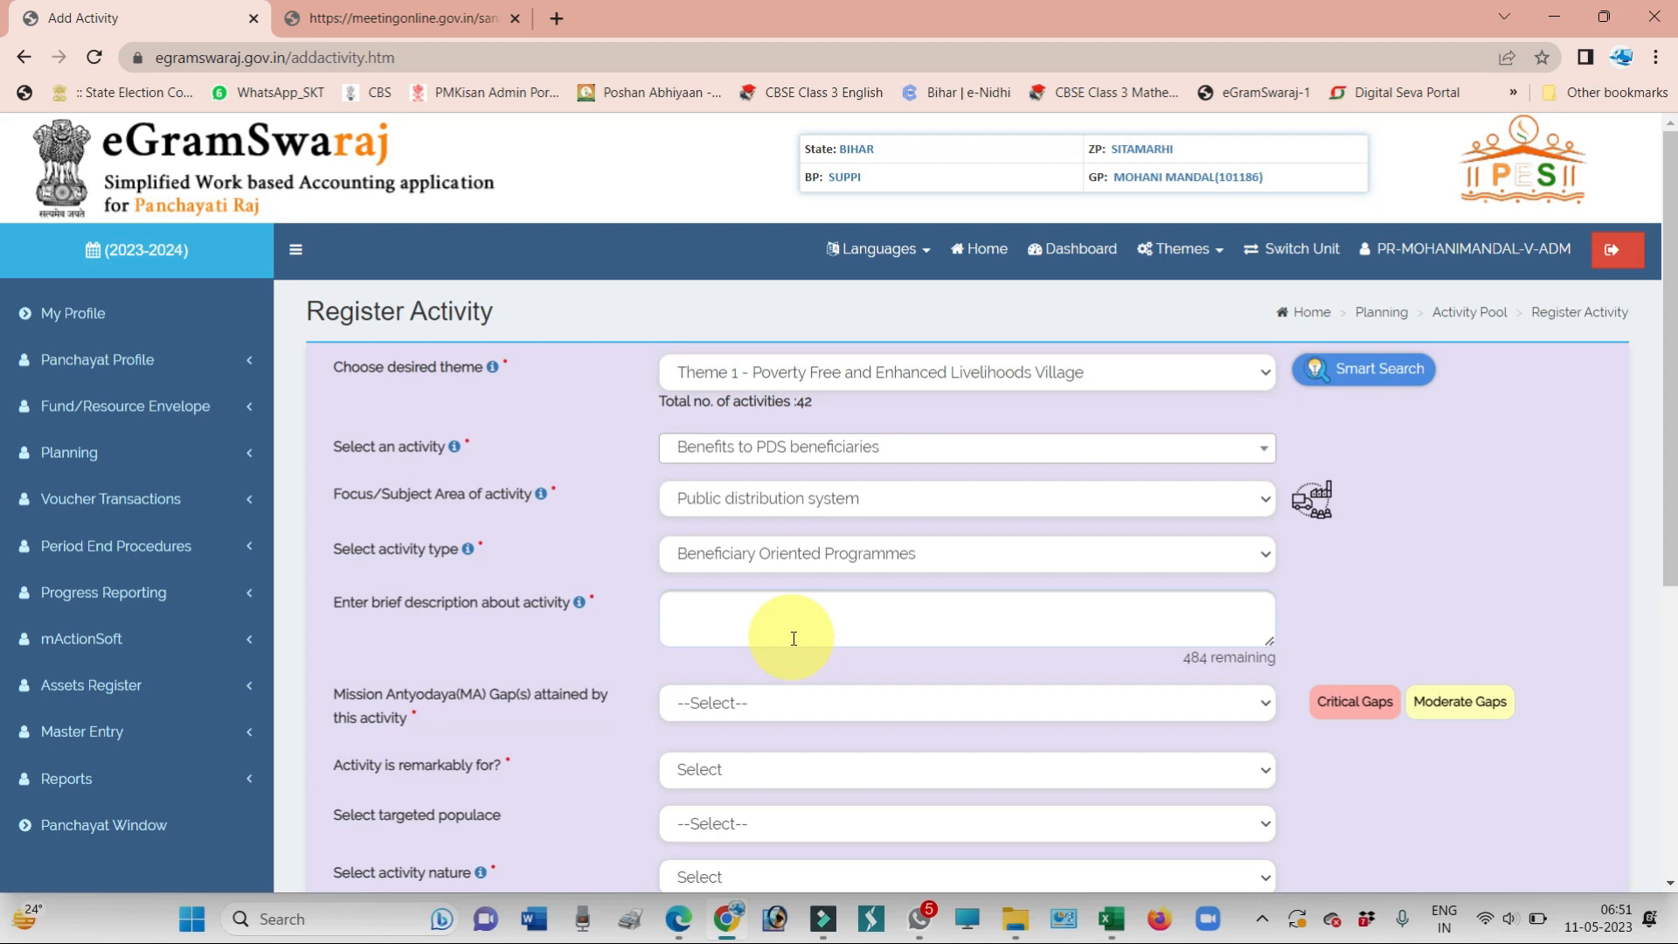
key("alt+Tab")
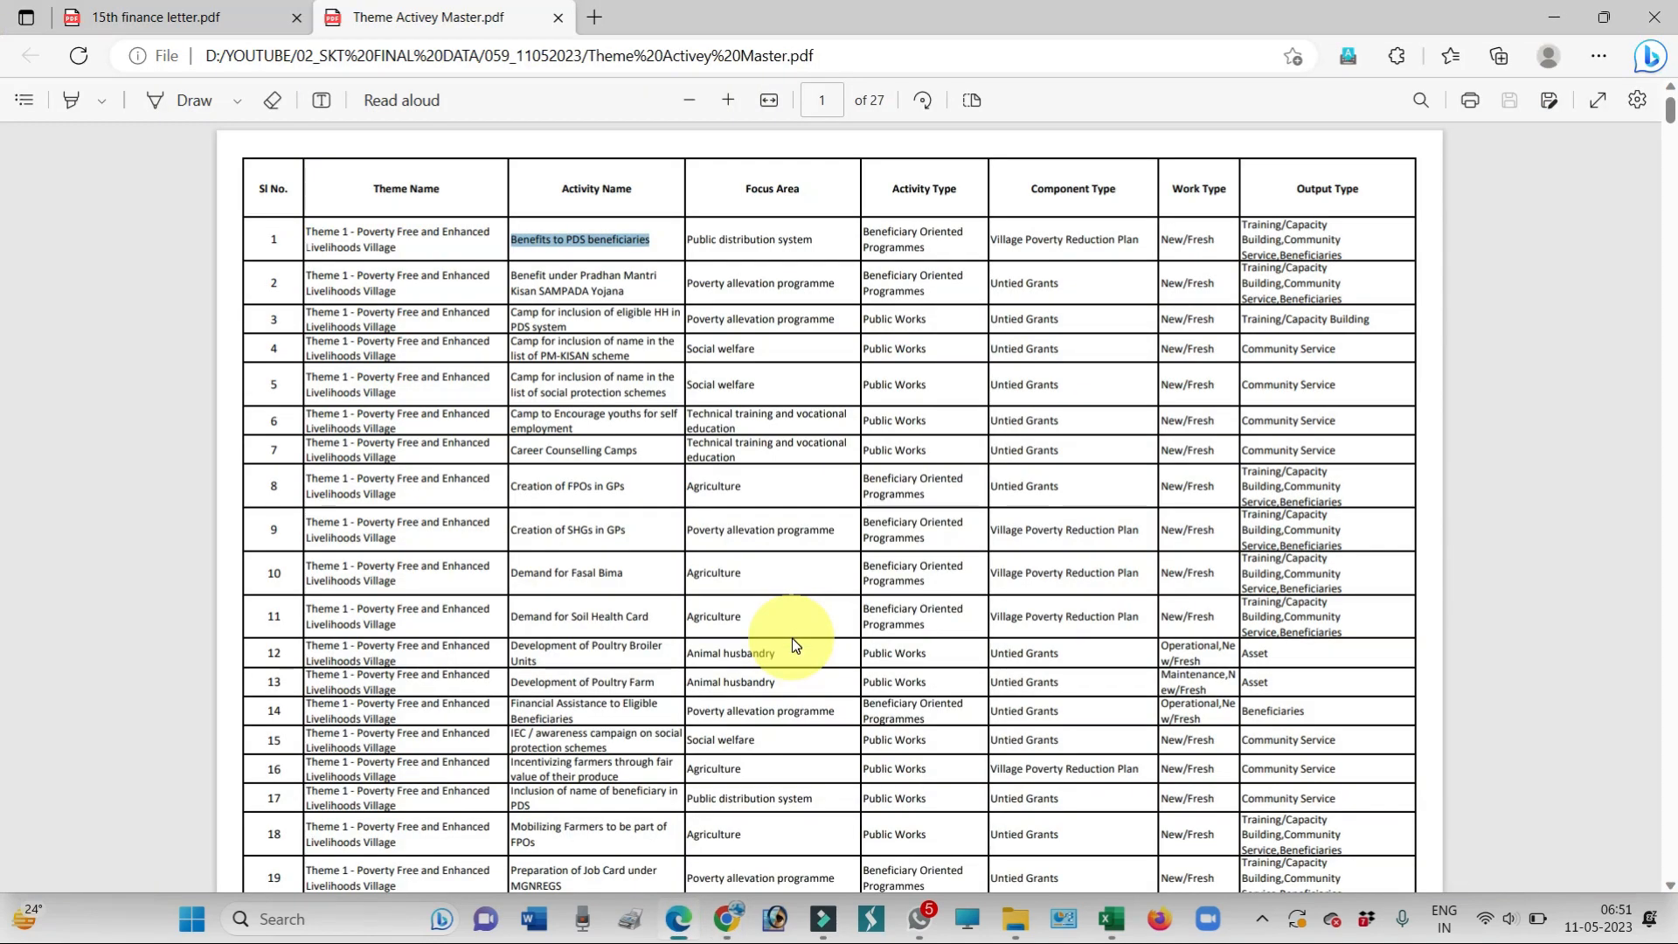
key("alt+Tab")
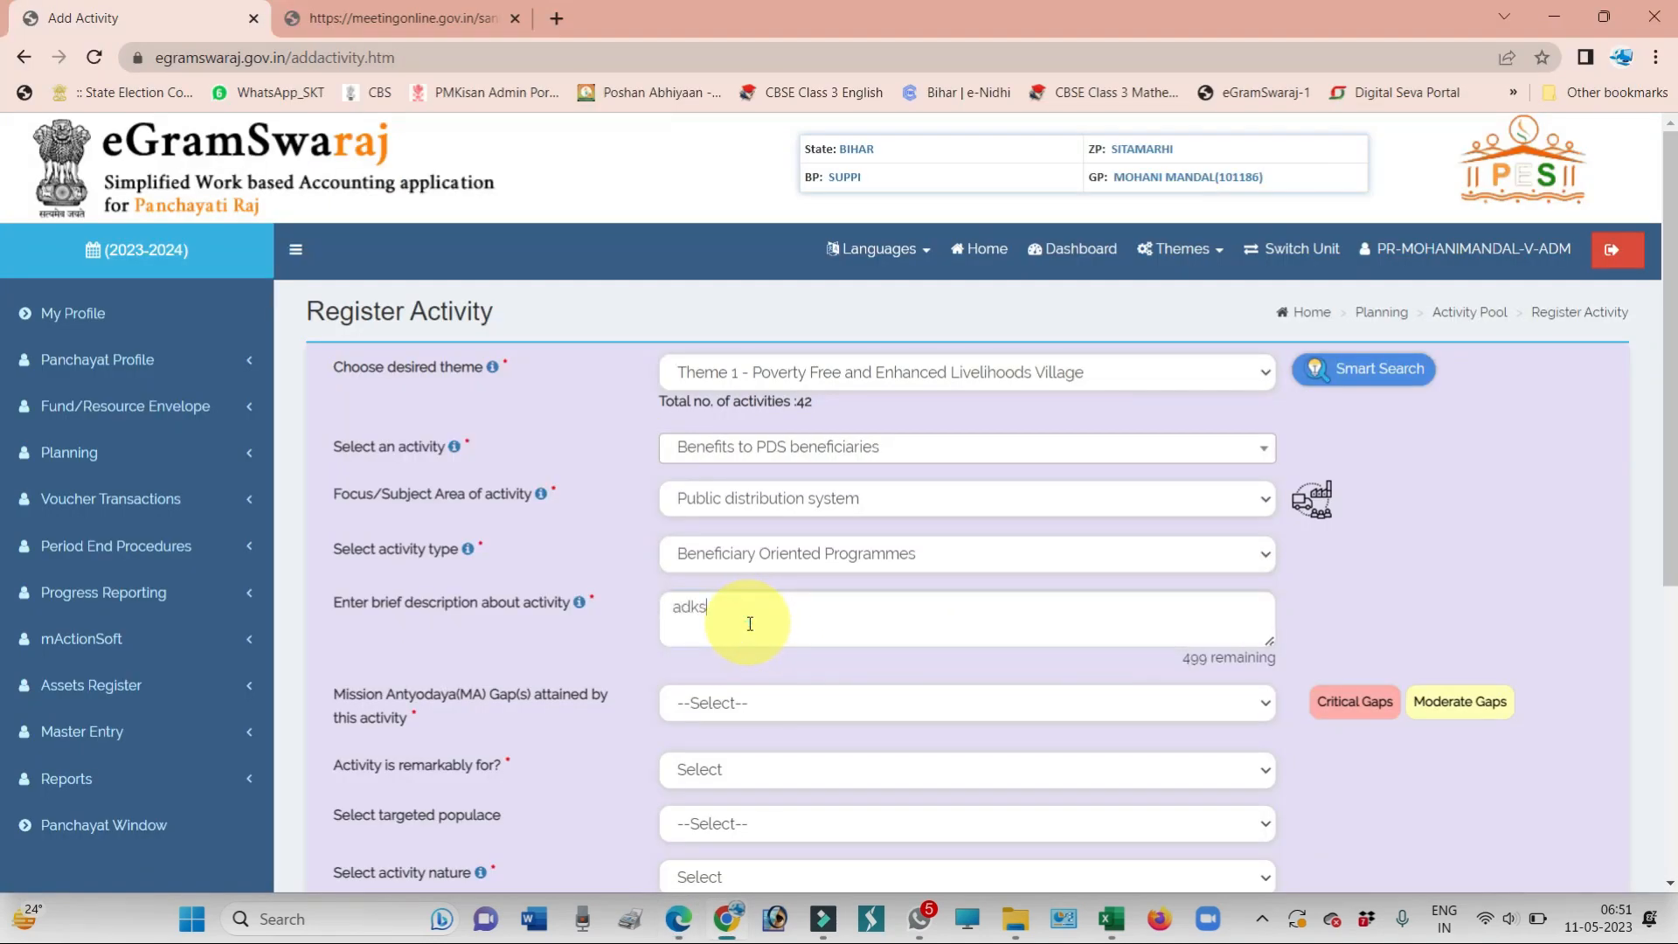
left_click(732, 707)
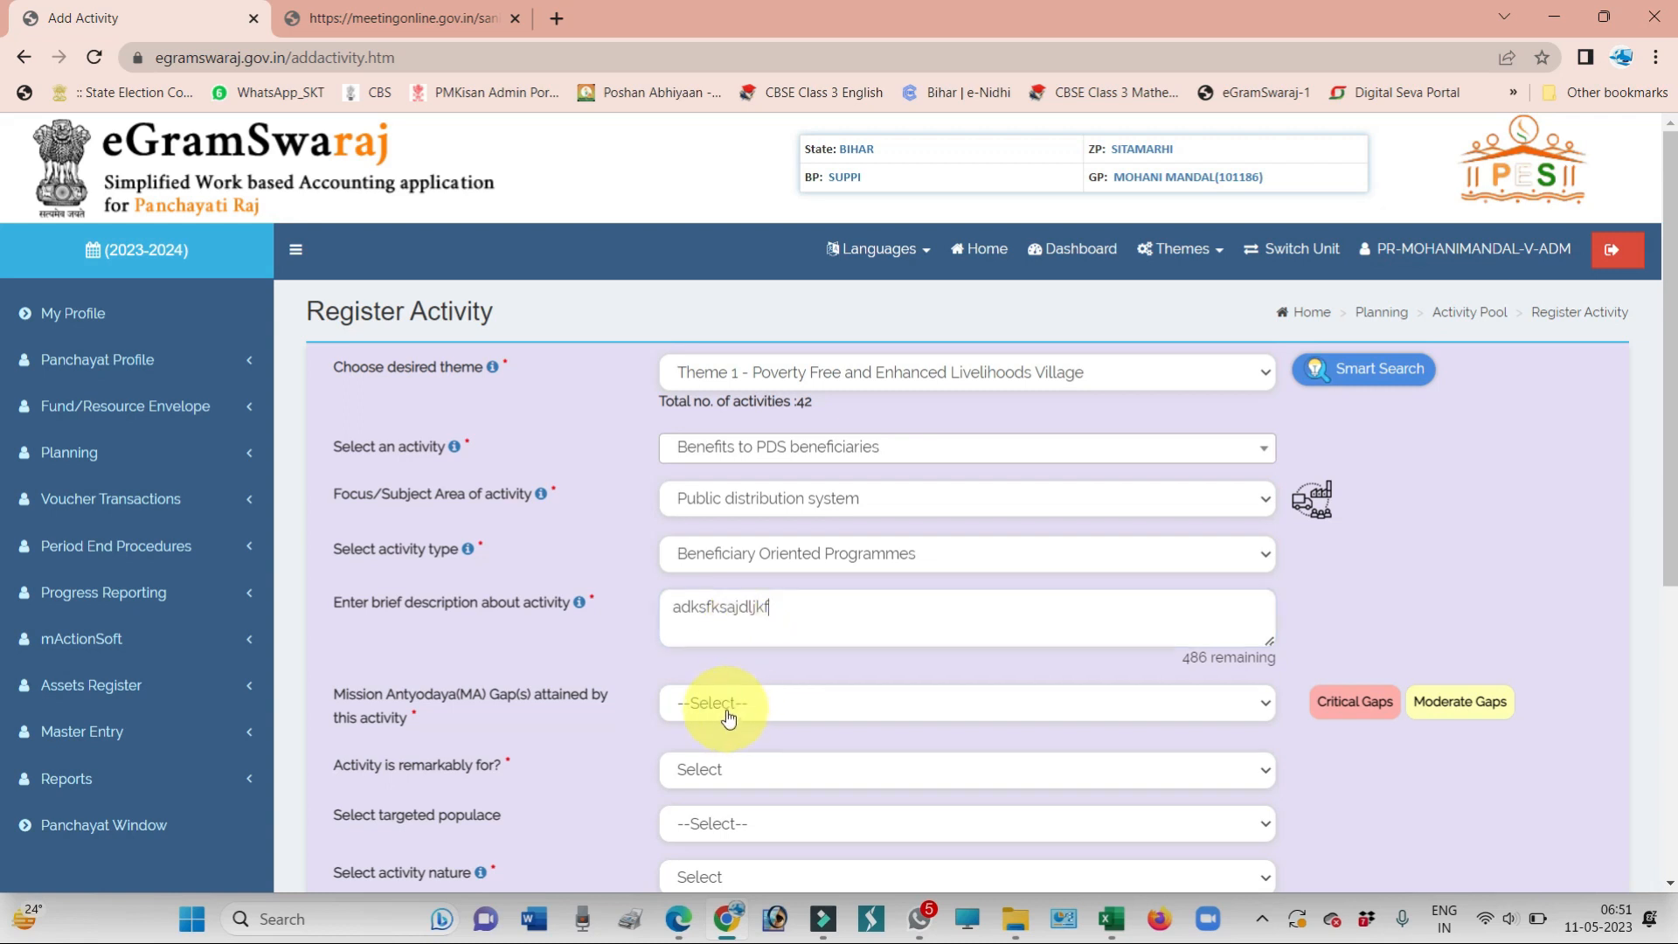
left_click(726, 710)
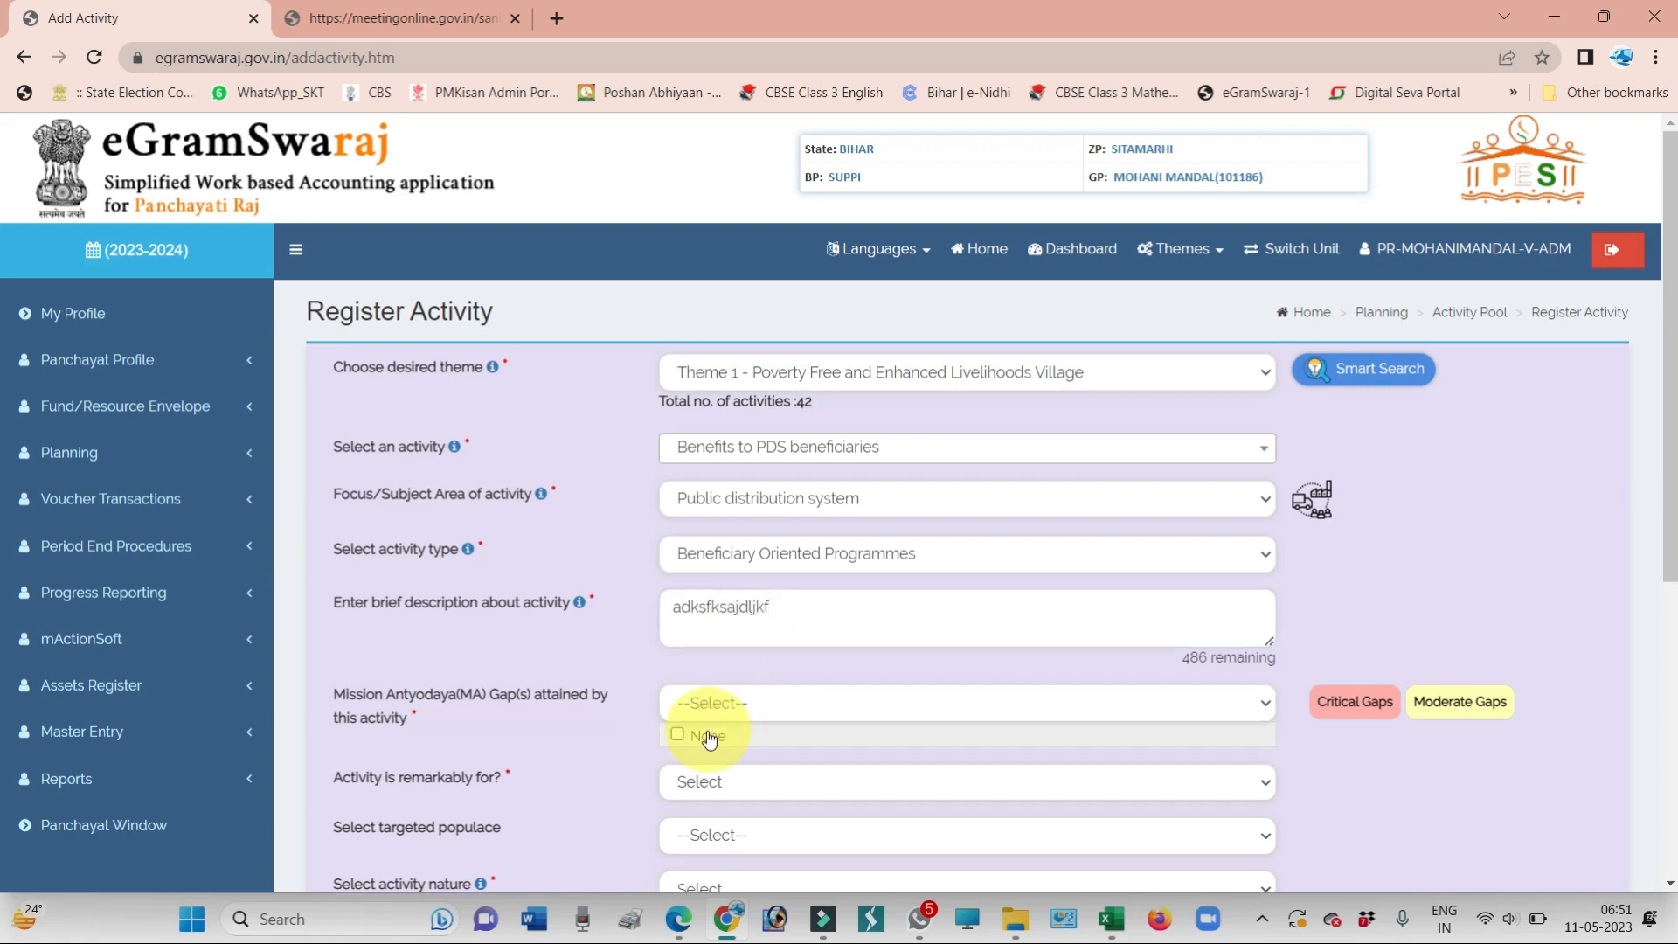
left_click(704, 737)
Set the activity as remarkably for All and include All in the targeted populace
left_click_drag(1669, 468, 1669, 618)
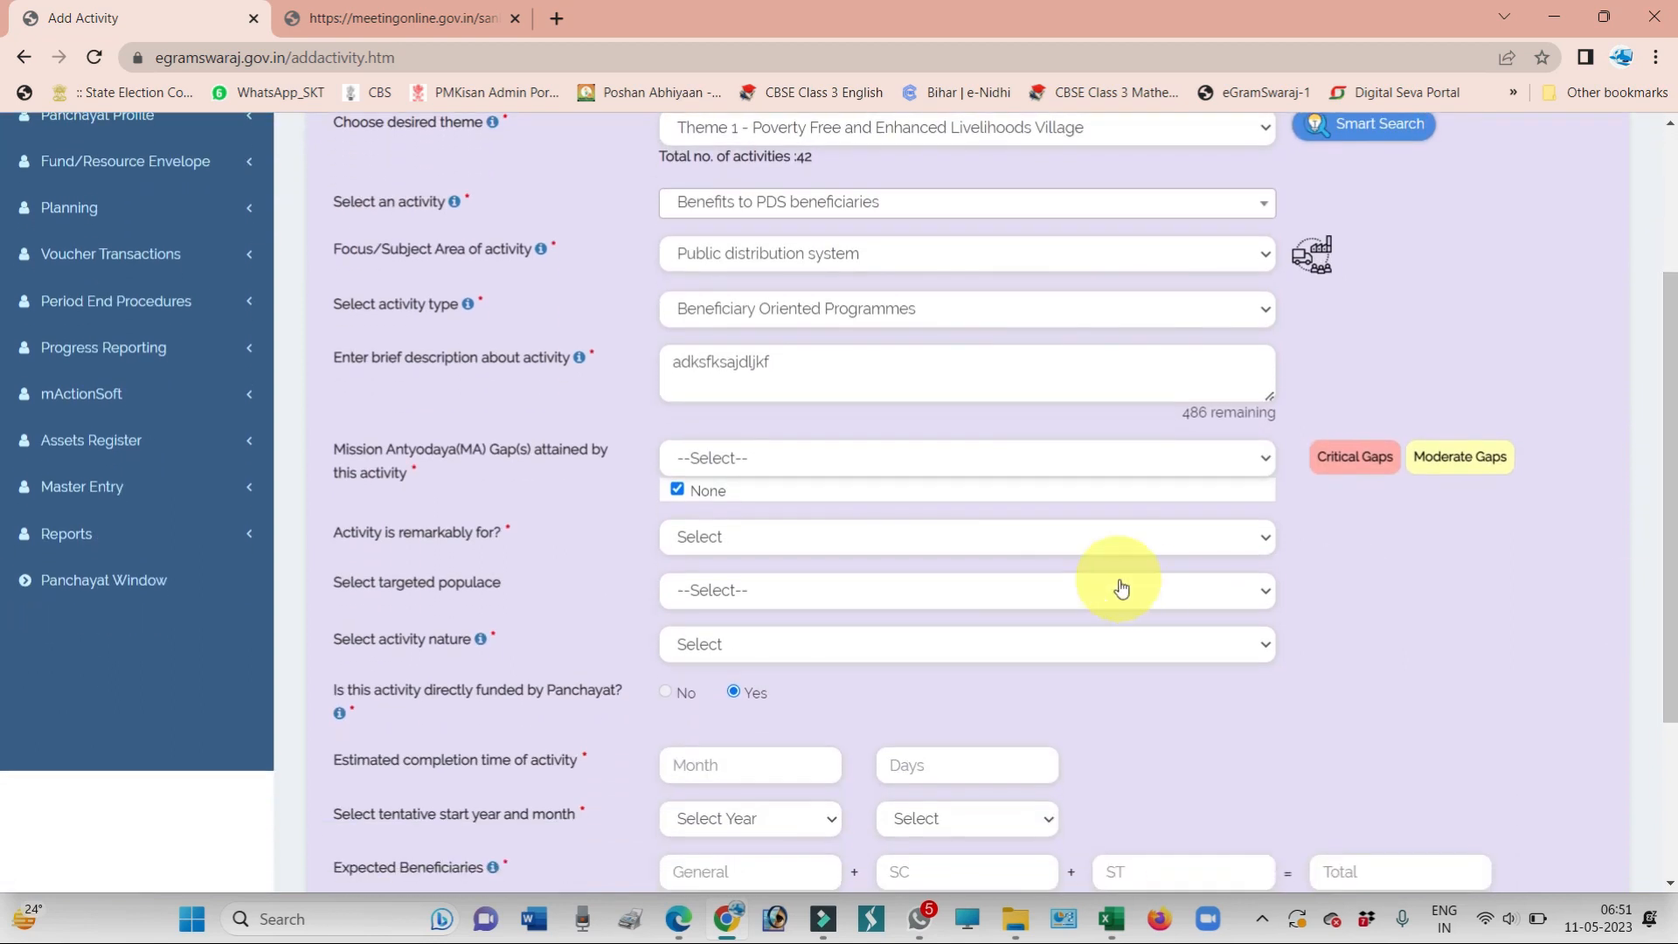
left_click(825, 534)
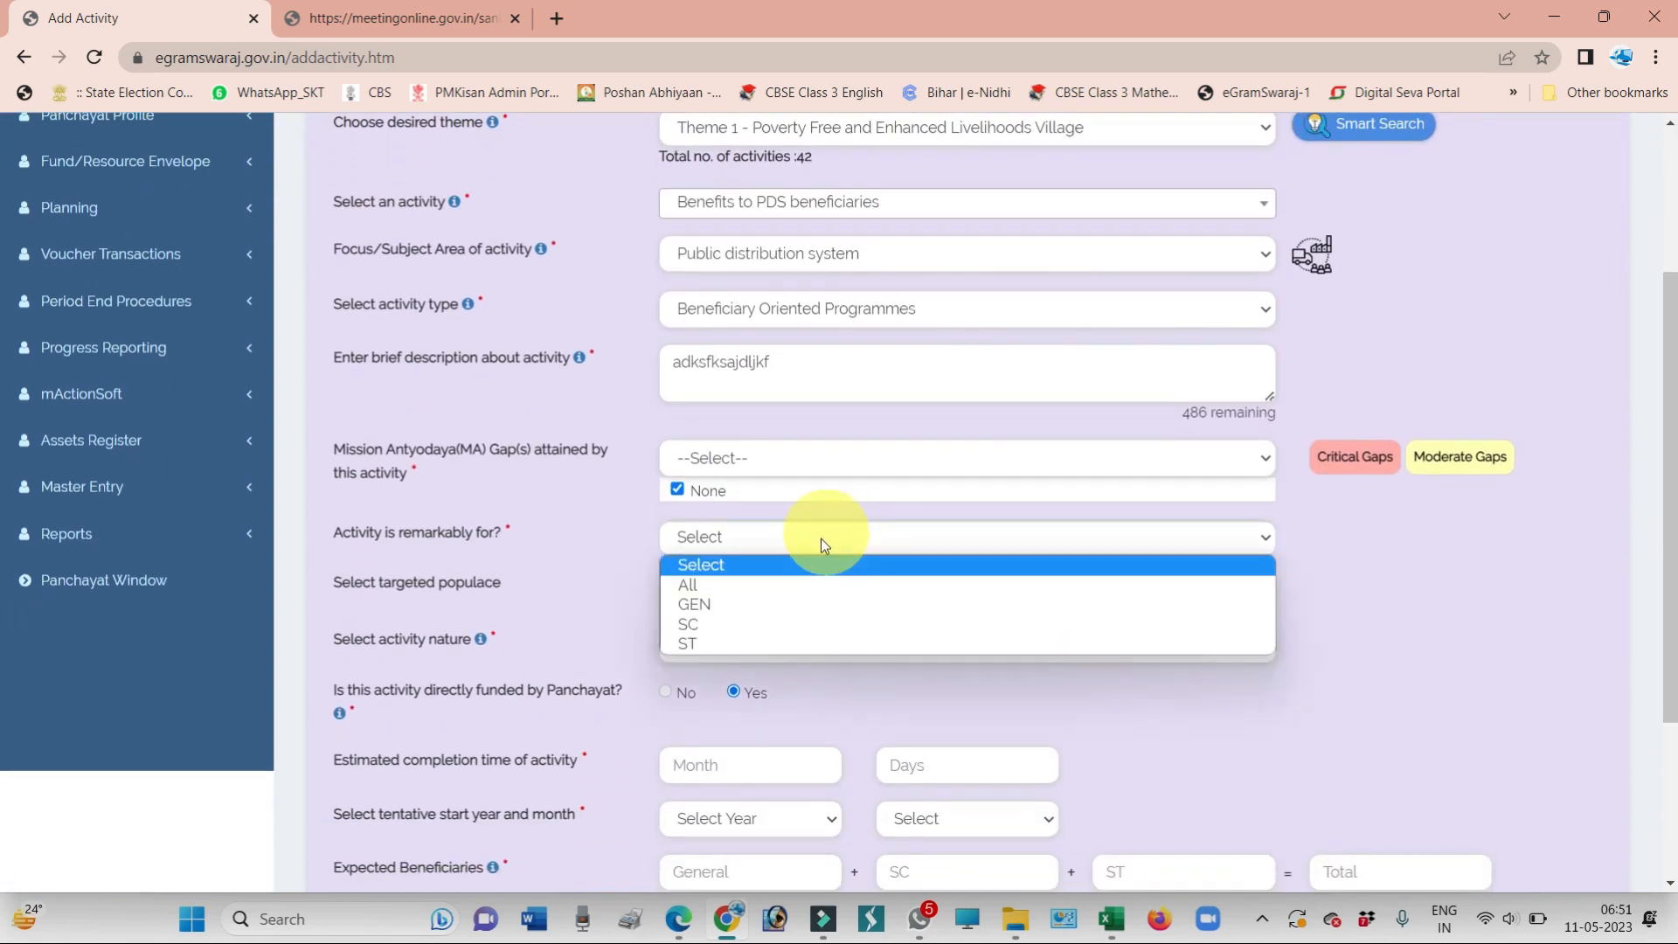
left_click(736, 585)
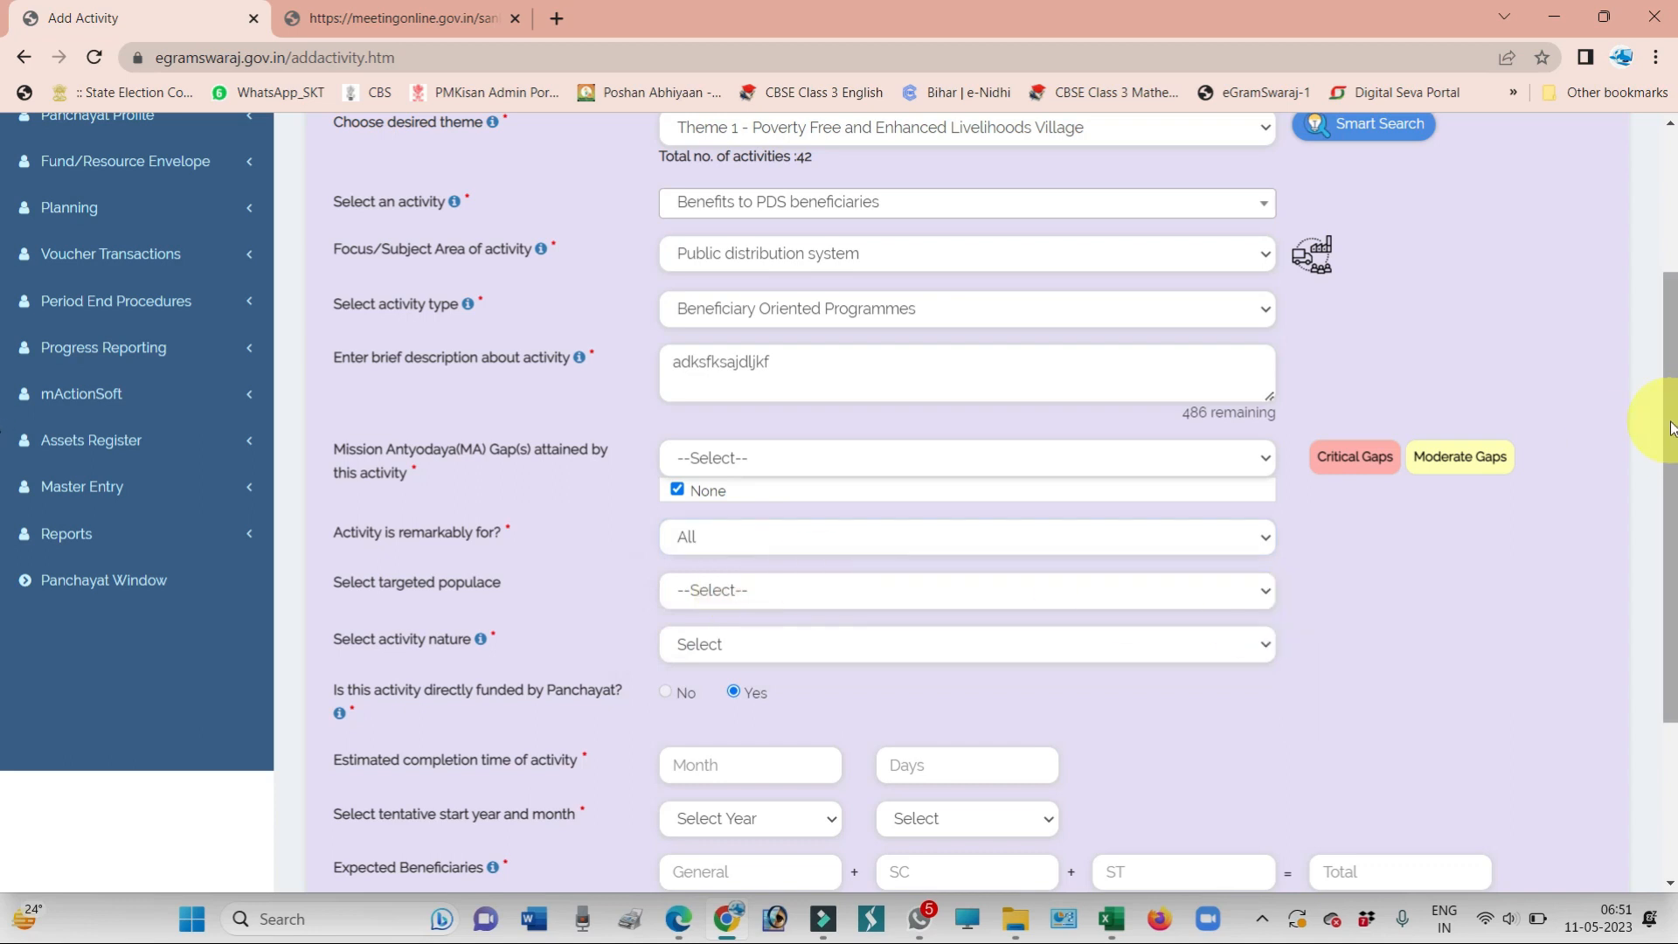
left_click_drag(1670, 428, 1670, 527)
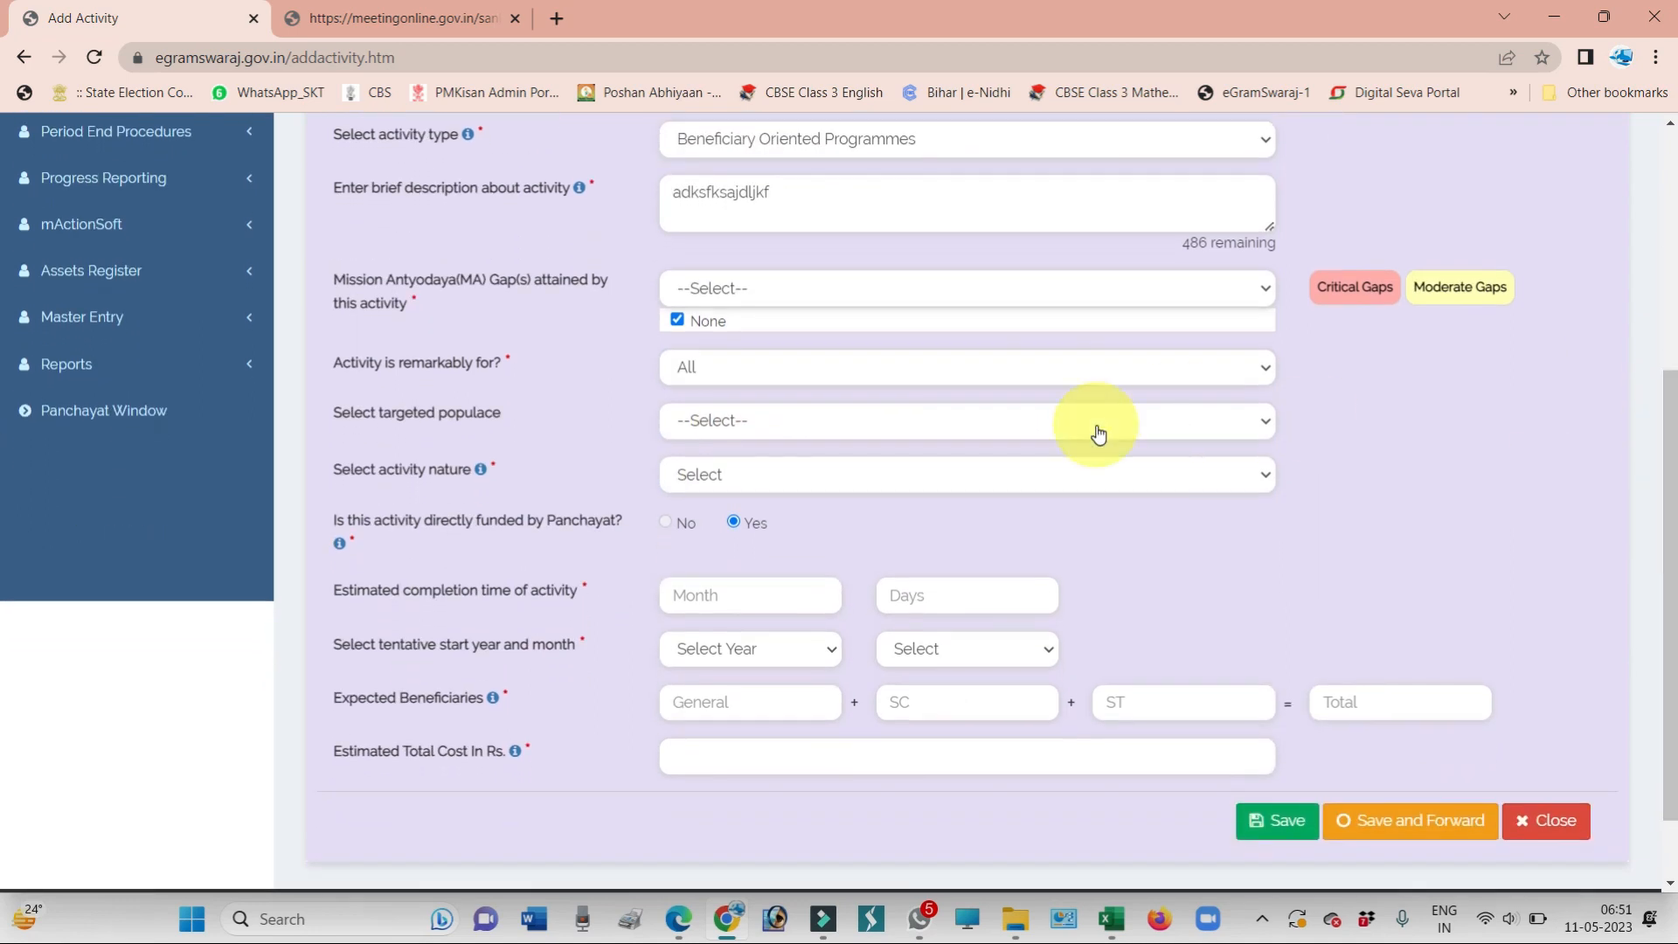
left_click(817, 426)
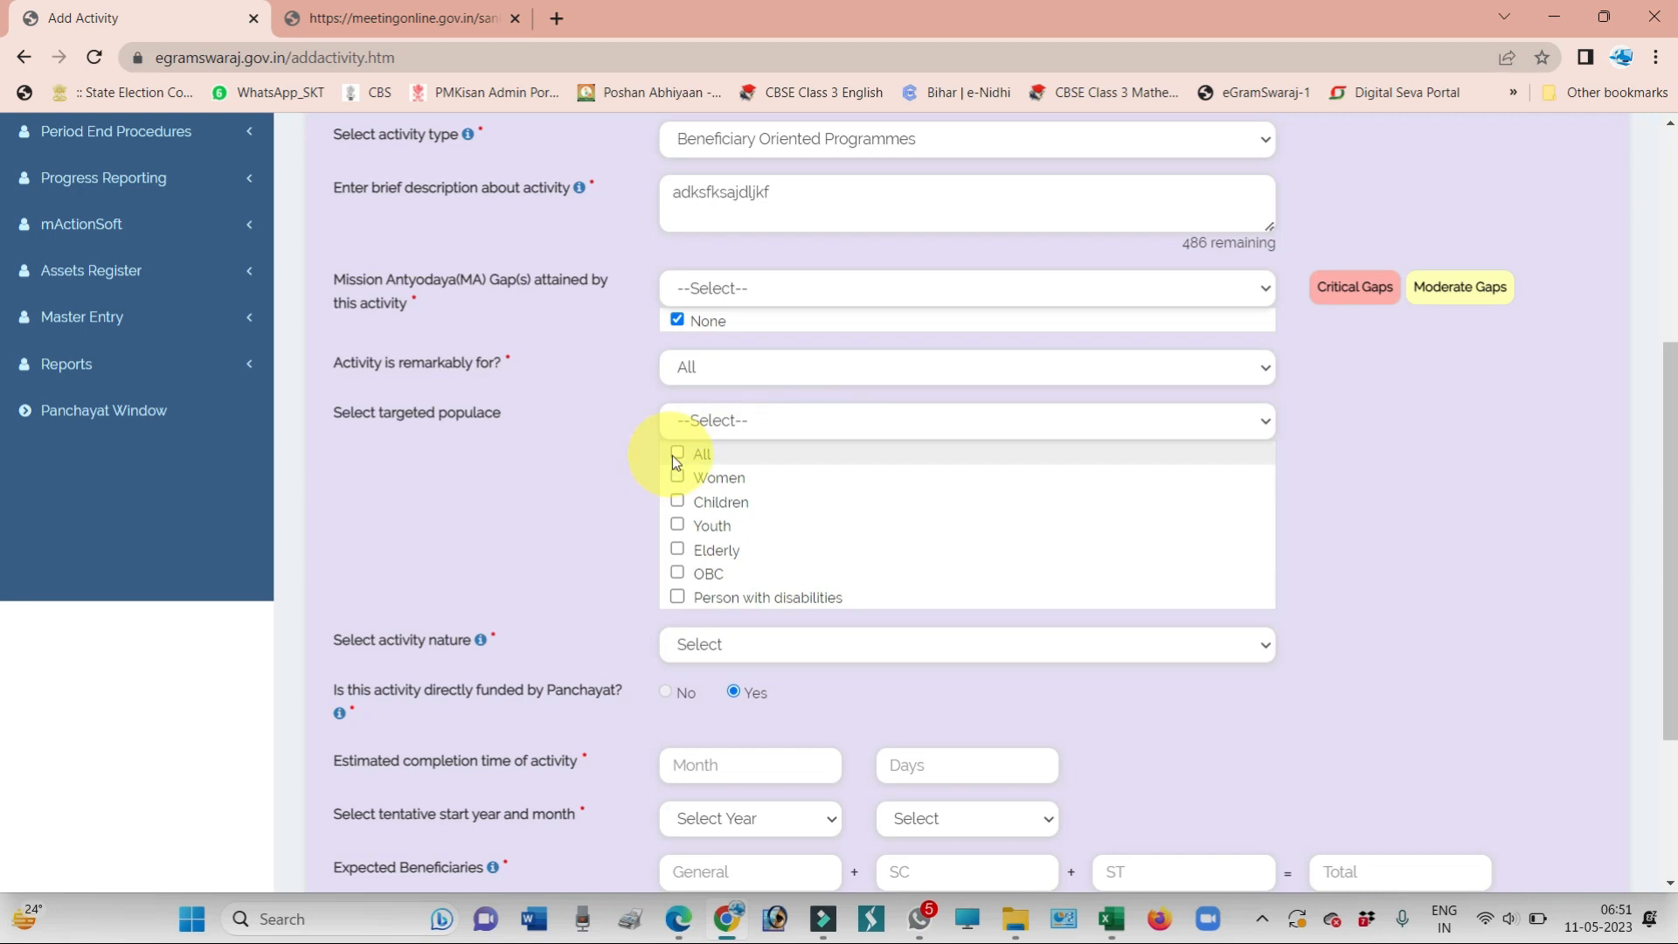
left_click(678, 457)
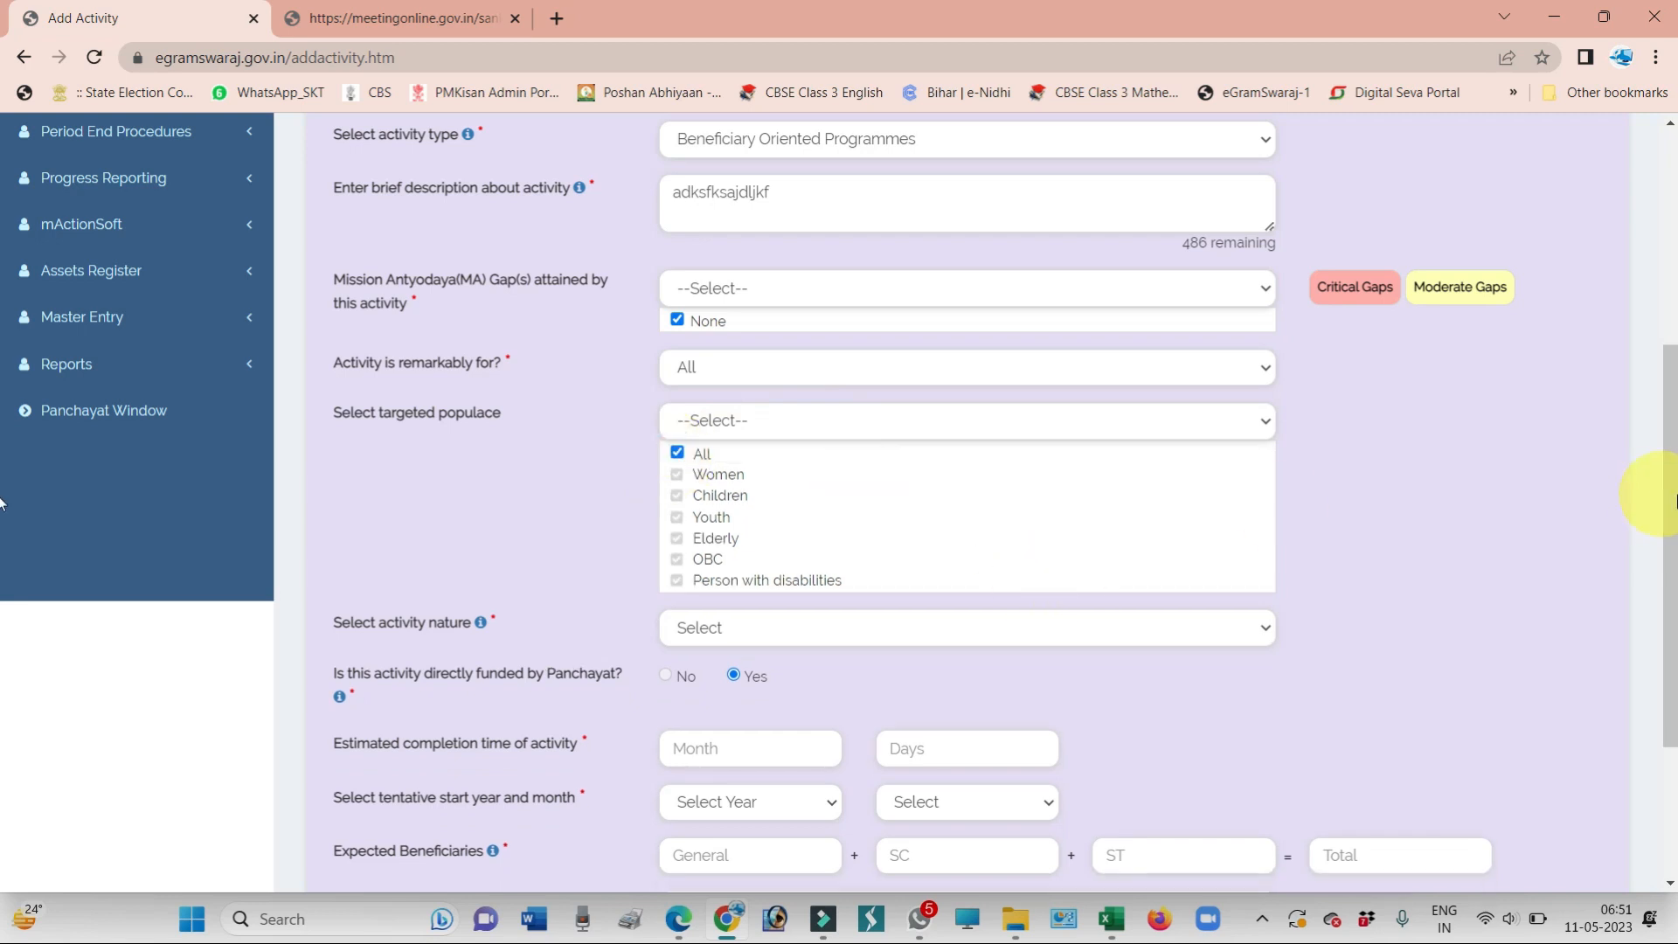
Set the activity nature to New/Fresh and mark the activity as not directly funded by the Panchayat
left_click_drag(1667, 489, 1671, 653)
left_click(928, 405)
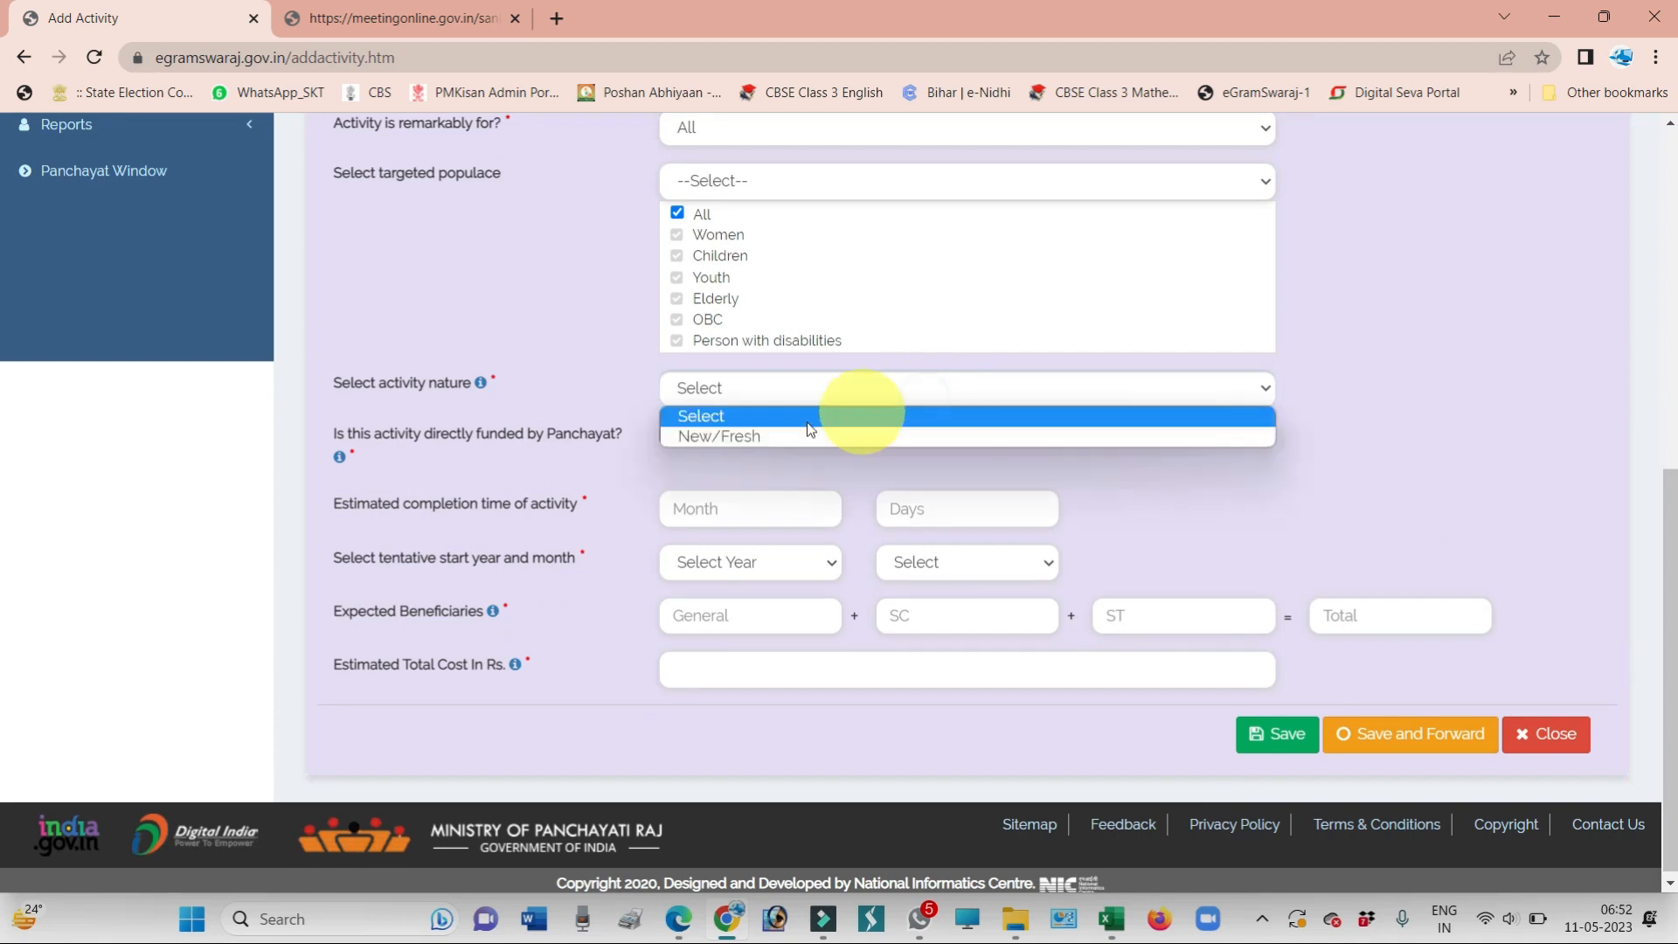
left_click(780, 433)
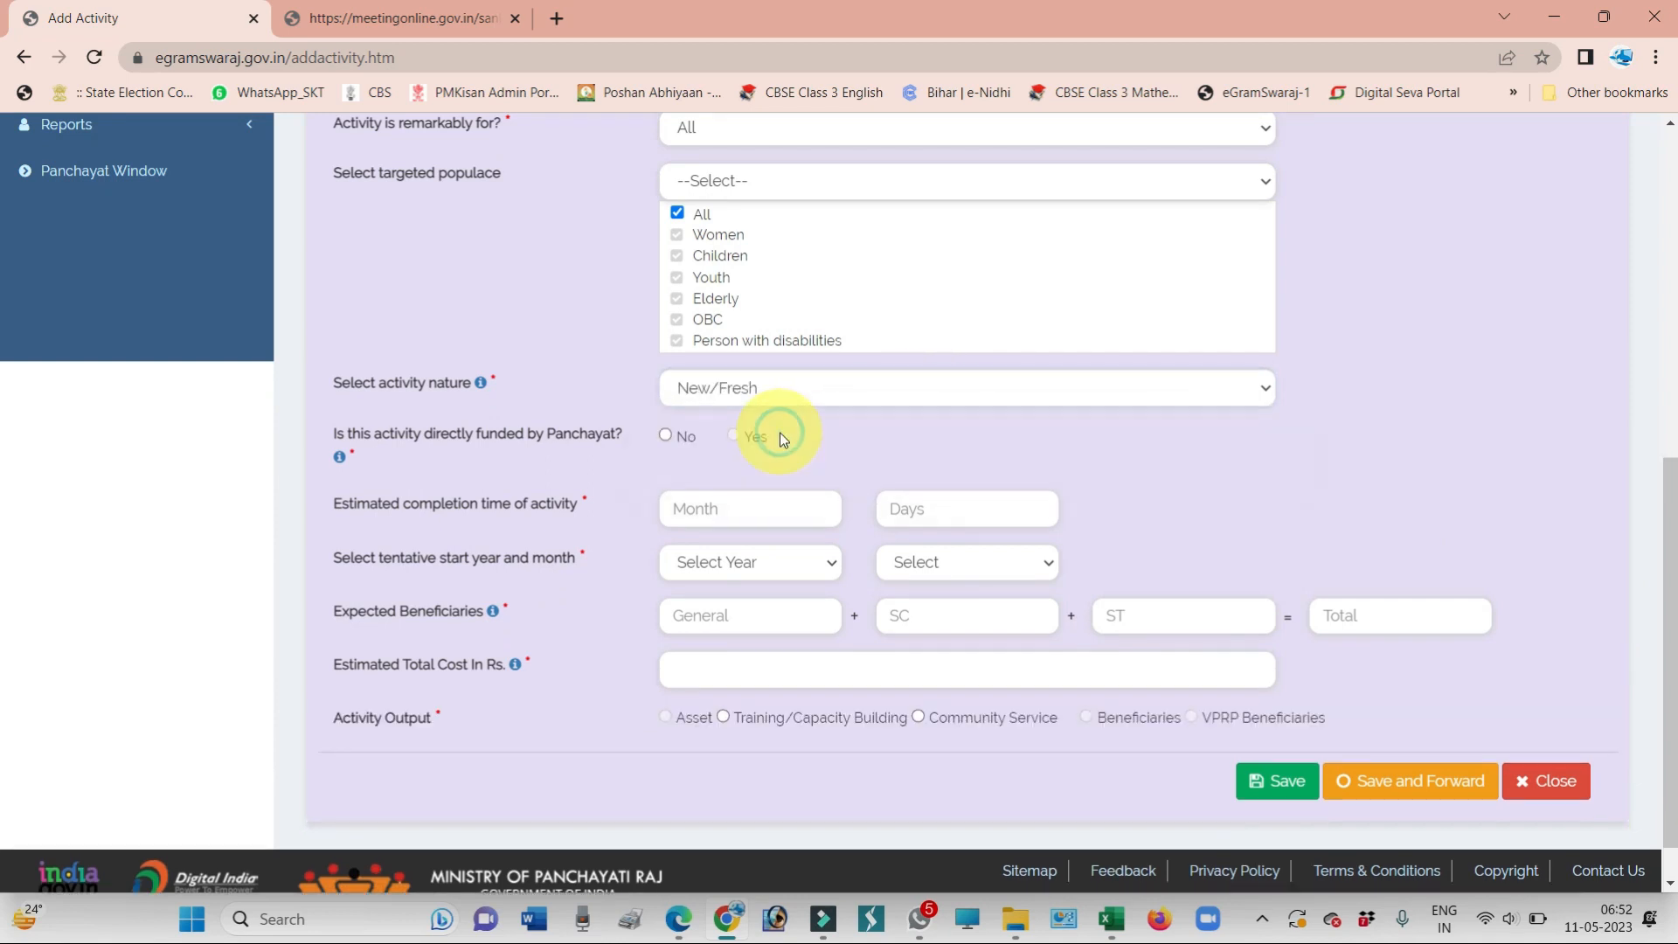
left_click(665, 435)
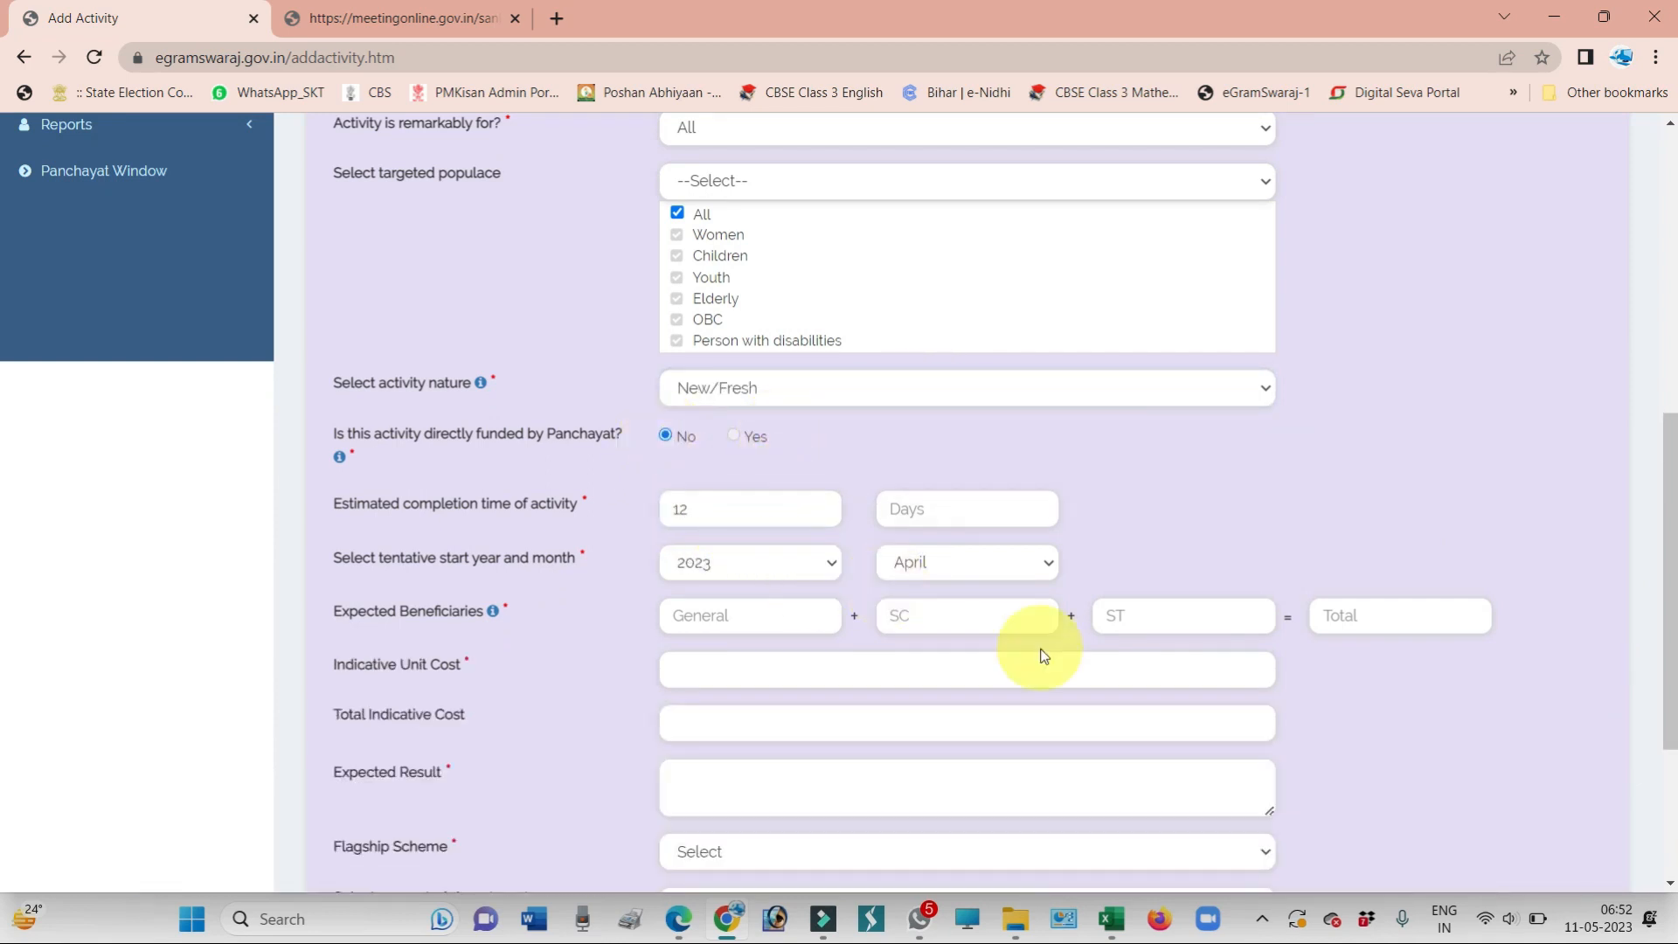
Enter 500 General and 200 SC expected beneficiaries with an indicative unit cost of 1, and recheck the form's entries
left_click_drag(1669, 476, 1668, 545)
left_click(769, 470)
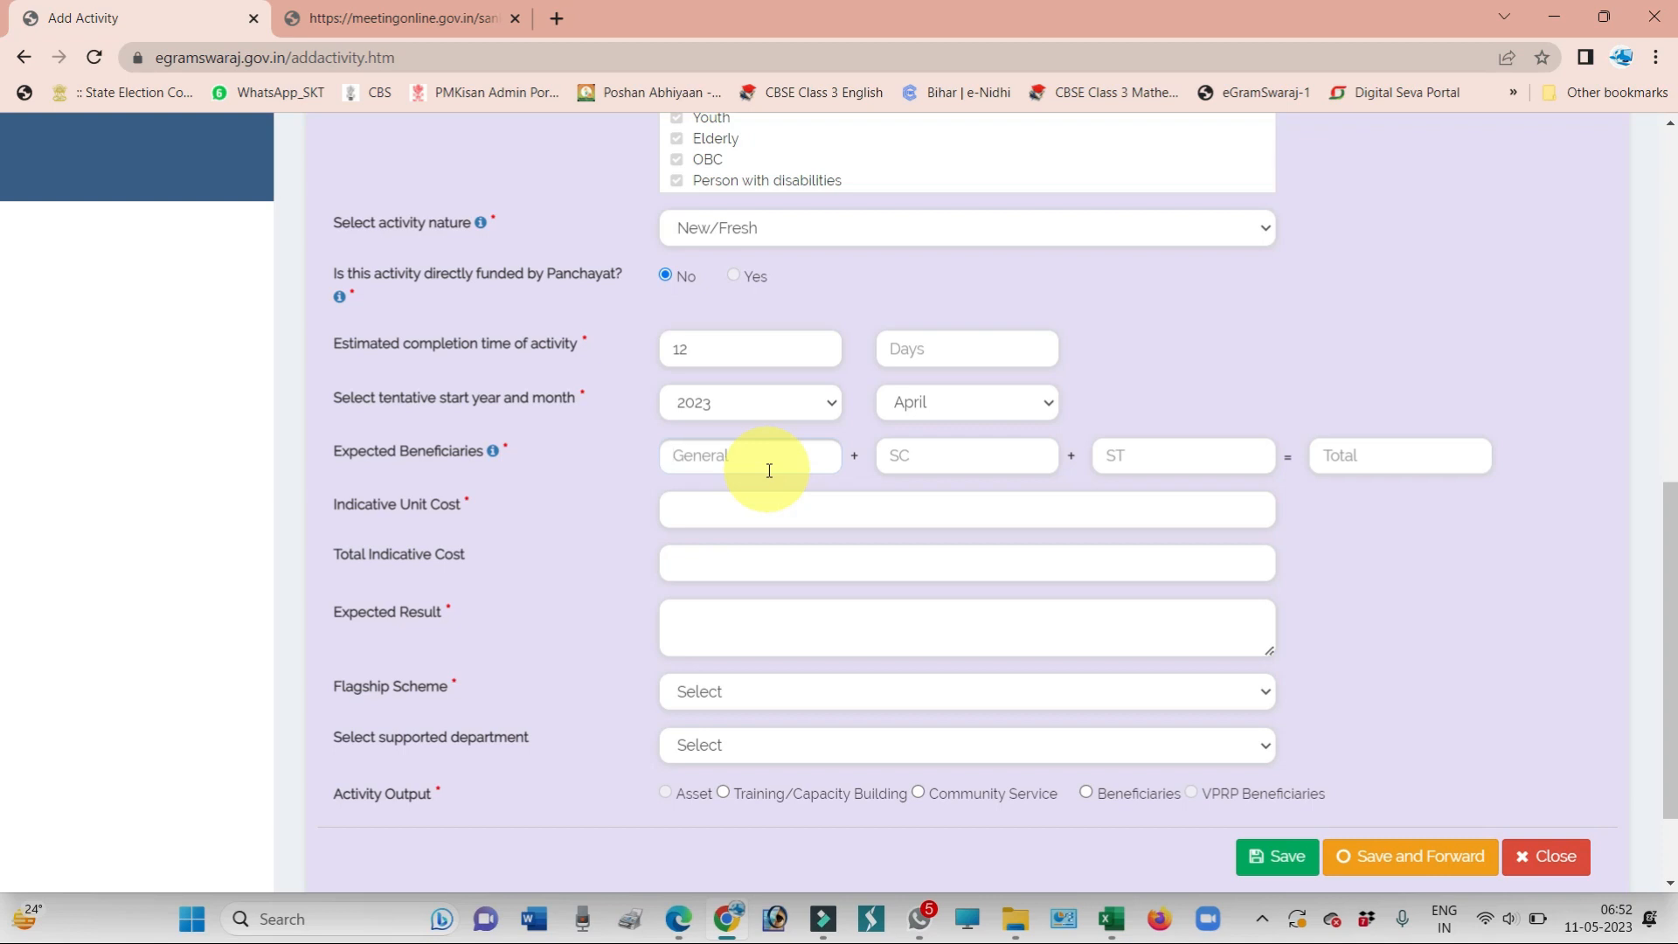
type("500")
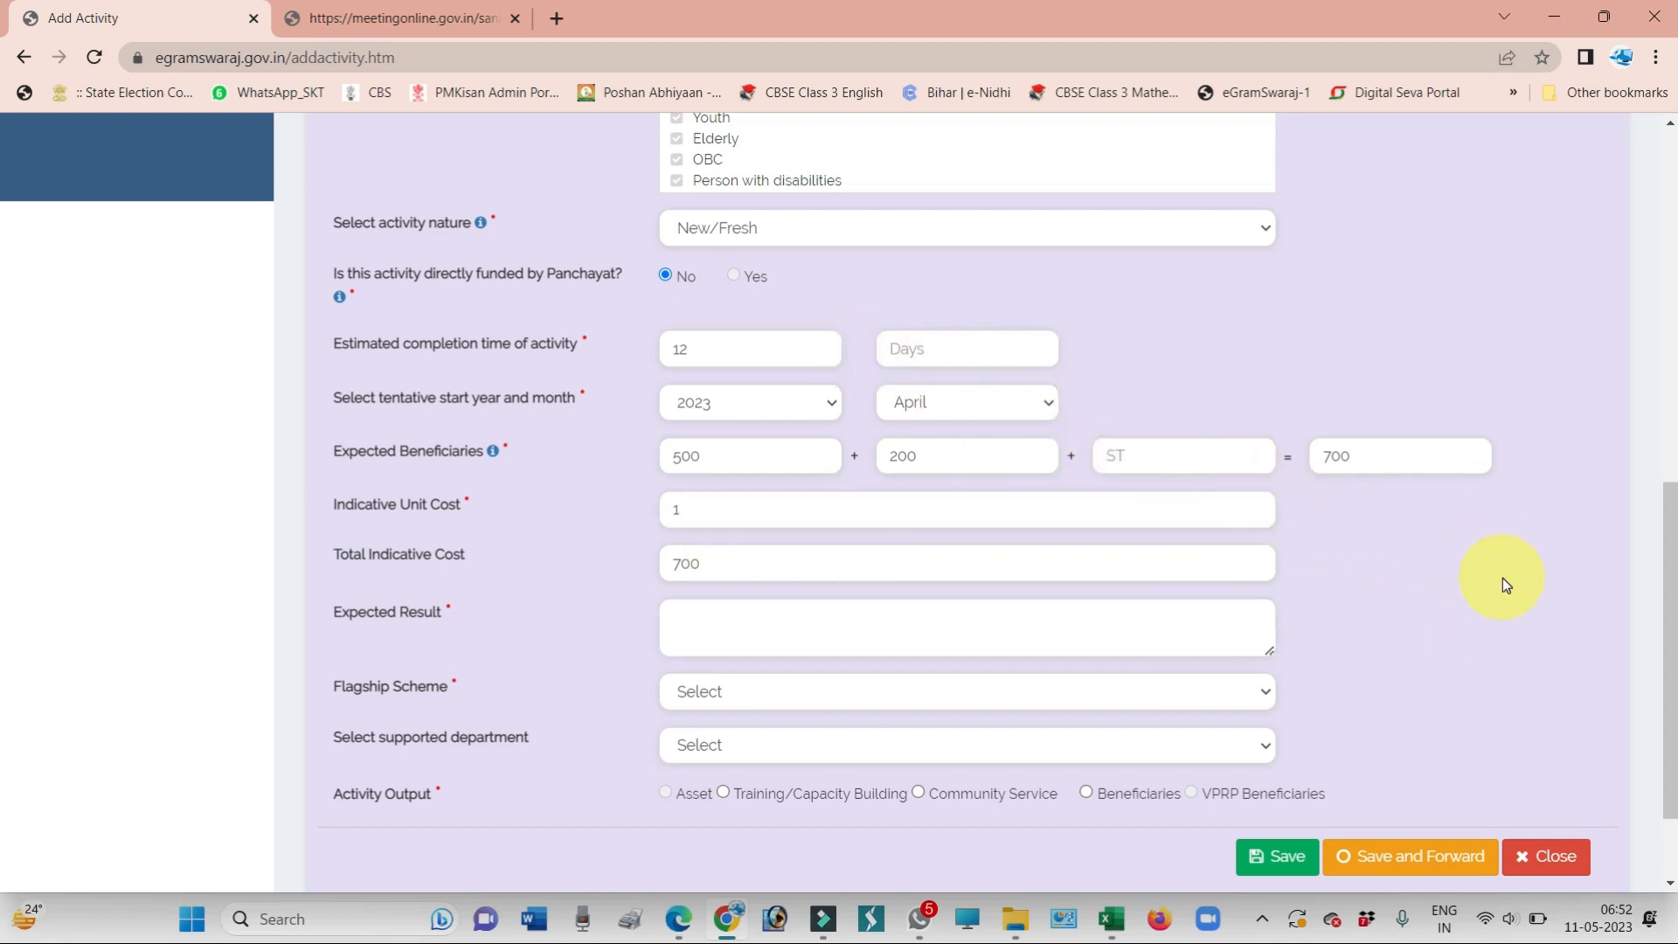
left_click_drag(1660, 648, 1645, 509)
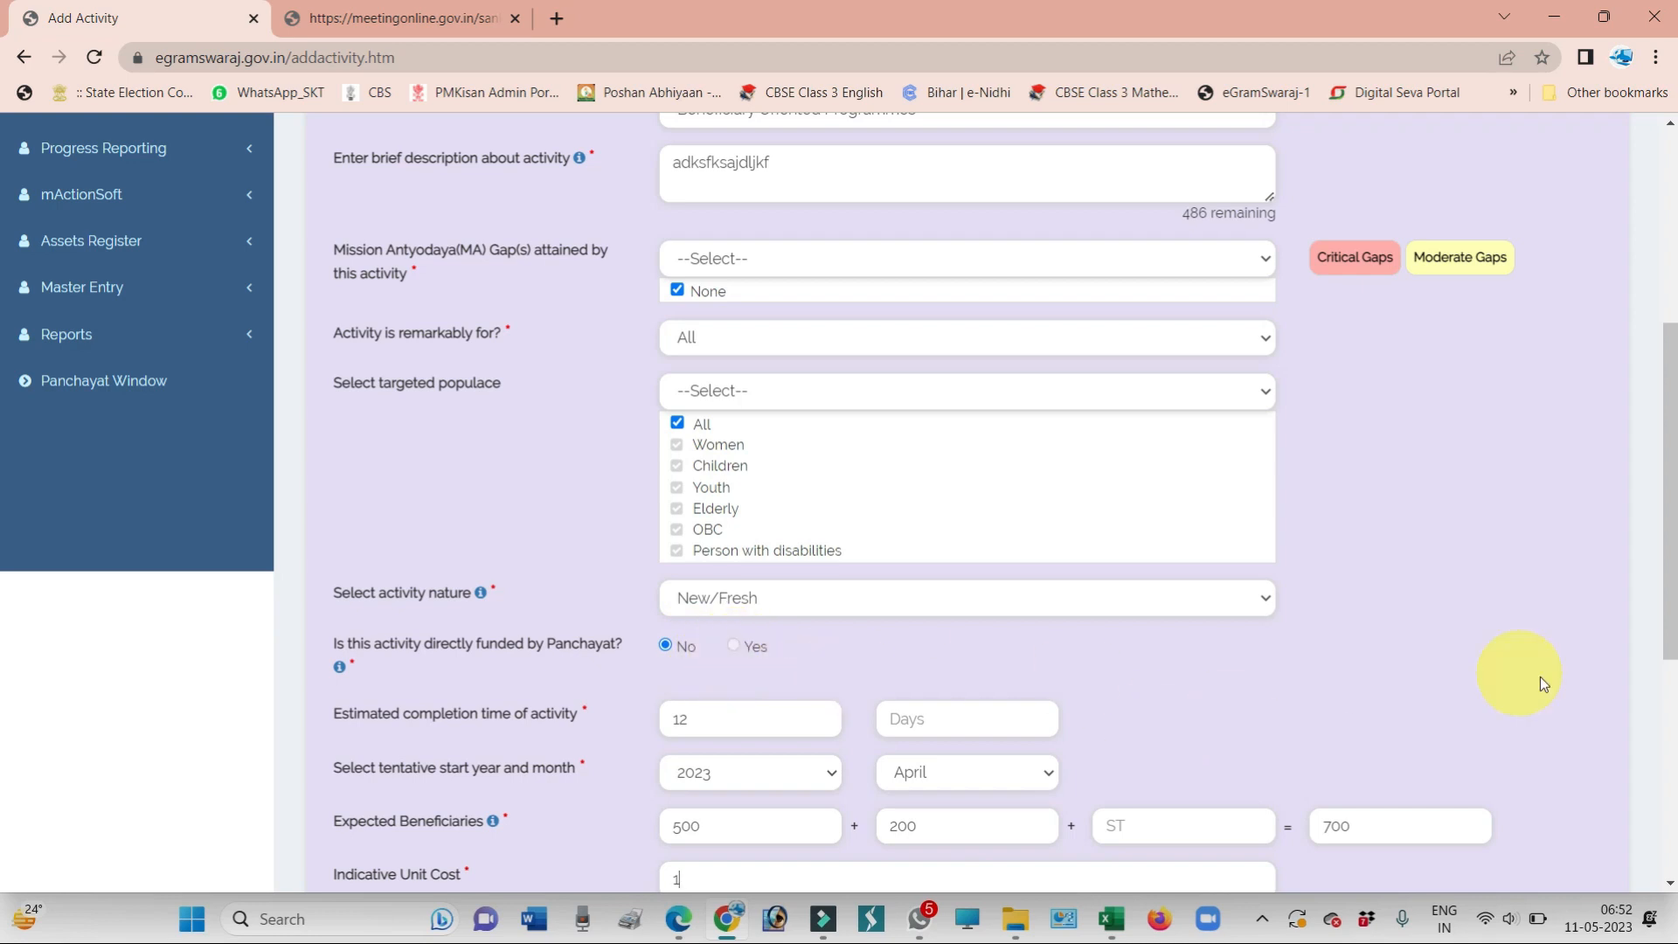
left_click_drag(1651, 480, 1671, 651)
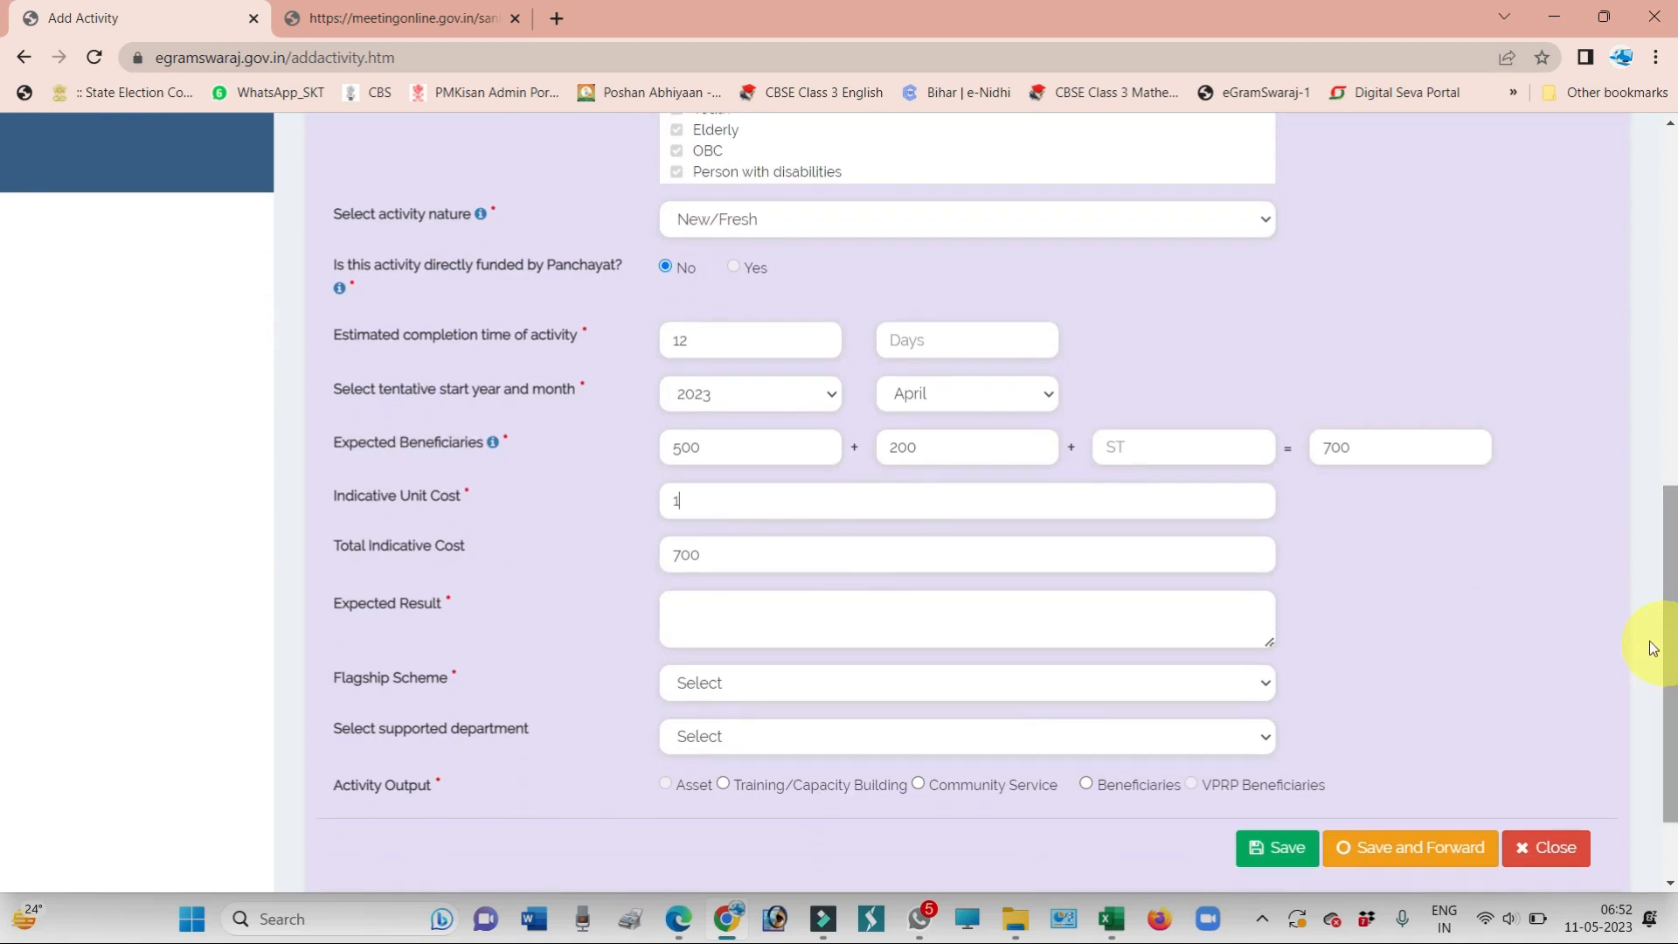
left_click(758, 563)
left_click(749, 564)
left_click(861, 603)
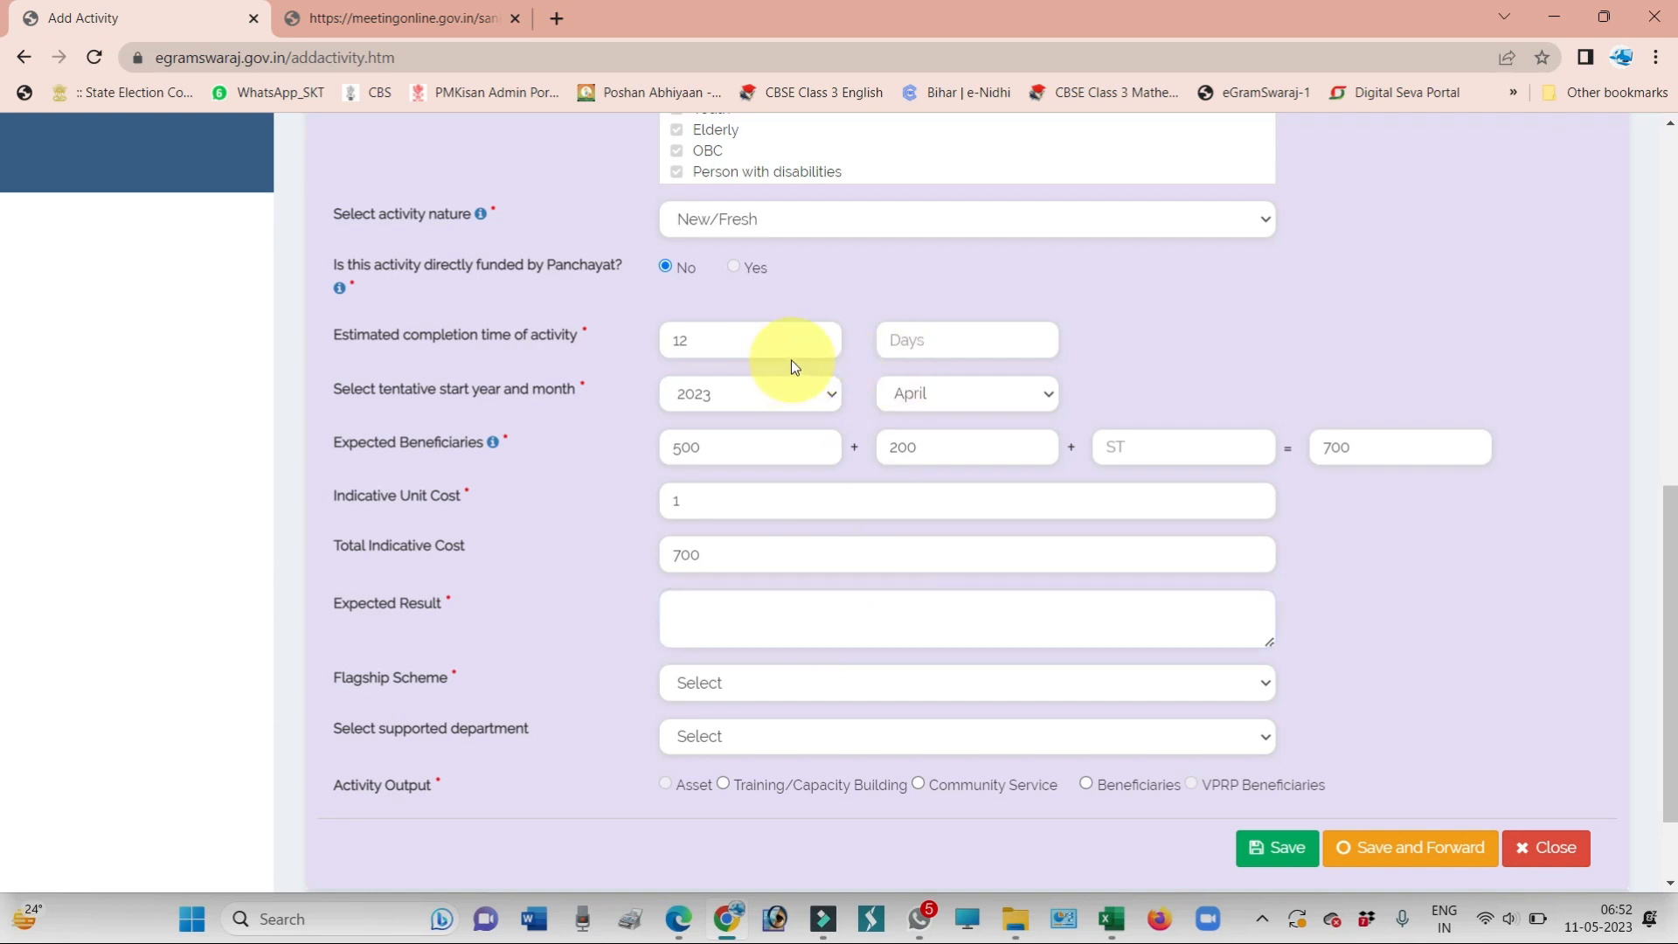
Set the estimated completion time to 3 months and enter gadfgfd as the expected result
left_click(750, 345)
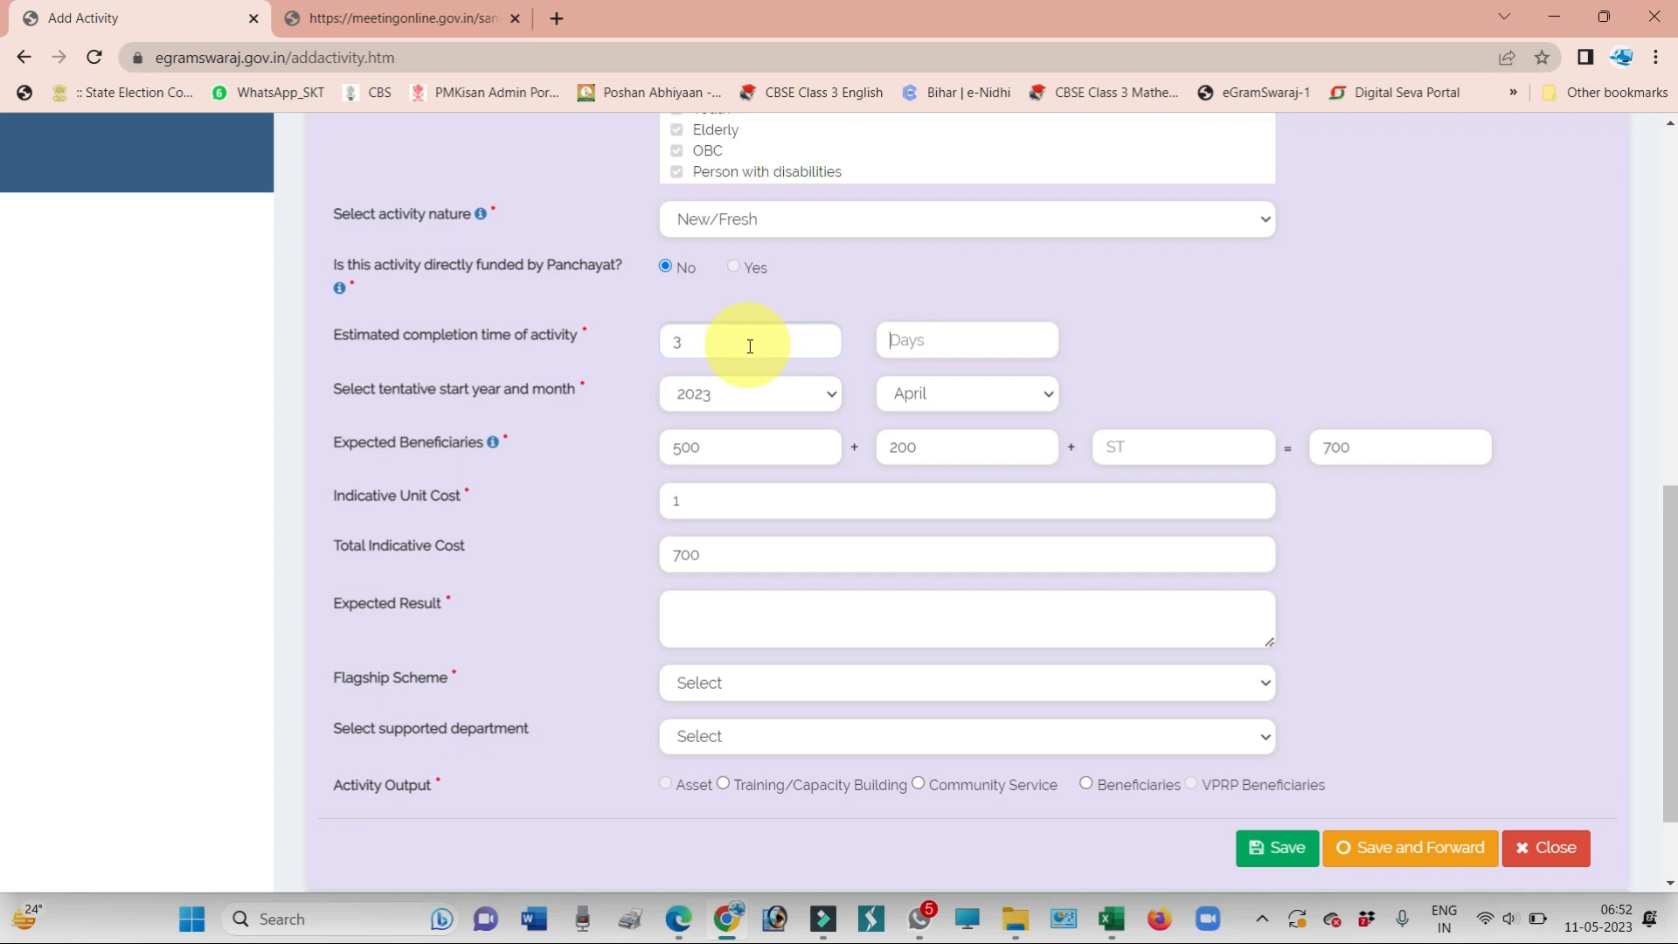
key("Tab")
key("Tab")
key("Tab")
type("1")
key("Tab")
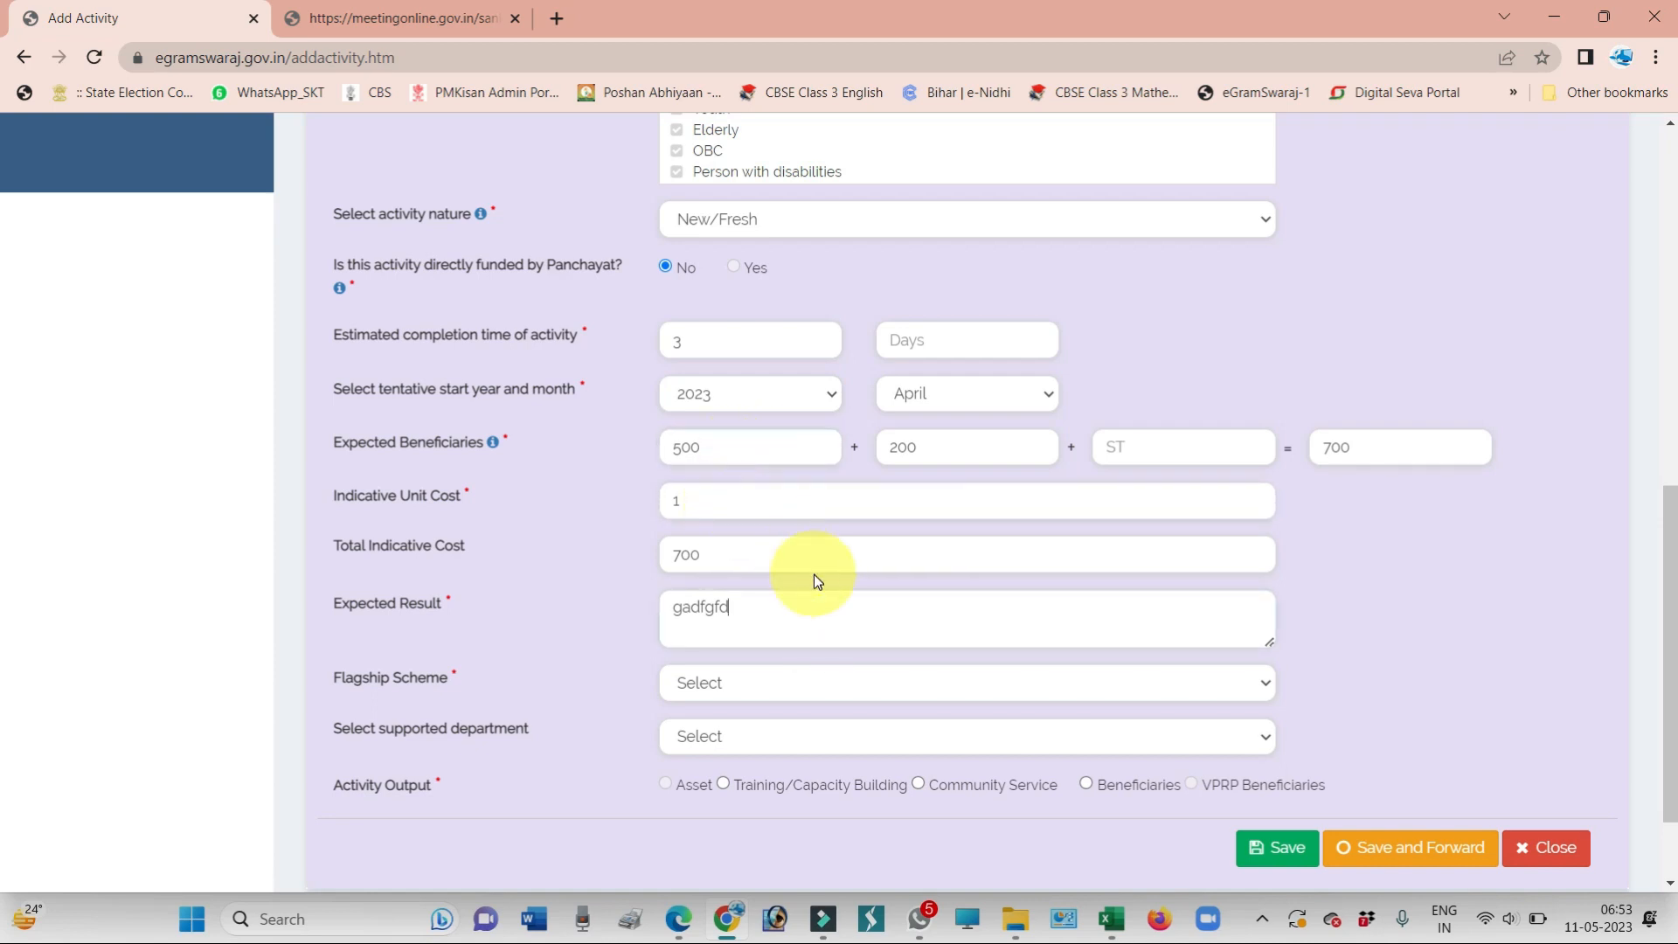
left_click(742, 635)
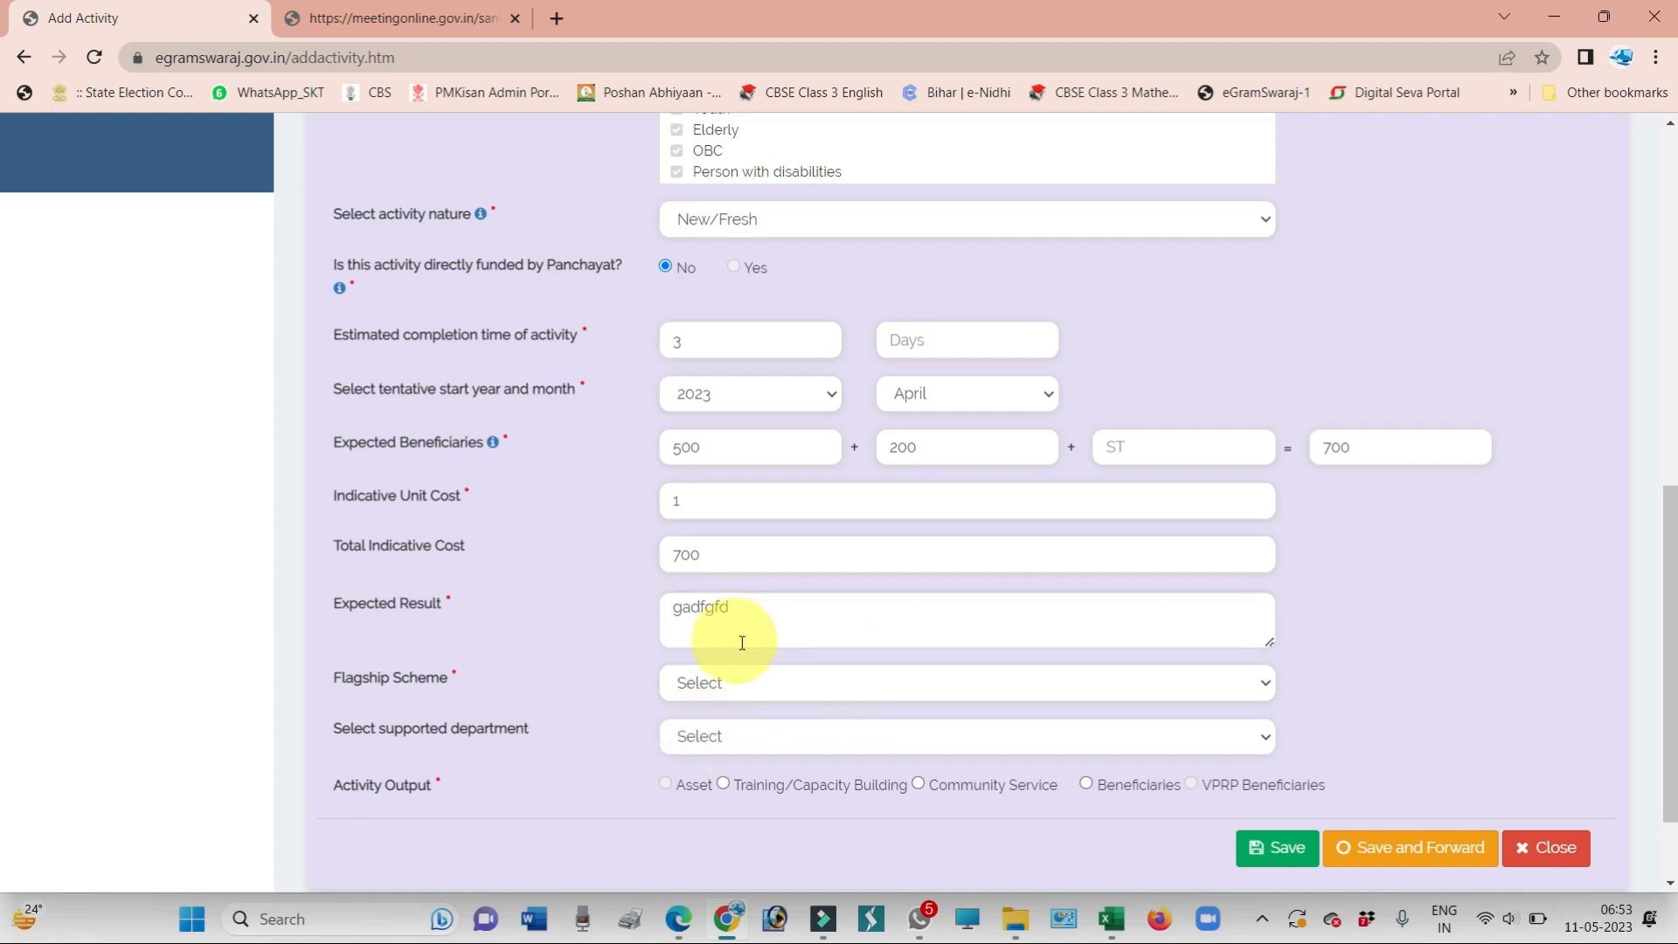
Set the flagship scheme to Digital India Land Record Modernisation Programme (DILRMP) and the supported department to Department of Land & Resources
left_click(710, 688)
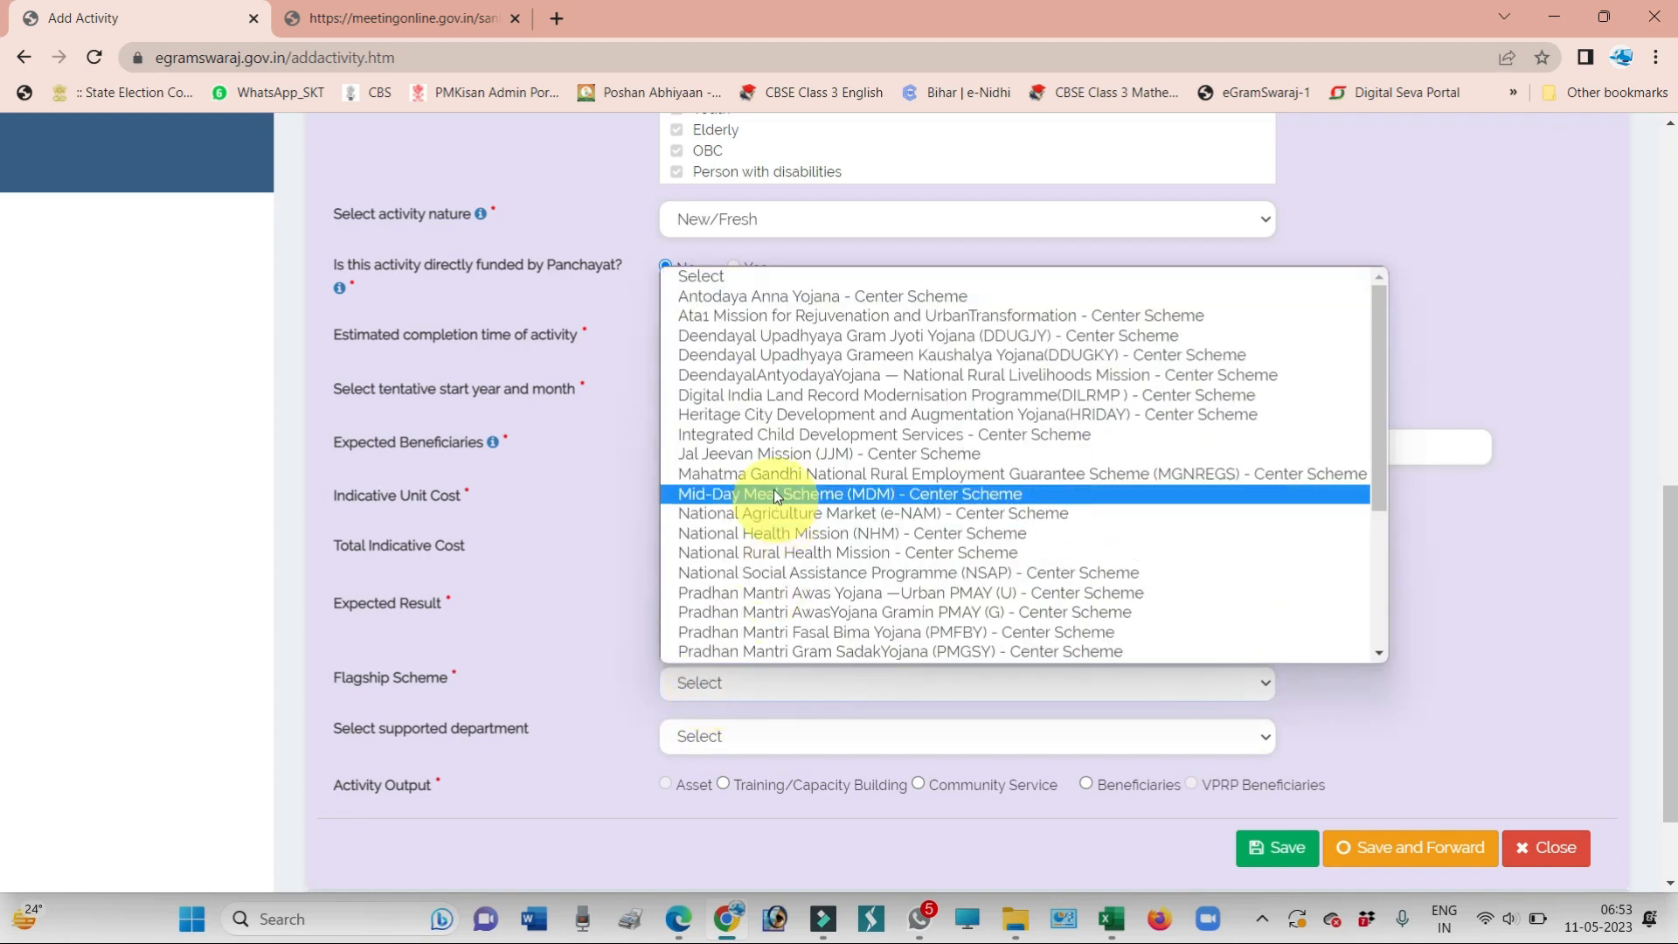
left_click(790, 396)
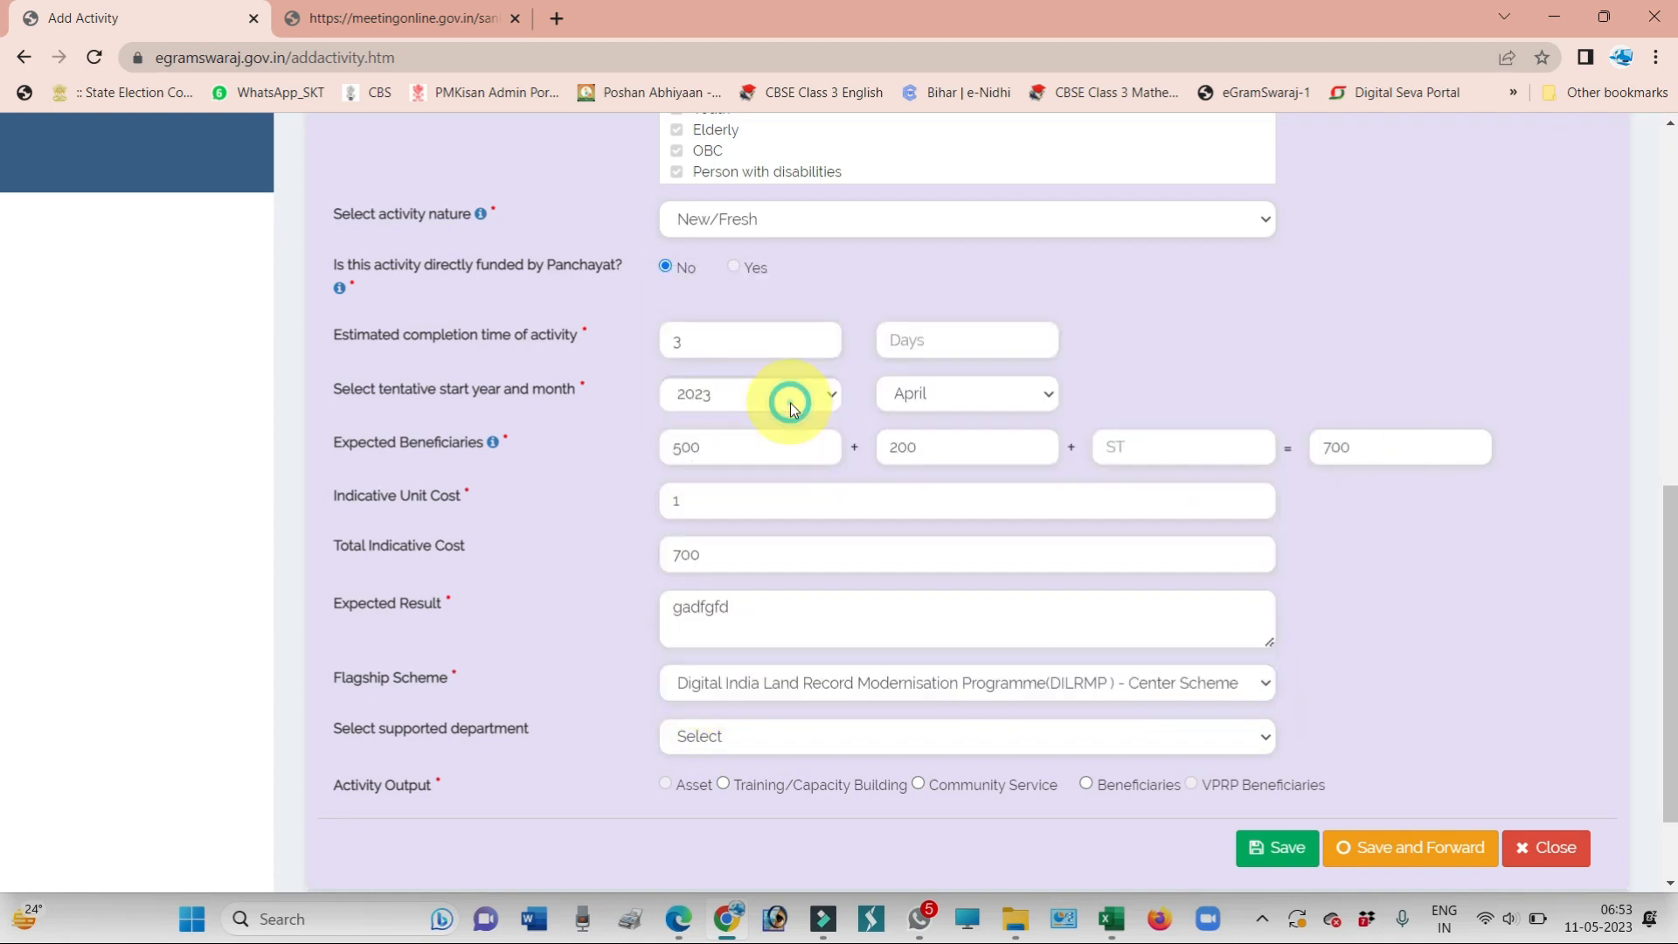
left_click(743, 736)
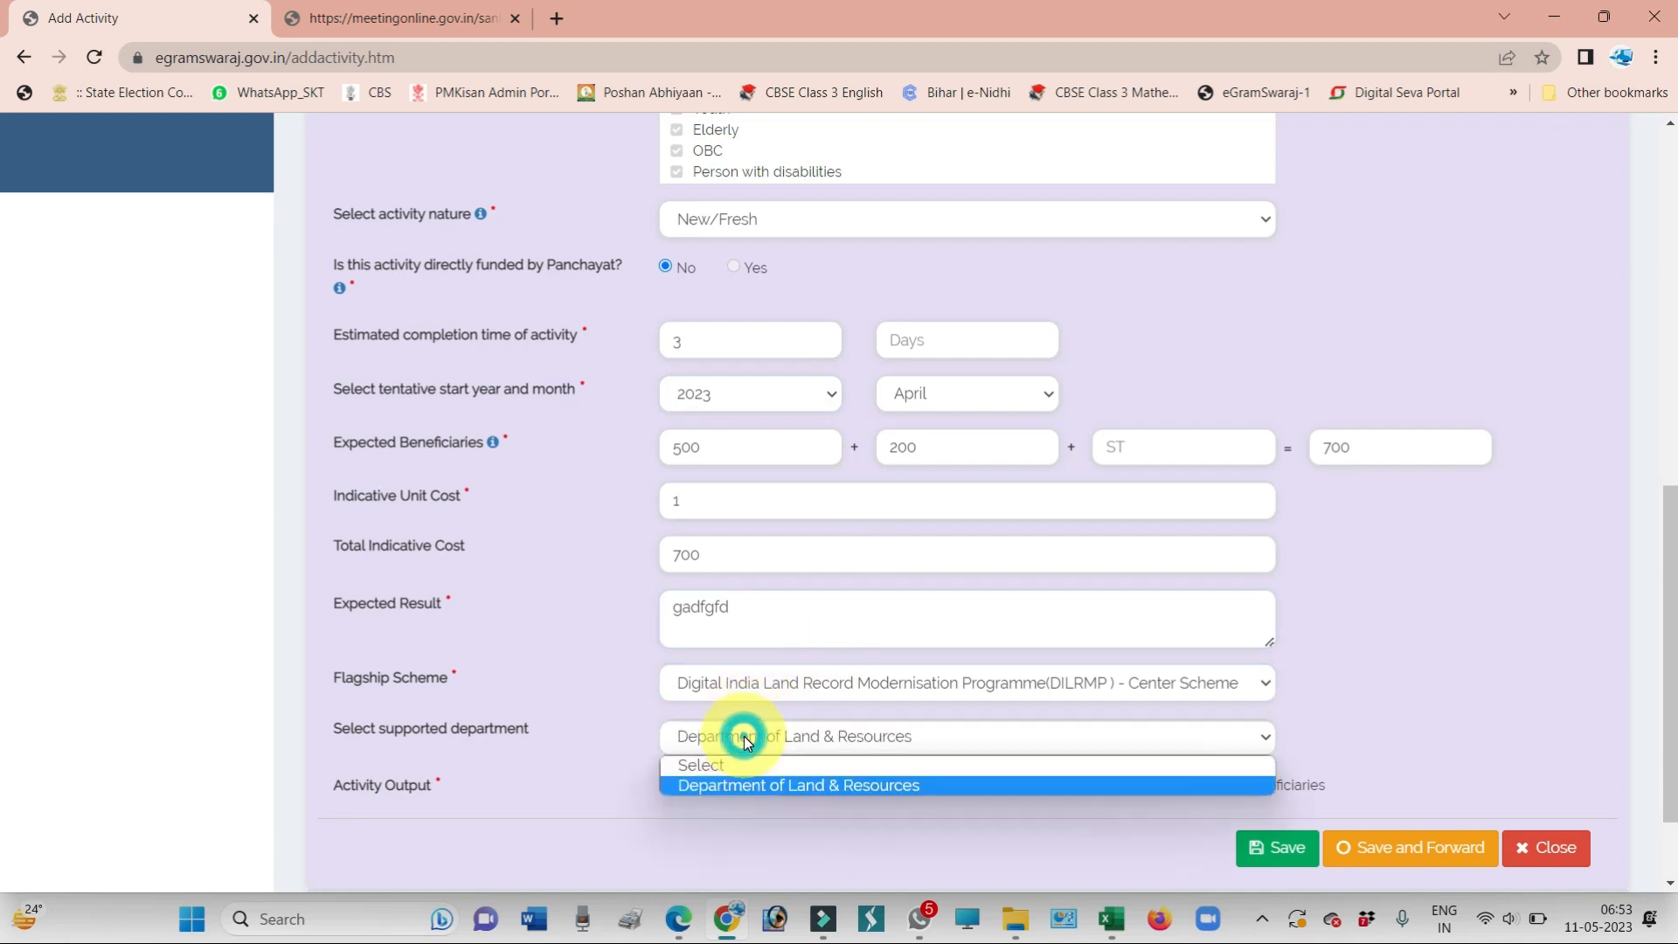
left_click(605, 657)
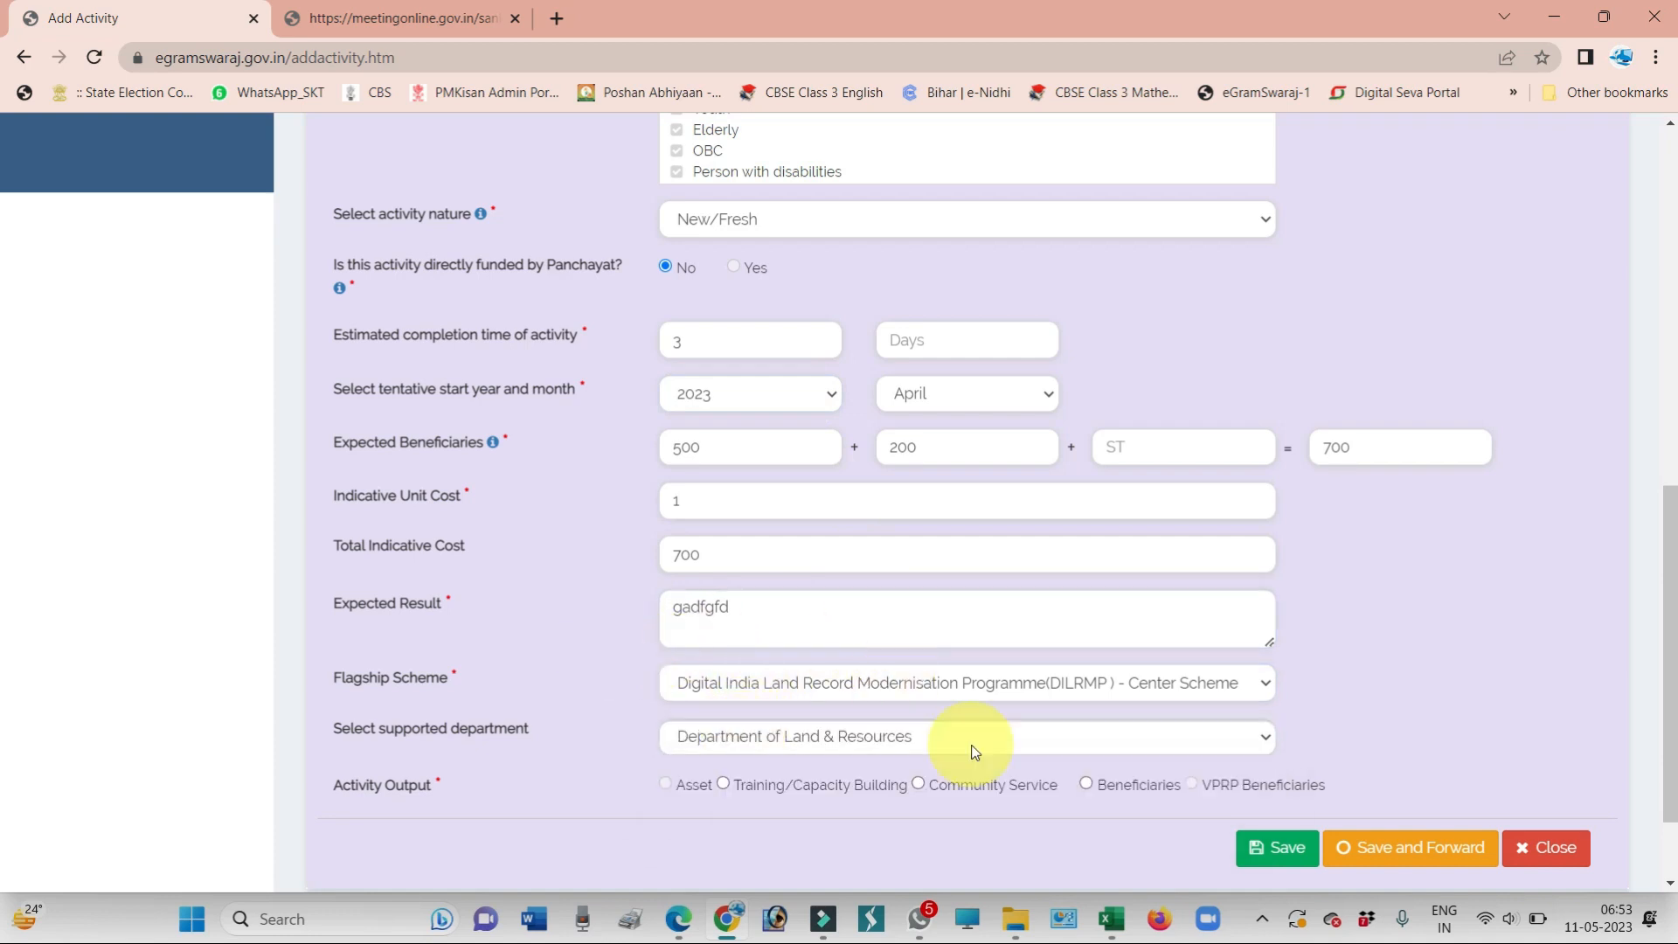
Change the activity to Camp for inclusion of eligible HH in PDS system and enter dasfdsafdasfdas as its brief description
left_click_drag(1663, 611, 1640, 281)
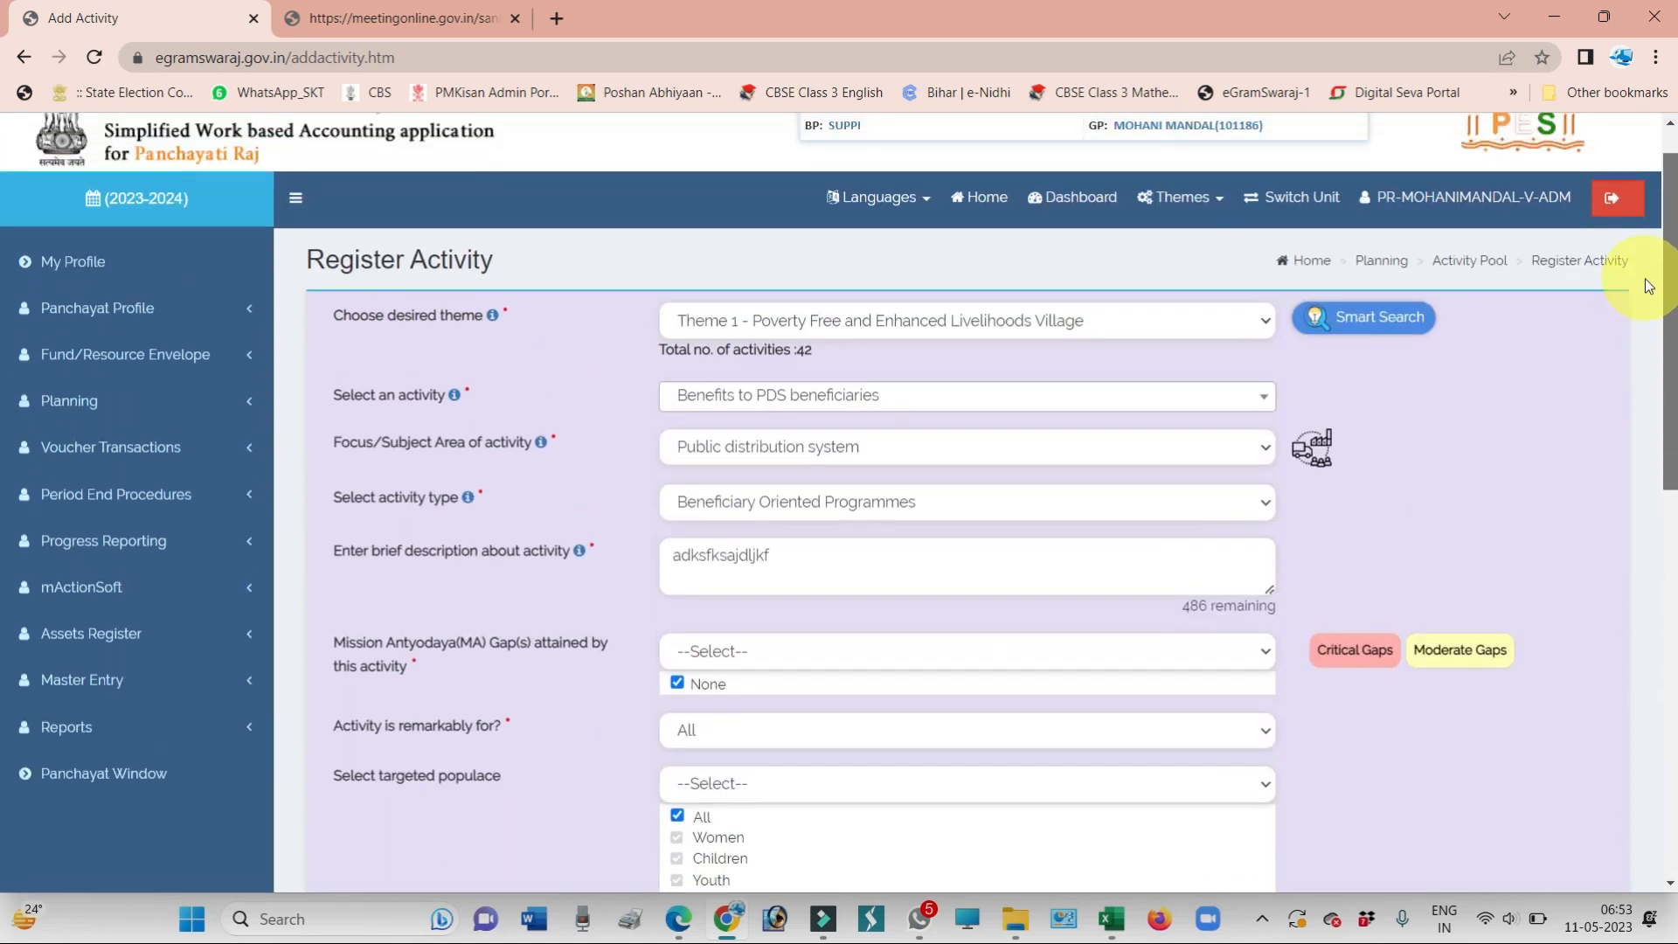
left_click(960, 401)
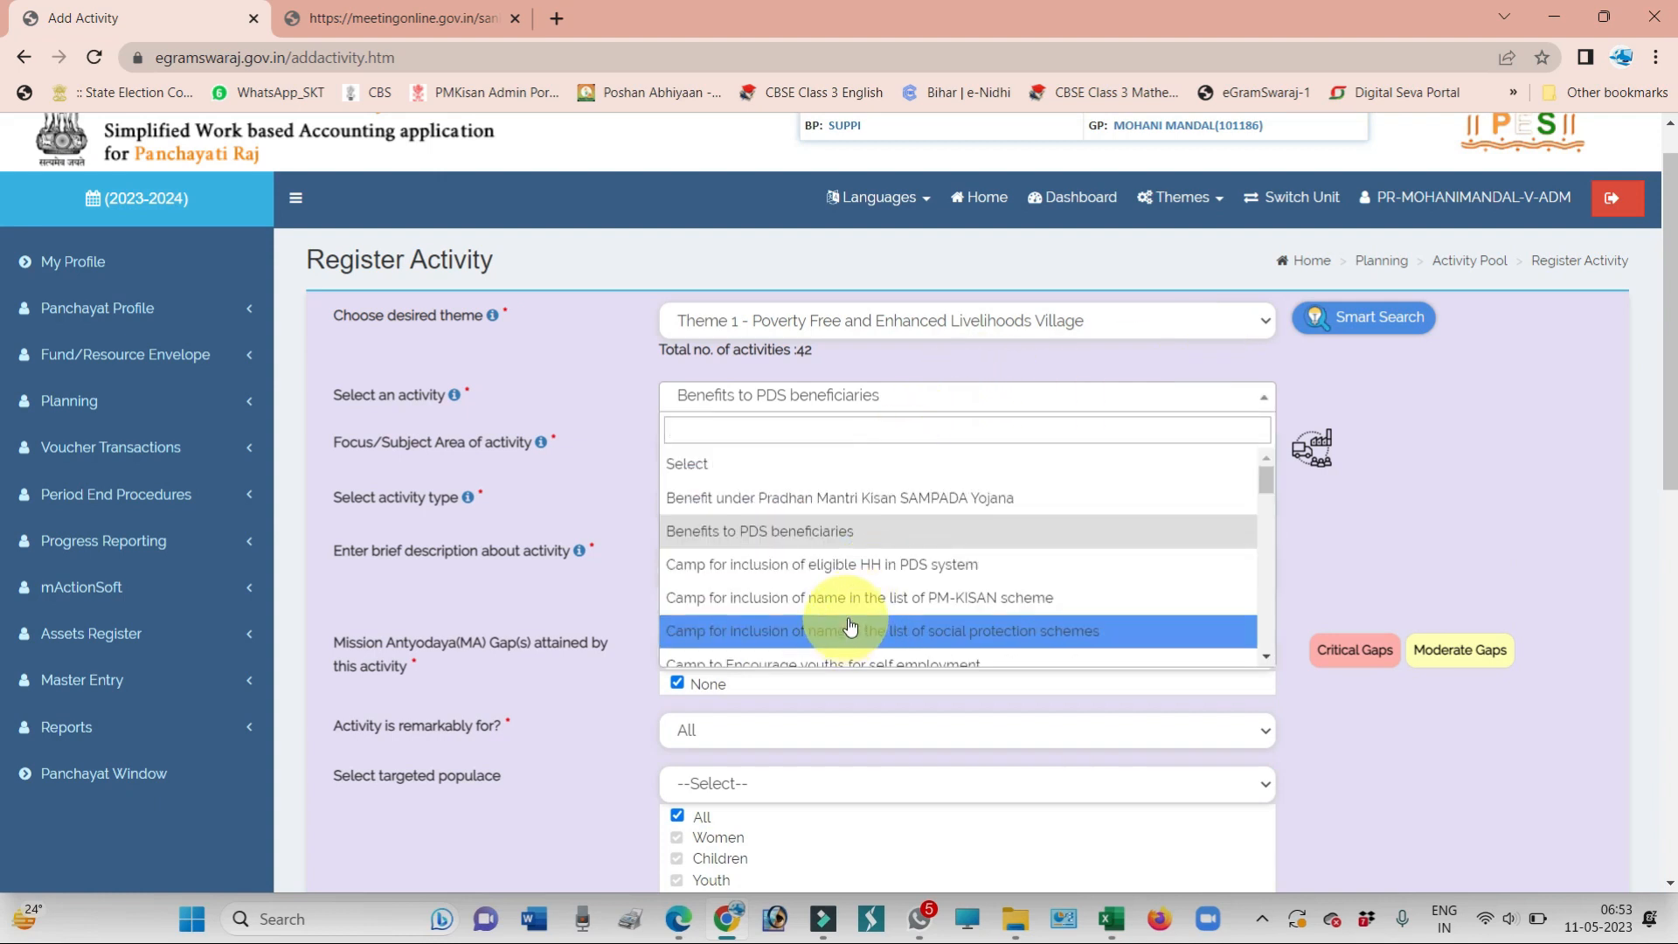
left_click(817, 564)
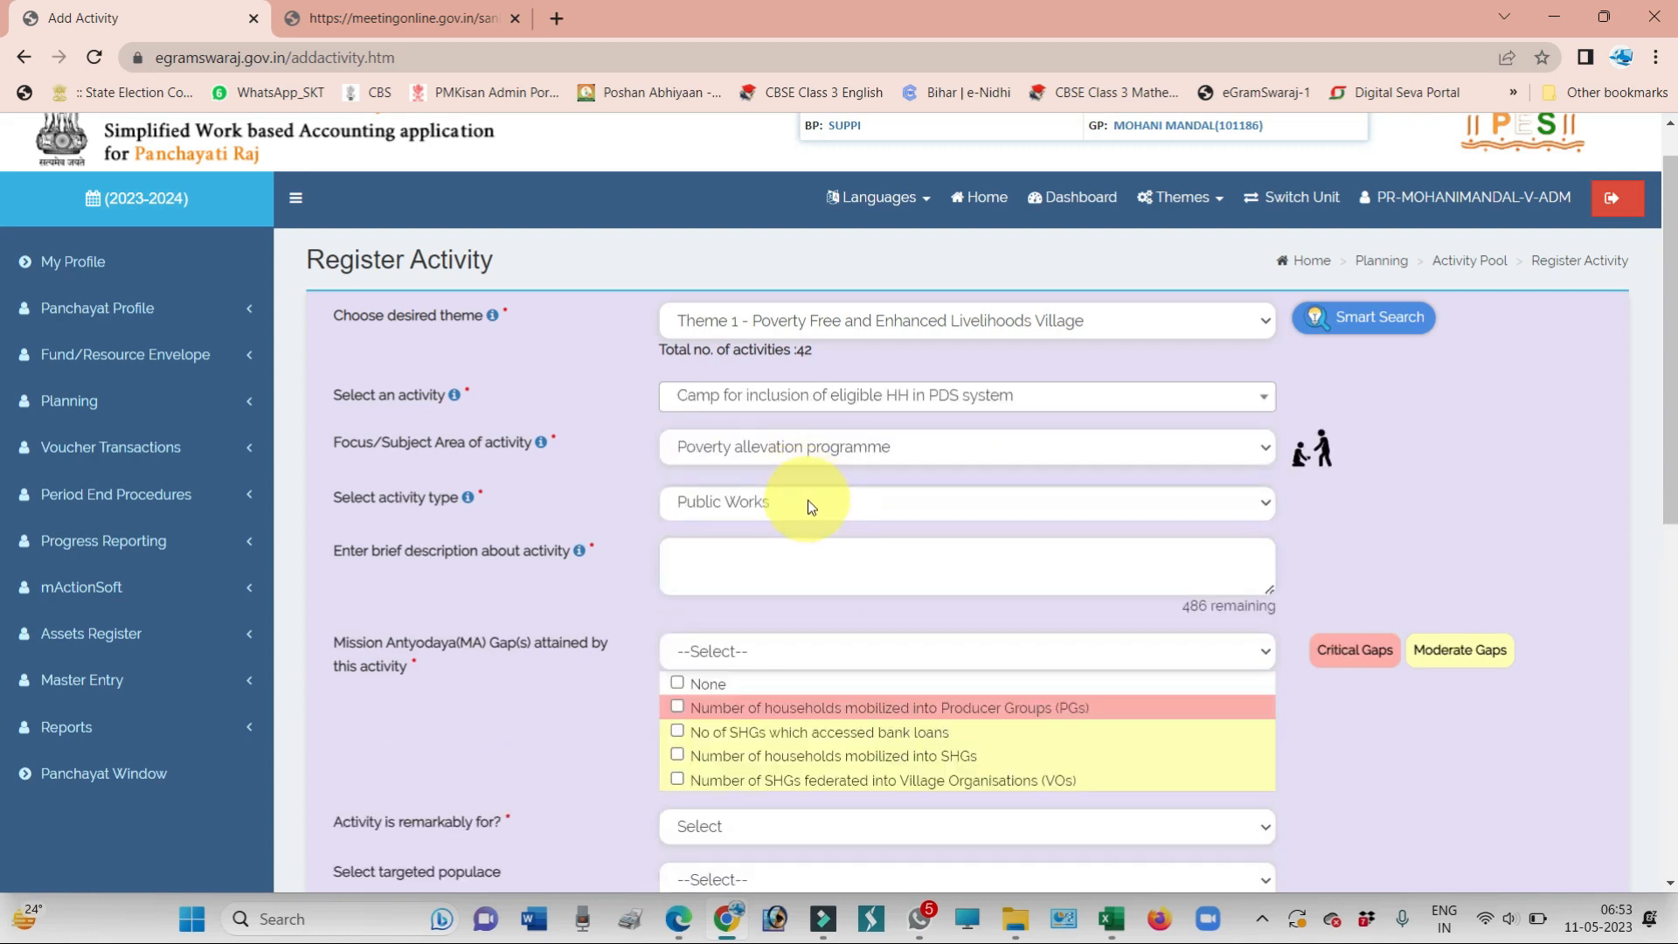
left_click(933, 584)
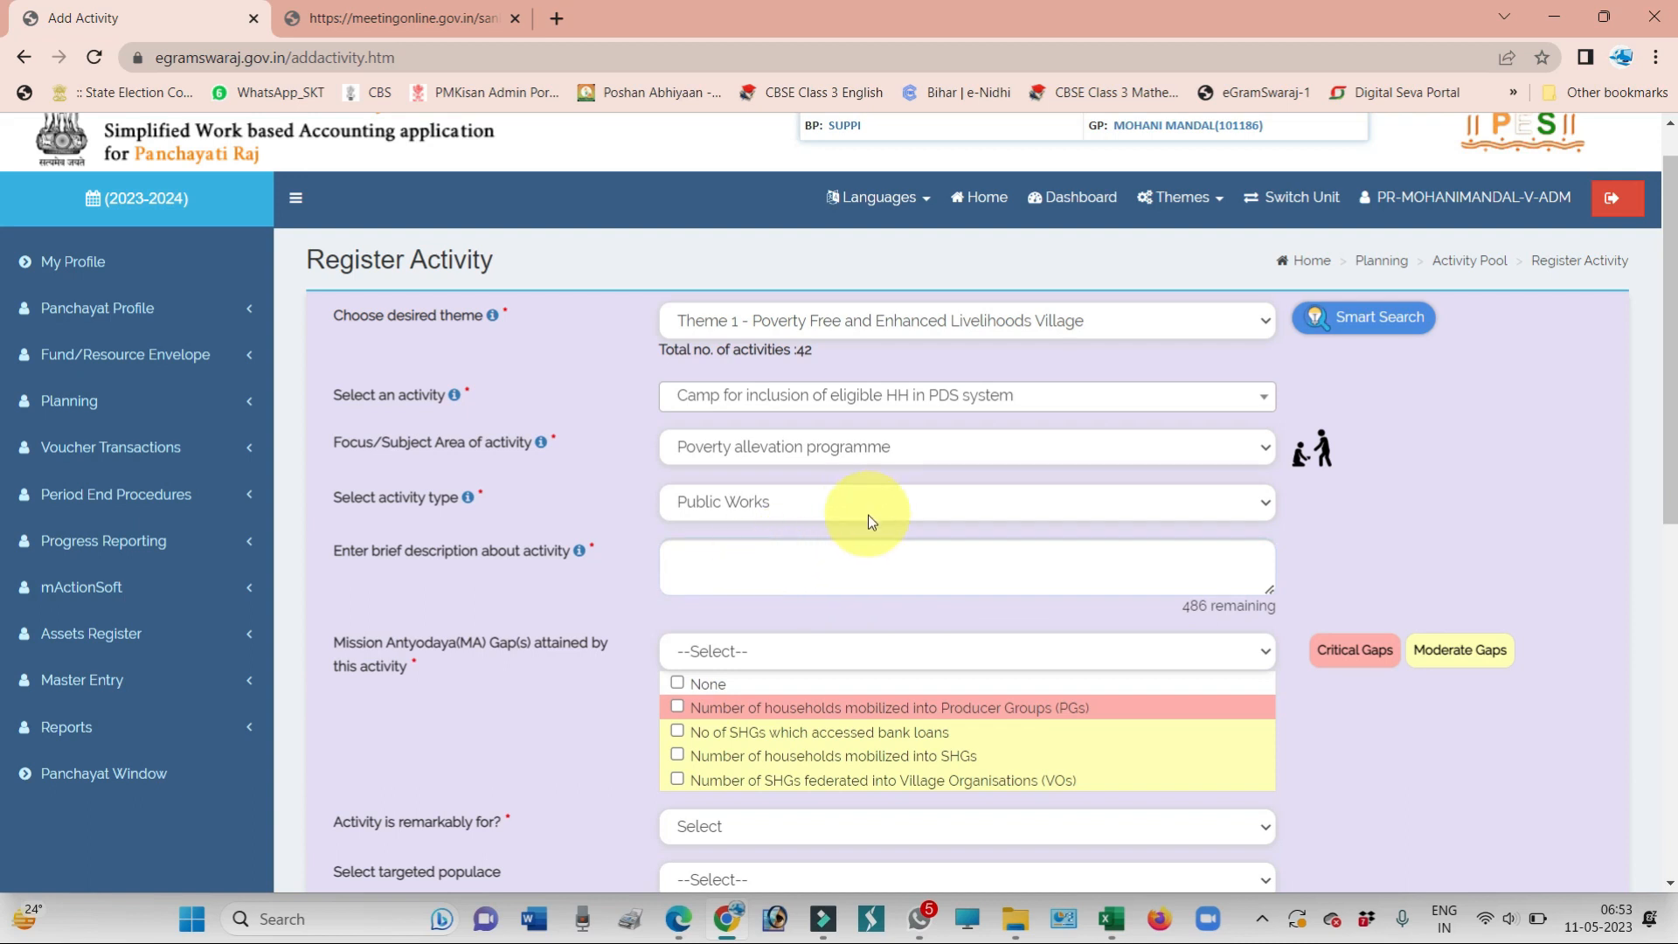
left_click(816, 564)
type("dasf")
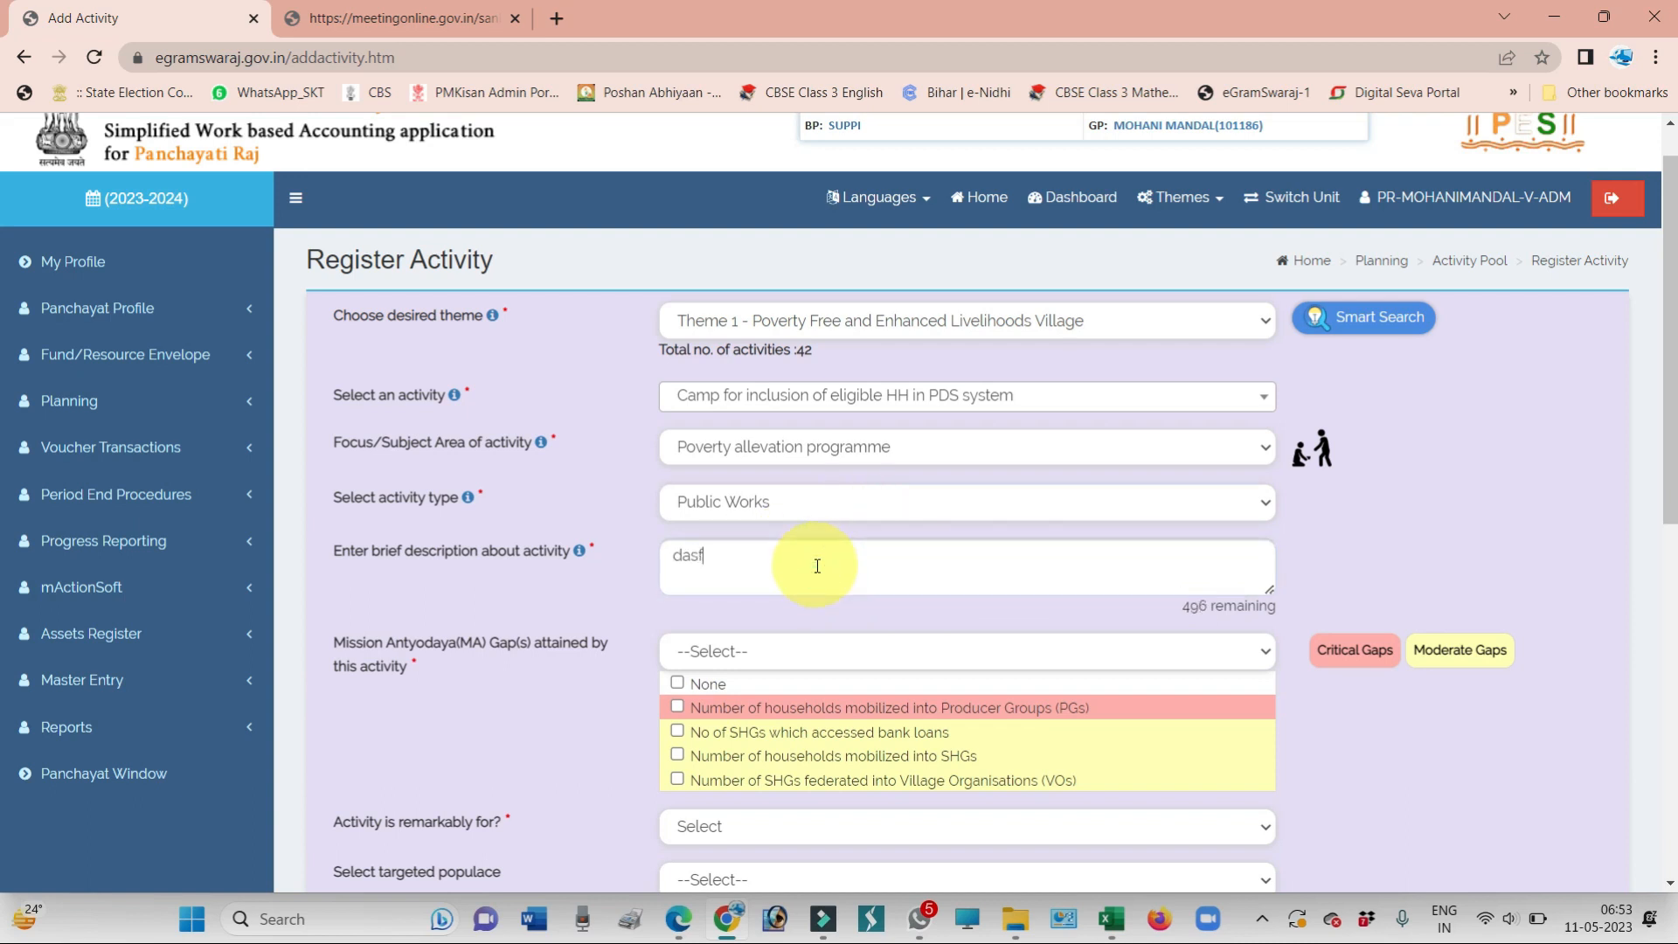
type("dsafdasfdas")
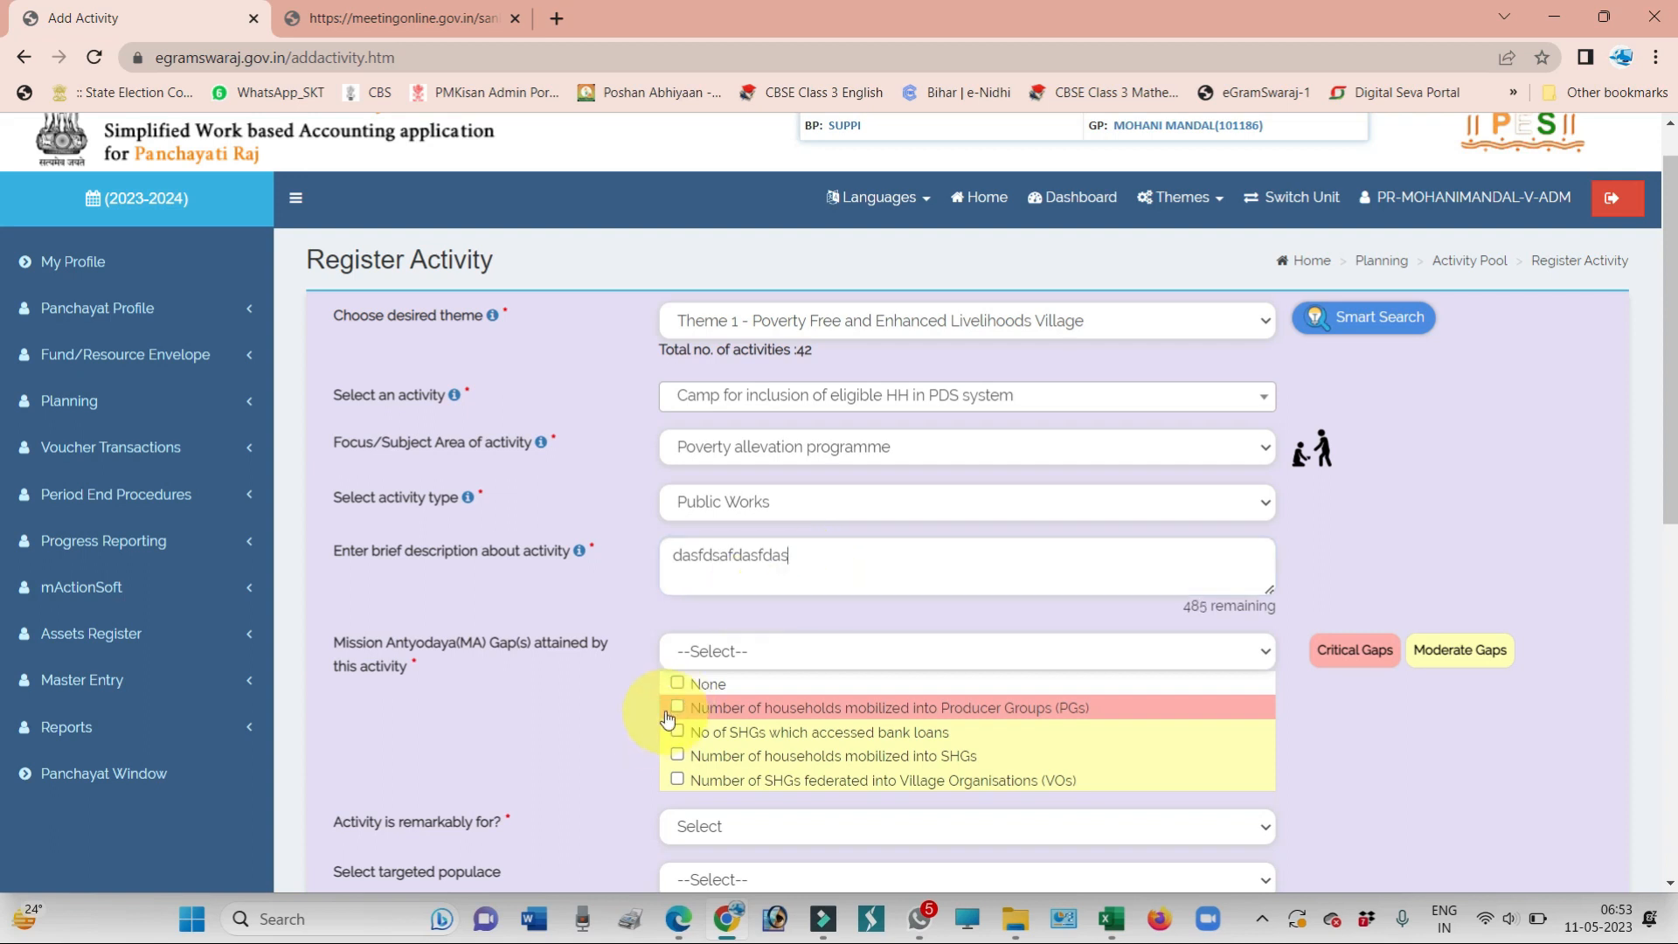
Set the Mission Antyodaya gap attained by the camp activity to None
left_click(708, 664)
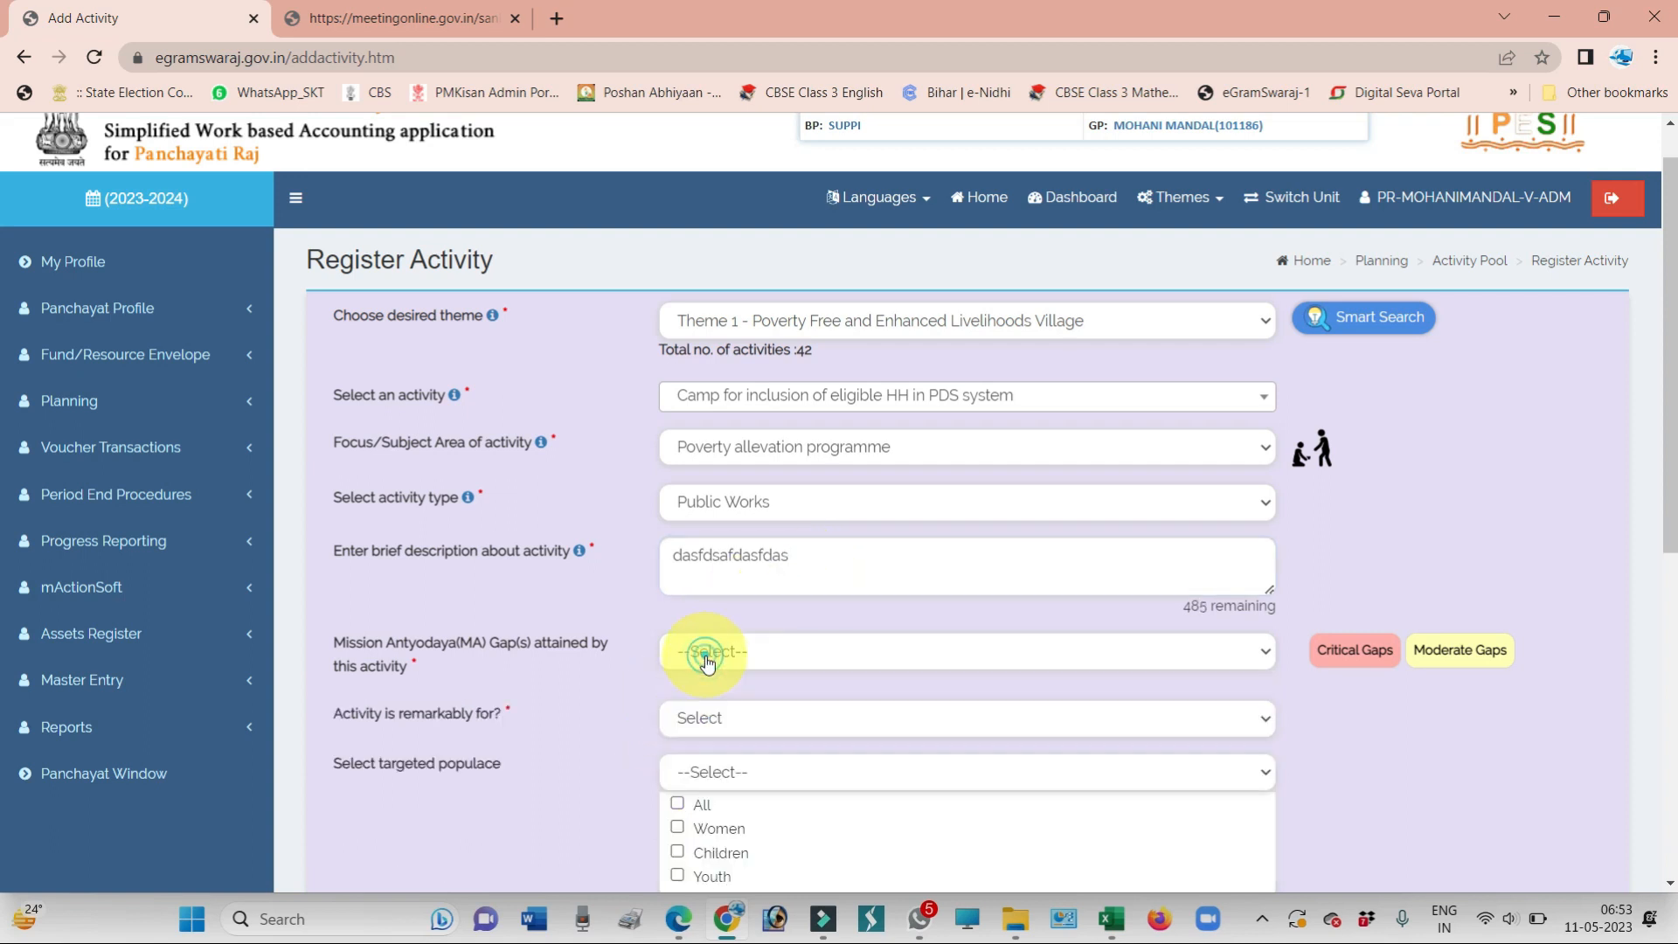
left_click(697, 656)
left_click(677, 683)
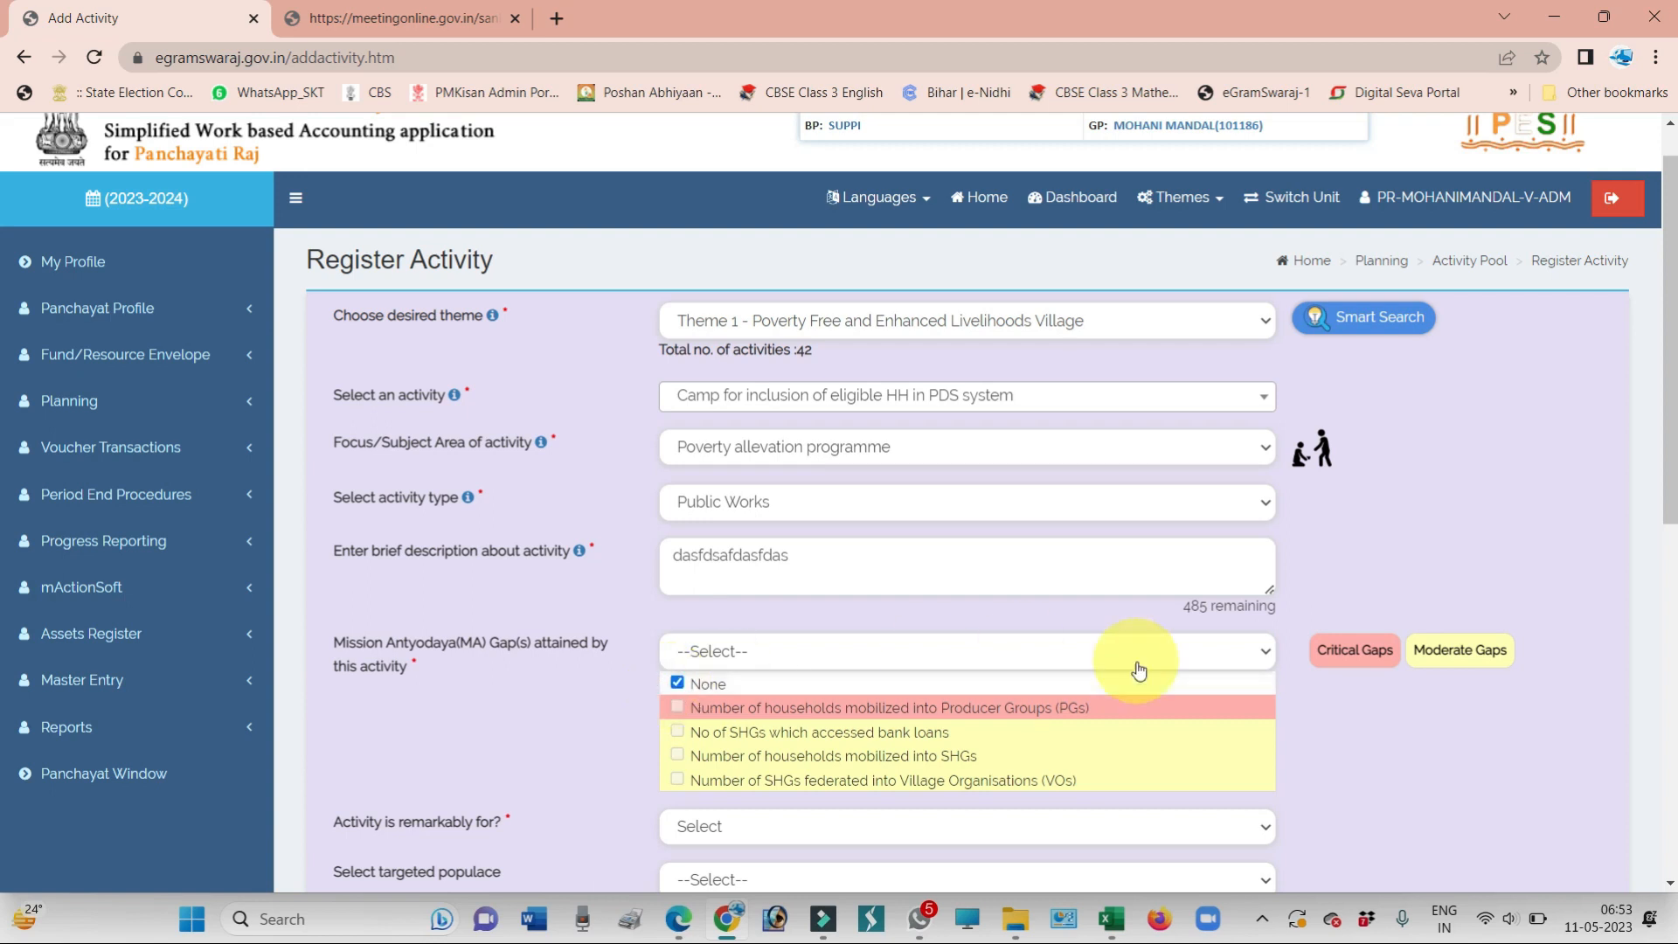
Set the camp activity as remarkably for All and include All in its targeted populace
left_click_drag(1673, 473, 1516, 598)
left_click(836, 536)
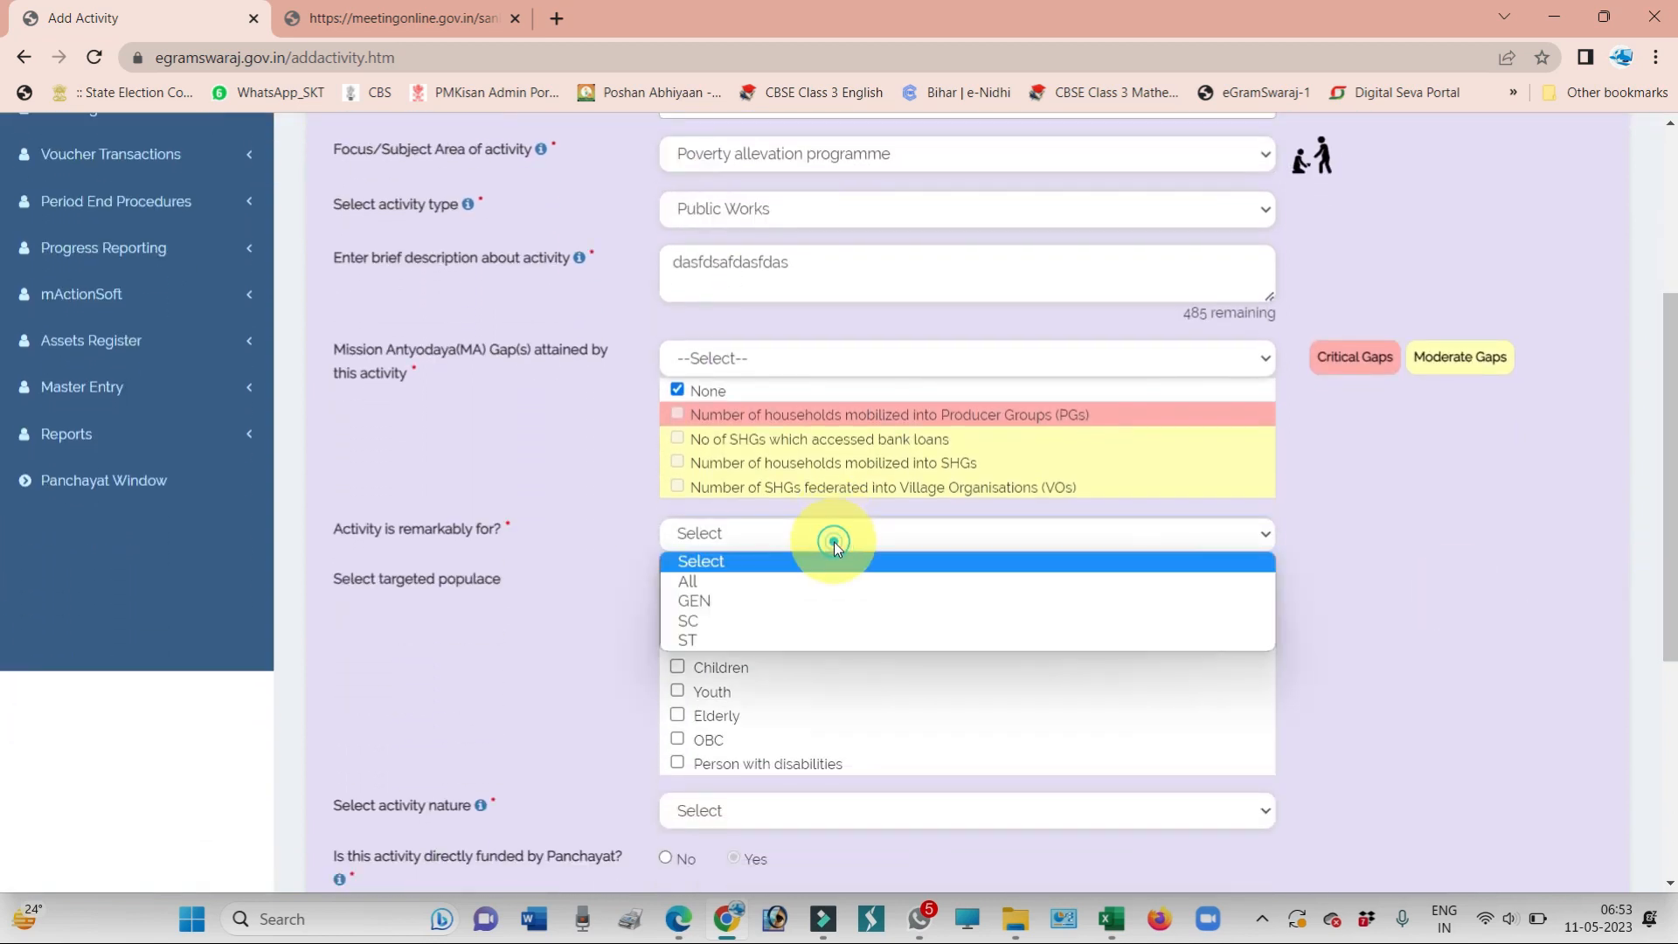
left_click(750, 584)
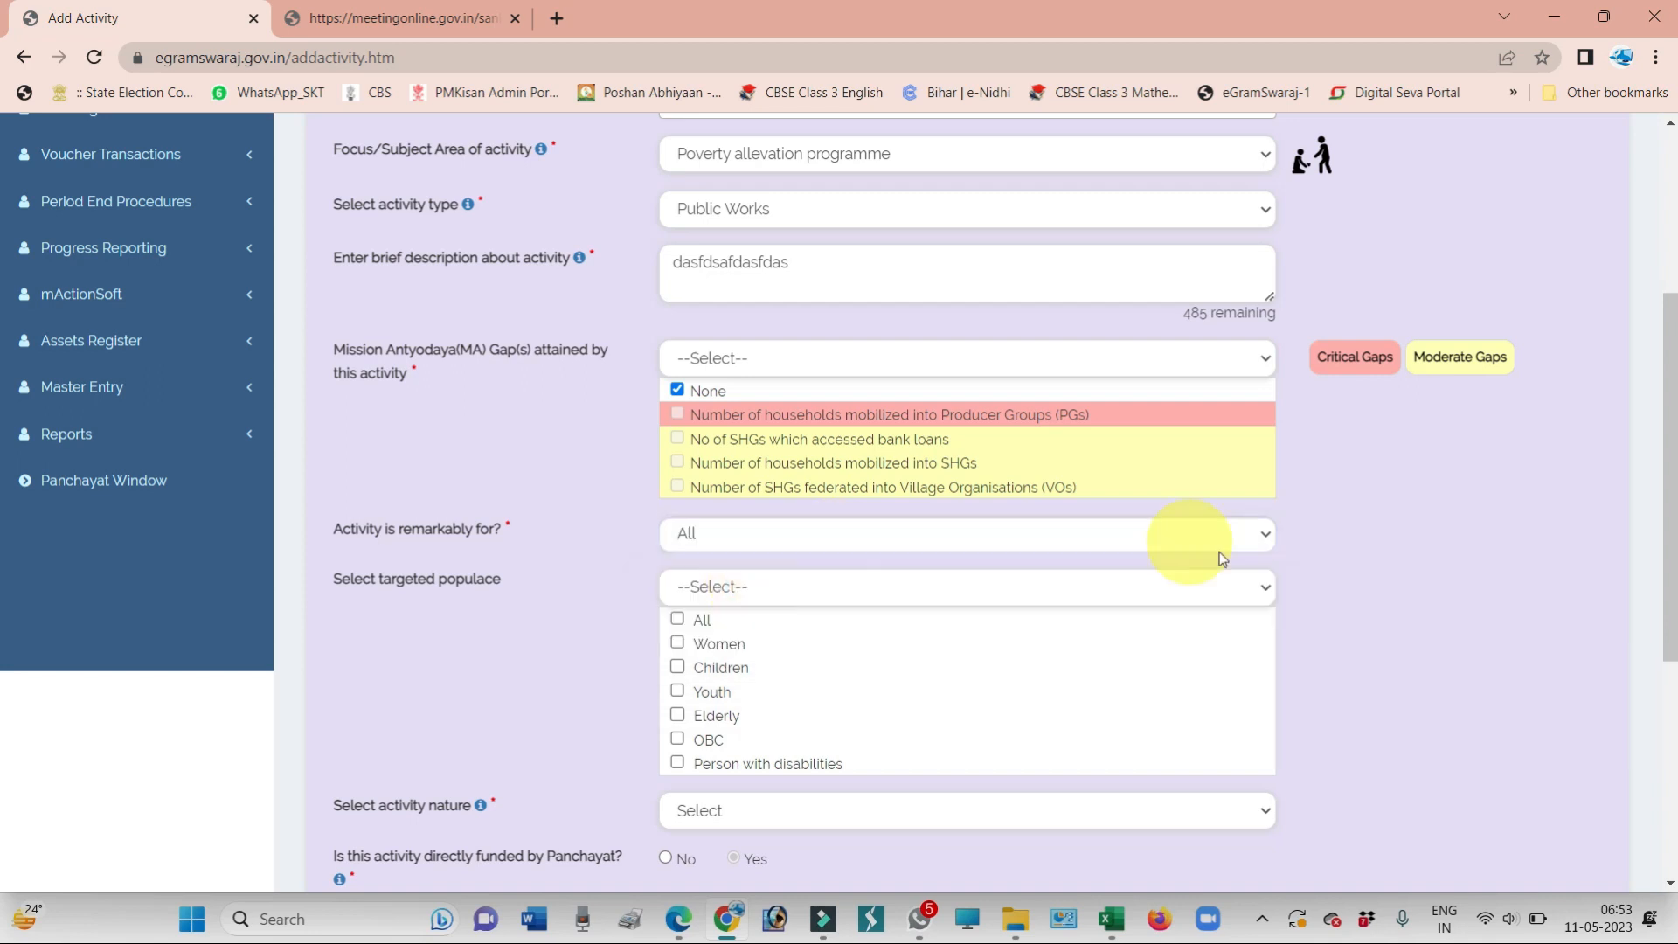
left_click(979, 594)
left_click(980, 595)
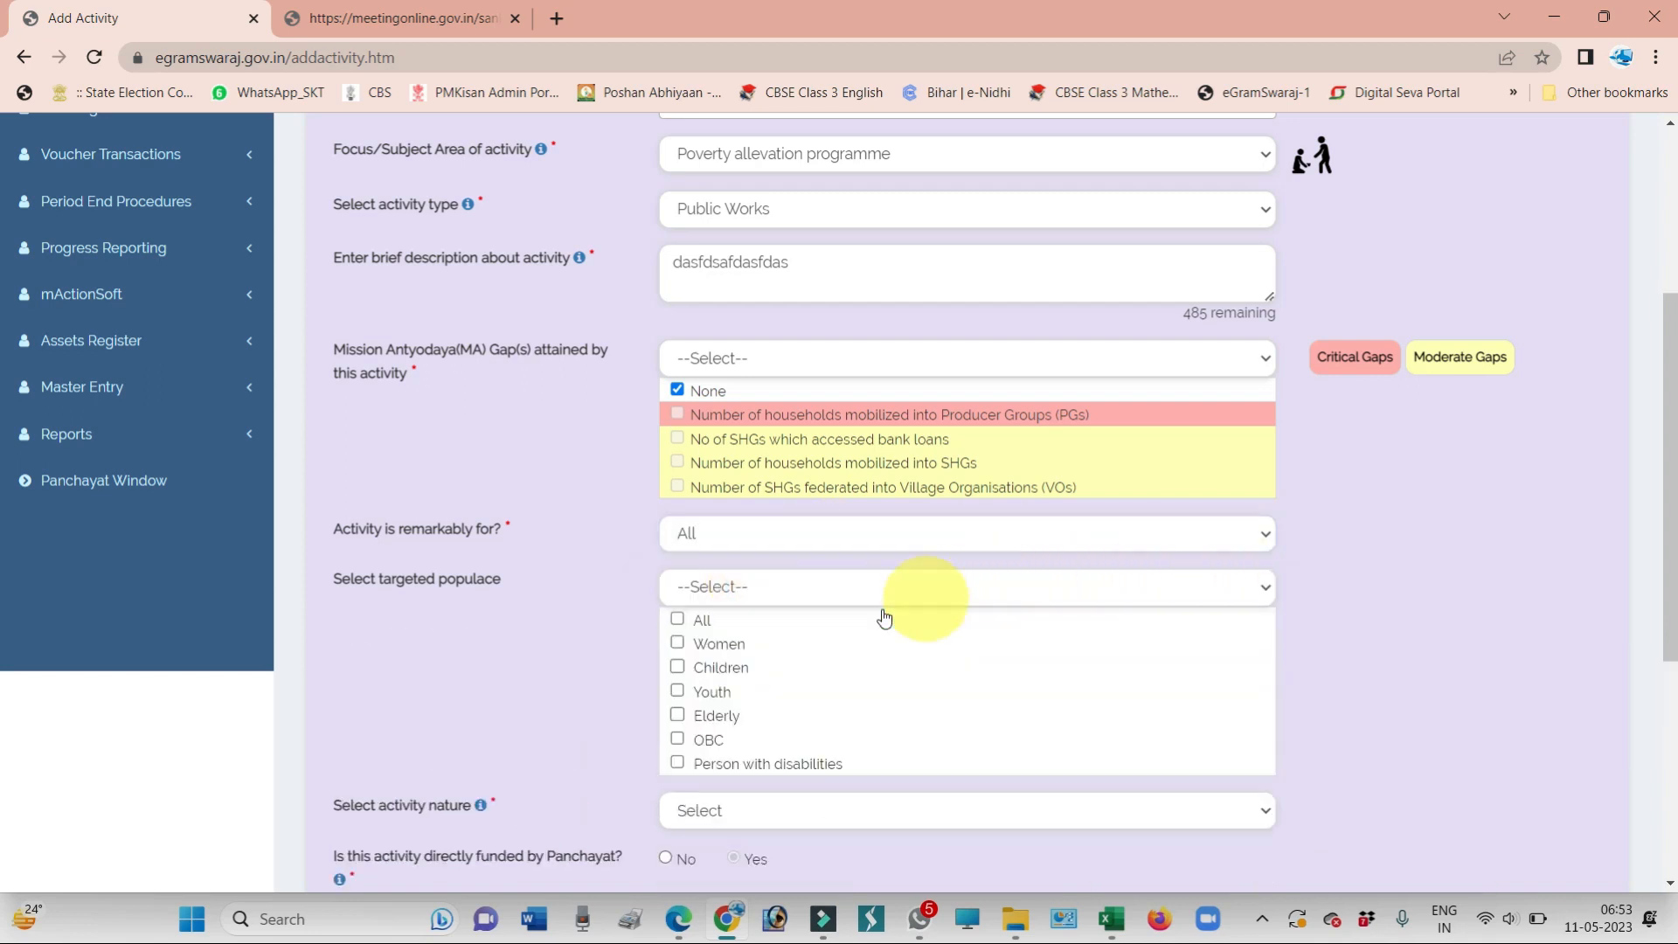
left_click(678, 619)
Set the activity nature to New/Fresh and mark the activity as directly funded by the Panchayat
left_click_drag(1669, 454, 1672, 649)
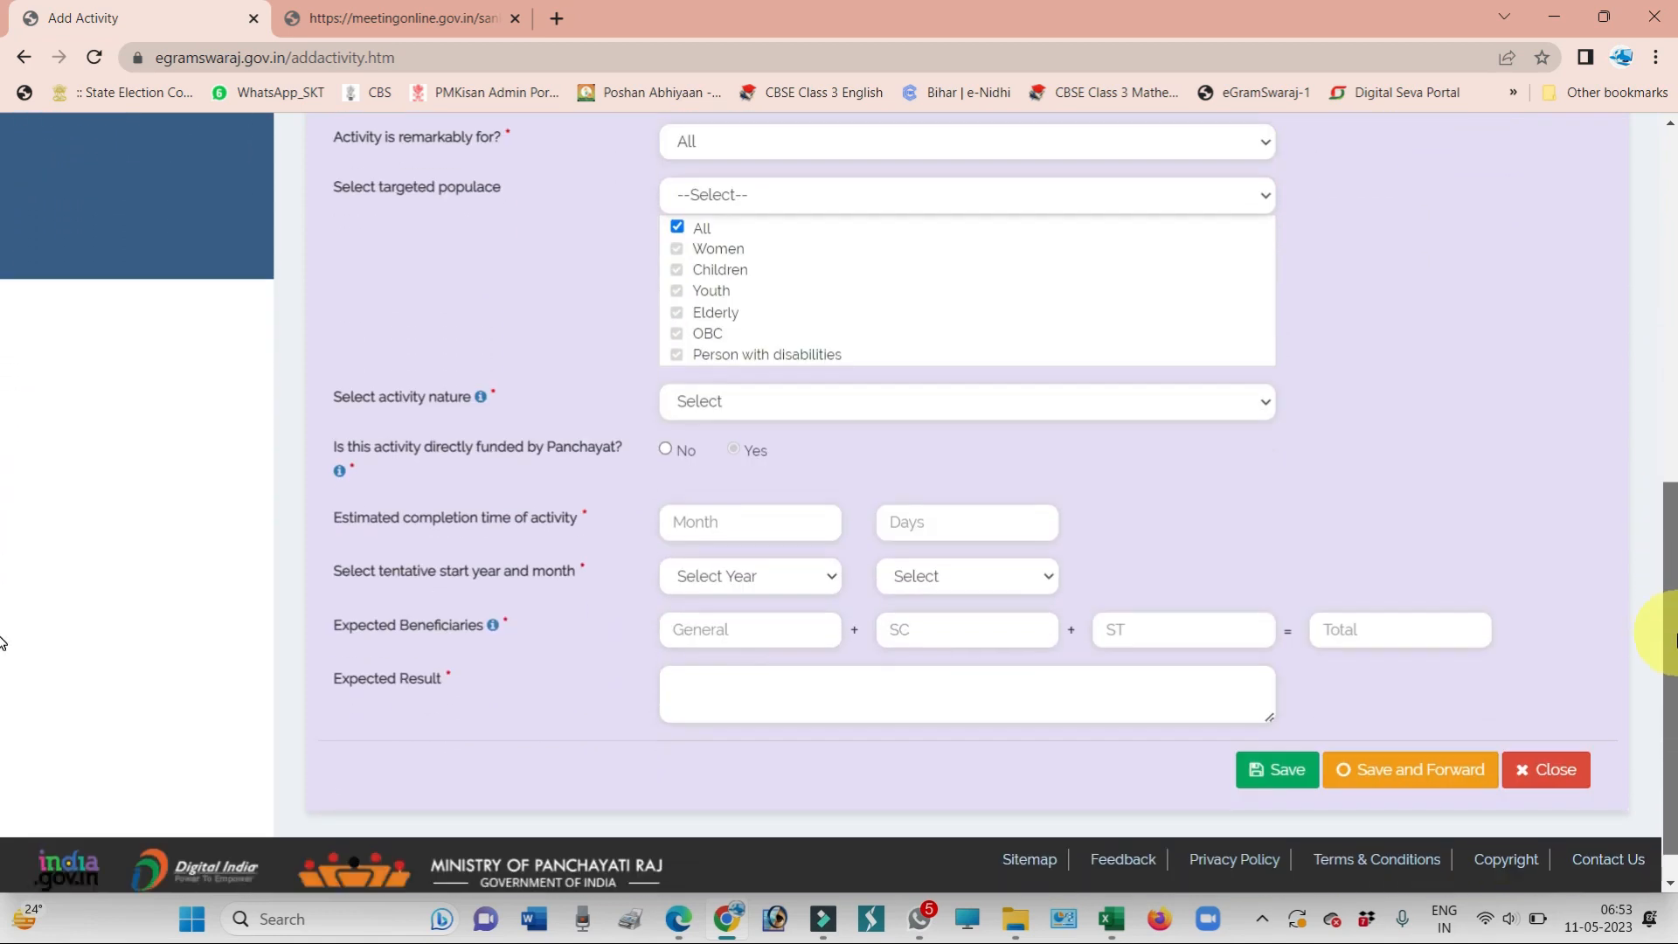
left_click(748, 416)
left_click(737, 449)
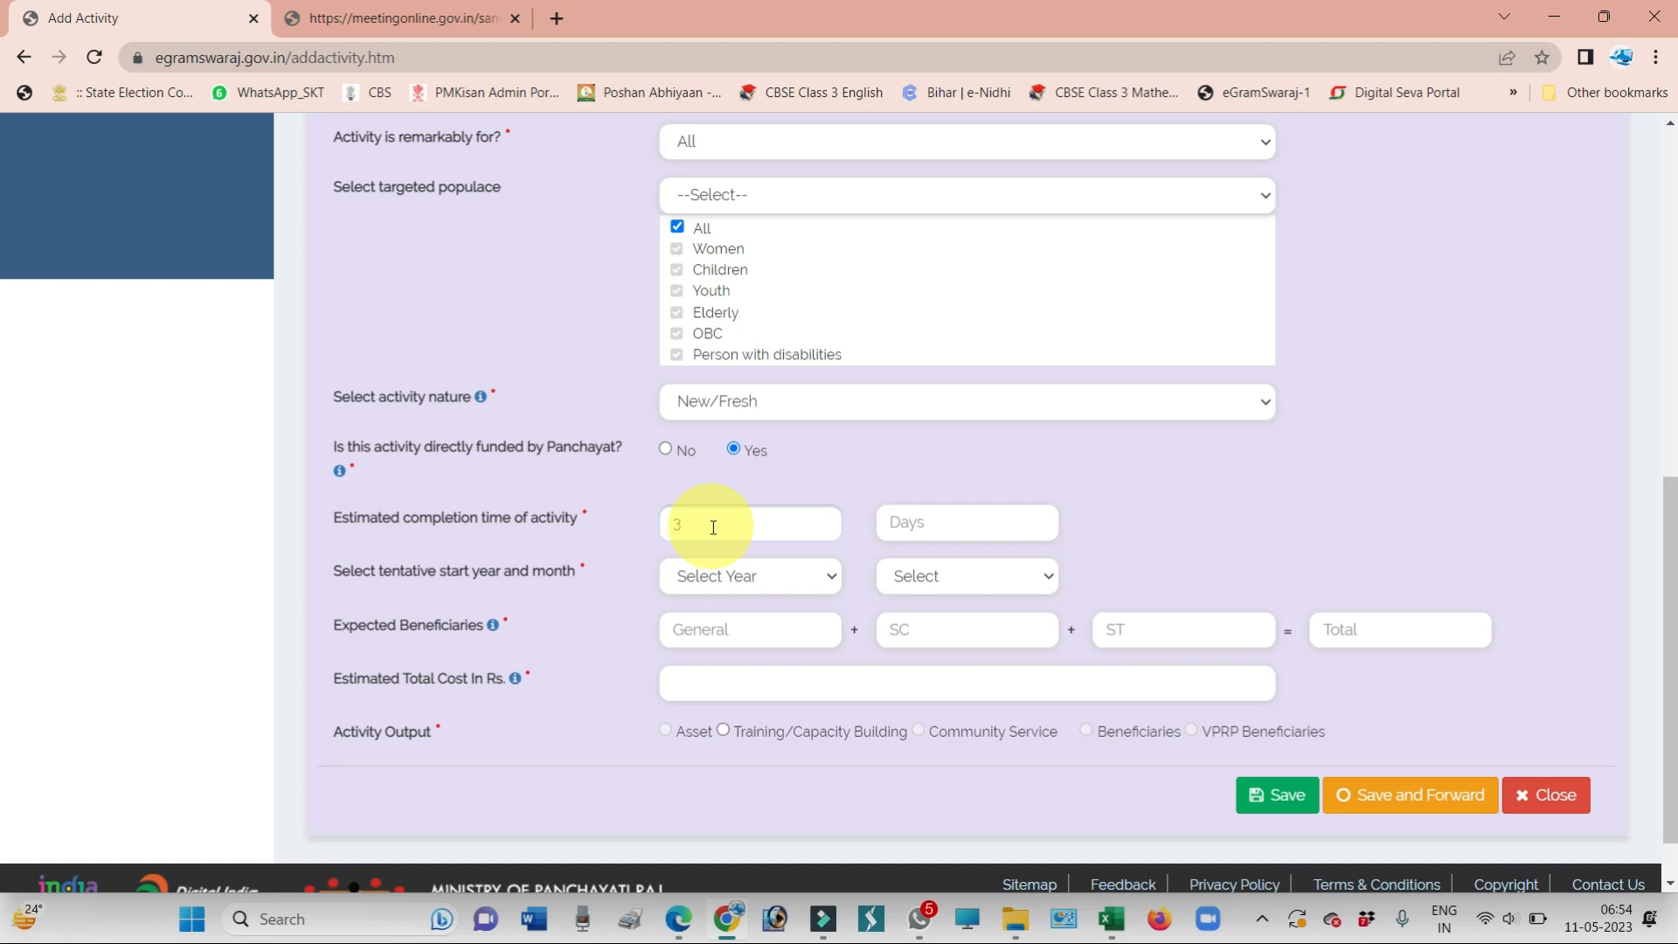
Set the estimated completion time to 3 months and the tentative start to June 2023
left_click(717, 575)
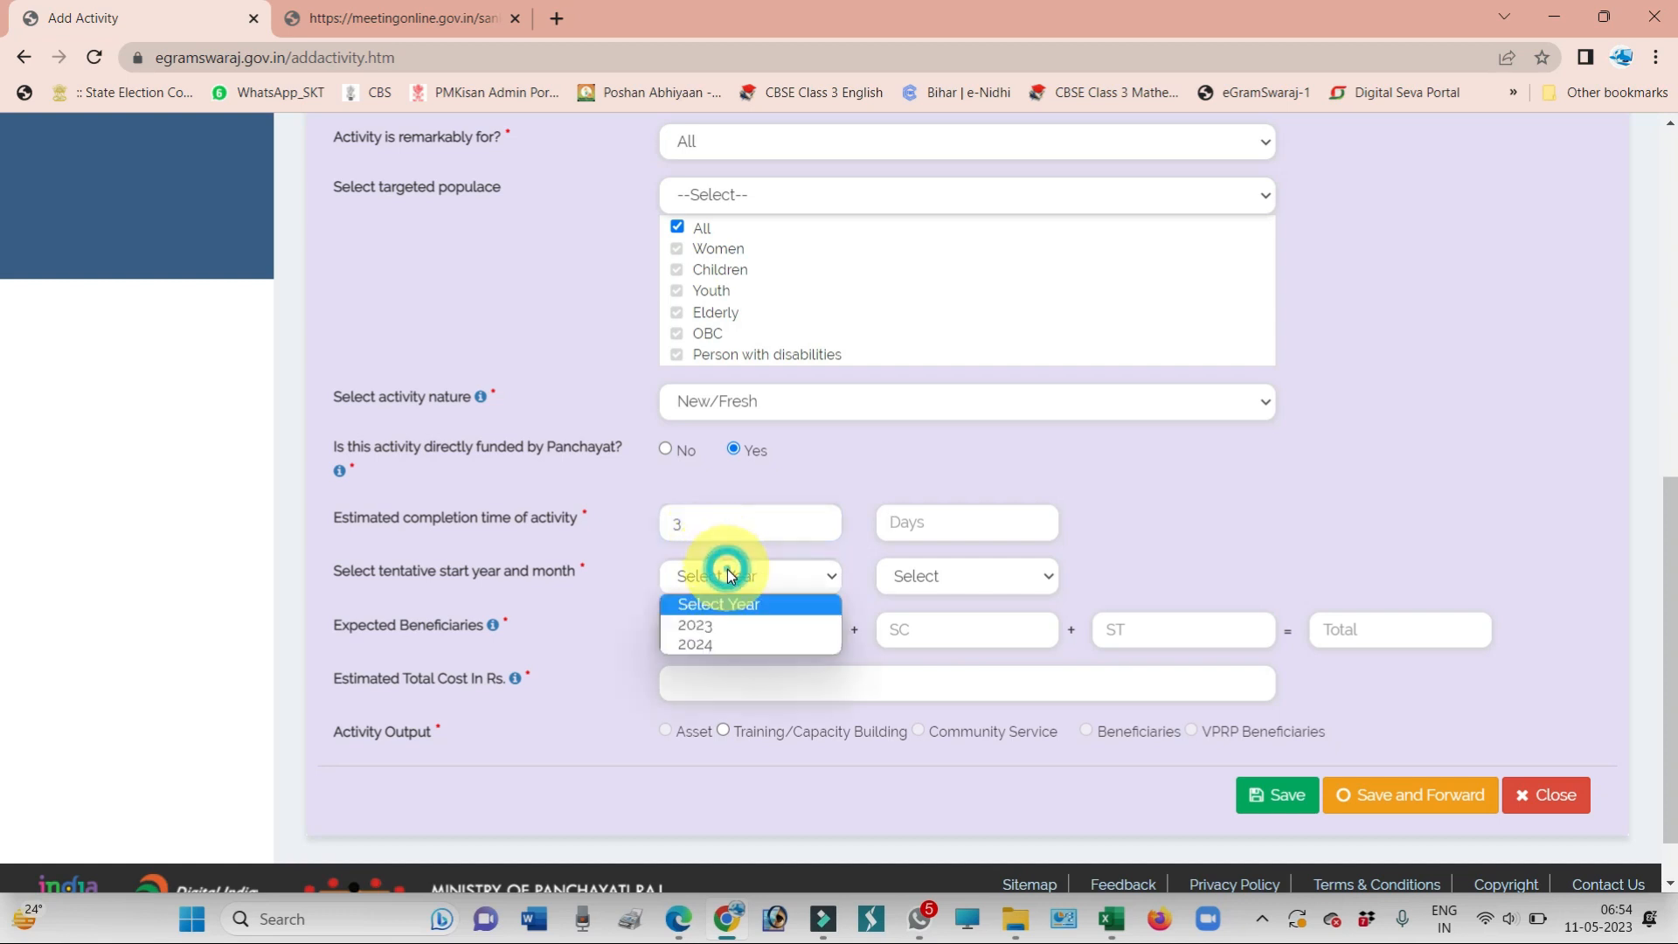
left_click(710, 626)
left_click(887, 587)
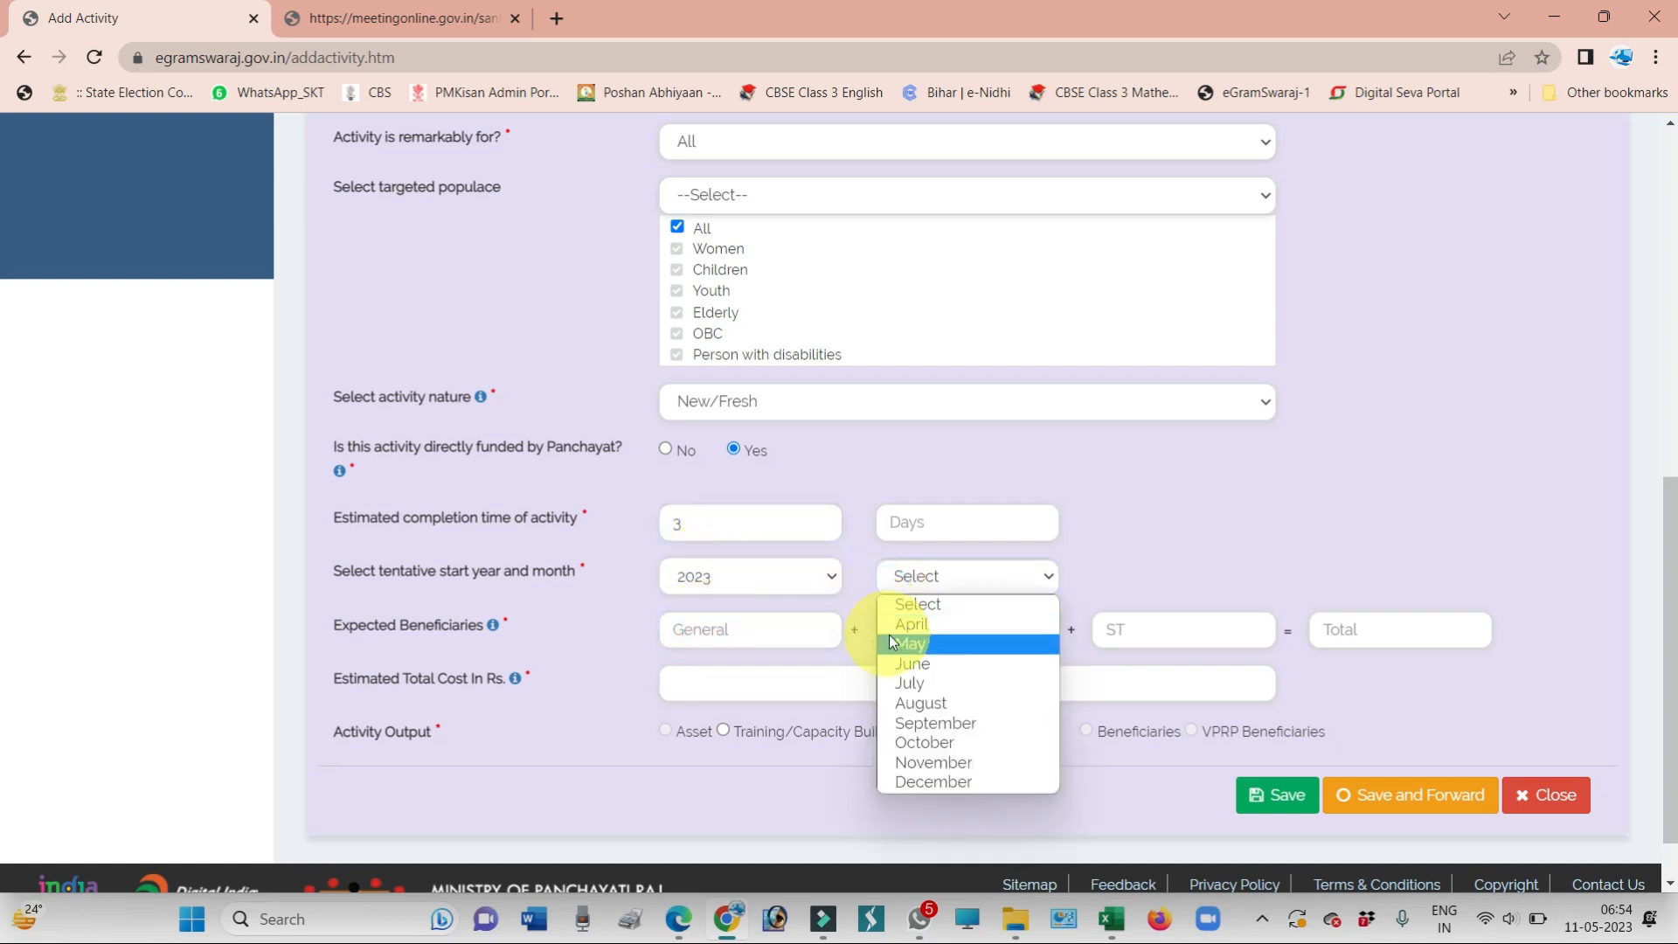
left_click(911, 663)
Enter 500 General and 200 SC expected beneficiaries and an estimated total cost of Rs. 1
left_click(740, 629)
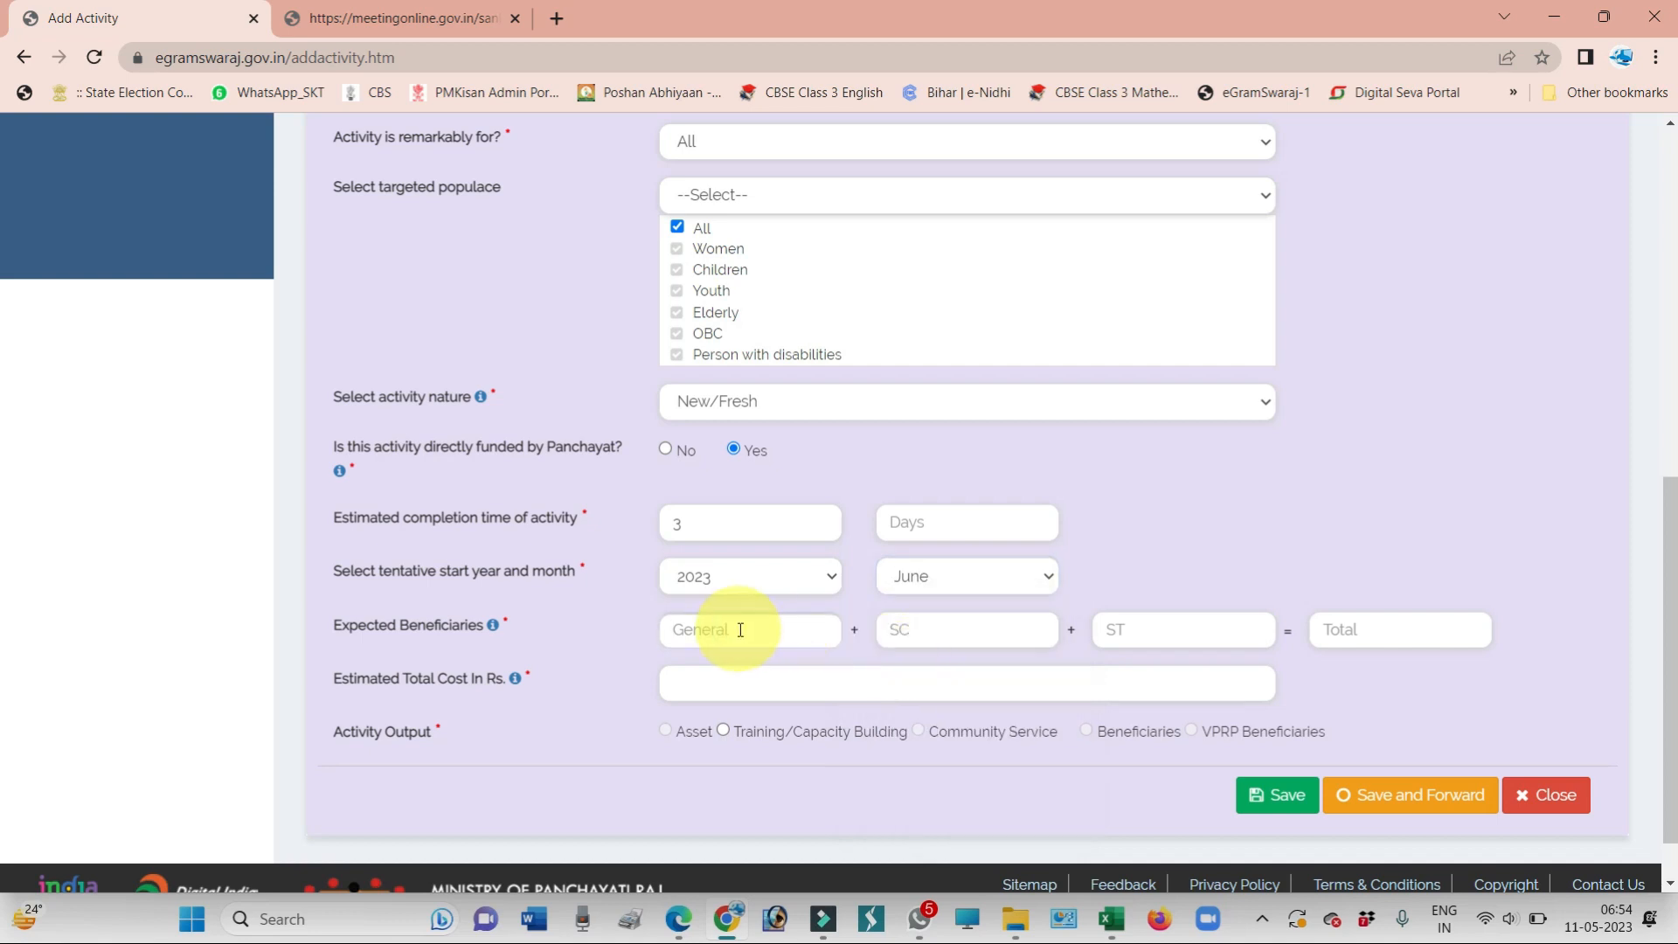
type("500")
left_click(724, 683)
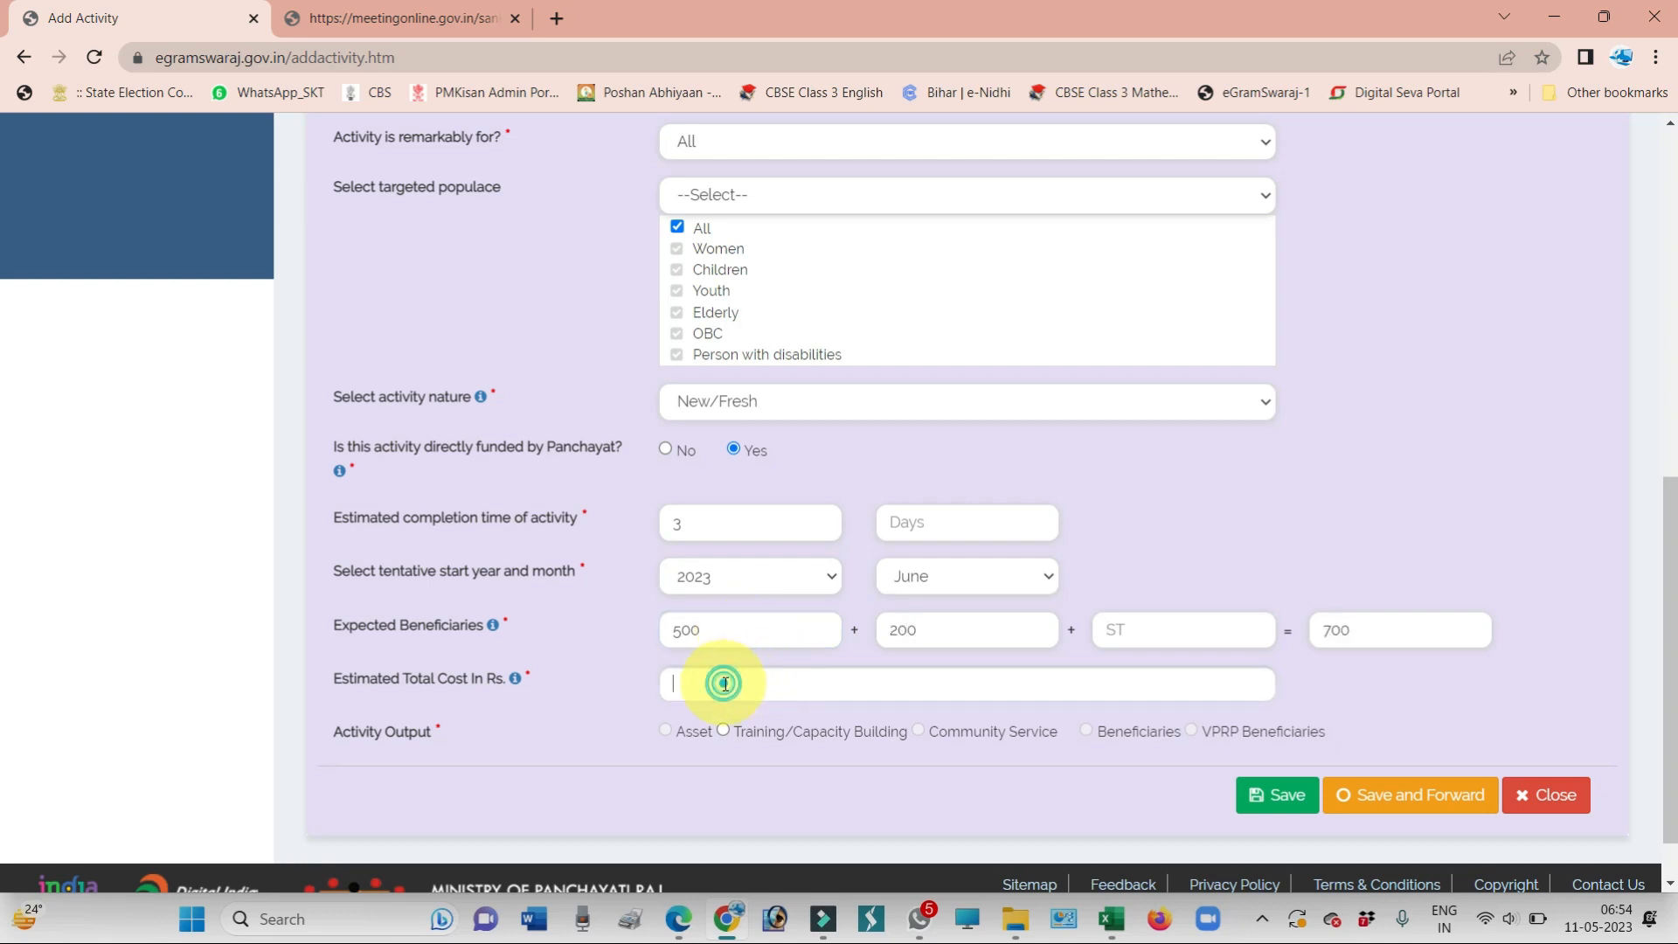
type("1")
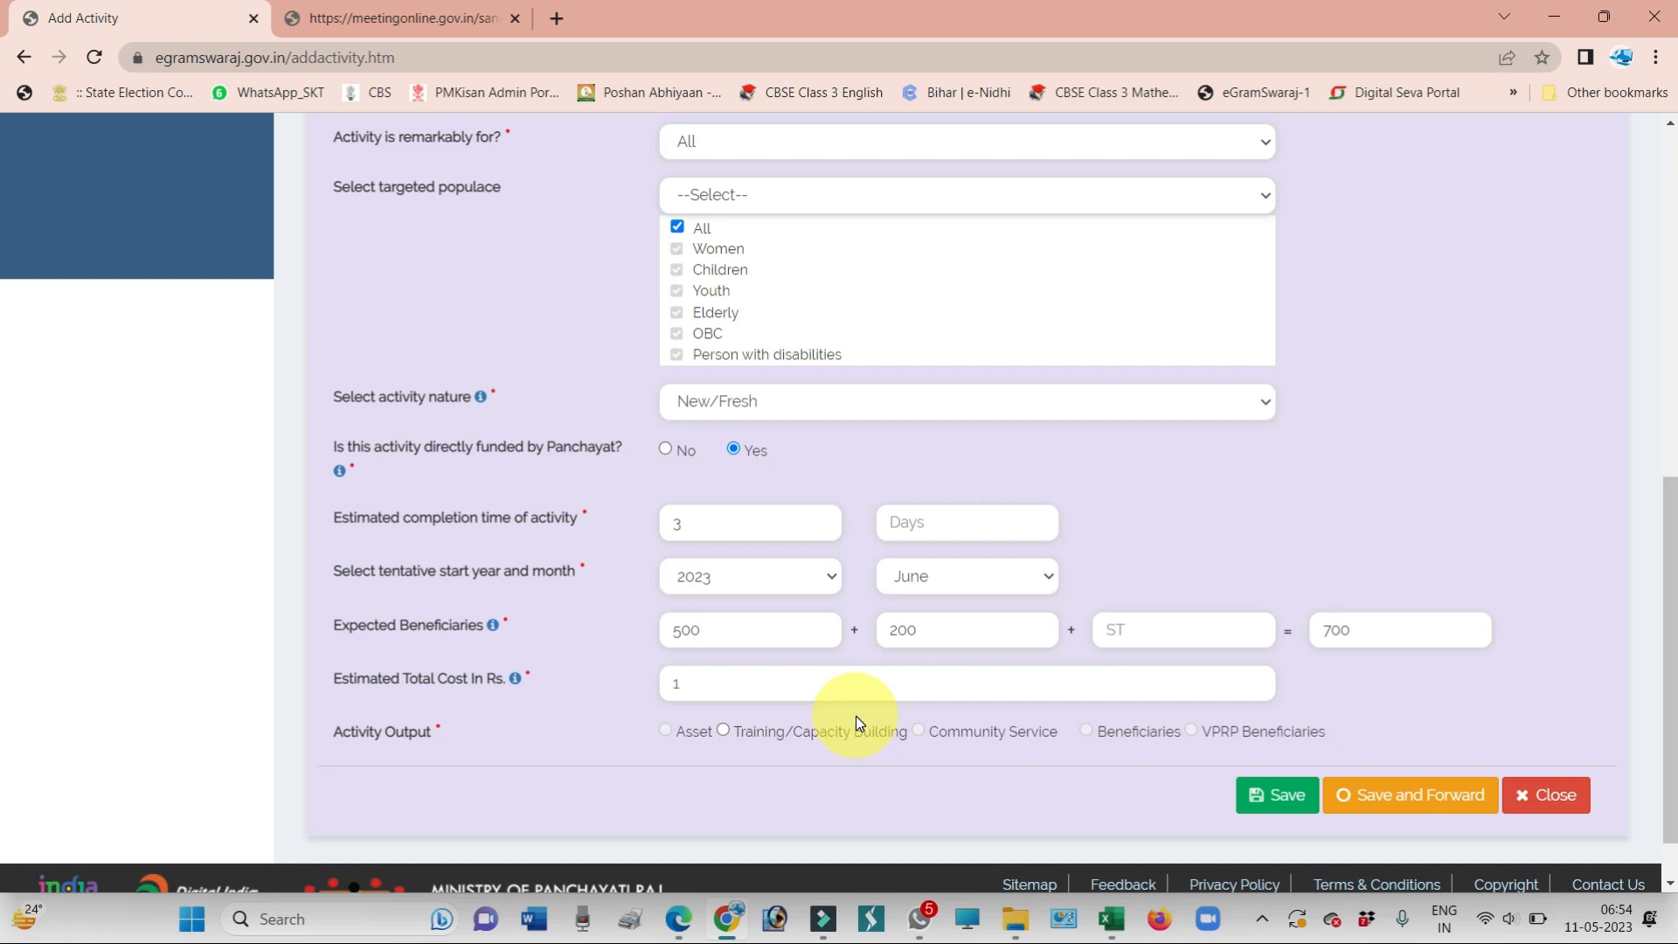
Choose Training/Capacity Building as the activity output, with category Basic Foundation Course organized by Government Institute
left_click(723, 732)
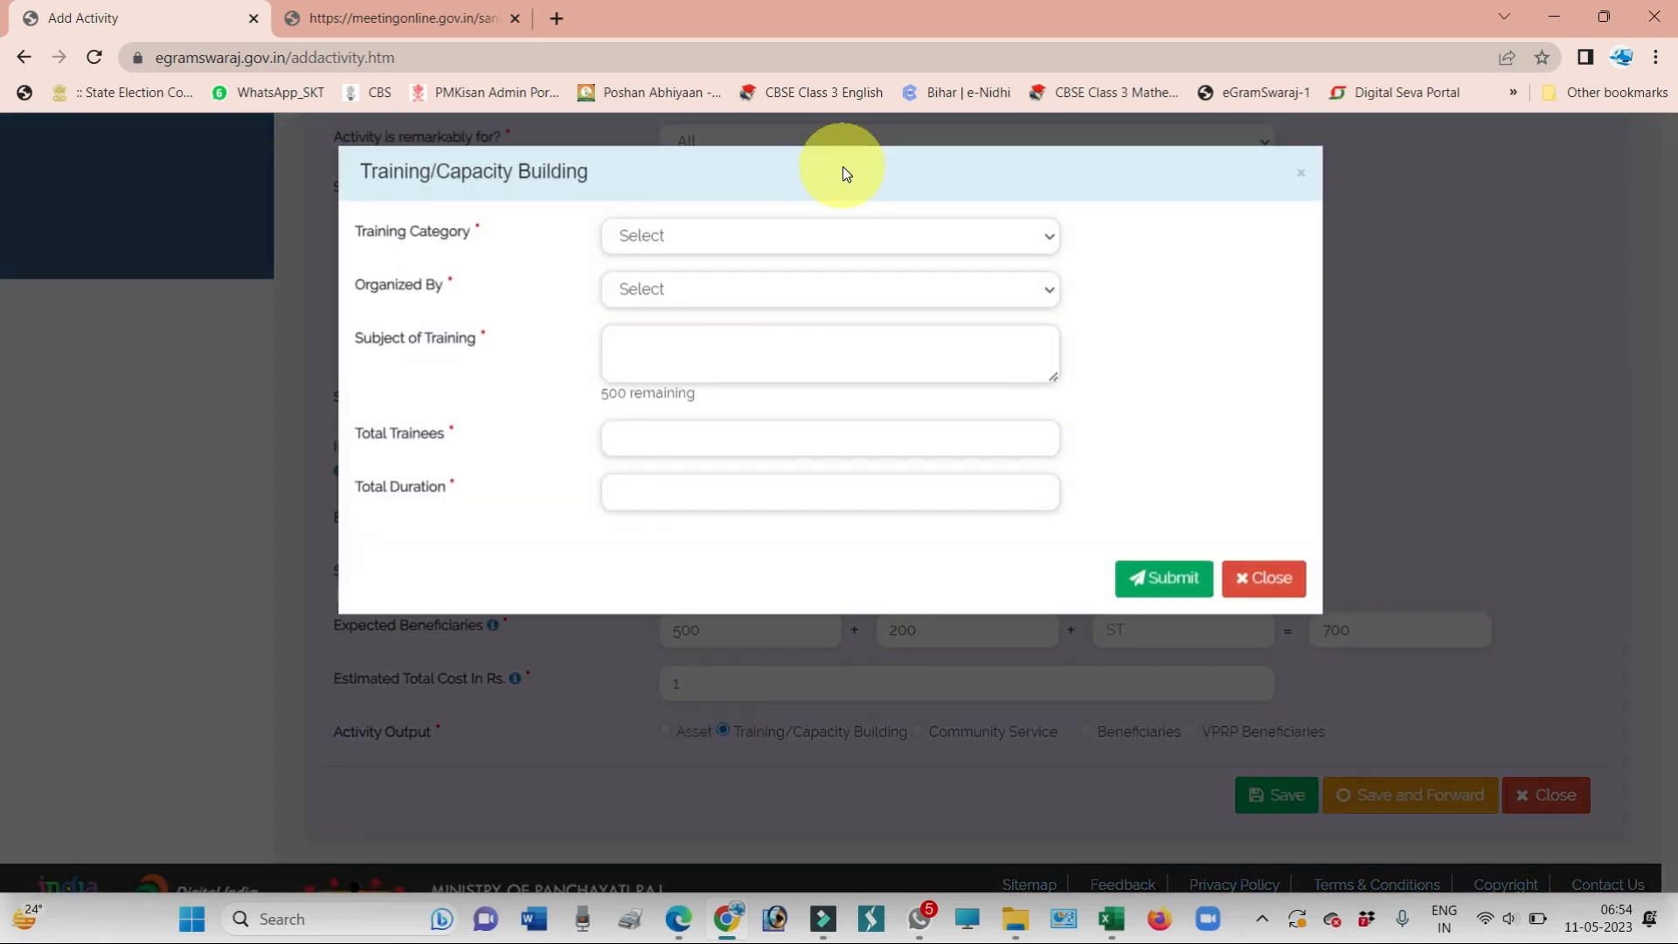
left_click(683, 232)
left_click(663, 303)
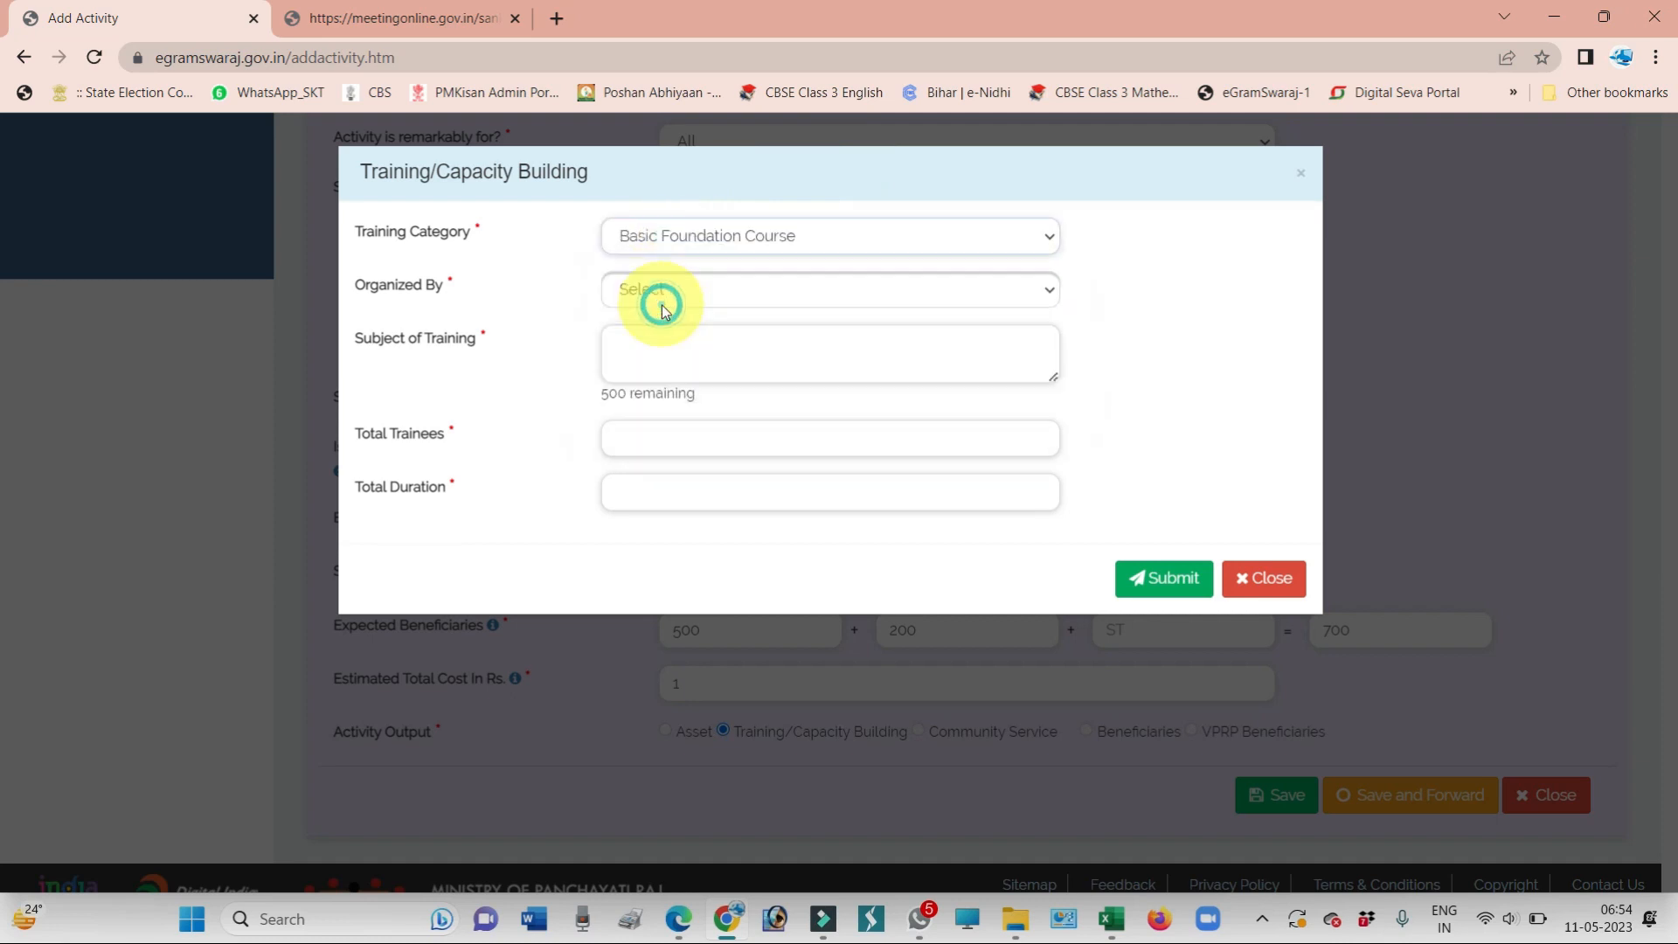
left_click(662, 304)
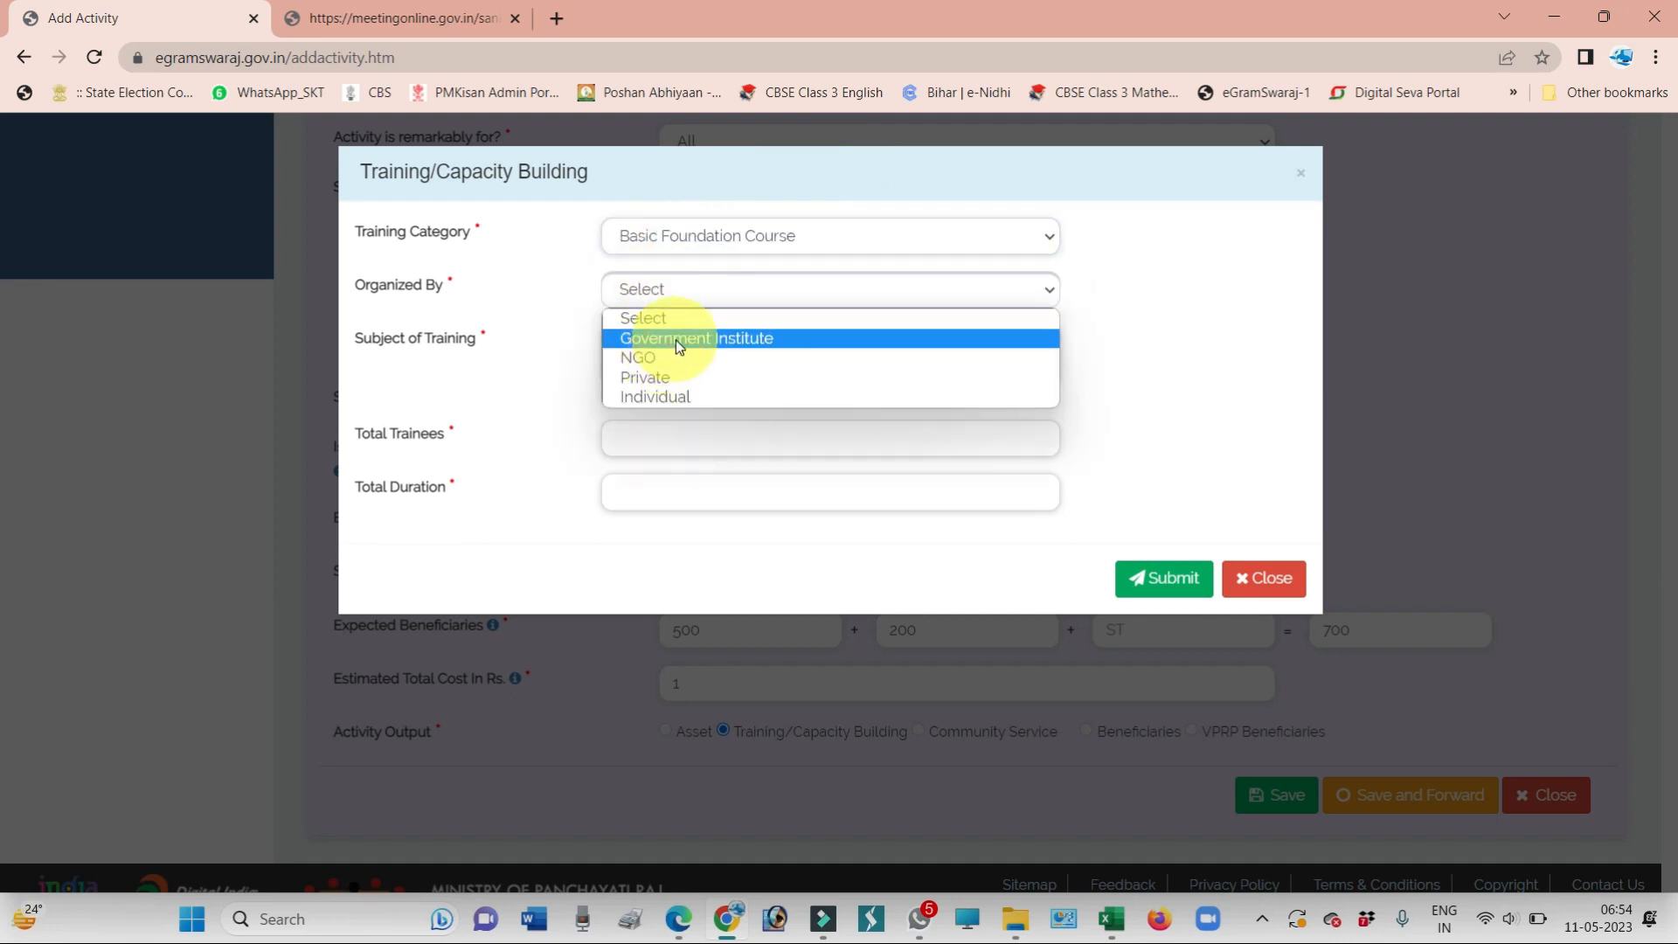
left_click(675, 339)
Enter adfads as the subject of training with 1 trainee and a total duration of 1, and submit the training details
left_click(656, 350)
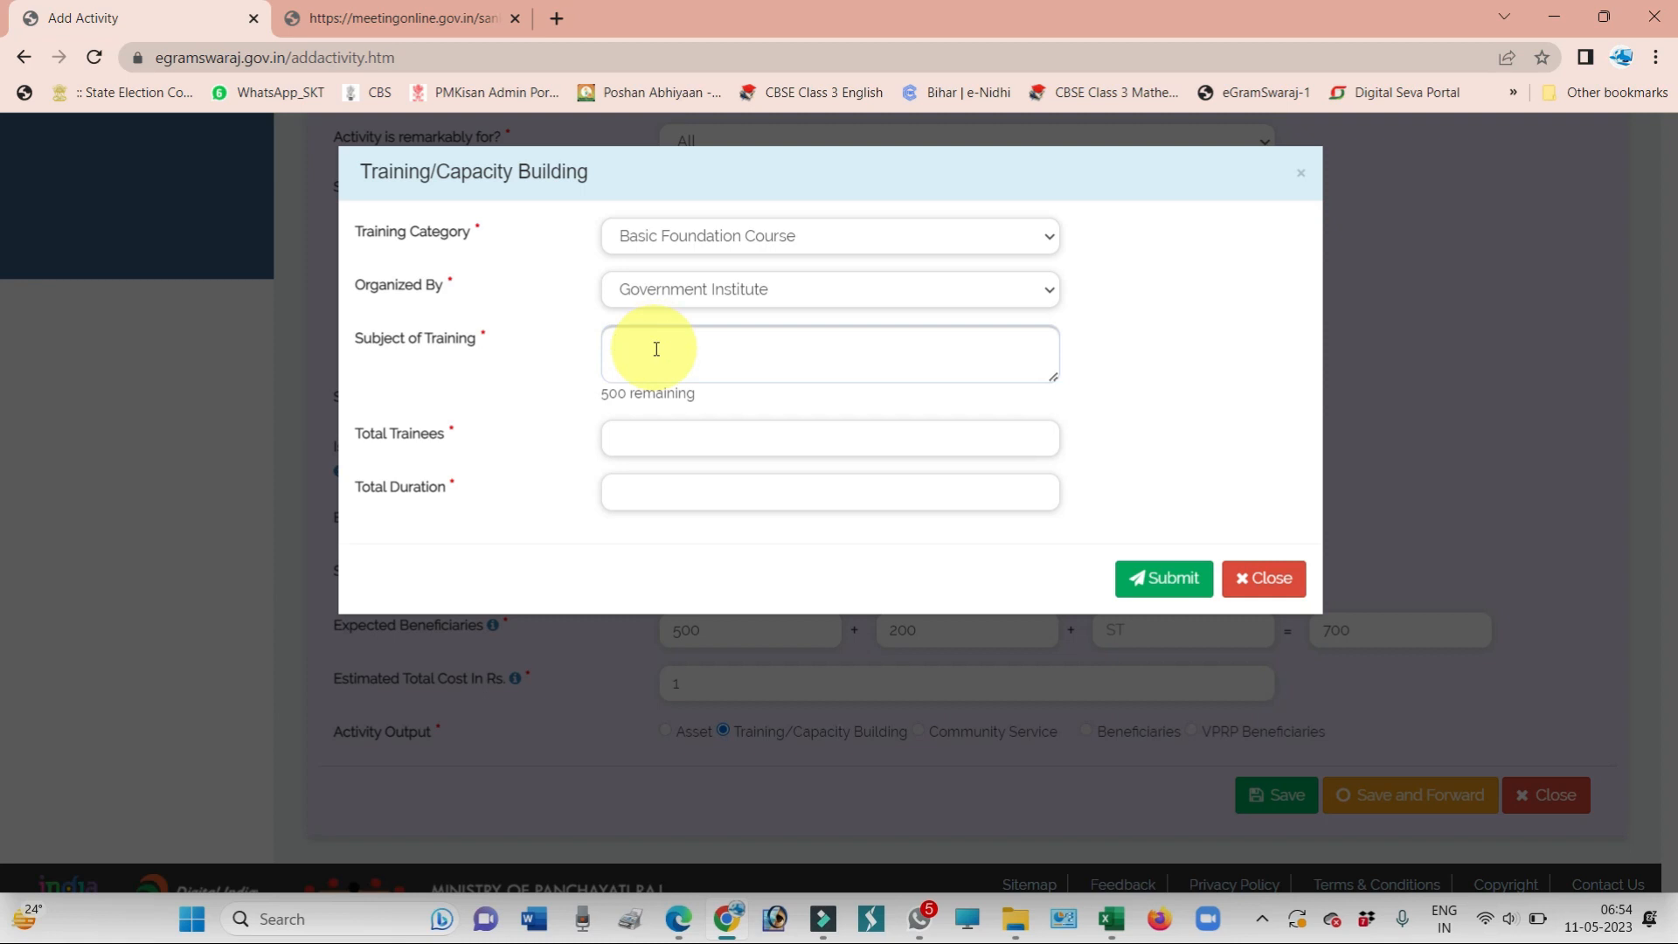
type("adfads")
left_click(640, 440)
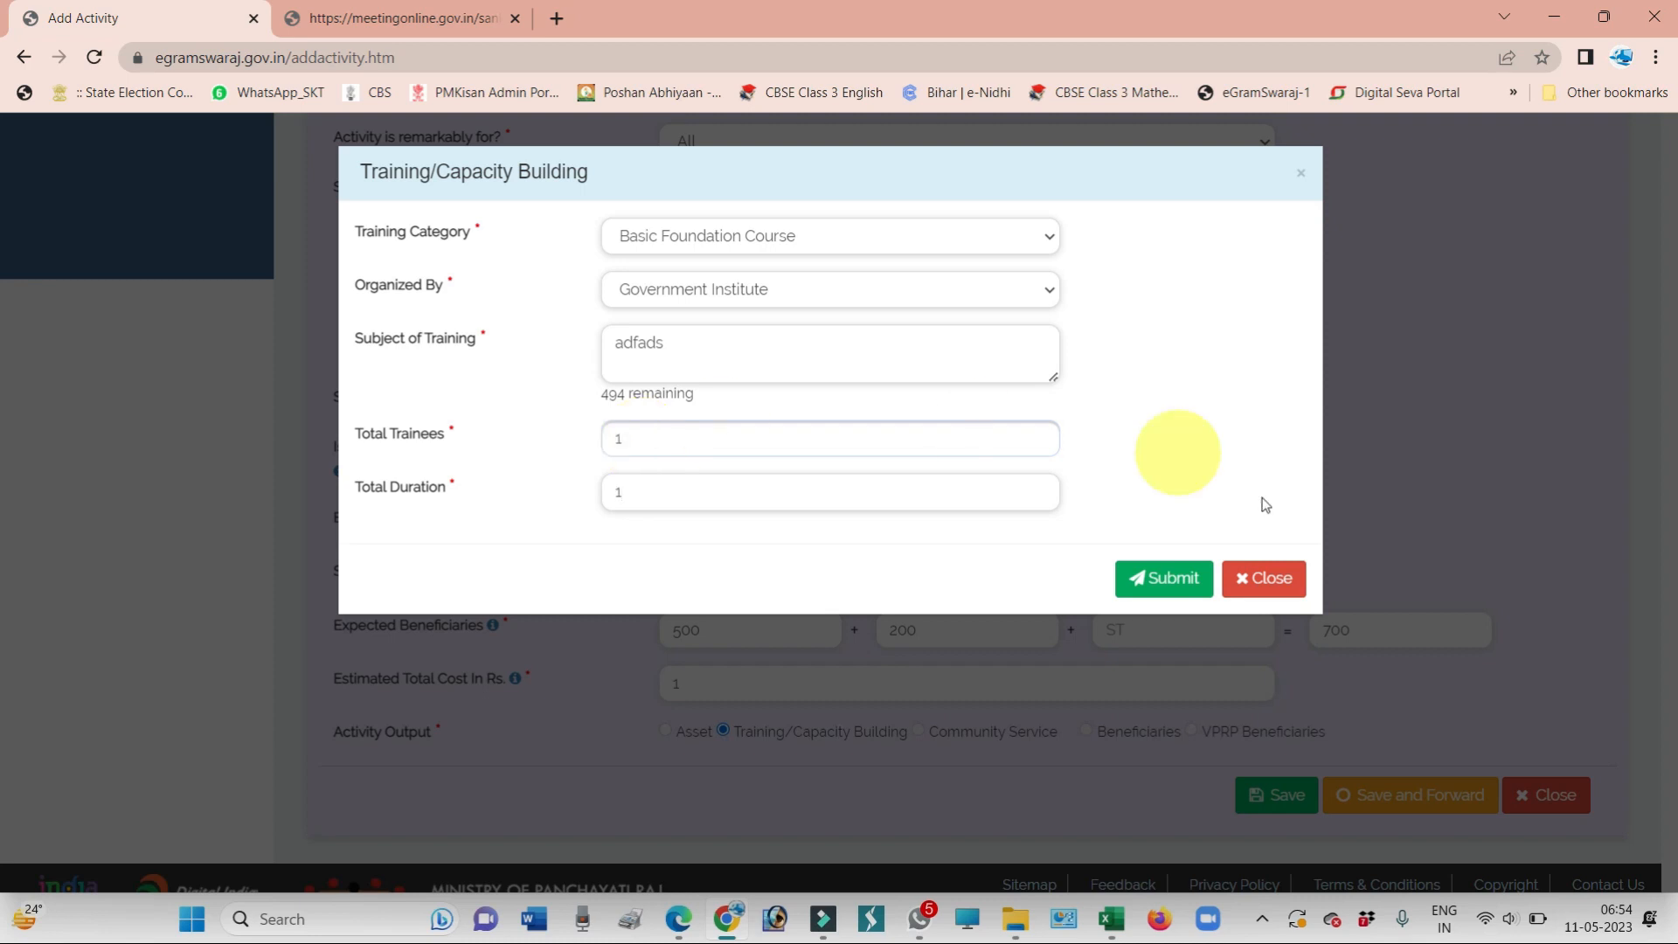
left_click(1184, 579)
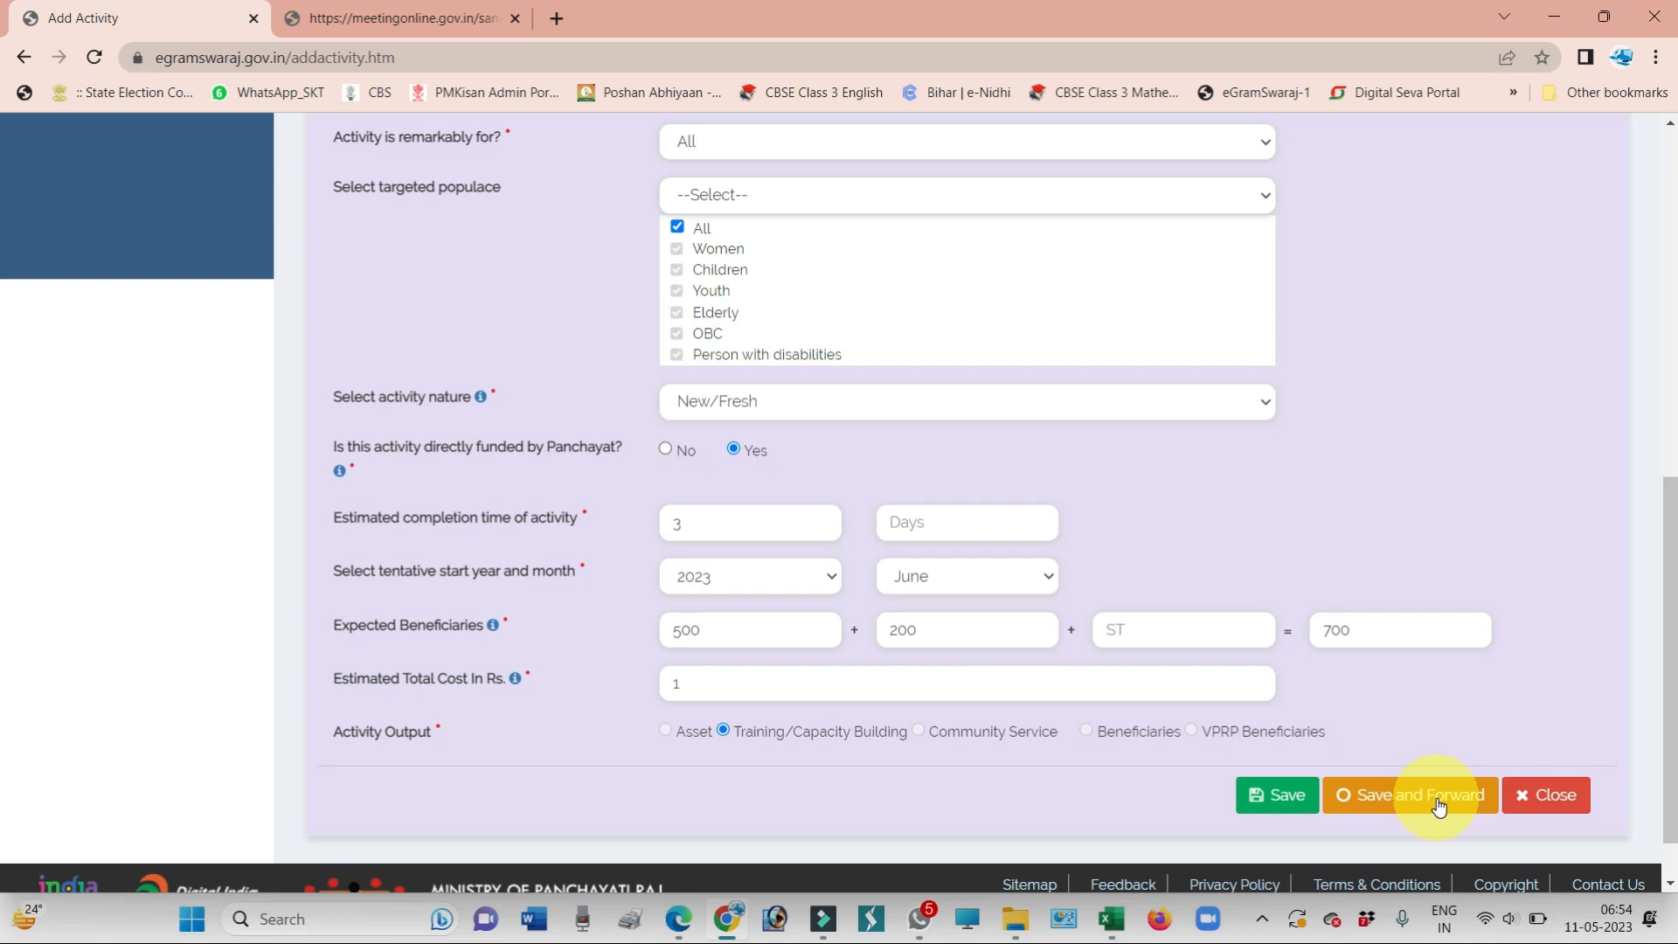
Review the registration form's entries, check the planned works in the Excel GPDP report, and return to the activity form in Chrome
left_click_drag(1670, 777, 1671, 523)
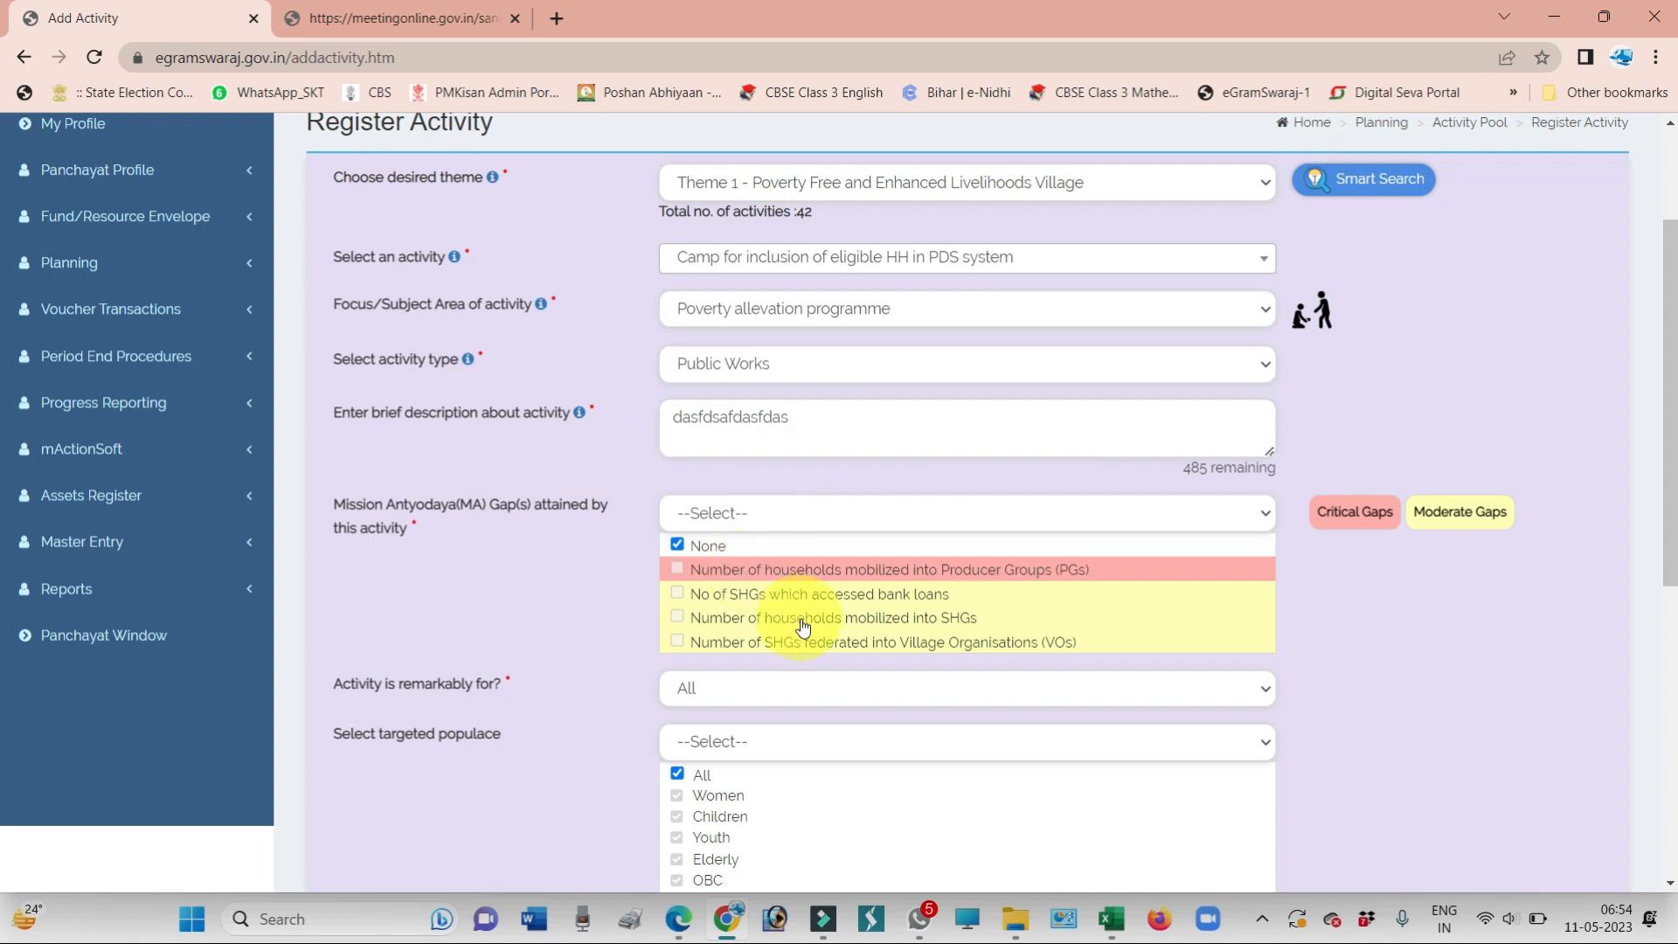
left_click(1116, 934)
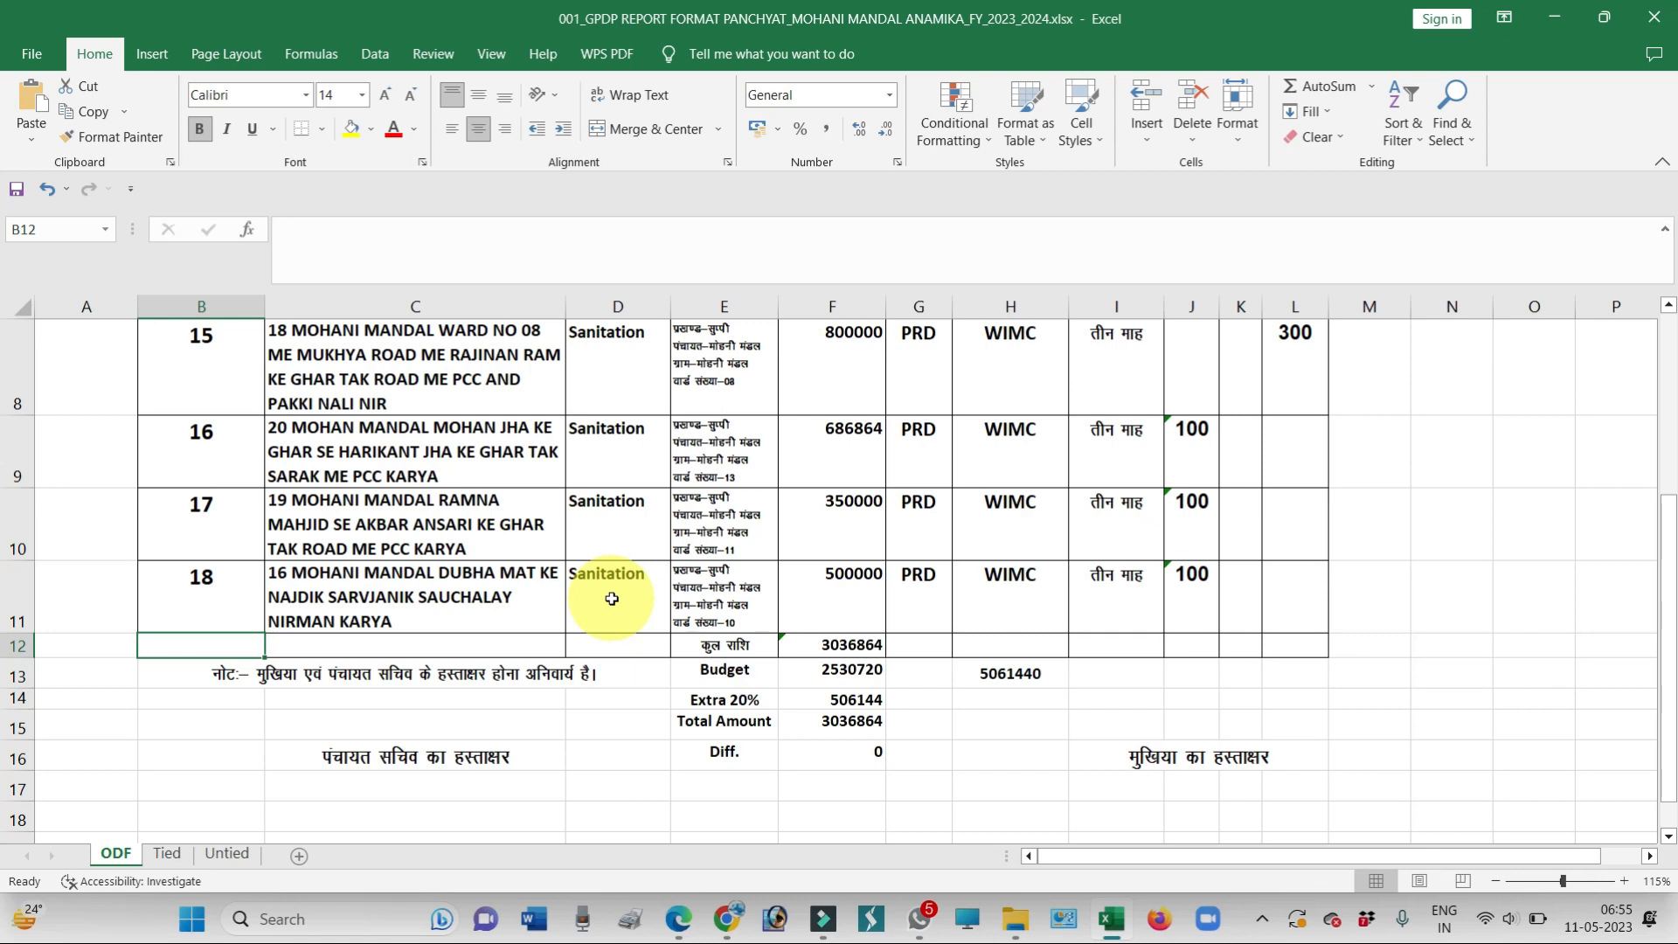
key("alt+Tab")
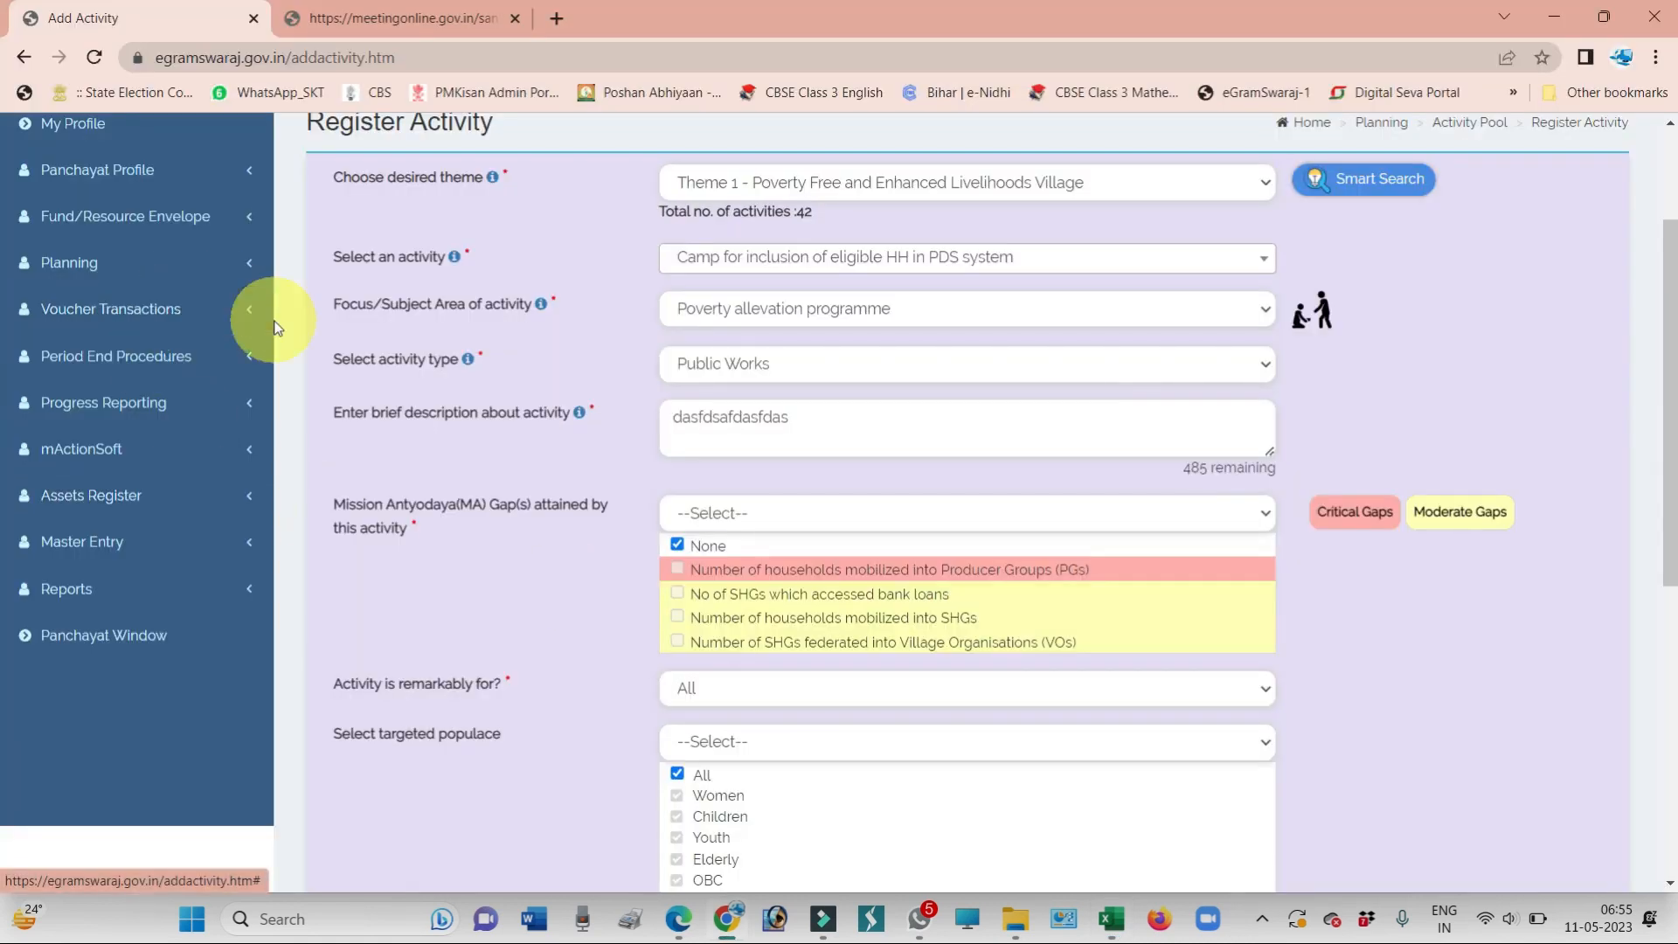
Look at the planning options available for the Activity Pool and the Panchayat Development Plan
left_click(109, 273)
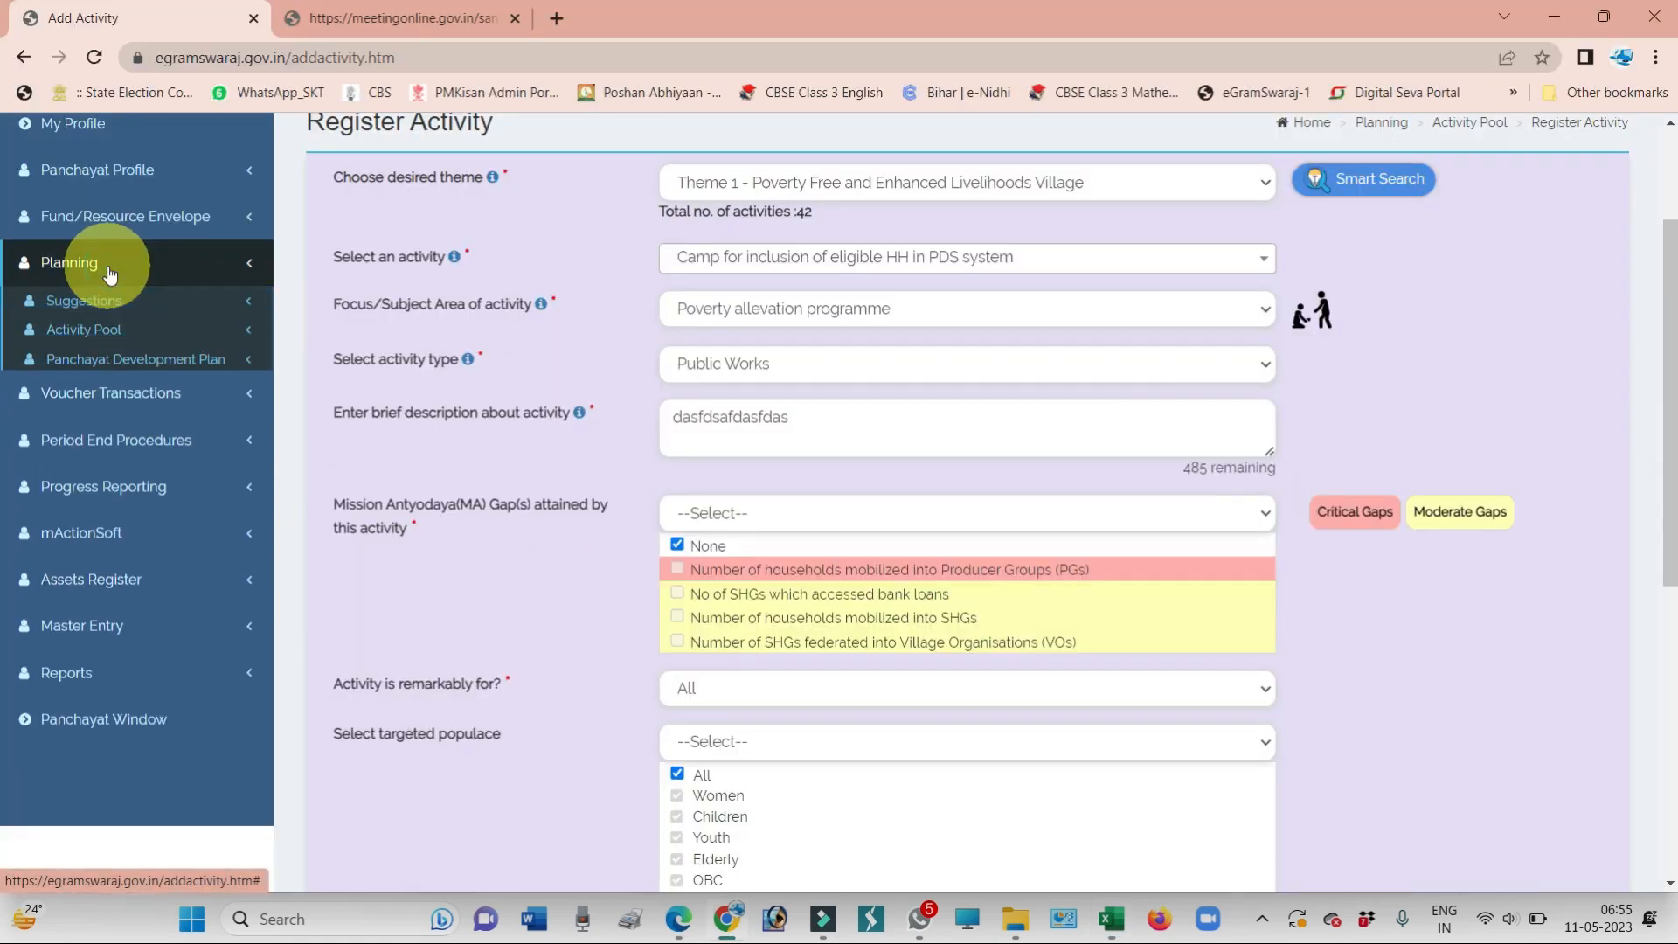
left_click(93, 332)
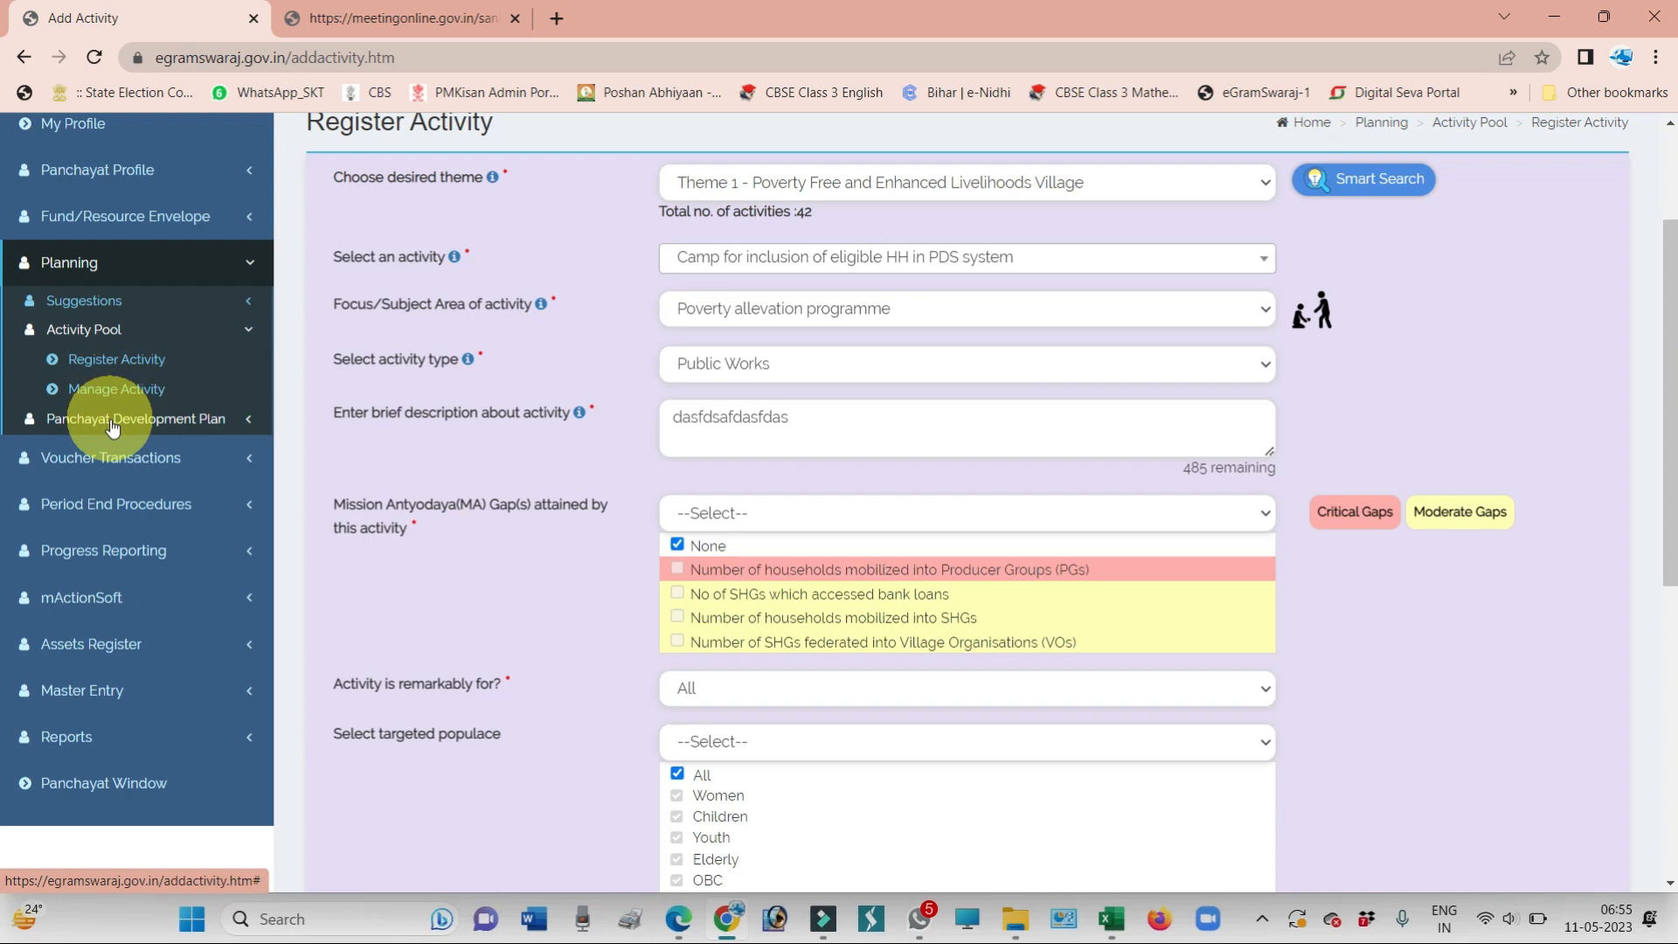
left_click(112, 423)
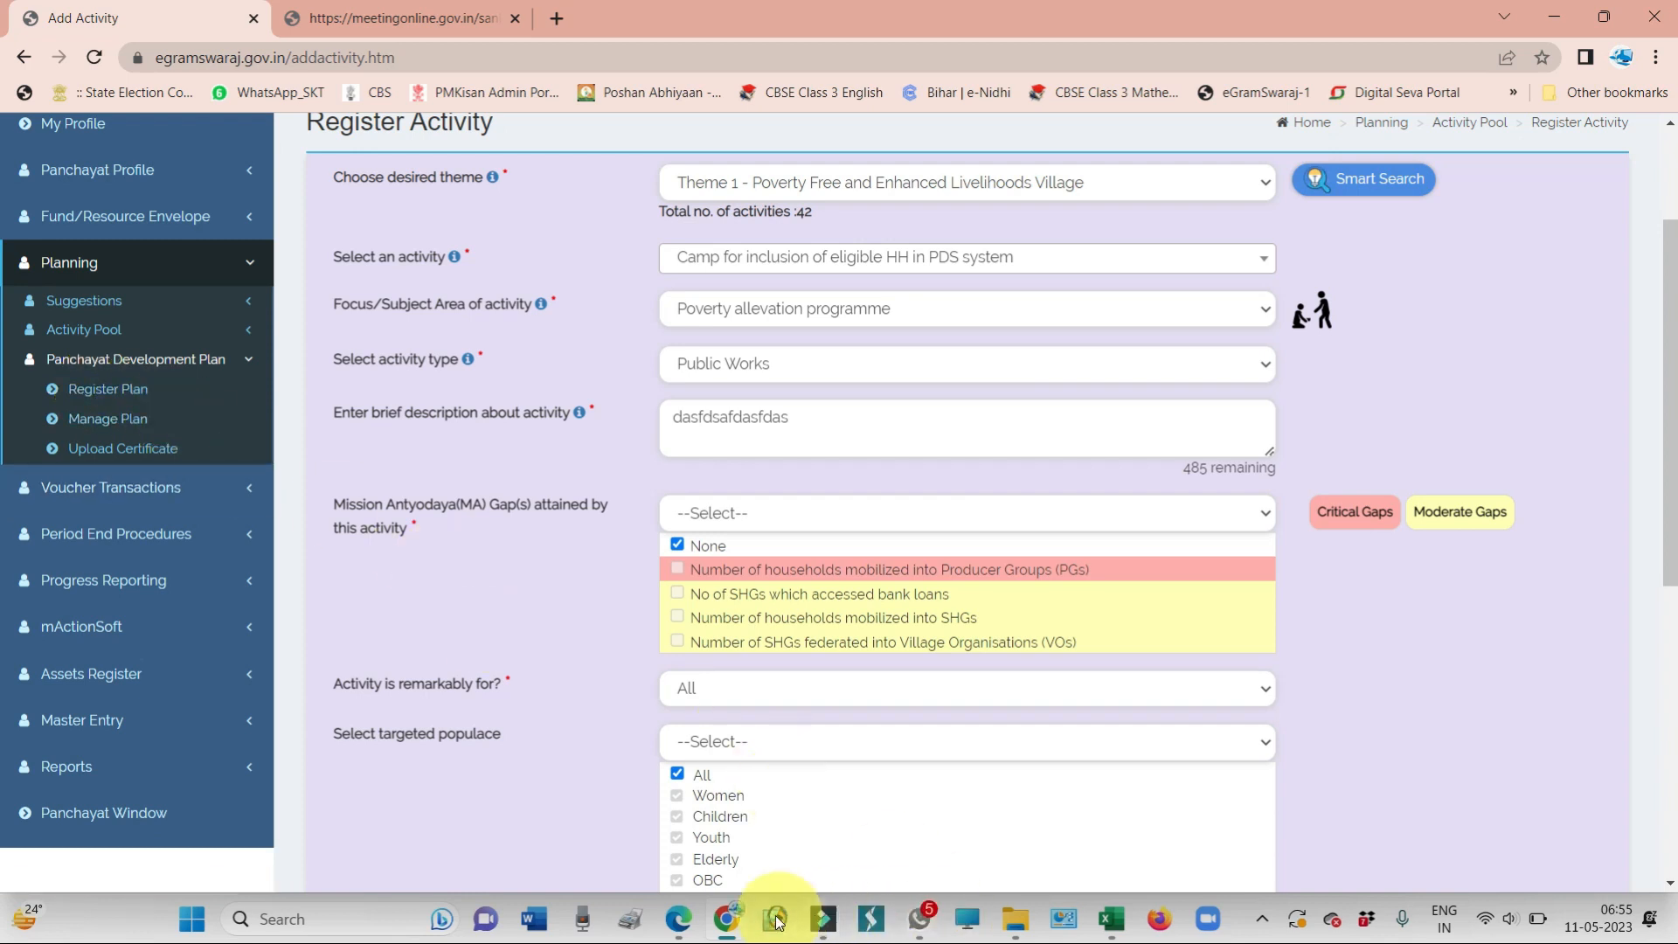
mouse_move(821, 917)
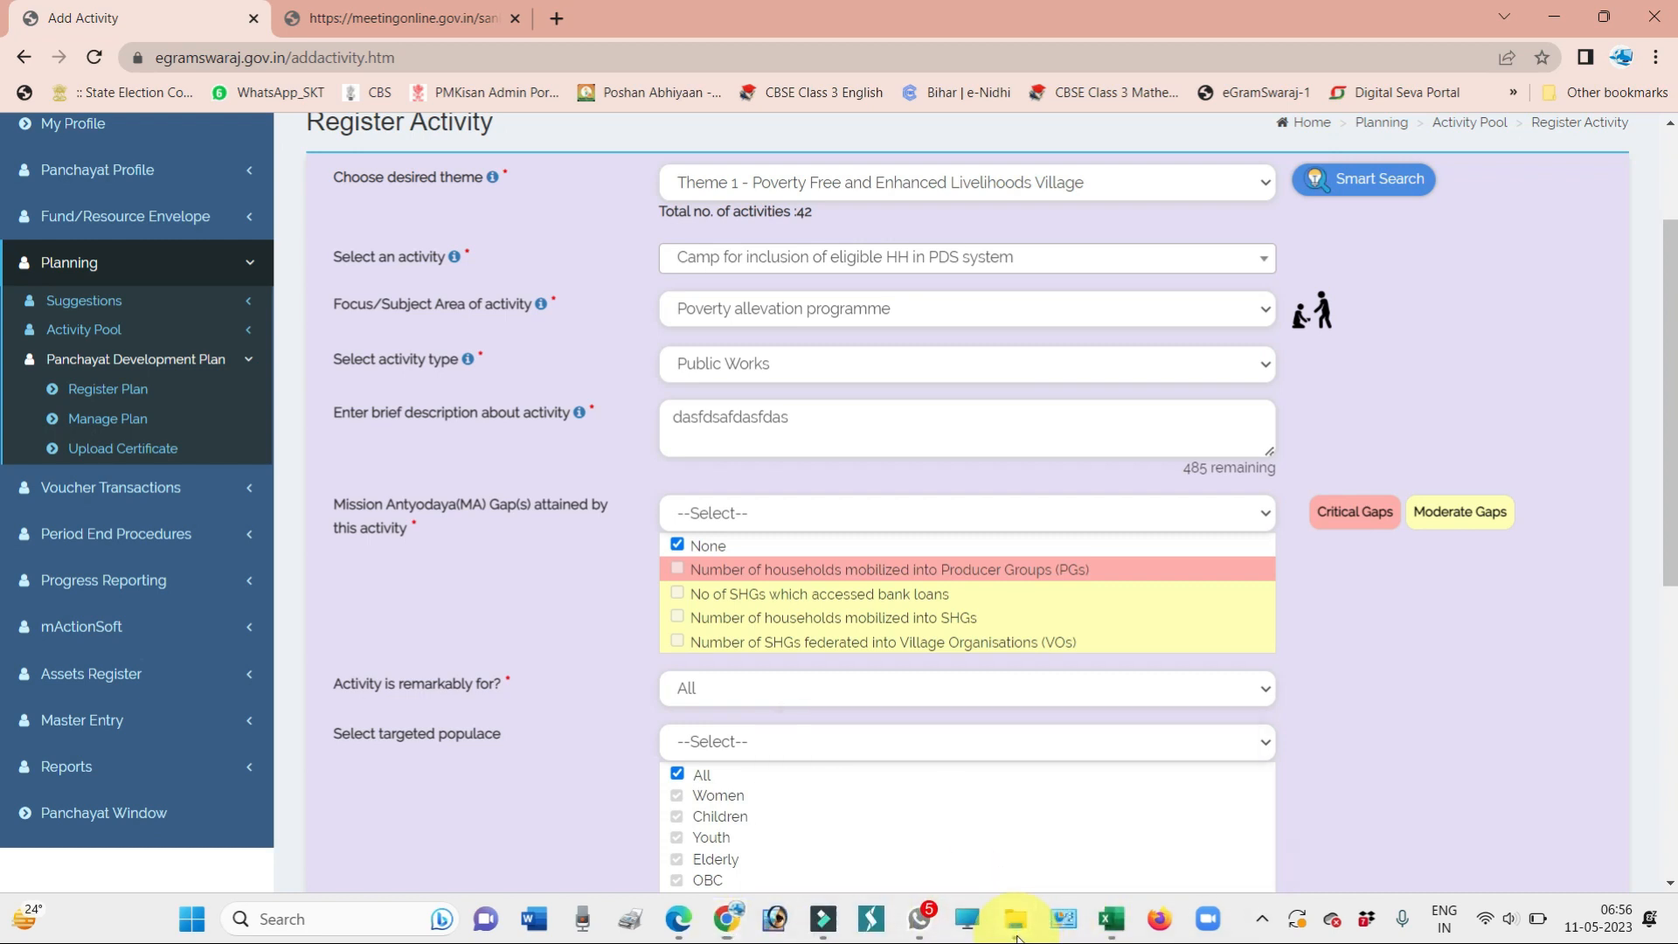
Switch to the 059_11052023 folder, open 01_WhatsApp Image 2023-05-08 at 4.10.35 PM.jpeg, examine the Sanitation plan message enlarged, and close it
mouse_move(1014, 918)
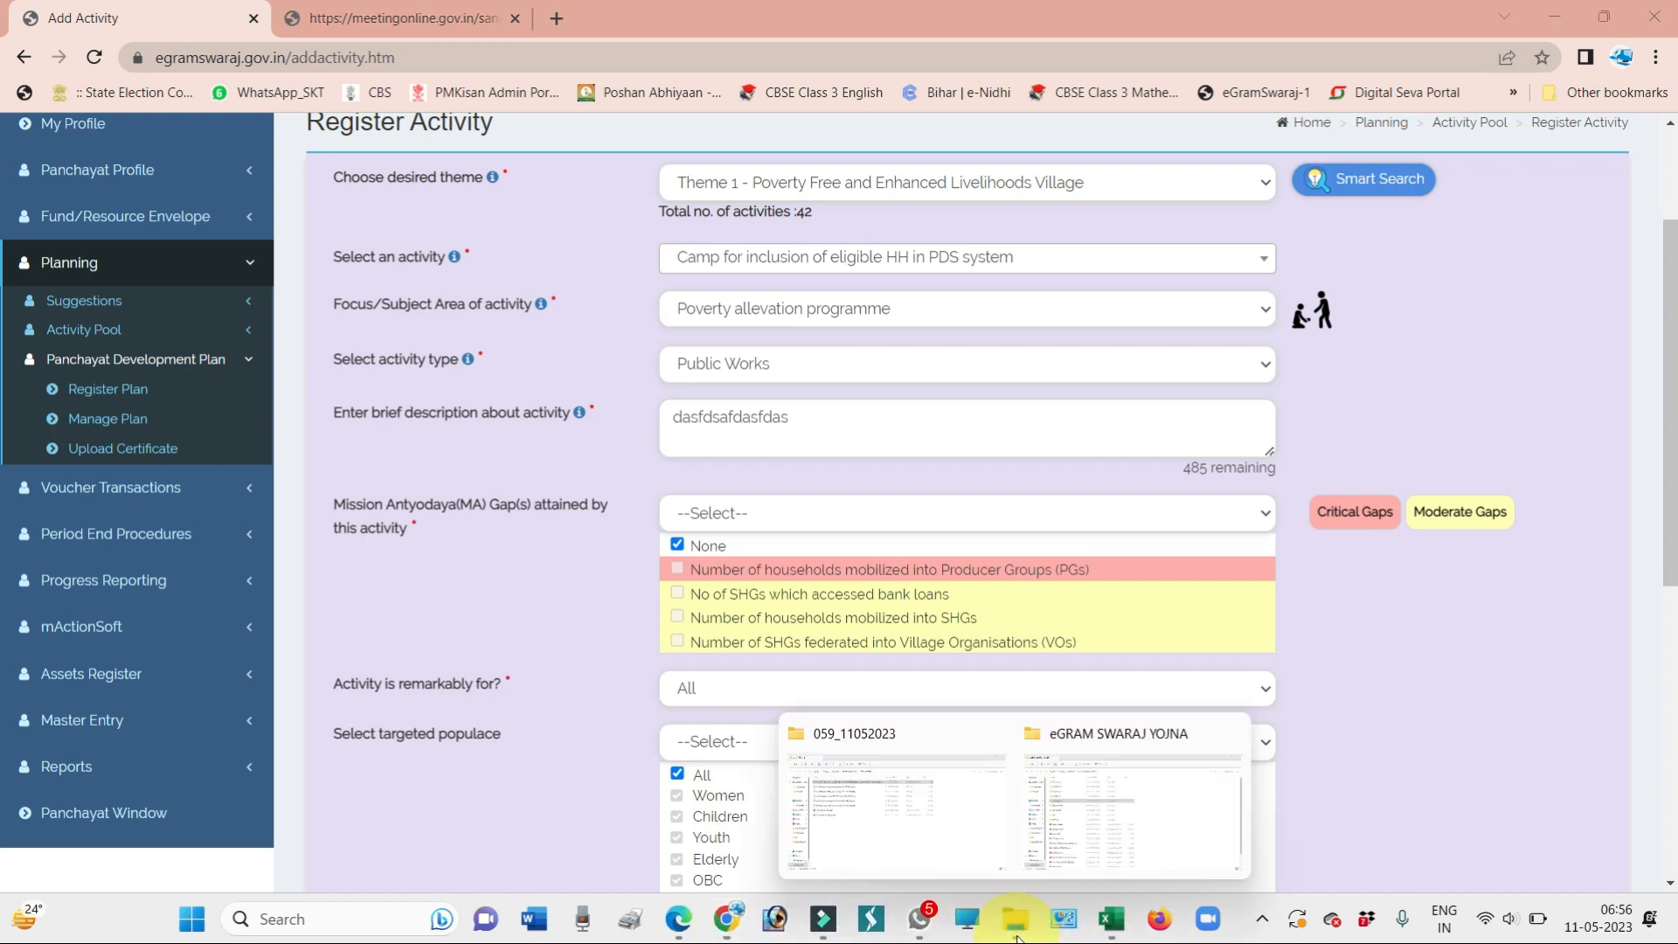
left_click(879, 741)
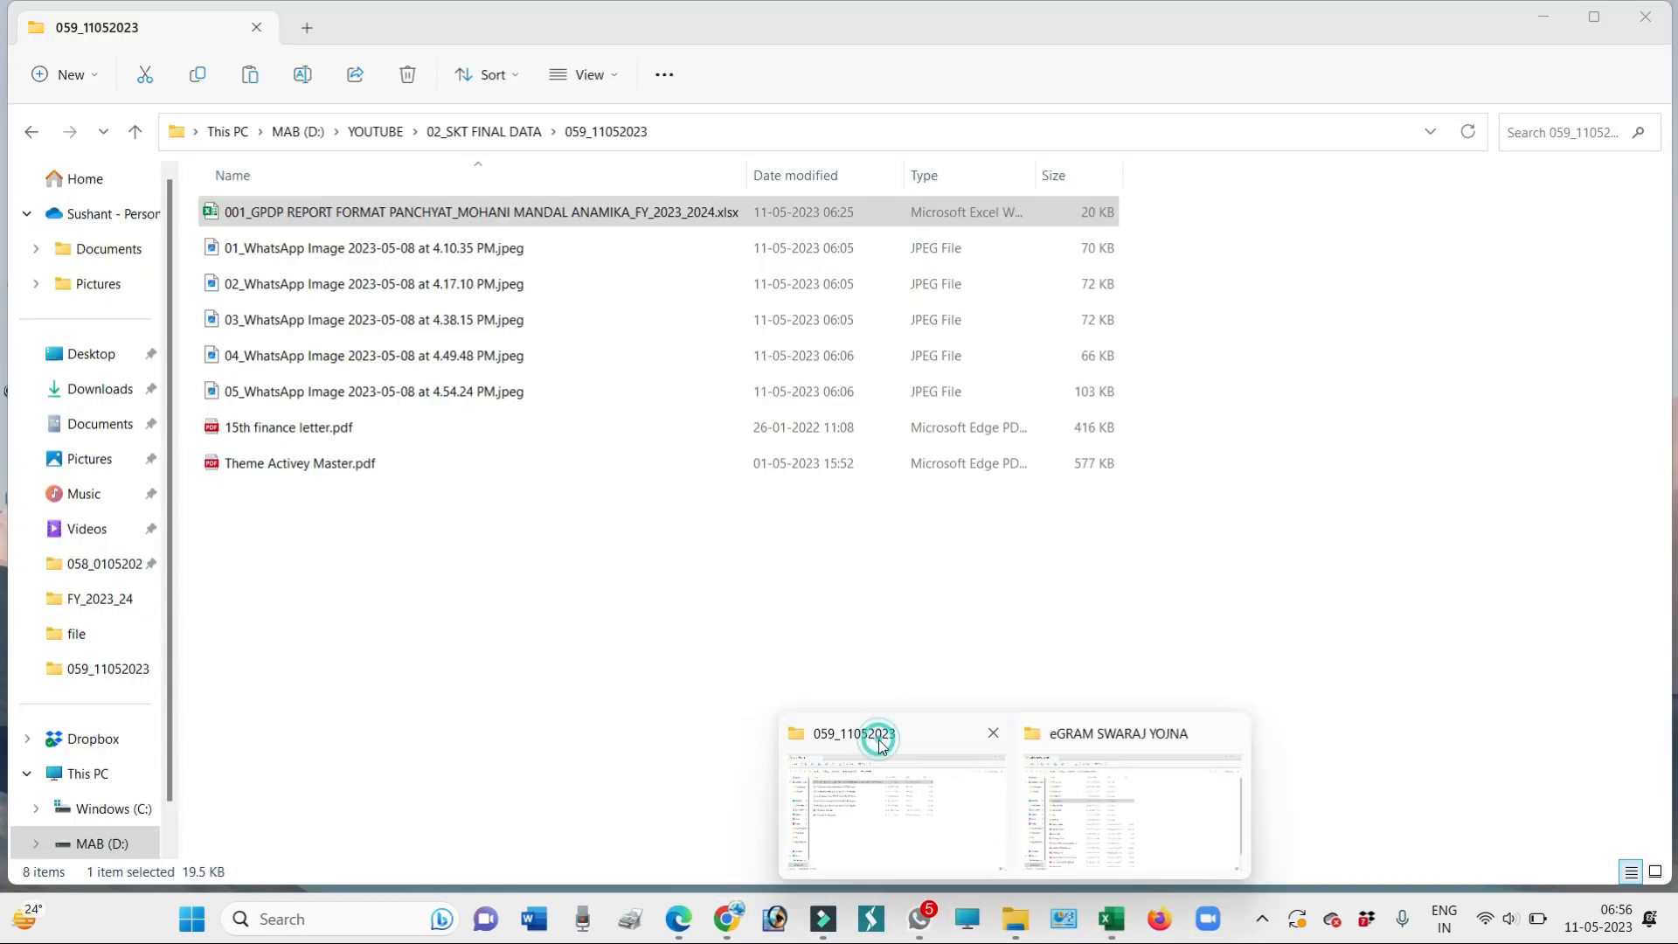
left_click(294, 252)
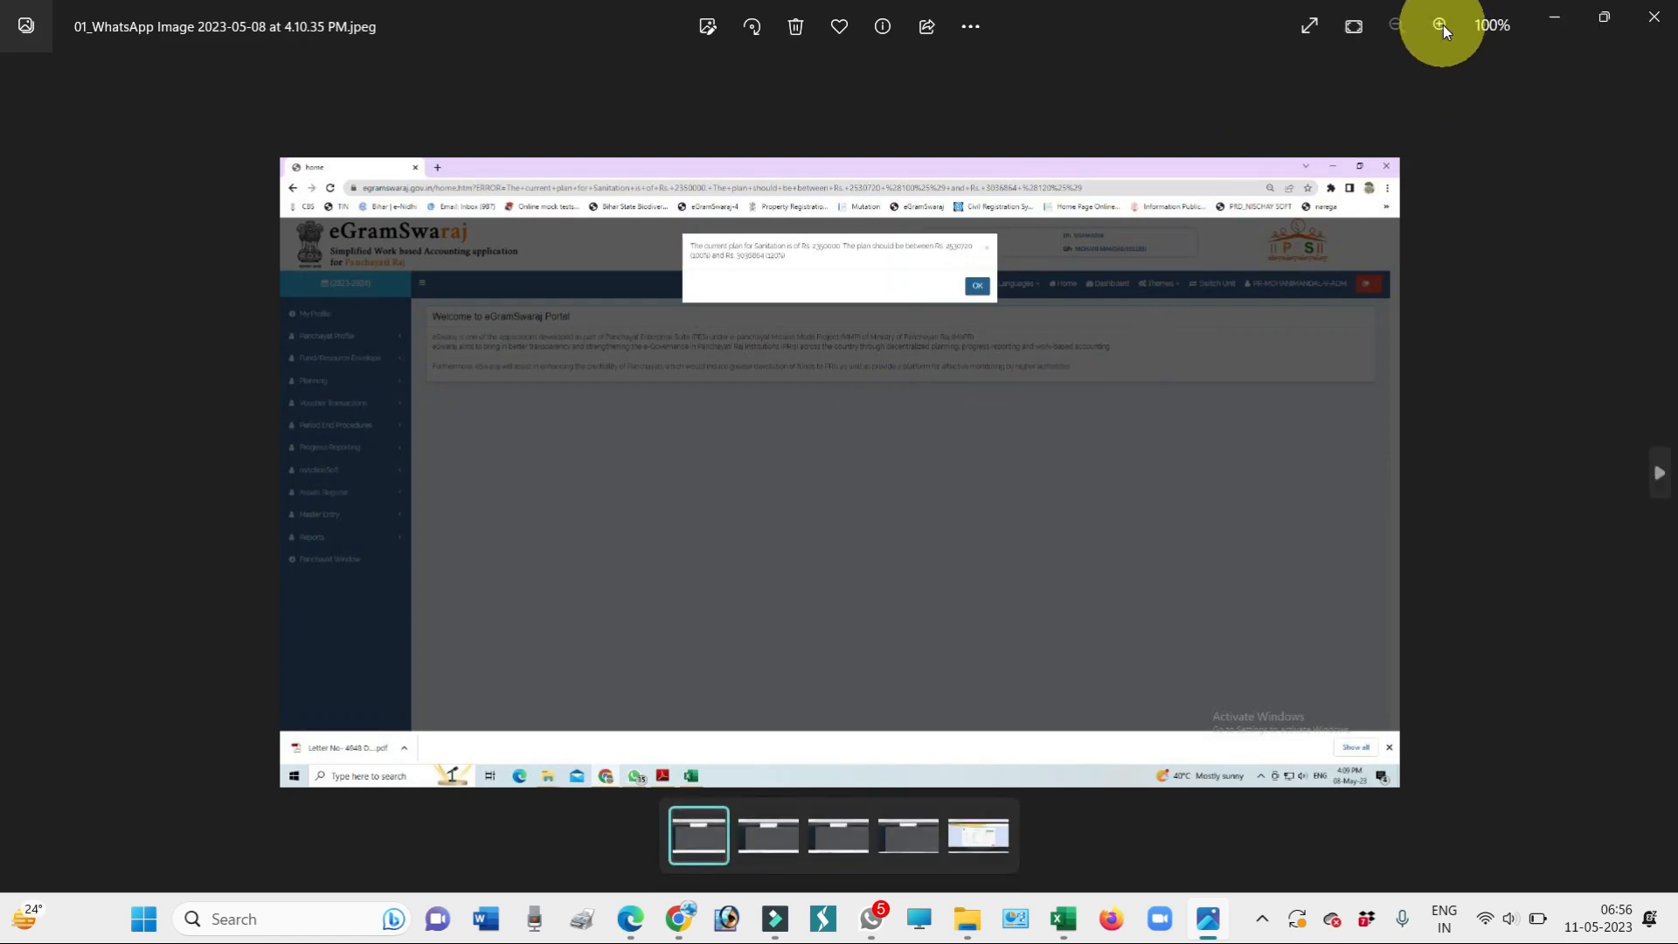
left_click(1444, 24)
left_click(1443, 24)
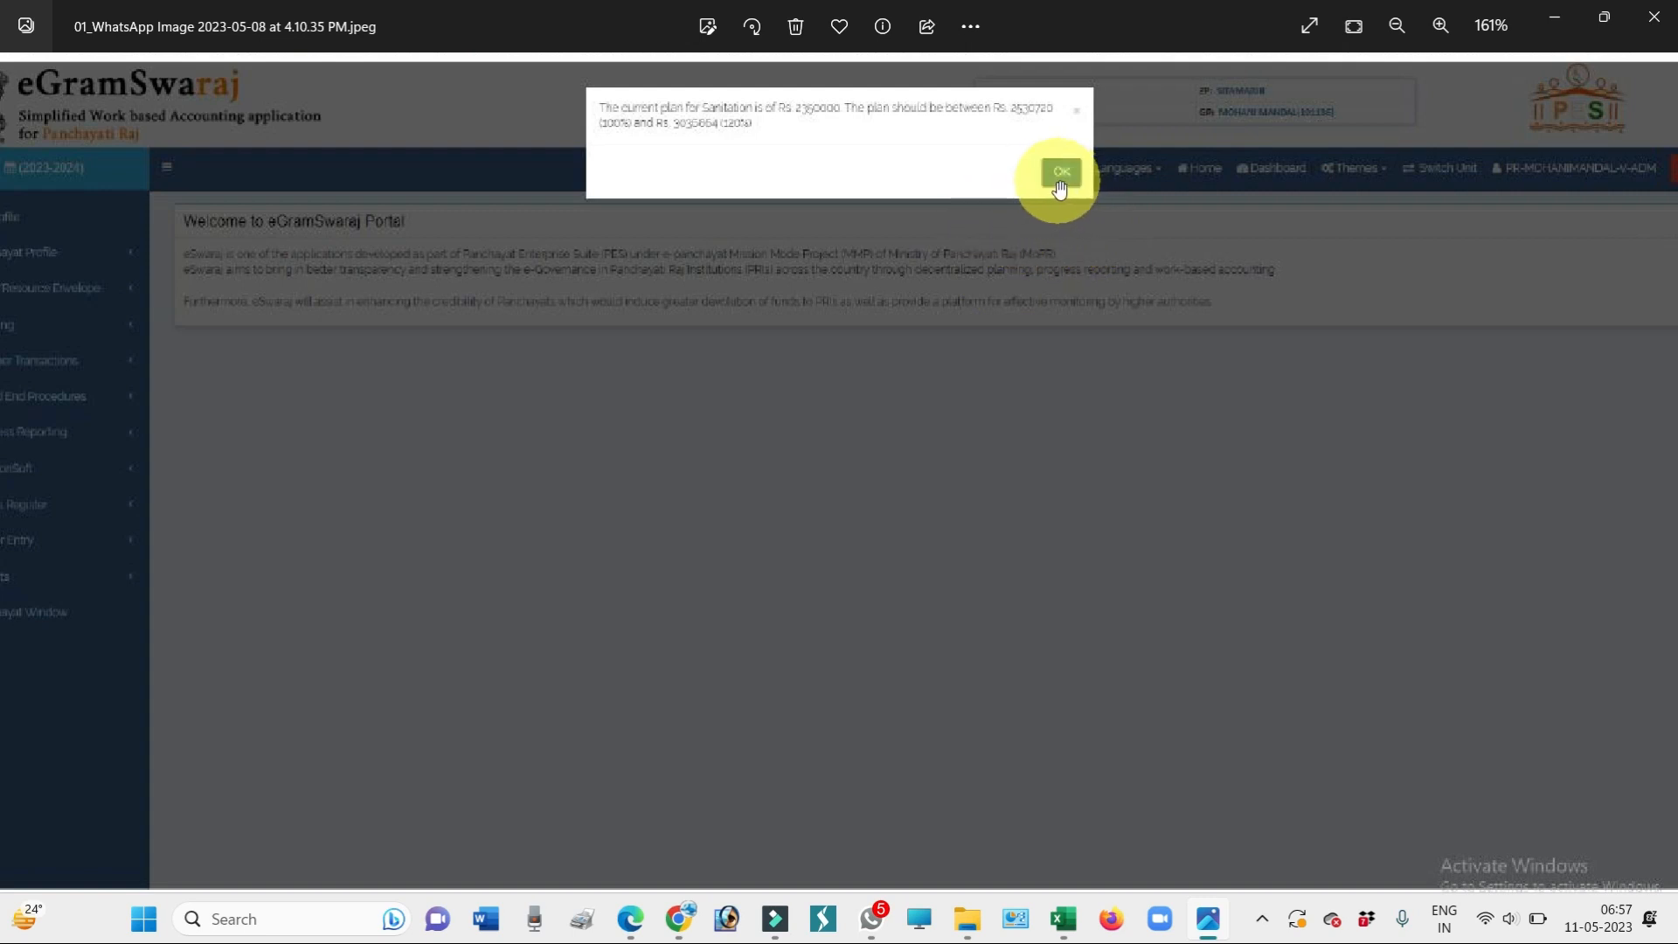
left_click(1654, 24)
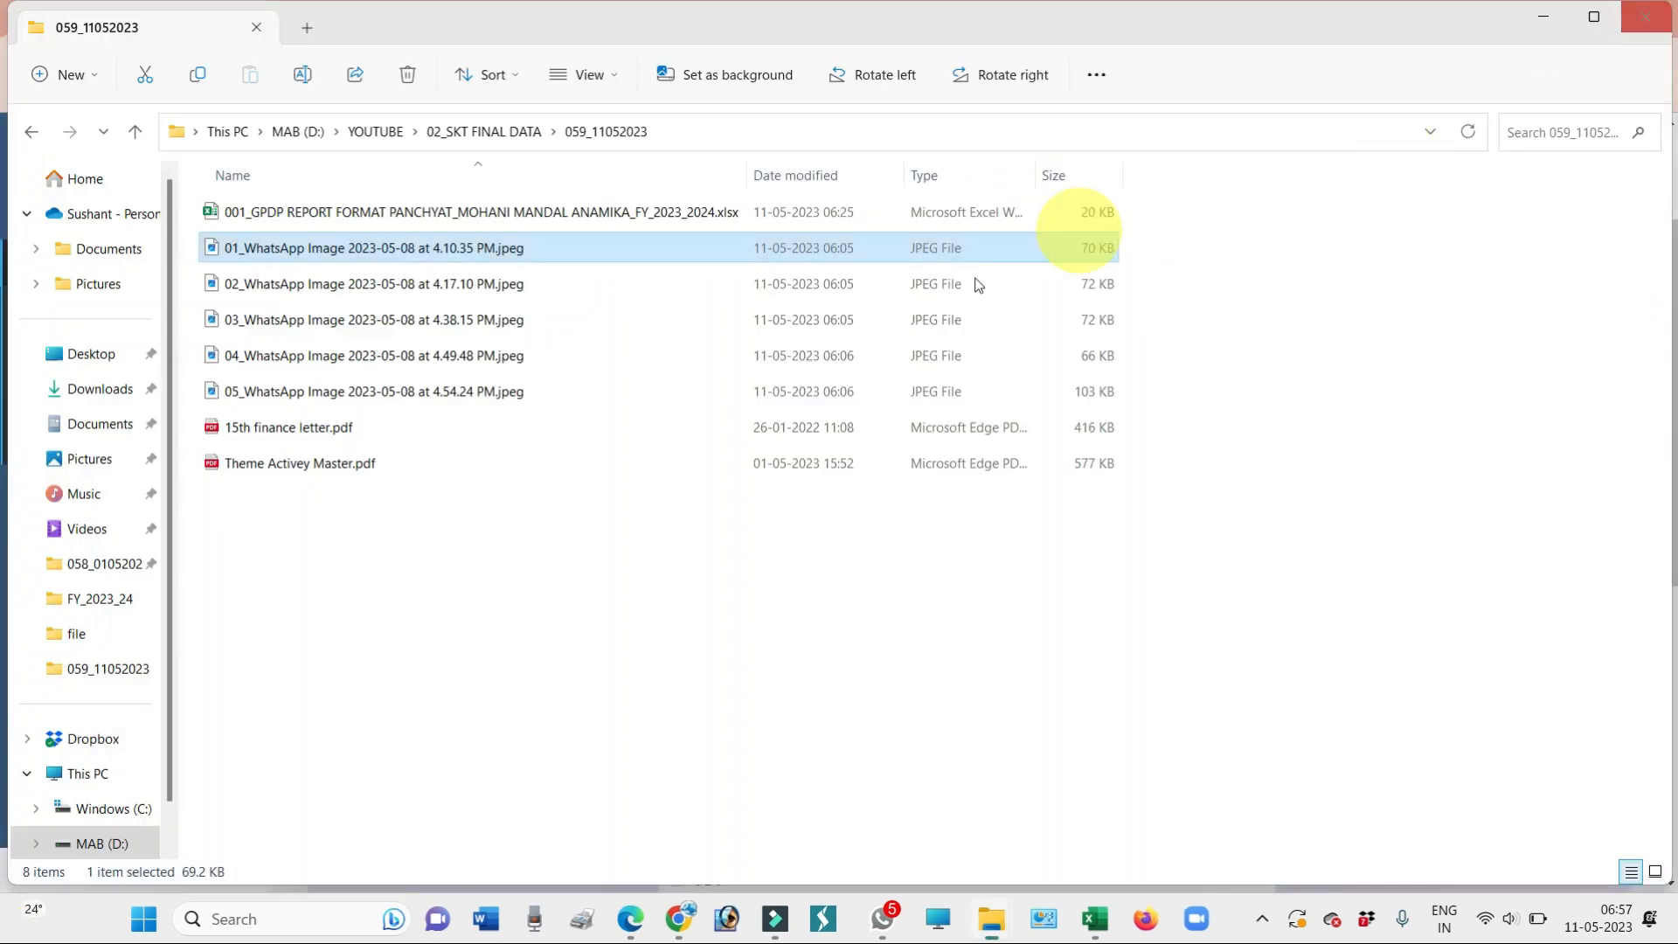
Examine the portal messages enlarged in the 02_WhatsApp (4.17.10 PM) and 03_WhatsApp (4.38.15 PM) images, closing the first before opening the second
double_click(354, 285)
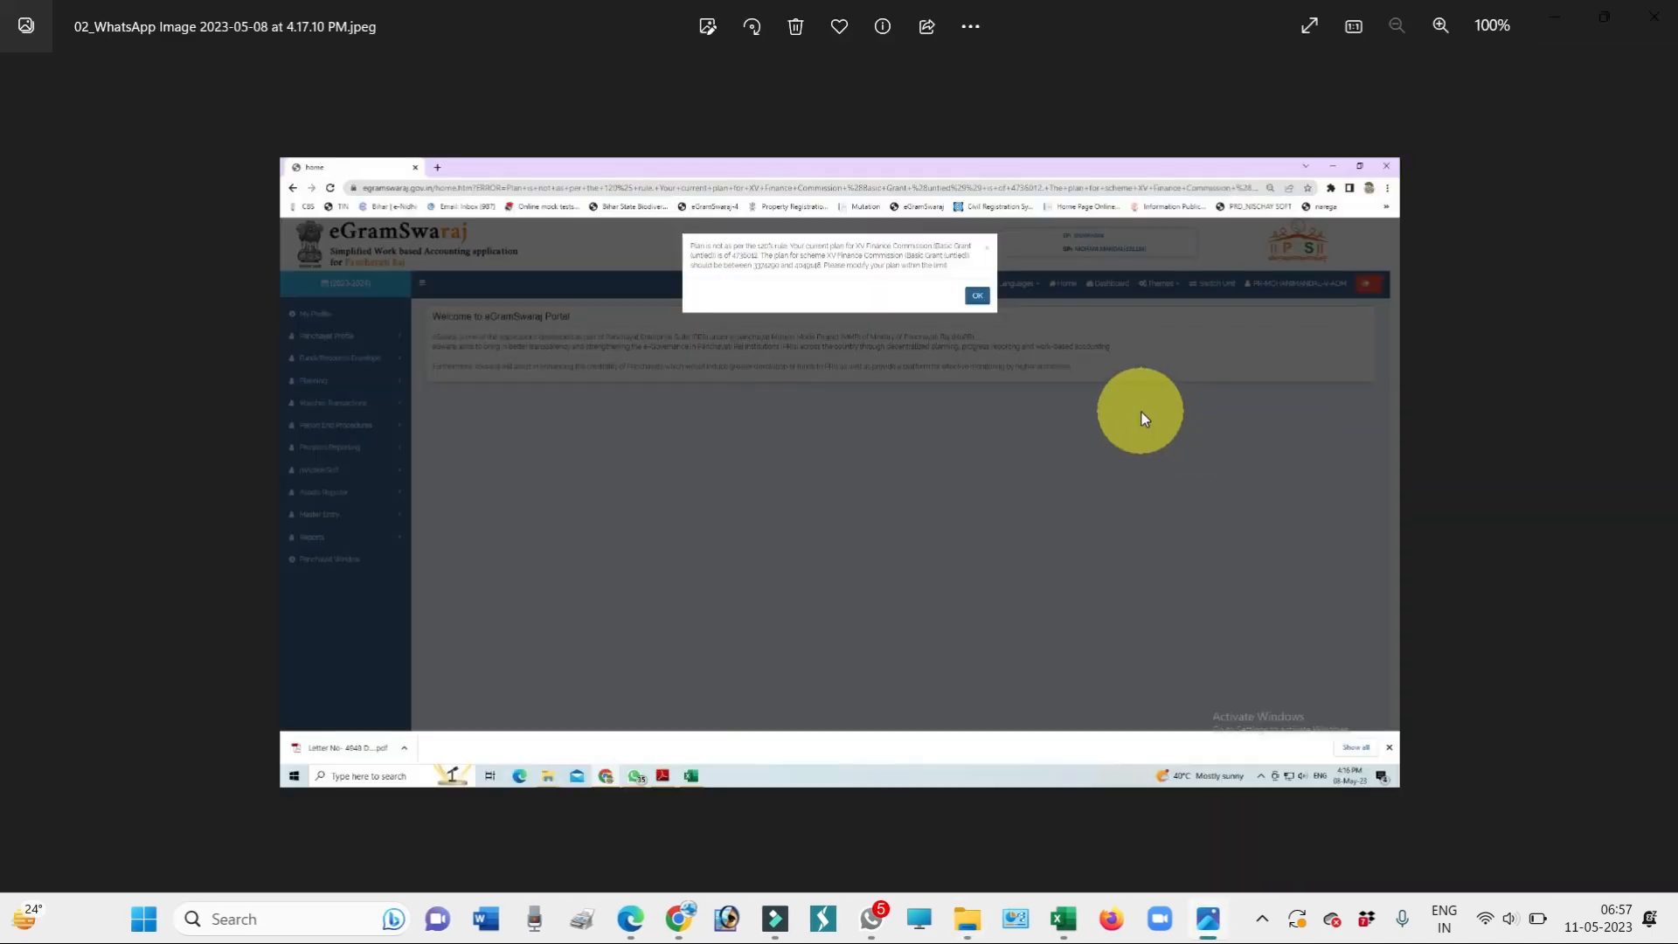
left_click(1440, 22)
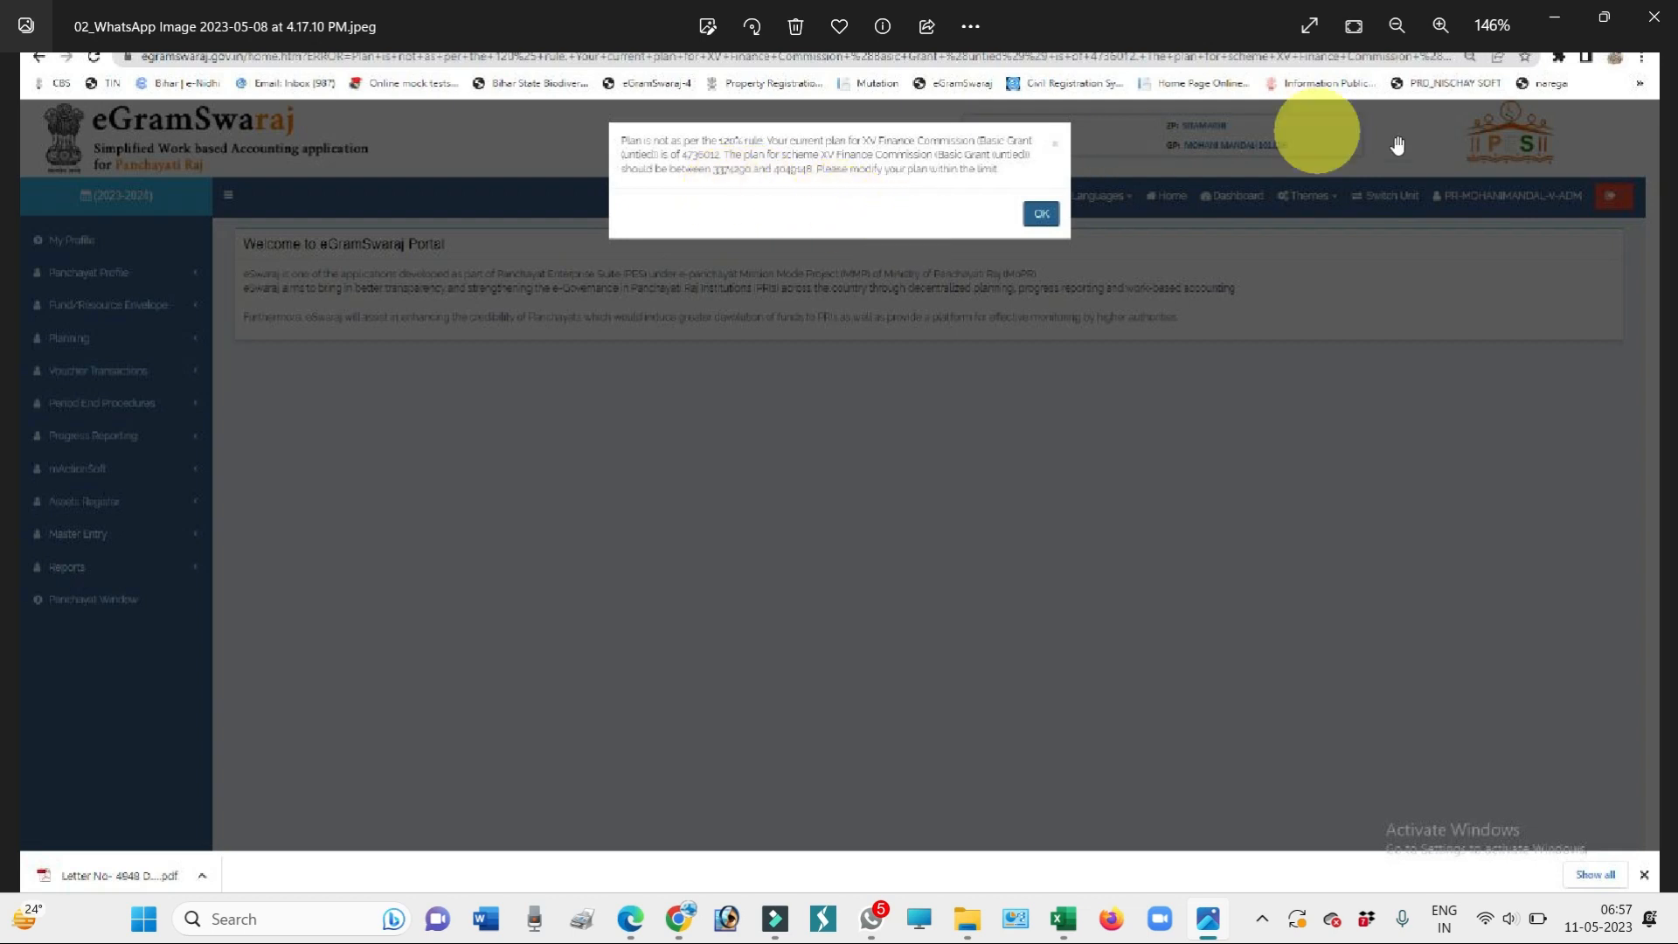
left_click(1654, 15)
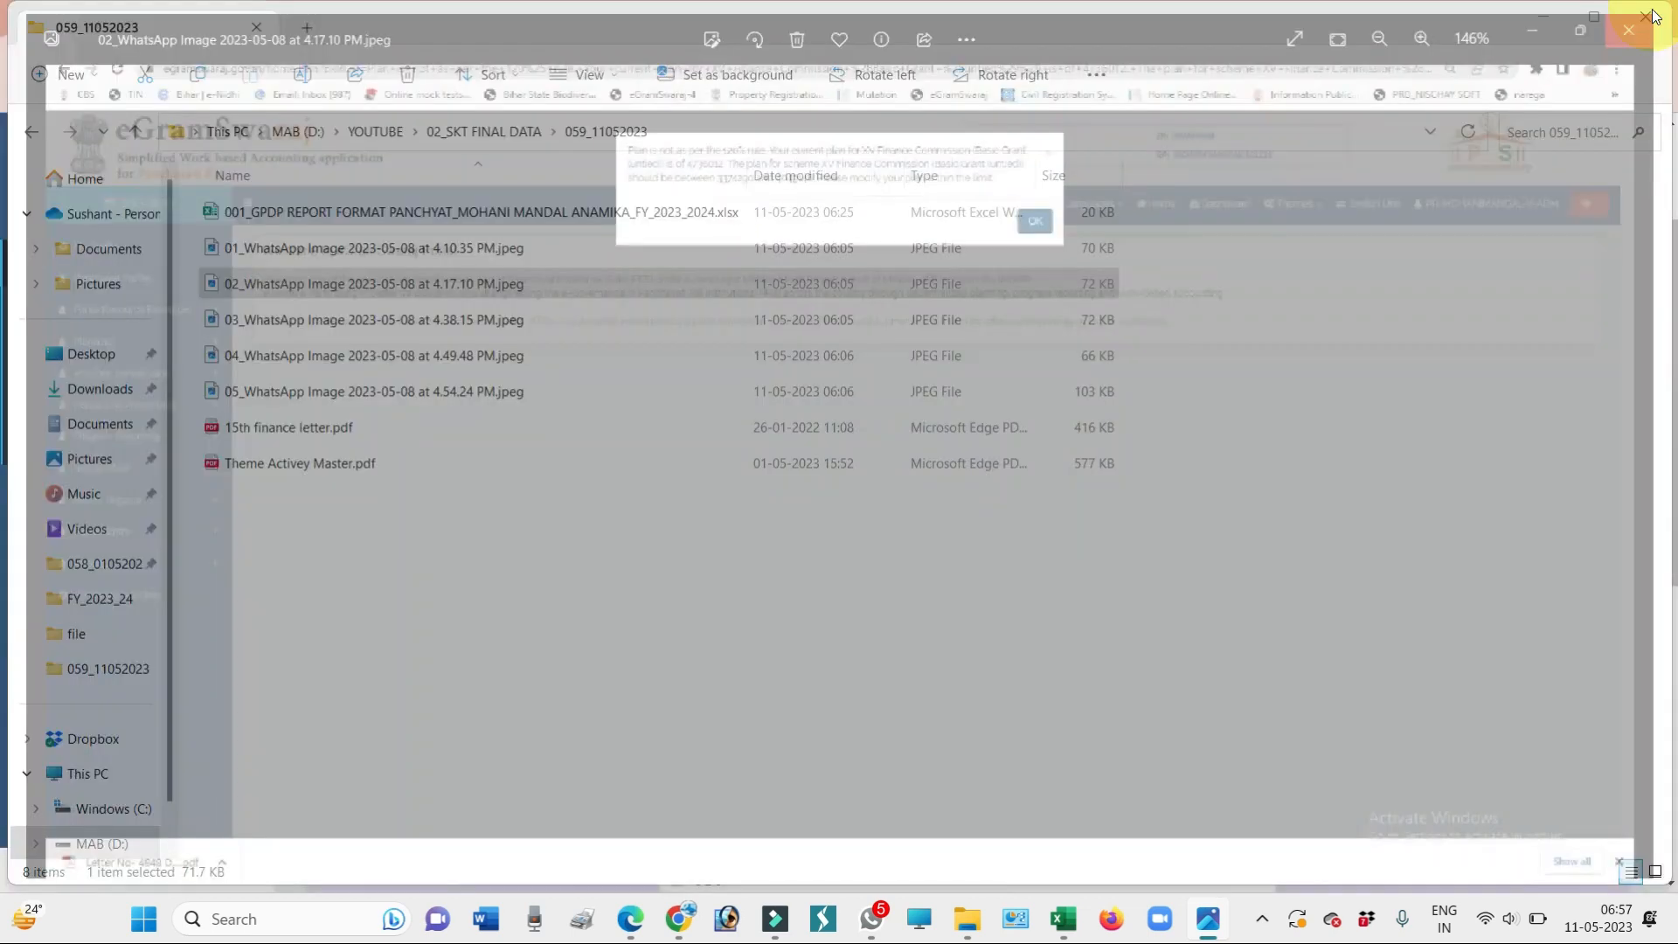
double_click(280, 332)
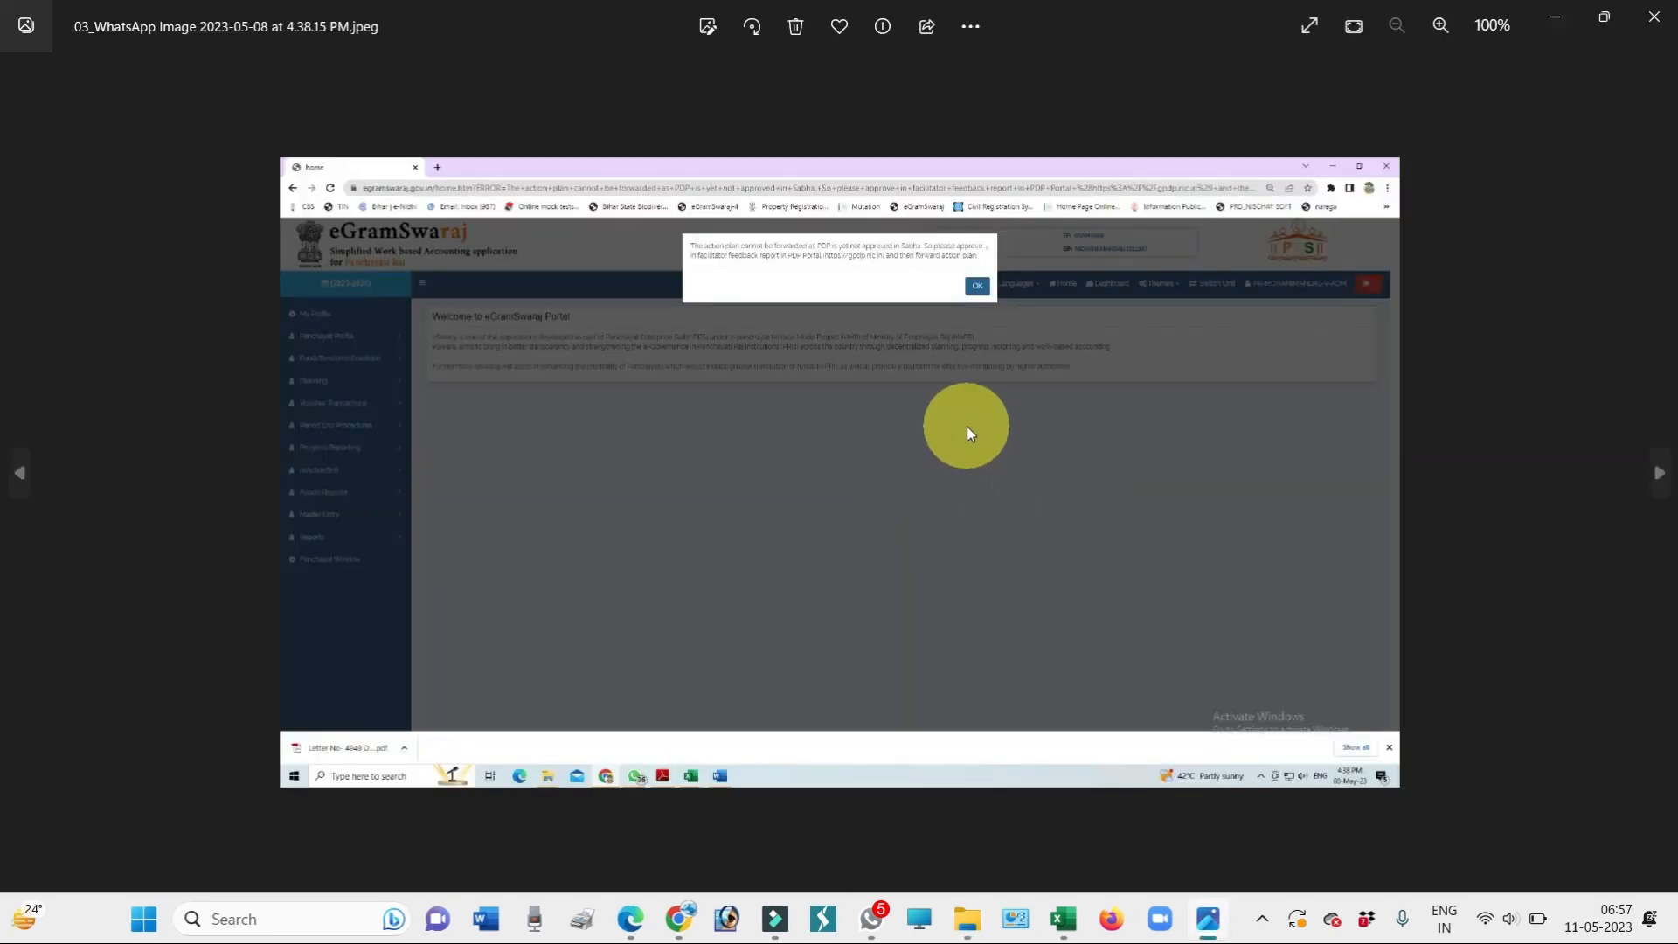
left_click(1440, 24)
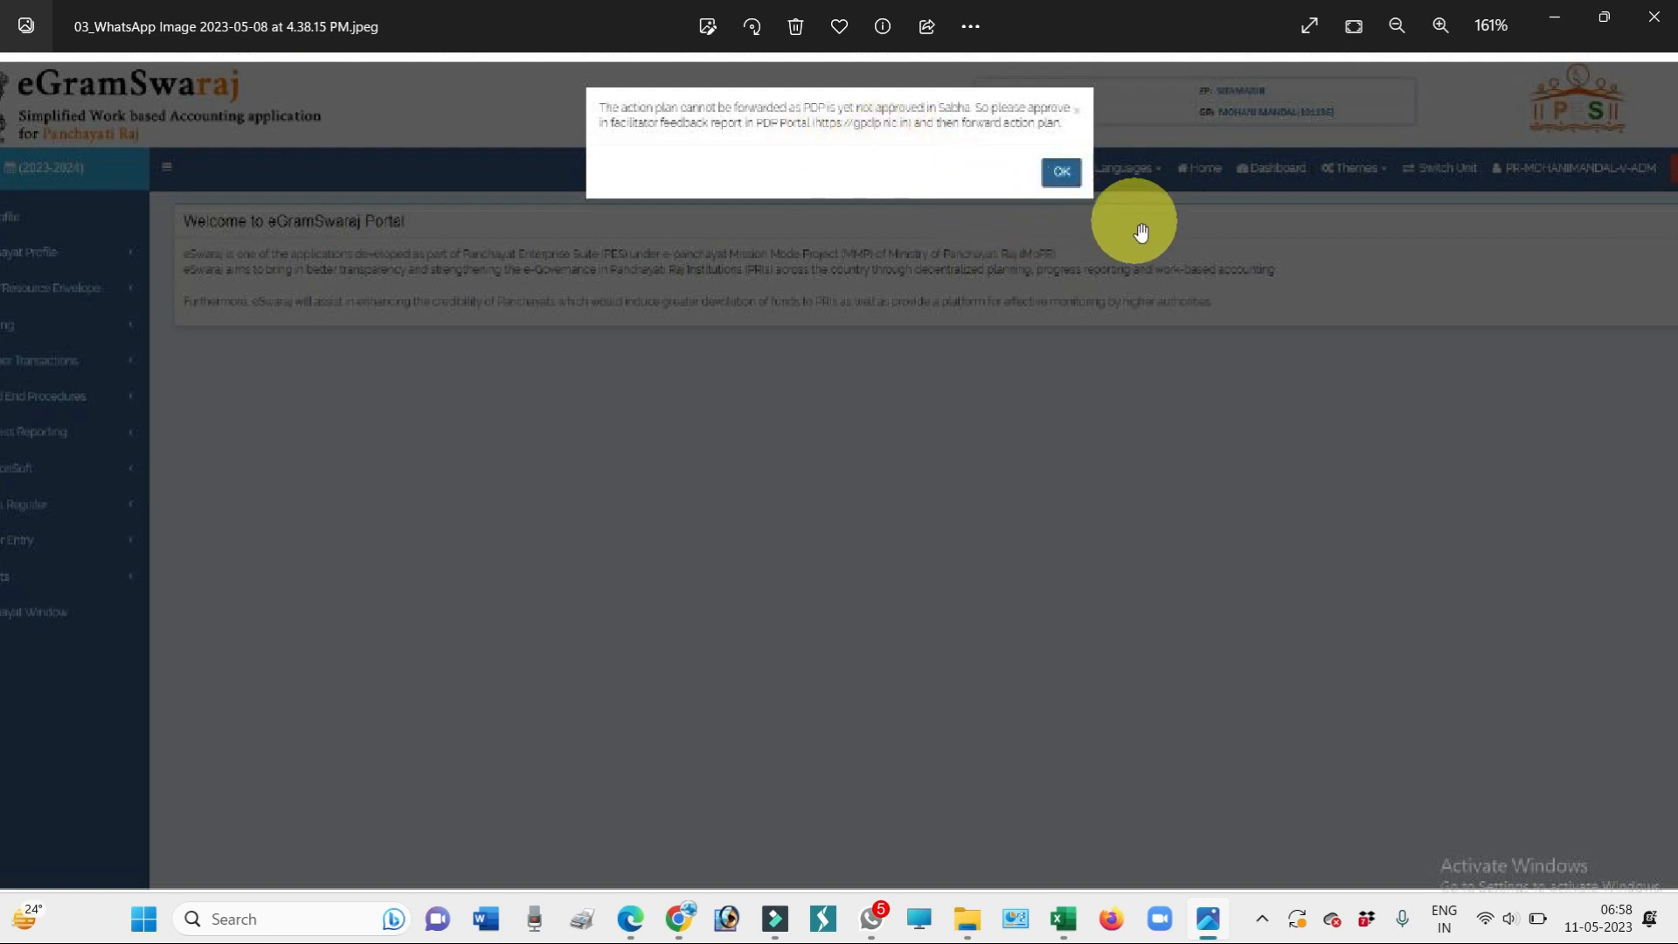
Switch to Chrome, search for gpdp facilitator feedback report in a new tab, and open the Gram Panchayat Meeting Feedback result on gpdp.nic.in
key("alt+Tab")
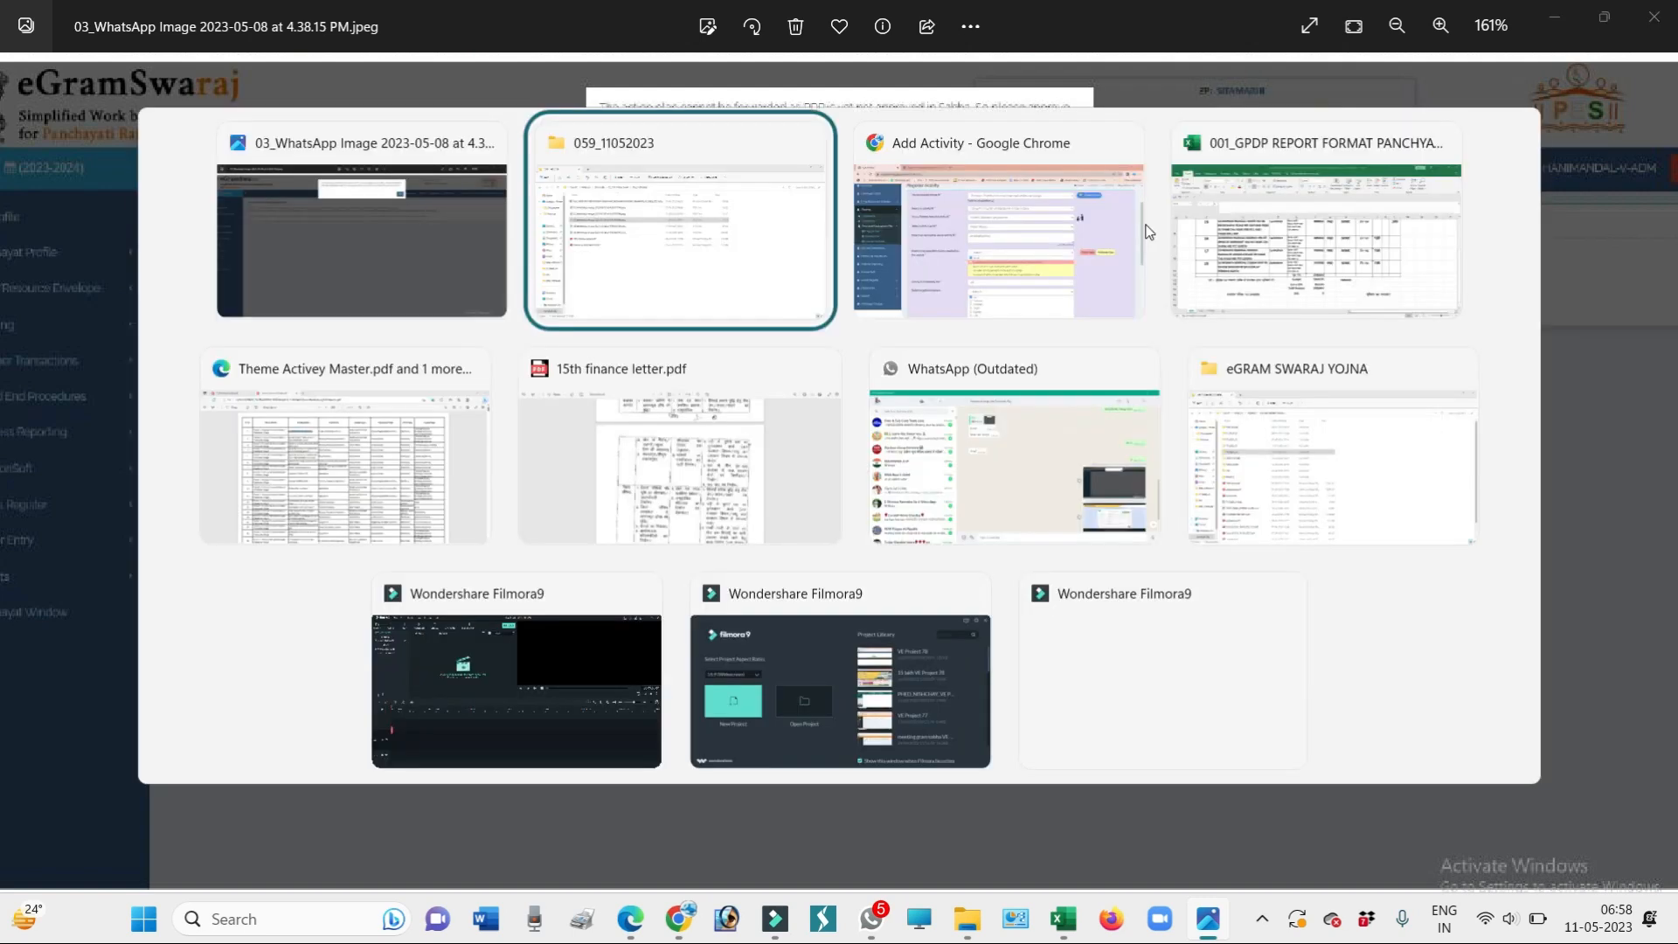
left_click(1128, 225)
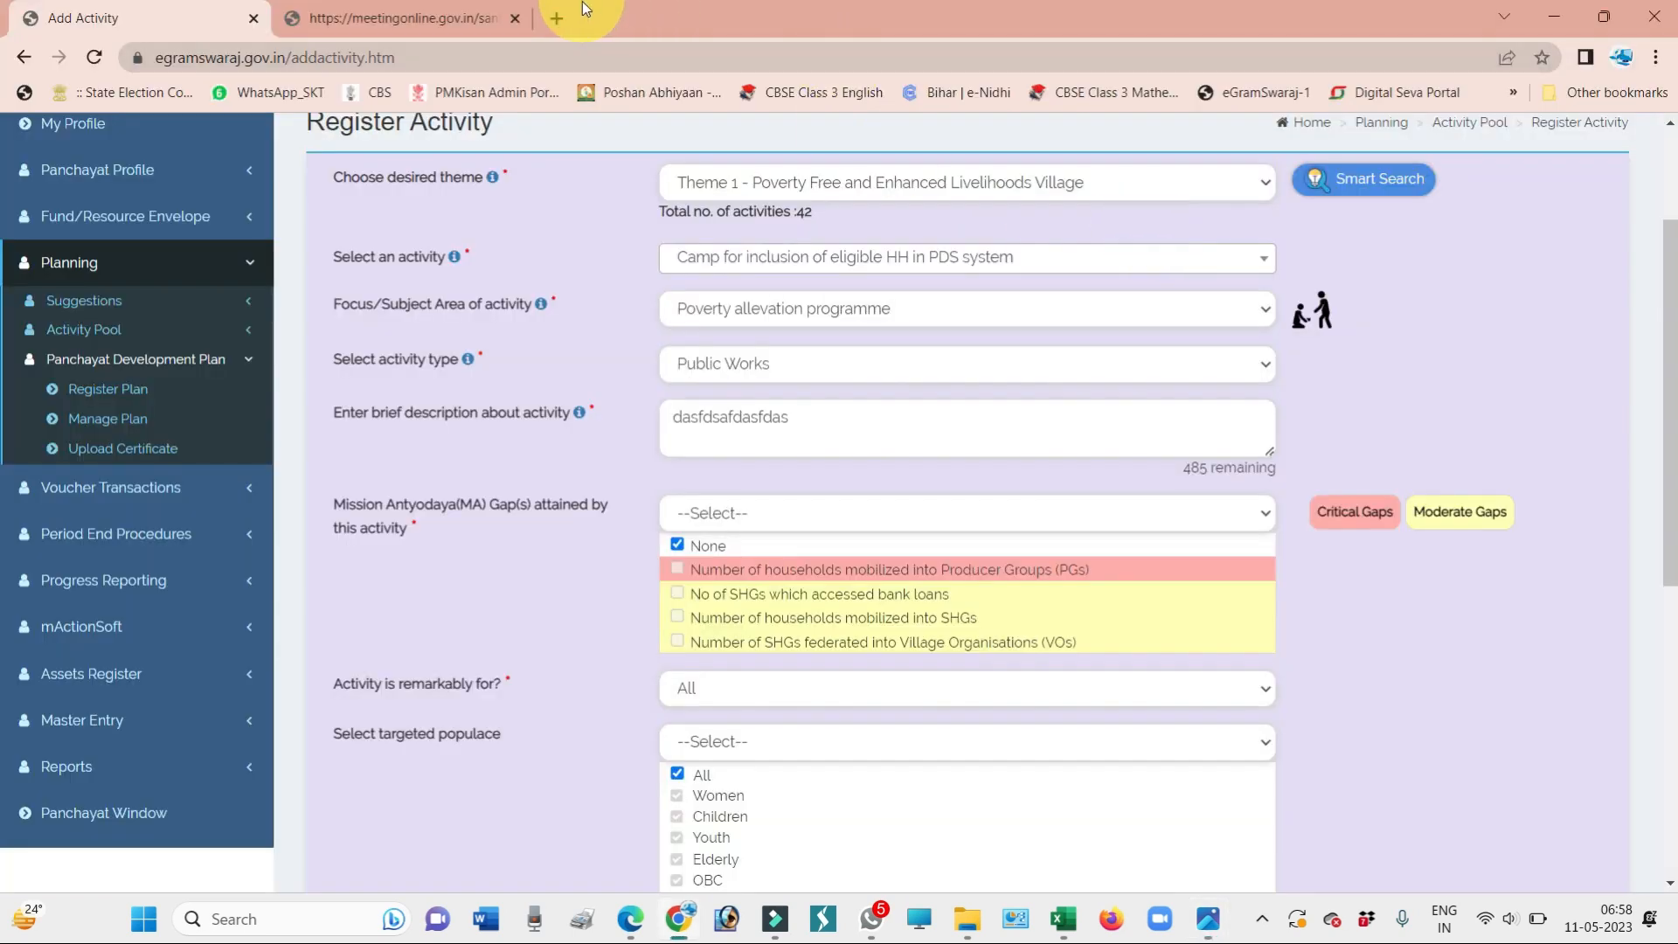
left_click(557, 18)
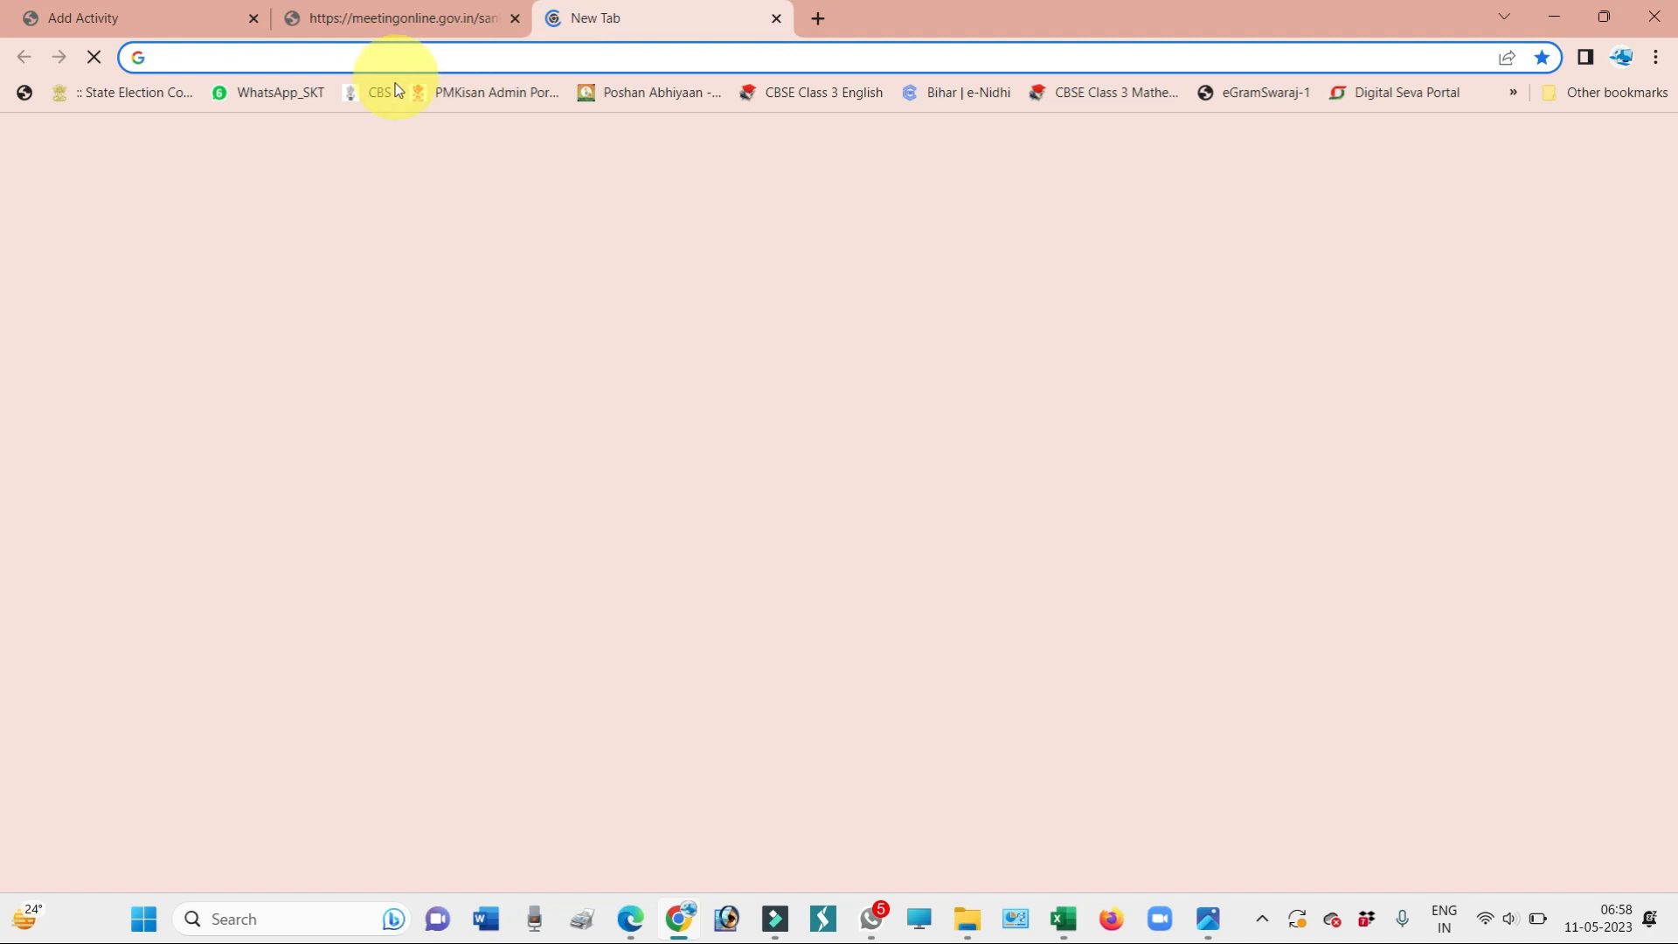
type("gp")
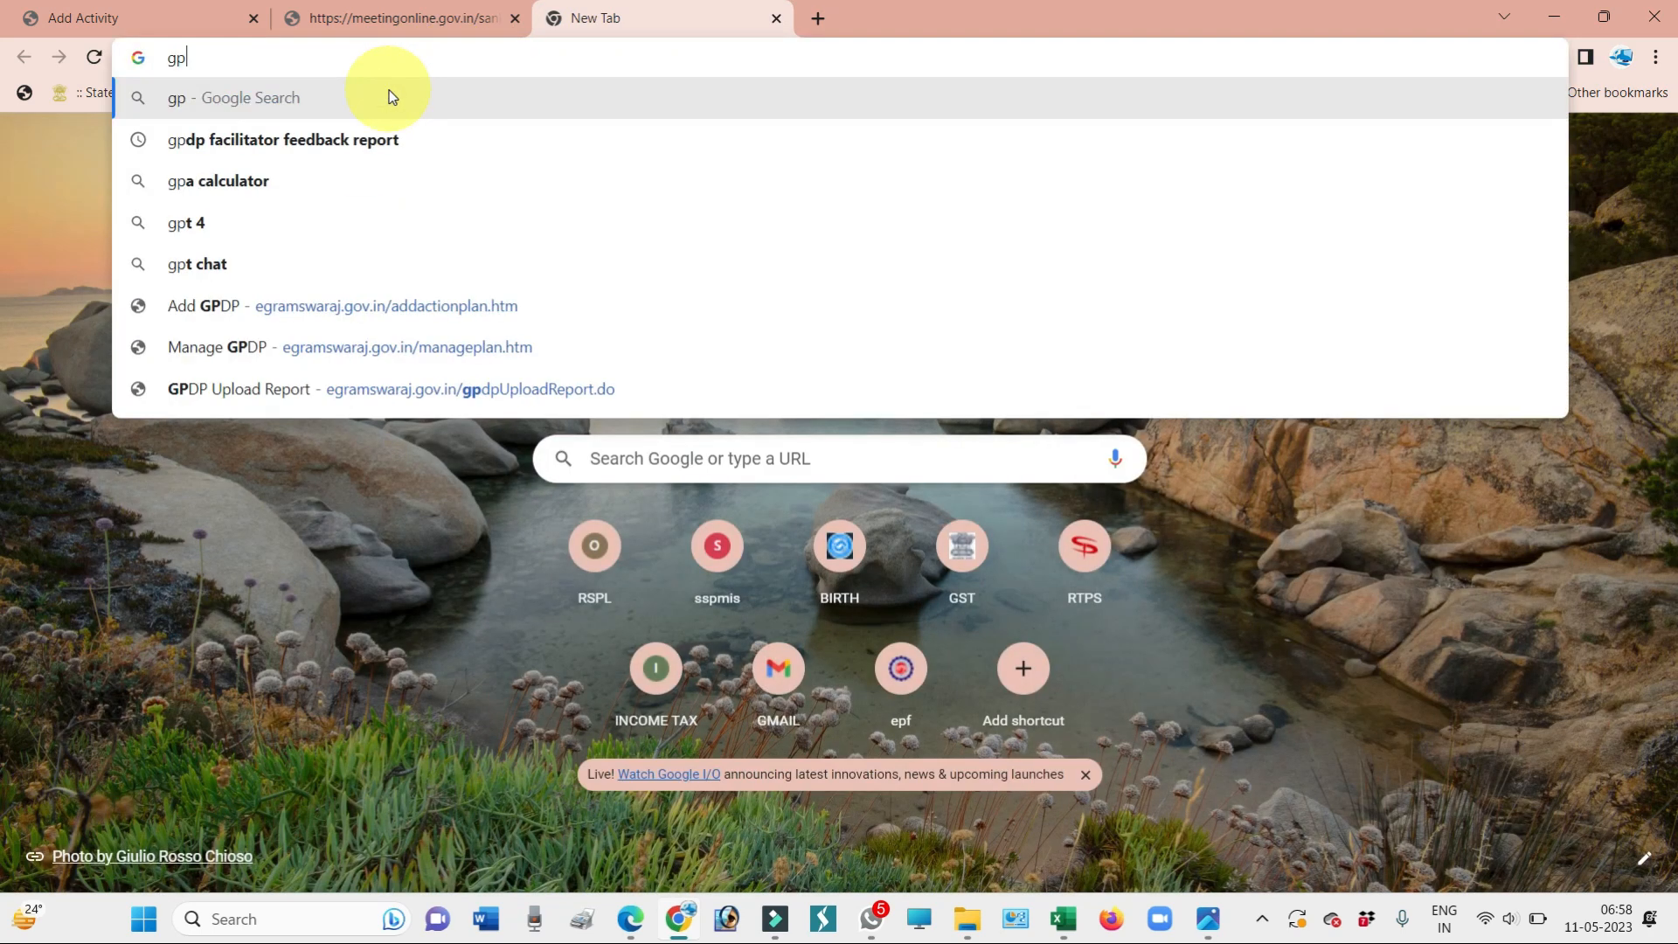
type("dp")
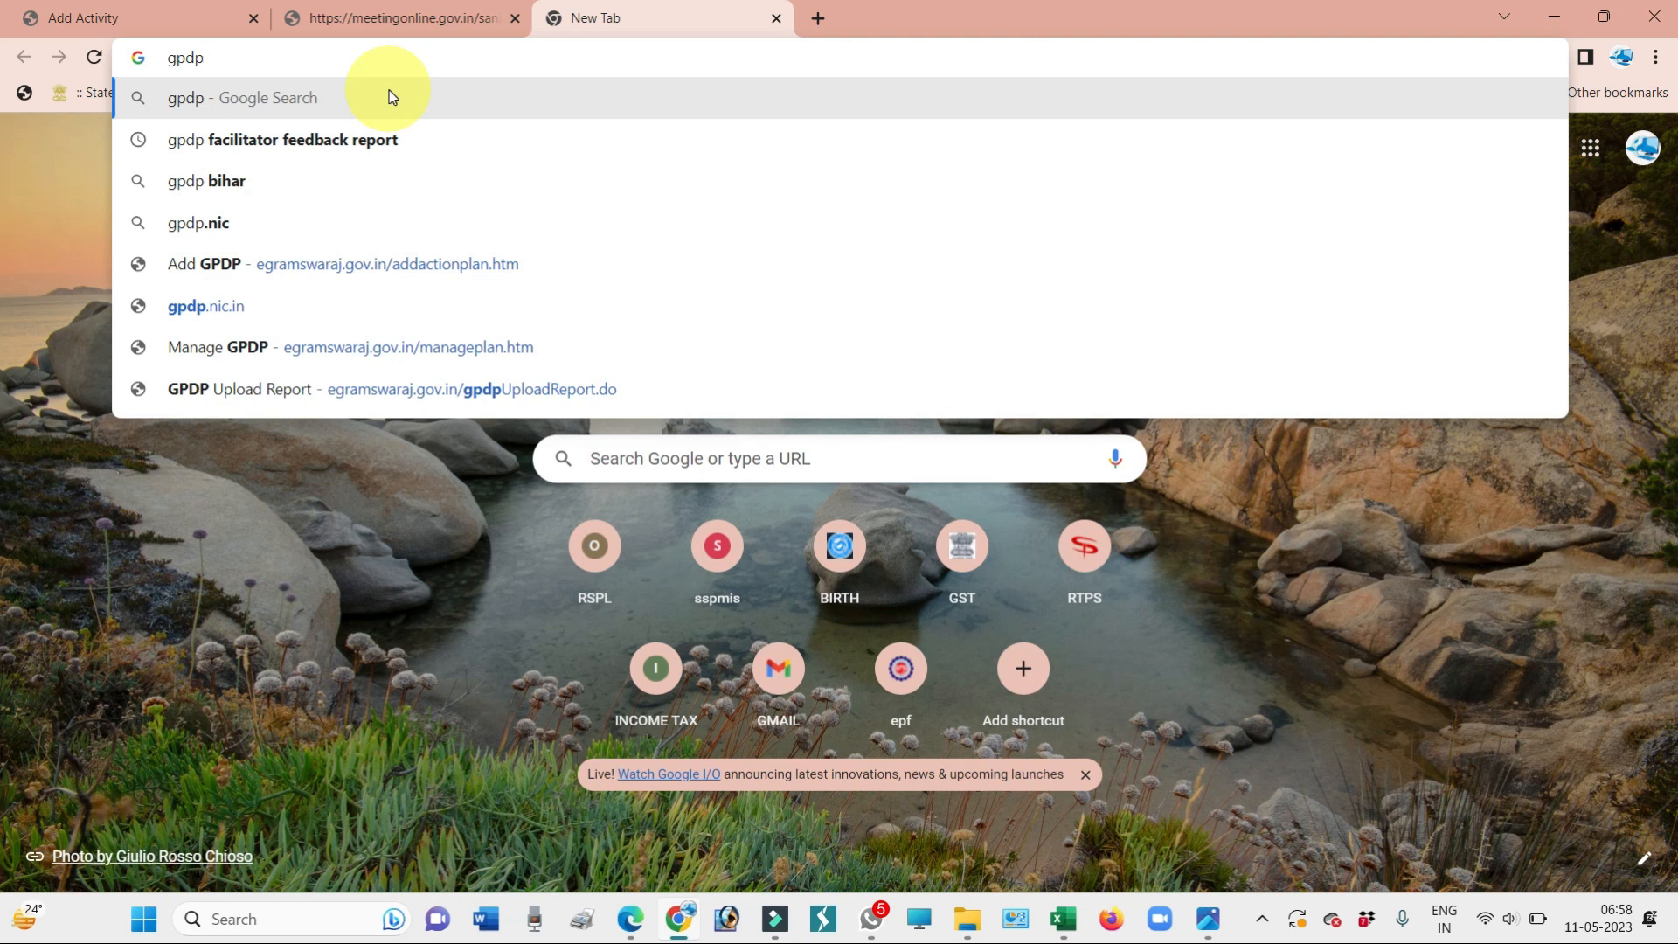
key("Down")
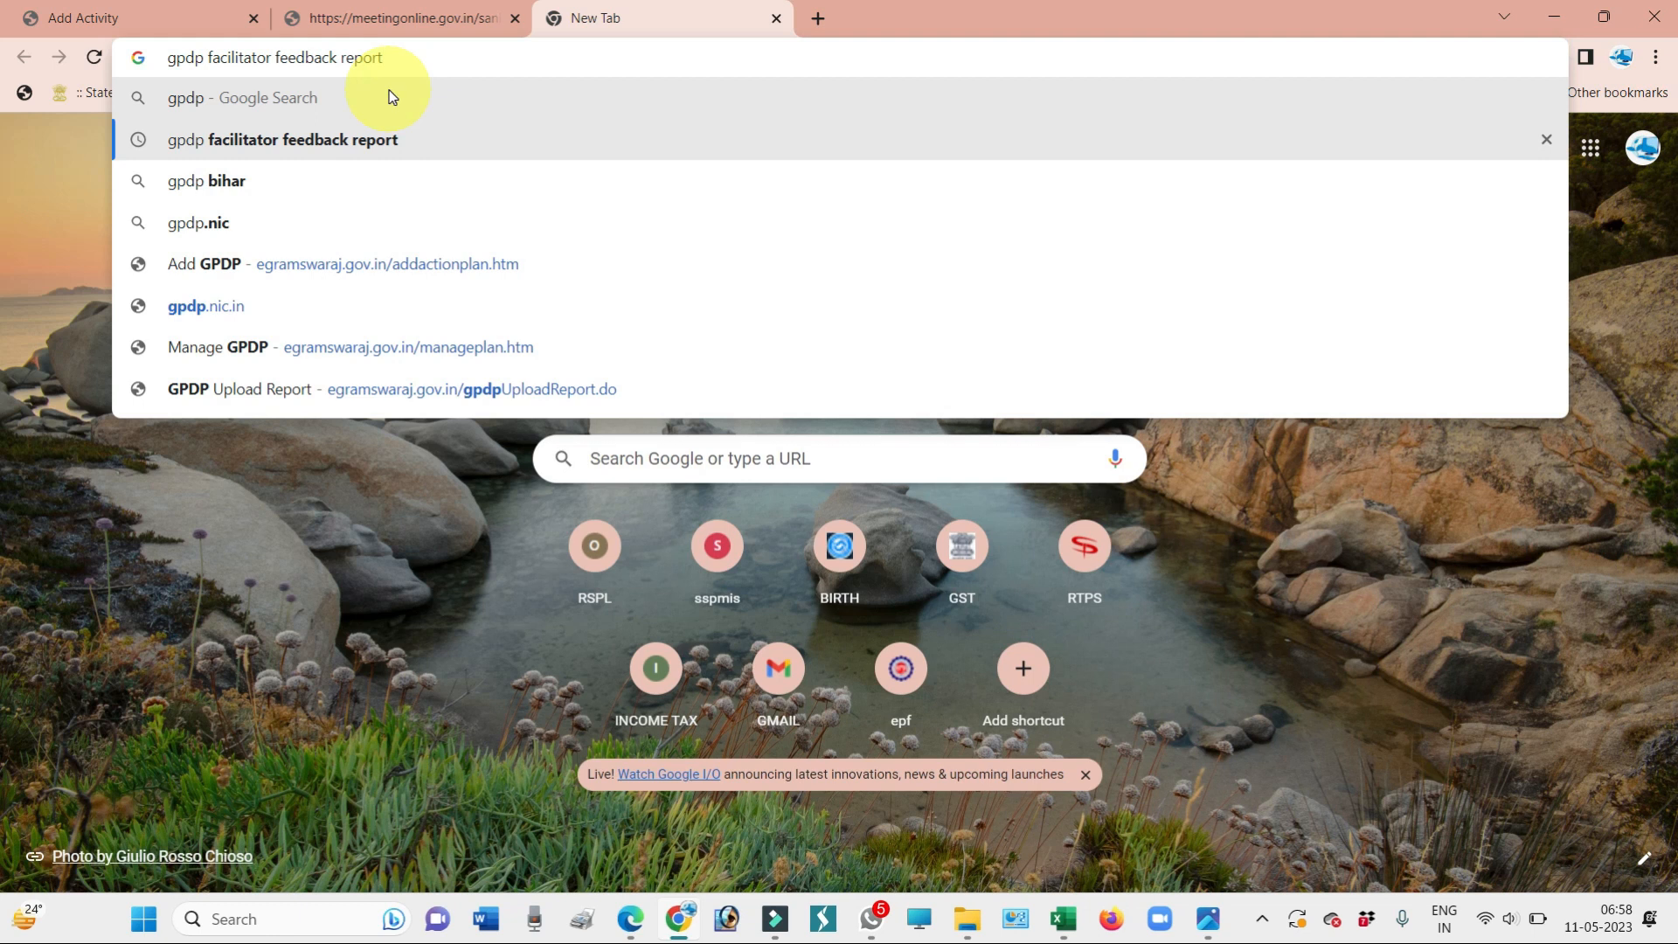
key("Return")
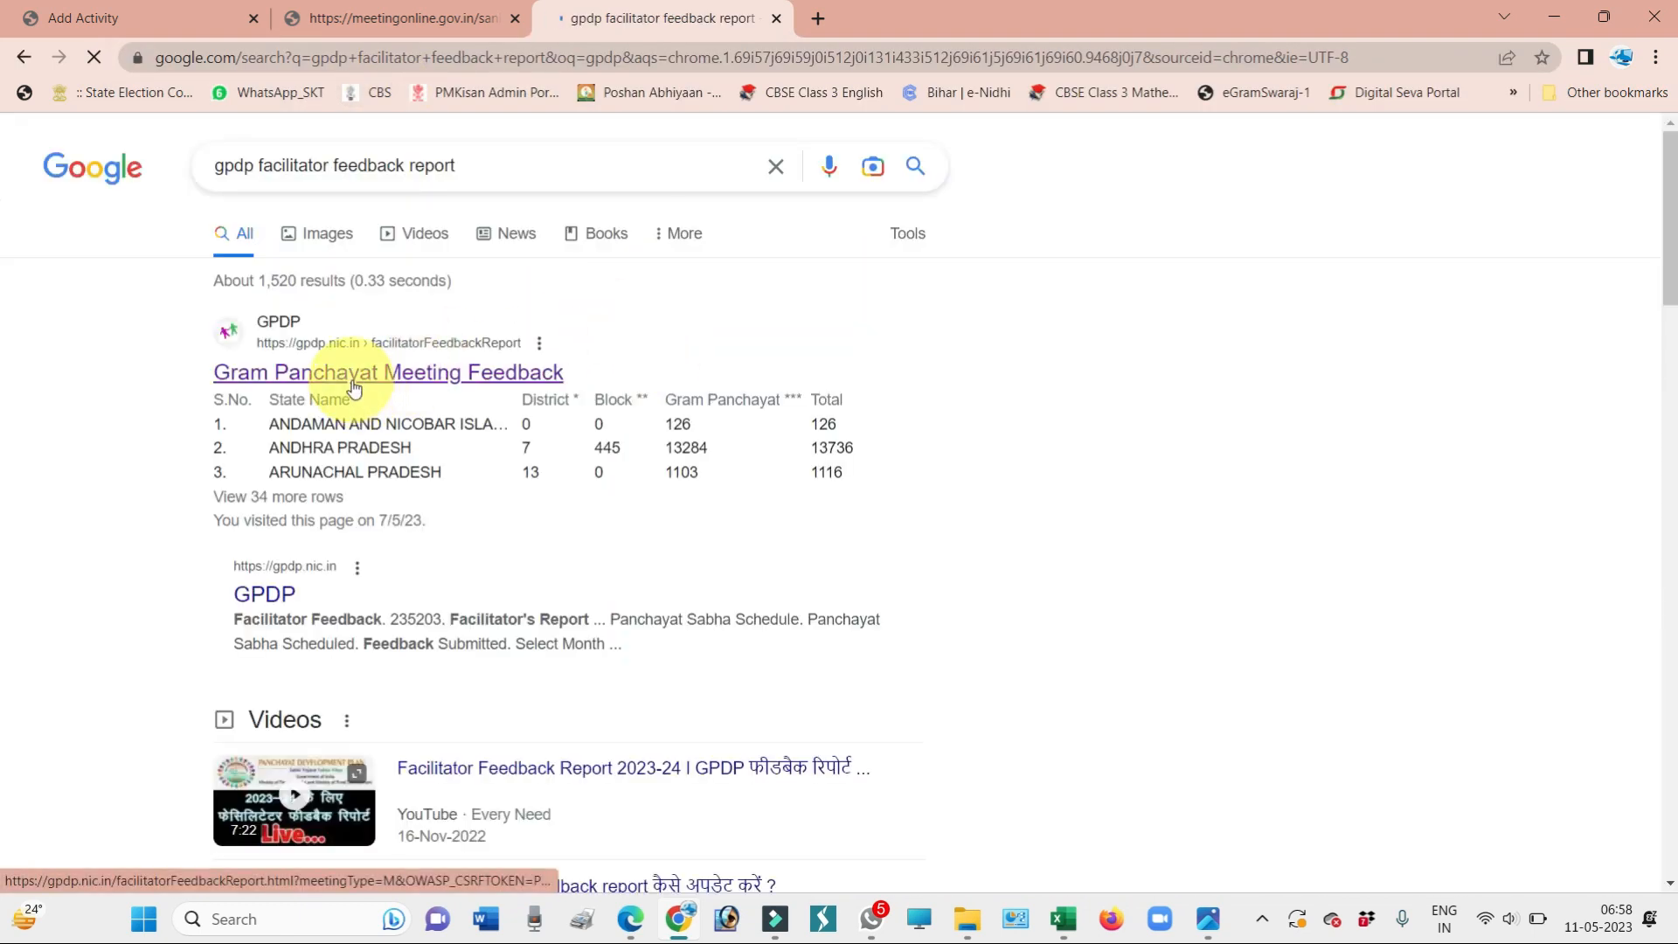
left_click(354, 387)
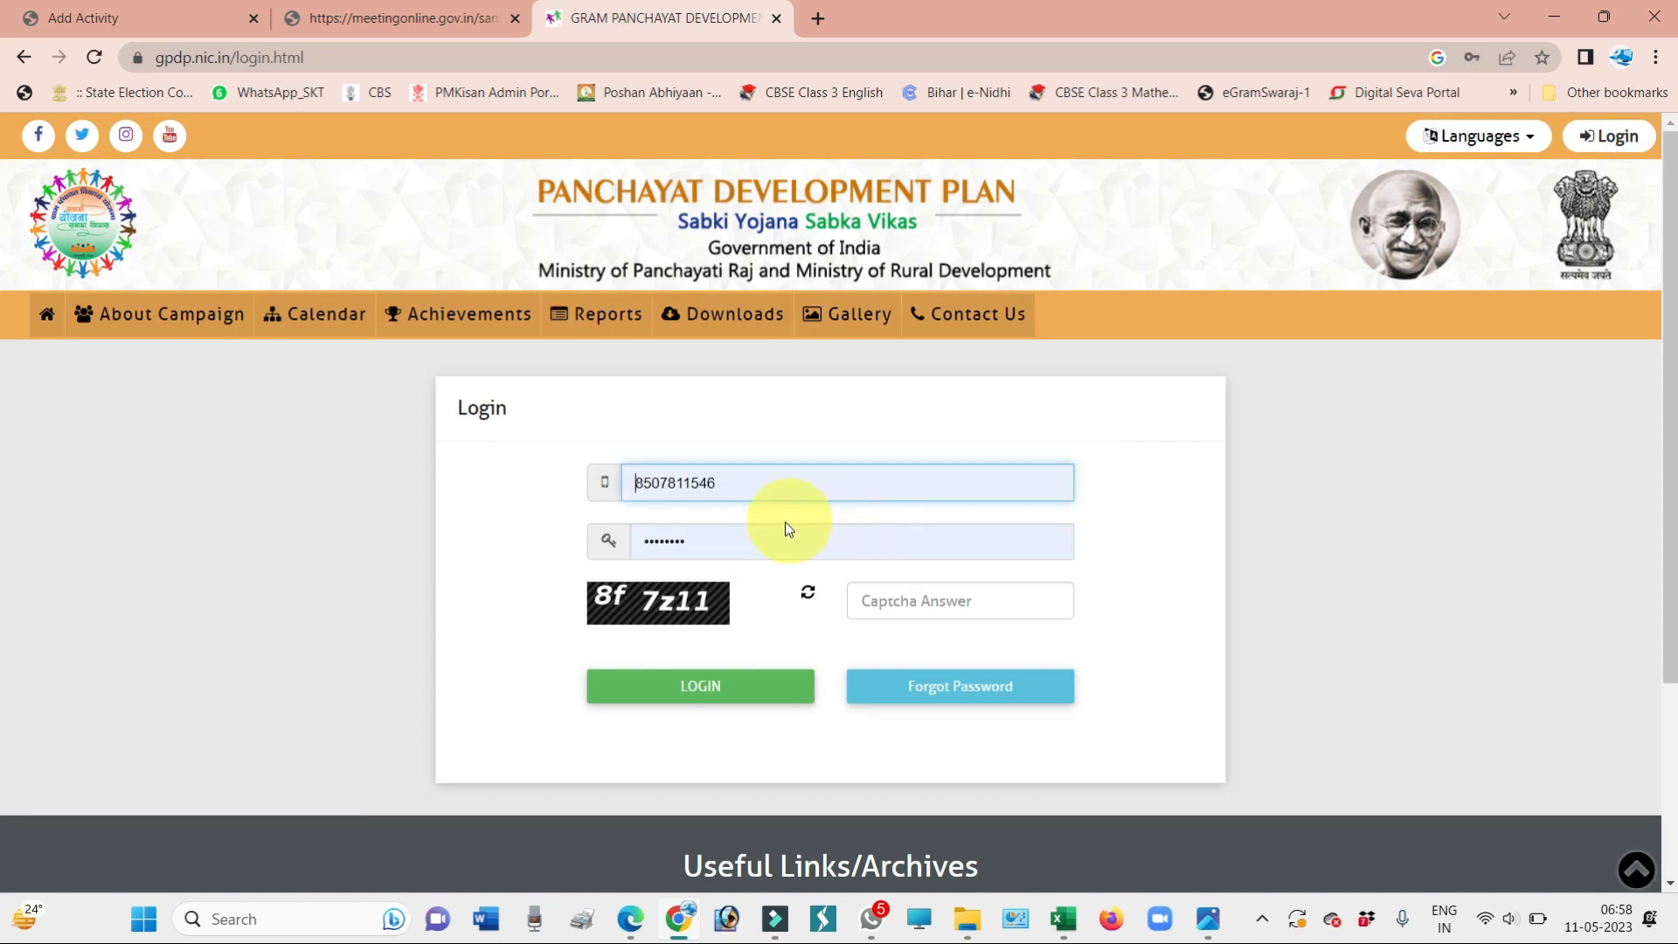
Enter the captcha answer, log in to the GPDP portal with the prefilled credentials, and open the Facilitator Feedback page
left_click(891, 604)
type("8")
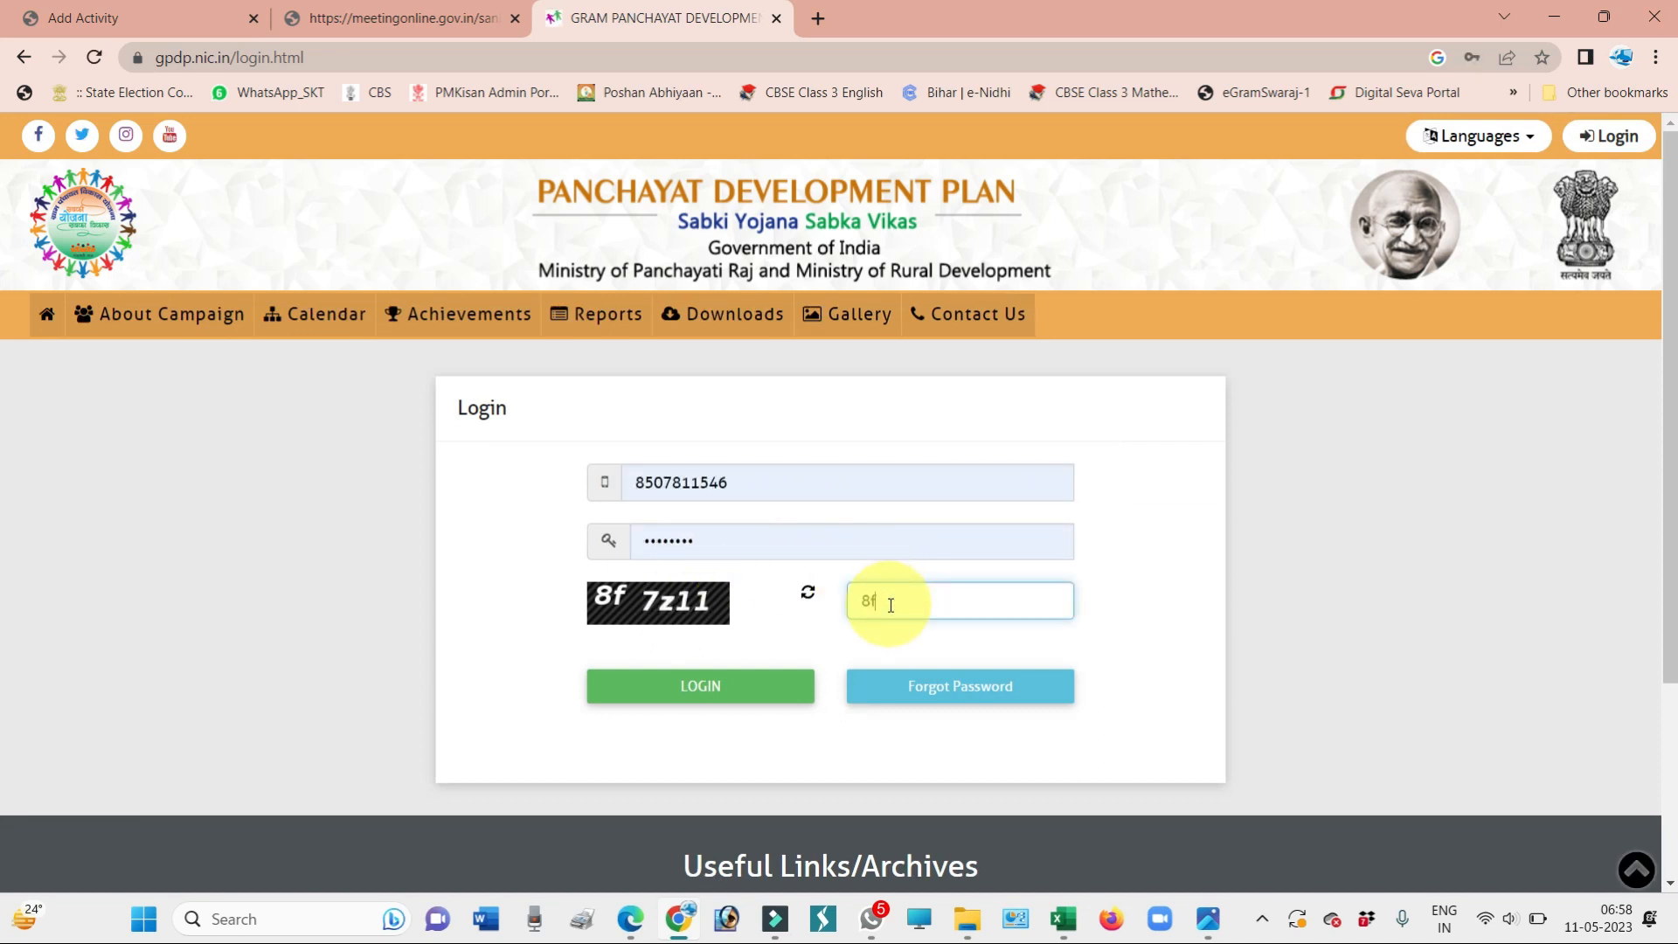
type("f7z11")
left_click(706, 699)
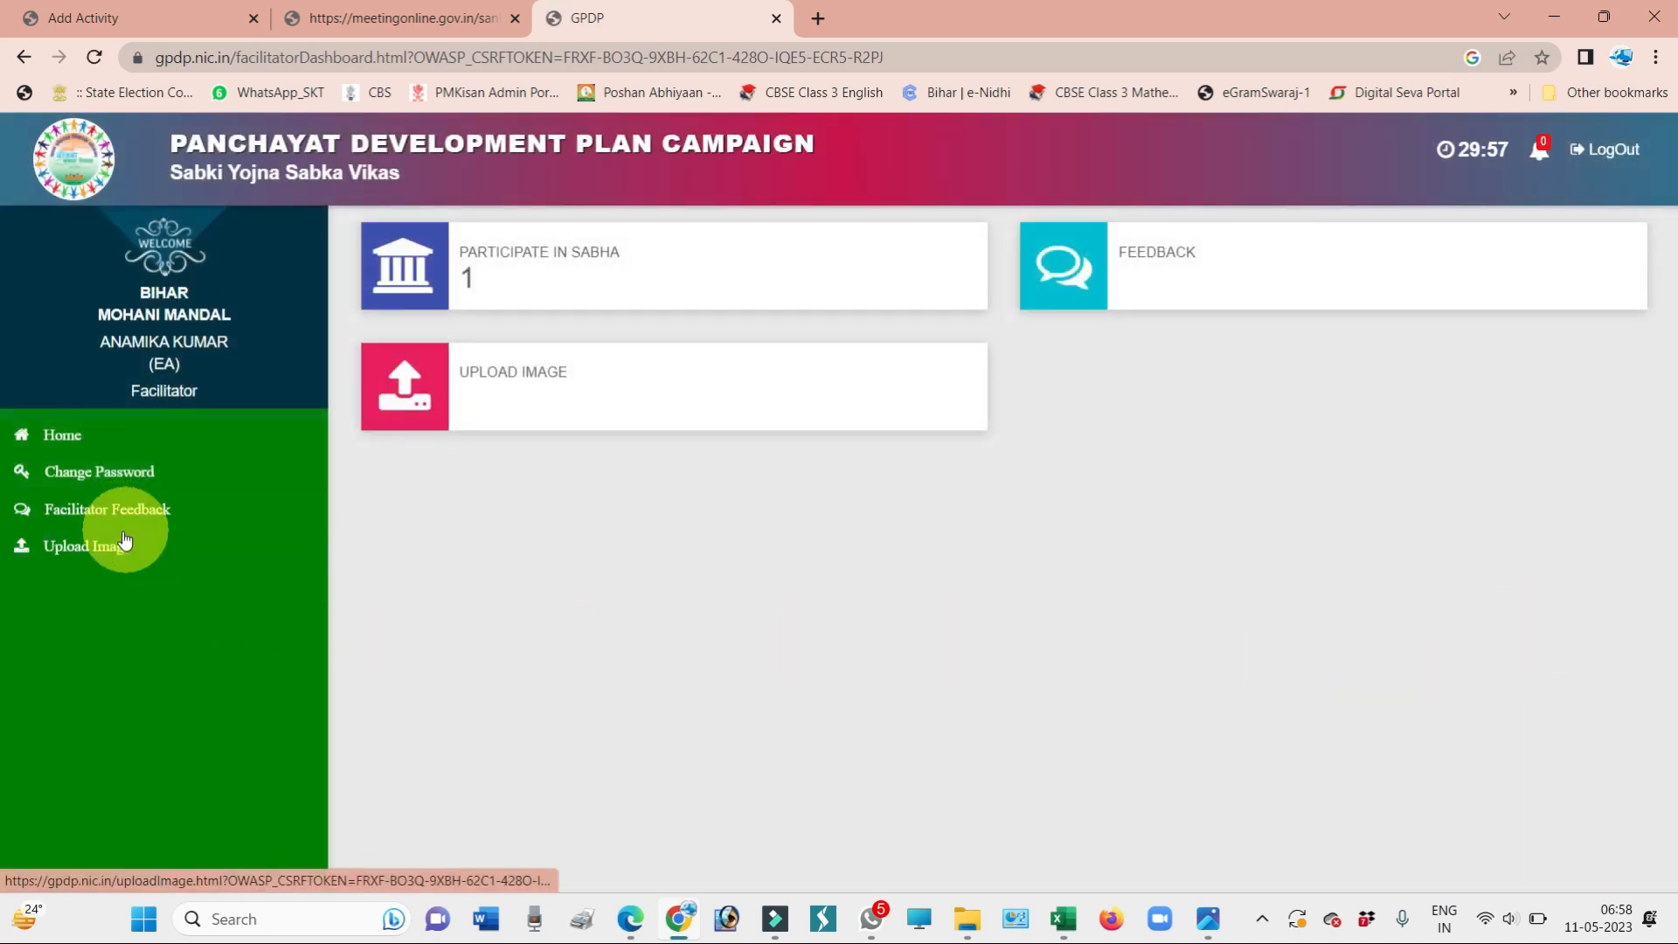
left_click(90, 514)
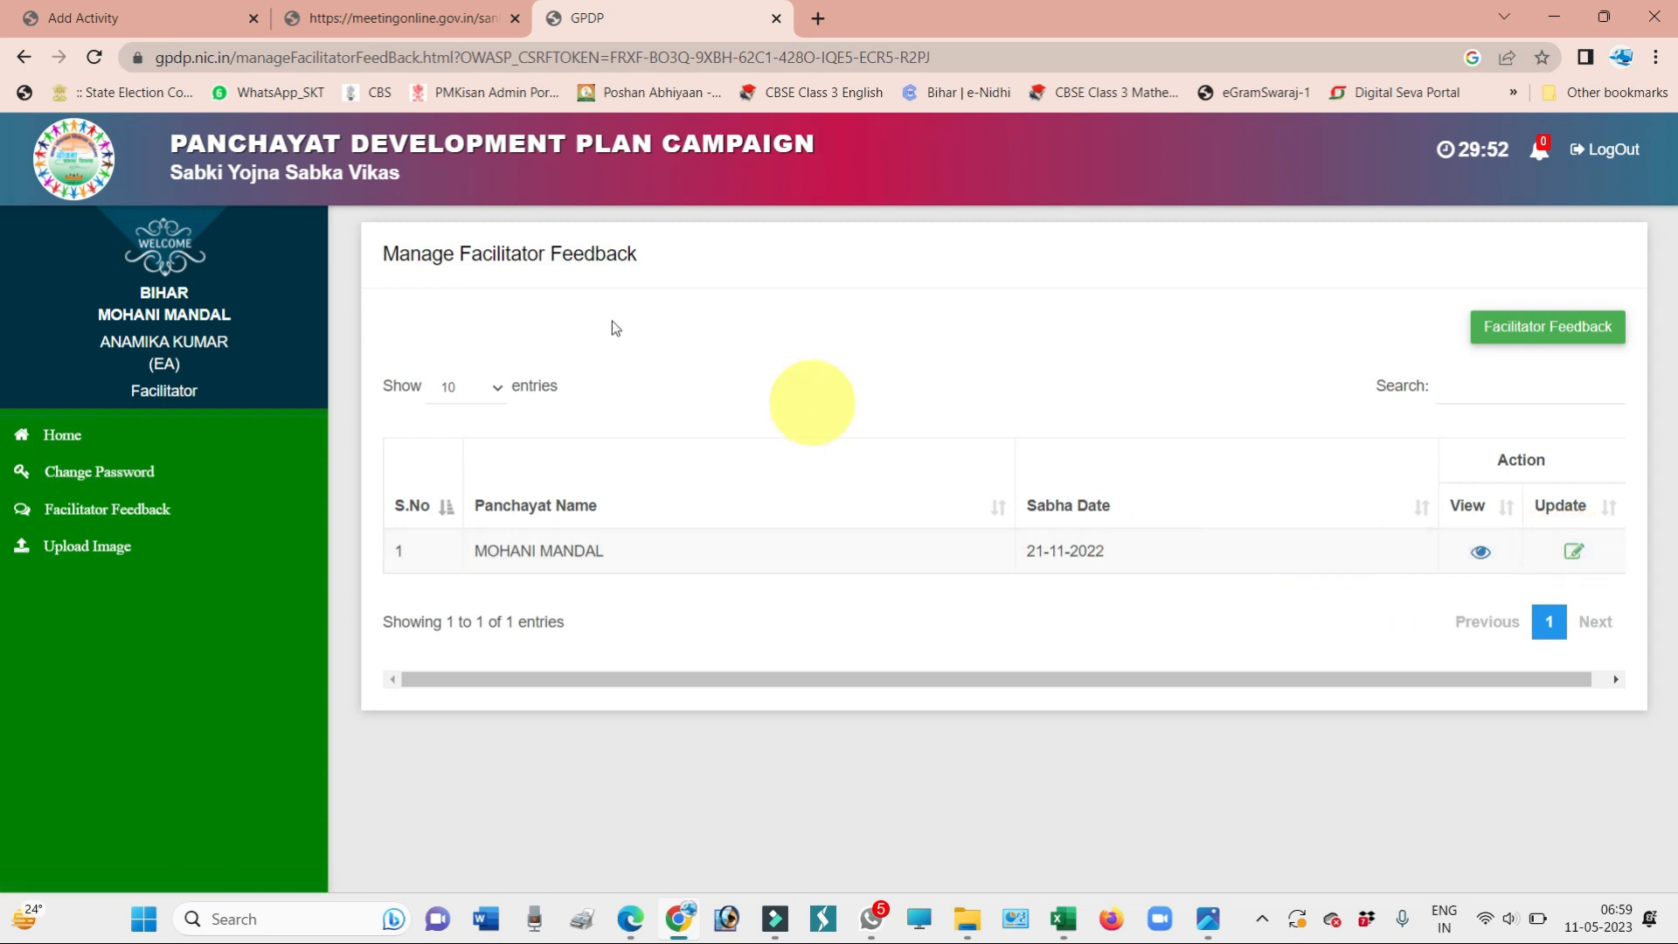
Return to the Add Activity page, switch to the 03_WhatsApp image to recheck its action plan message, and close the image
left_click(170, 15)
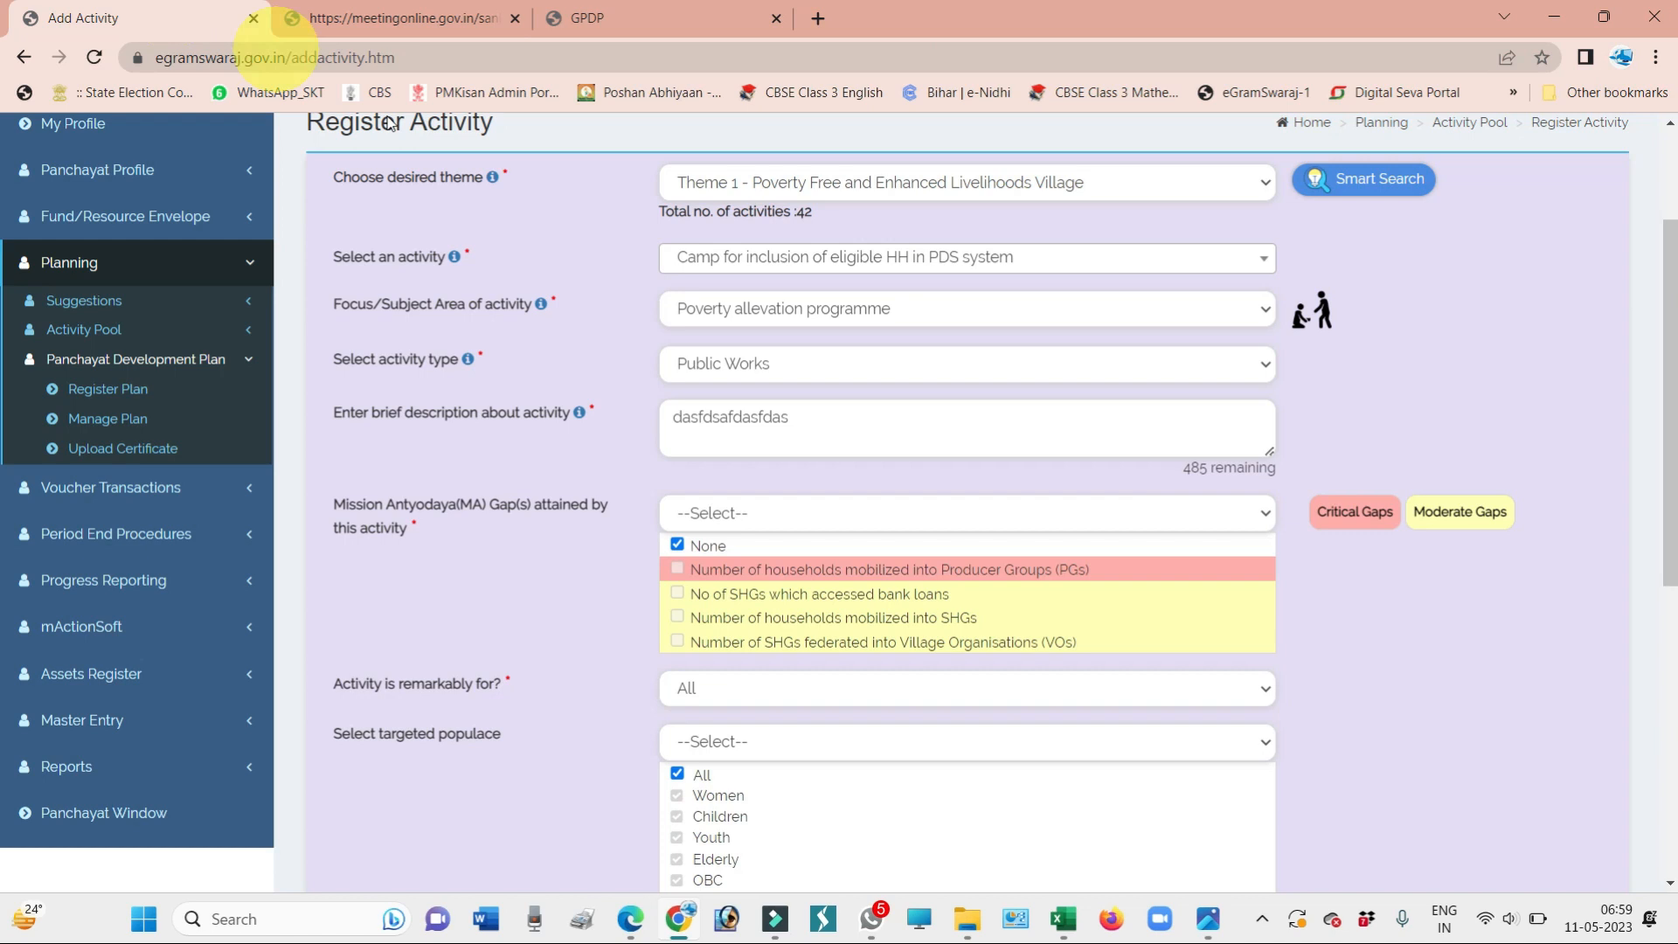
key("alt+Tab")
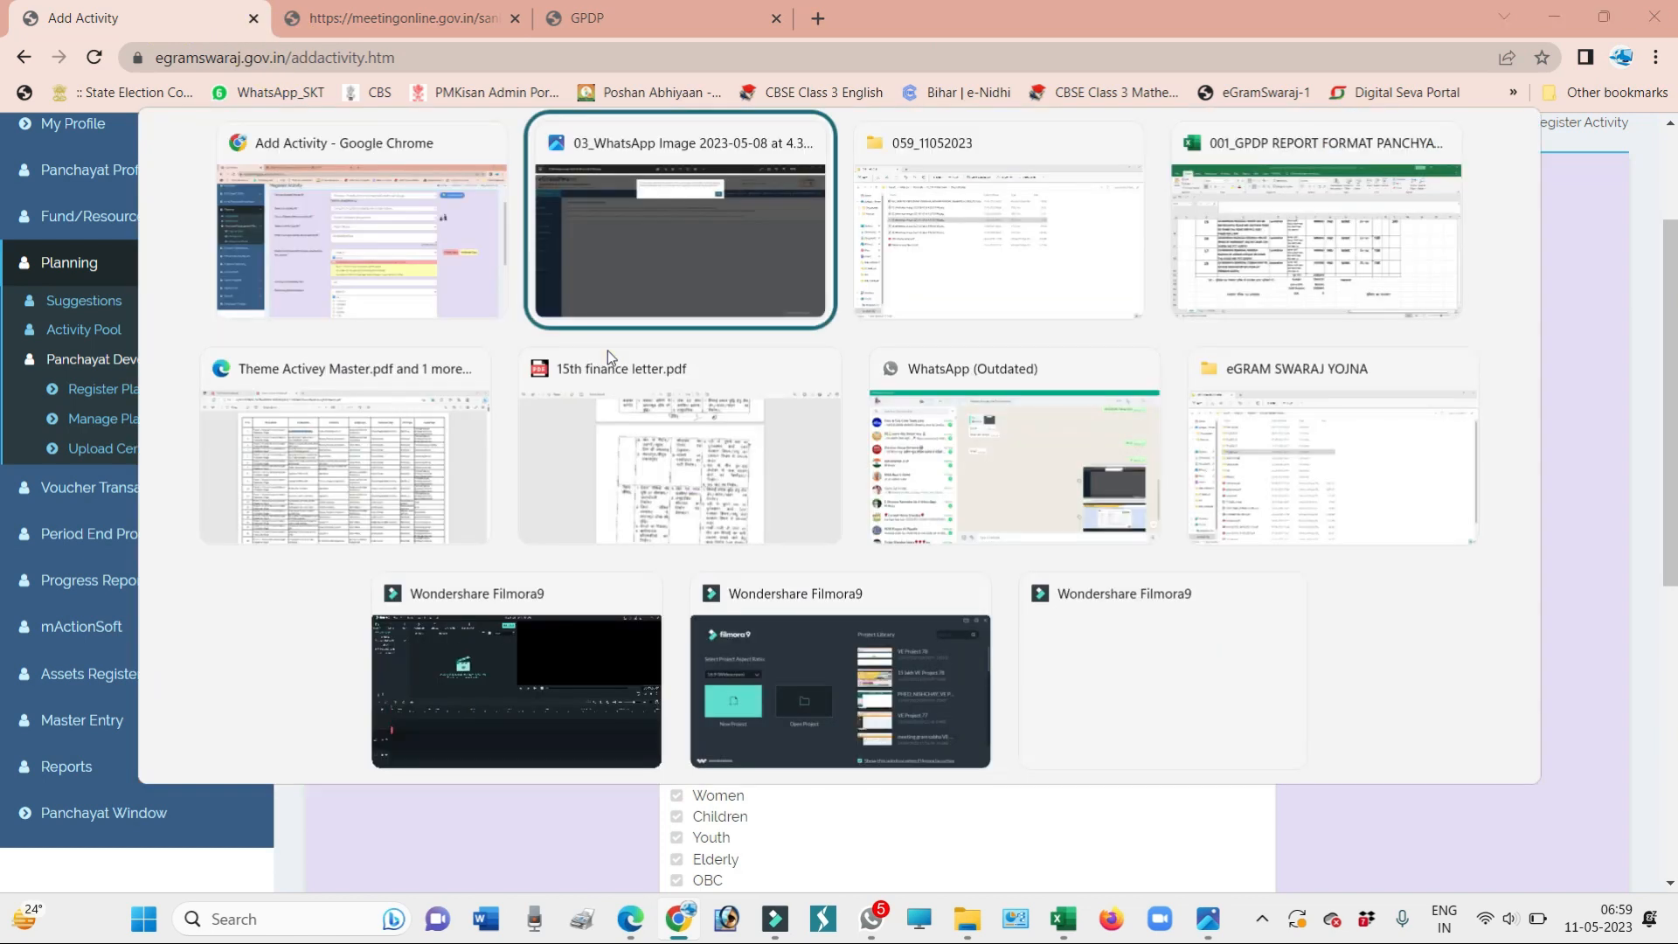
key("alt+Tab")
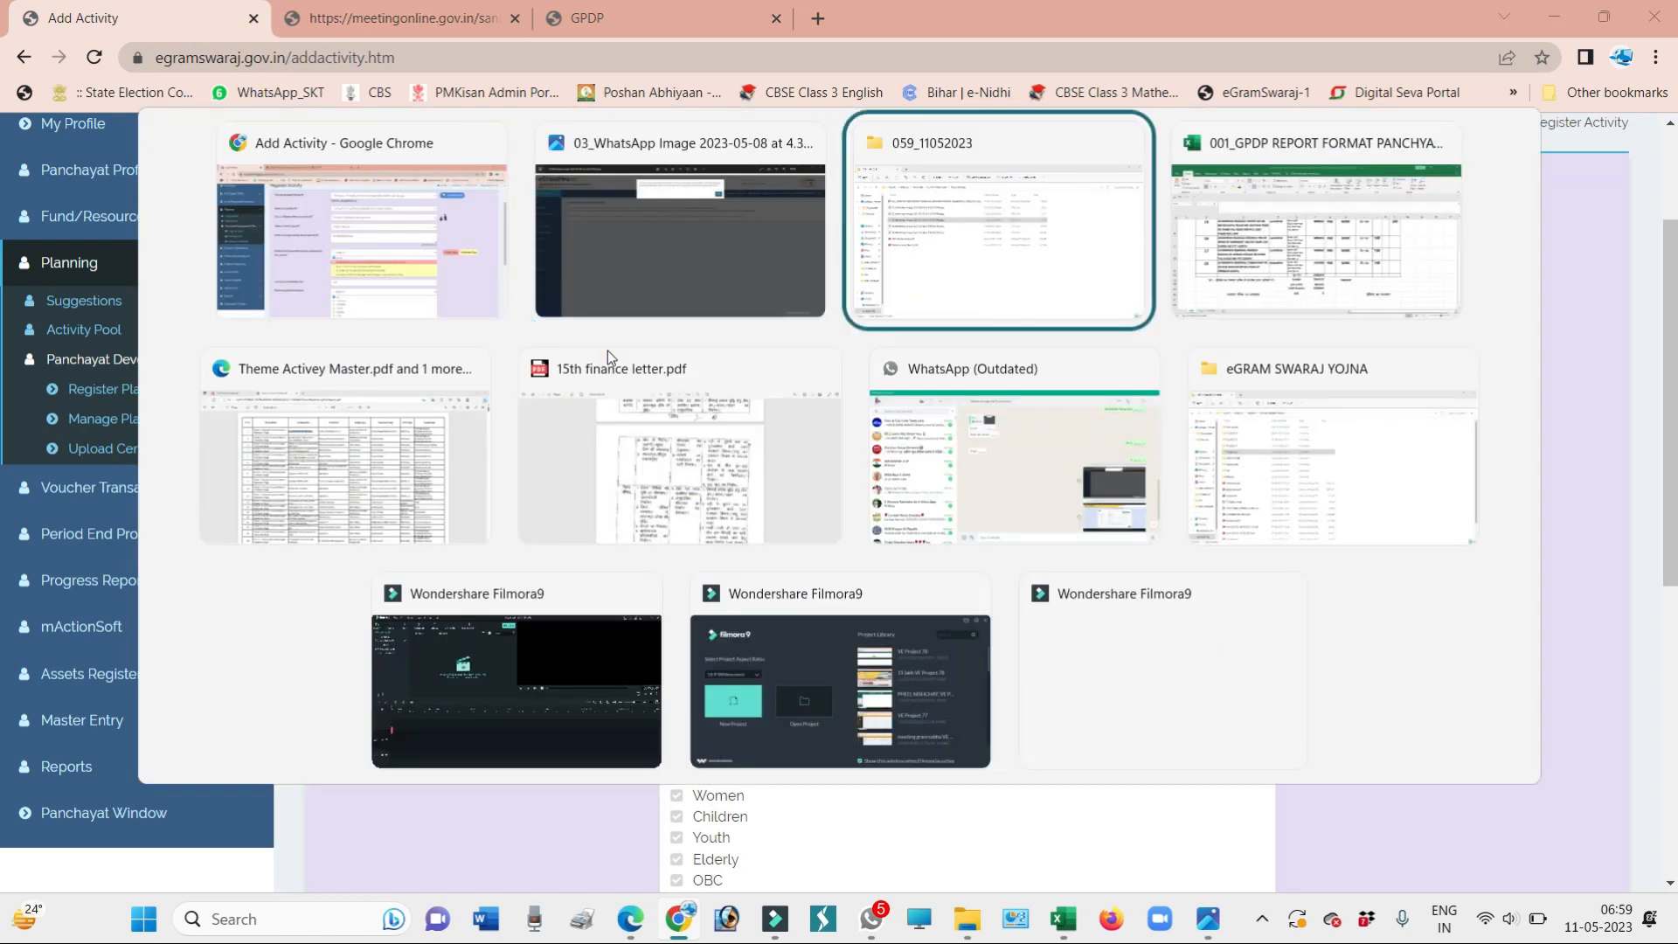
key("alt+Tab")
key("alt+Tab")
key("alt+Tab")
key("alt+Tab")
key("alt+Tab")
key("alt+Tab")
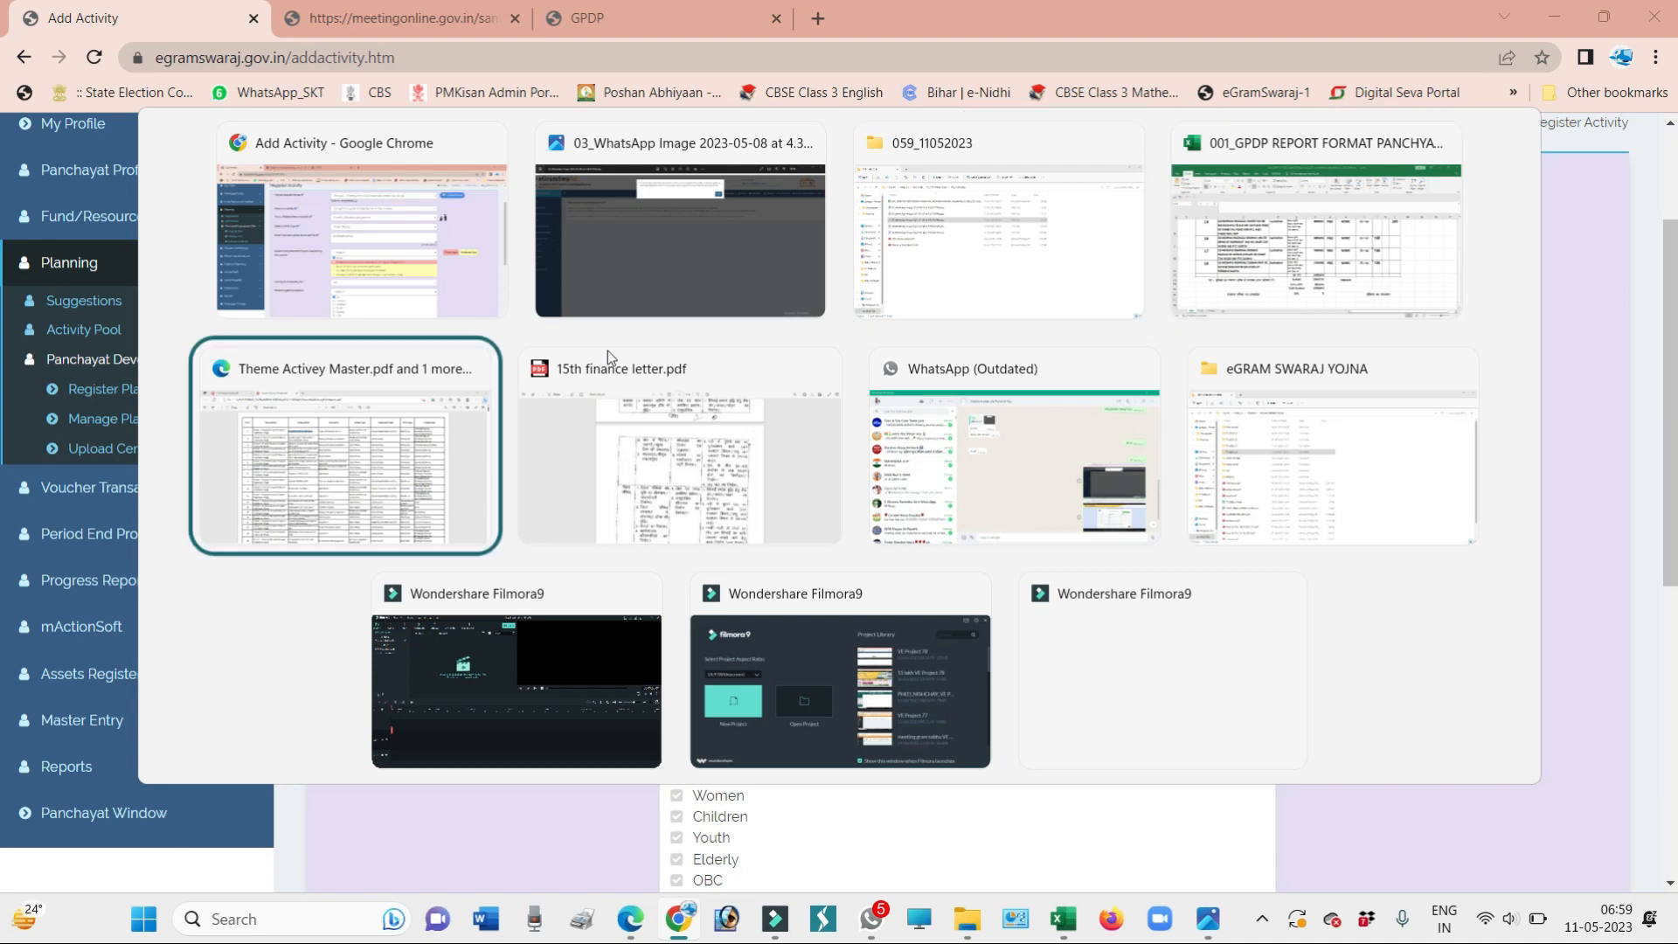
key("alt+Tab")
key("alt+Tab")
key("alt+Tab")
key("alt+Tab")
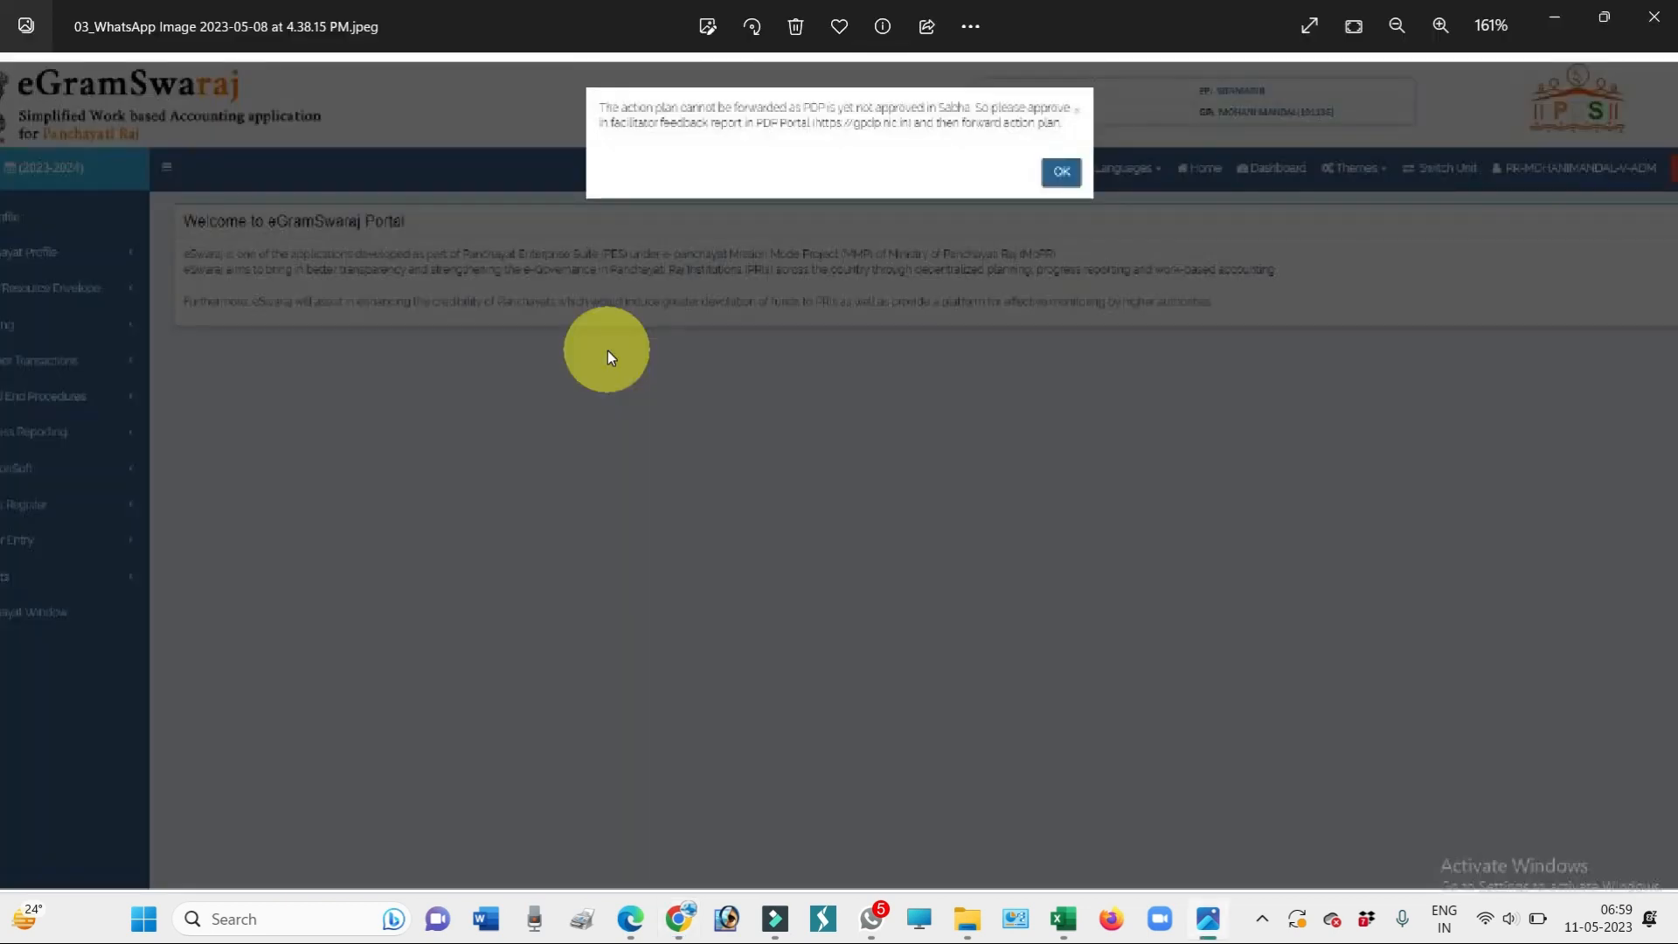
left_click(1650, 16)
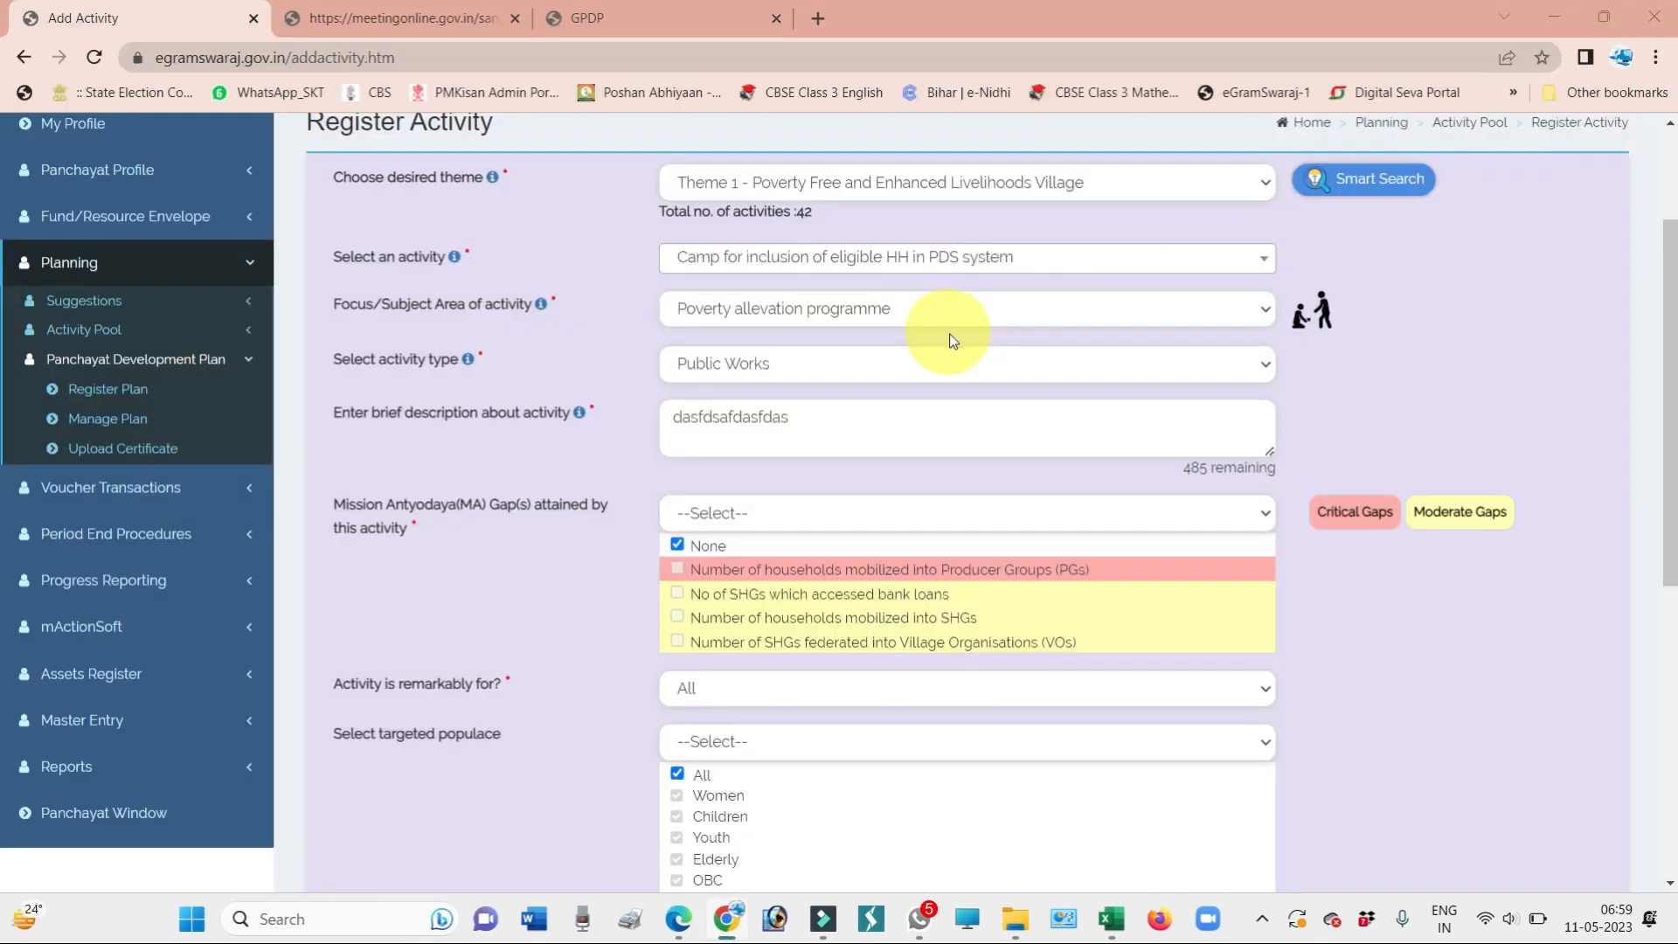
Switch to the 059_11052023 folder, open 04_WhatsApp Image 2023-05-08 at 4.49.48 PM.jpeg, and examine its portal message enlarged
key("alt+Tab")
key("alt+Tab")
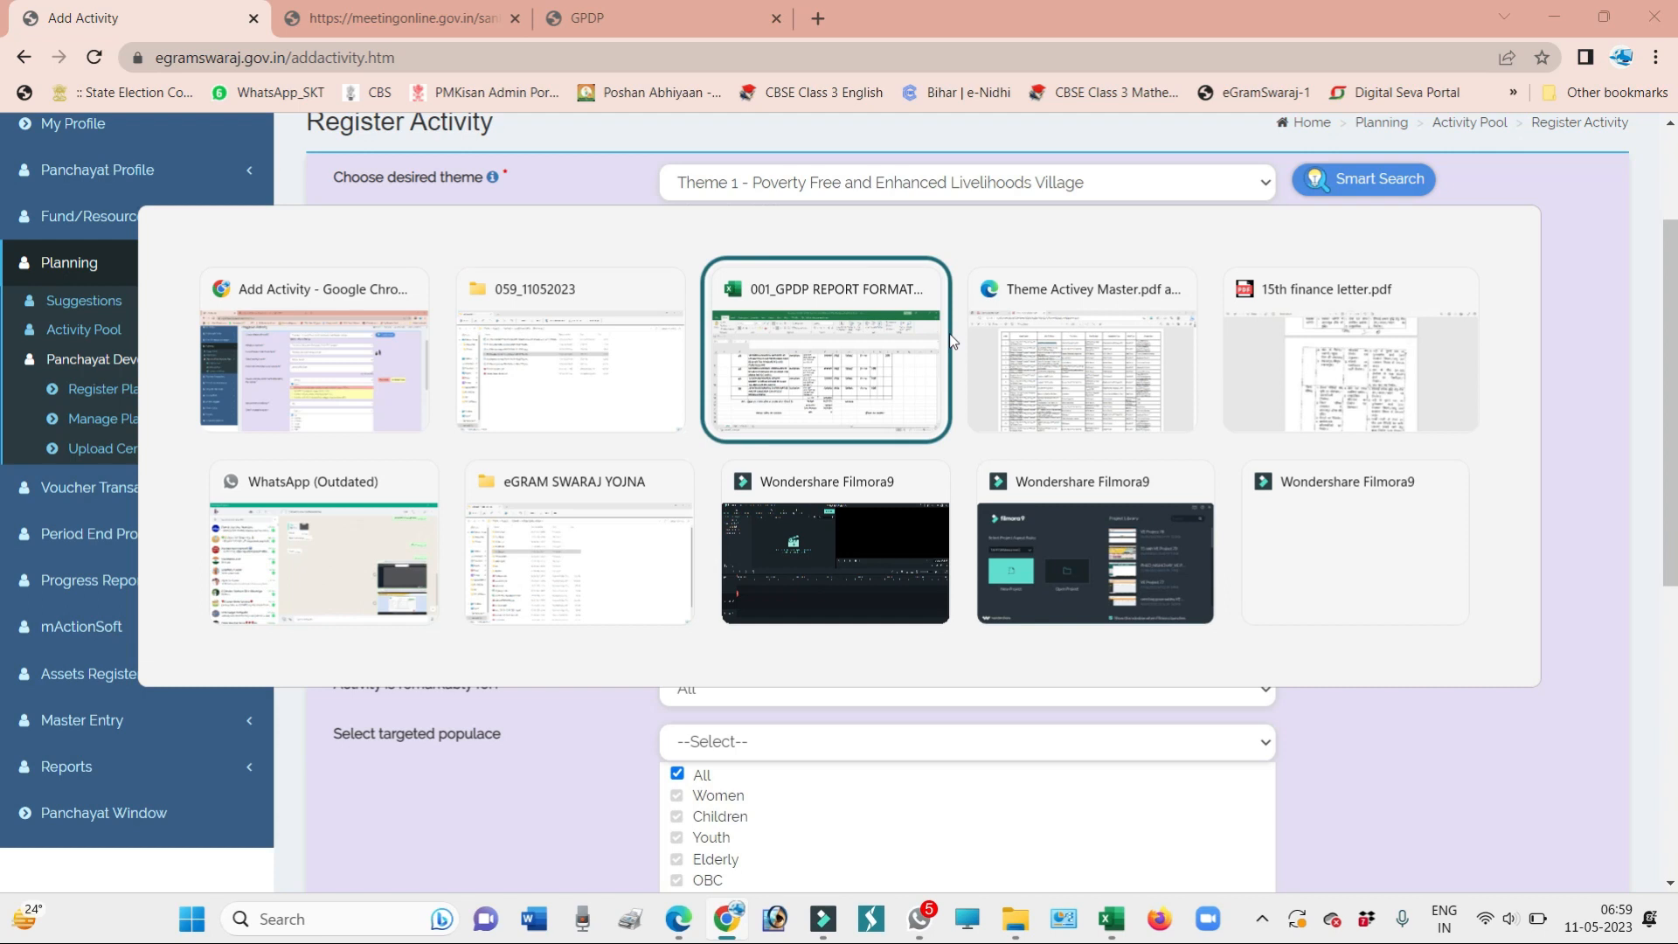
key("alt+Tab")
key("alt+Tab")
key("alt+Tab")
key("alt+Tab")
key("alt+Tab")
key("alt+Tab")
key("alt+Tab")
key("alt+Tab")
key("alt+Tab")
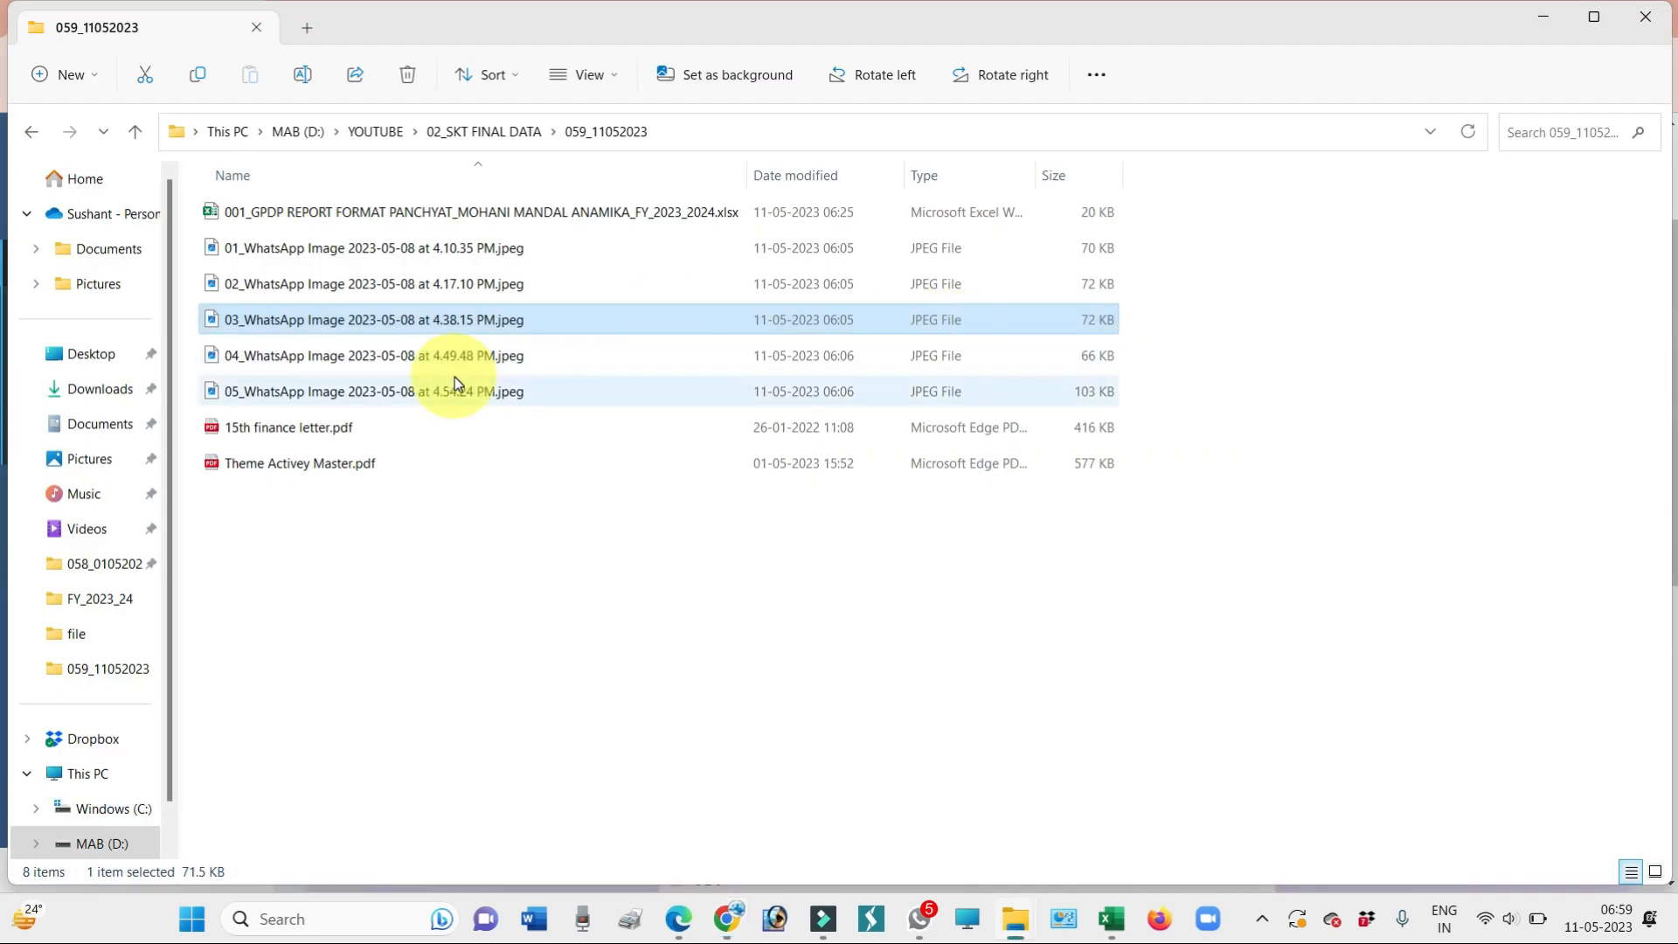
double_click(397, 360)
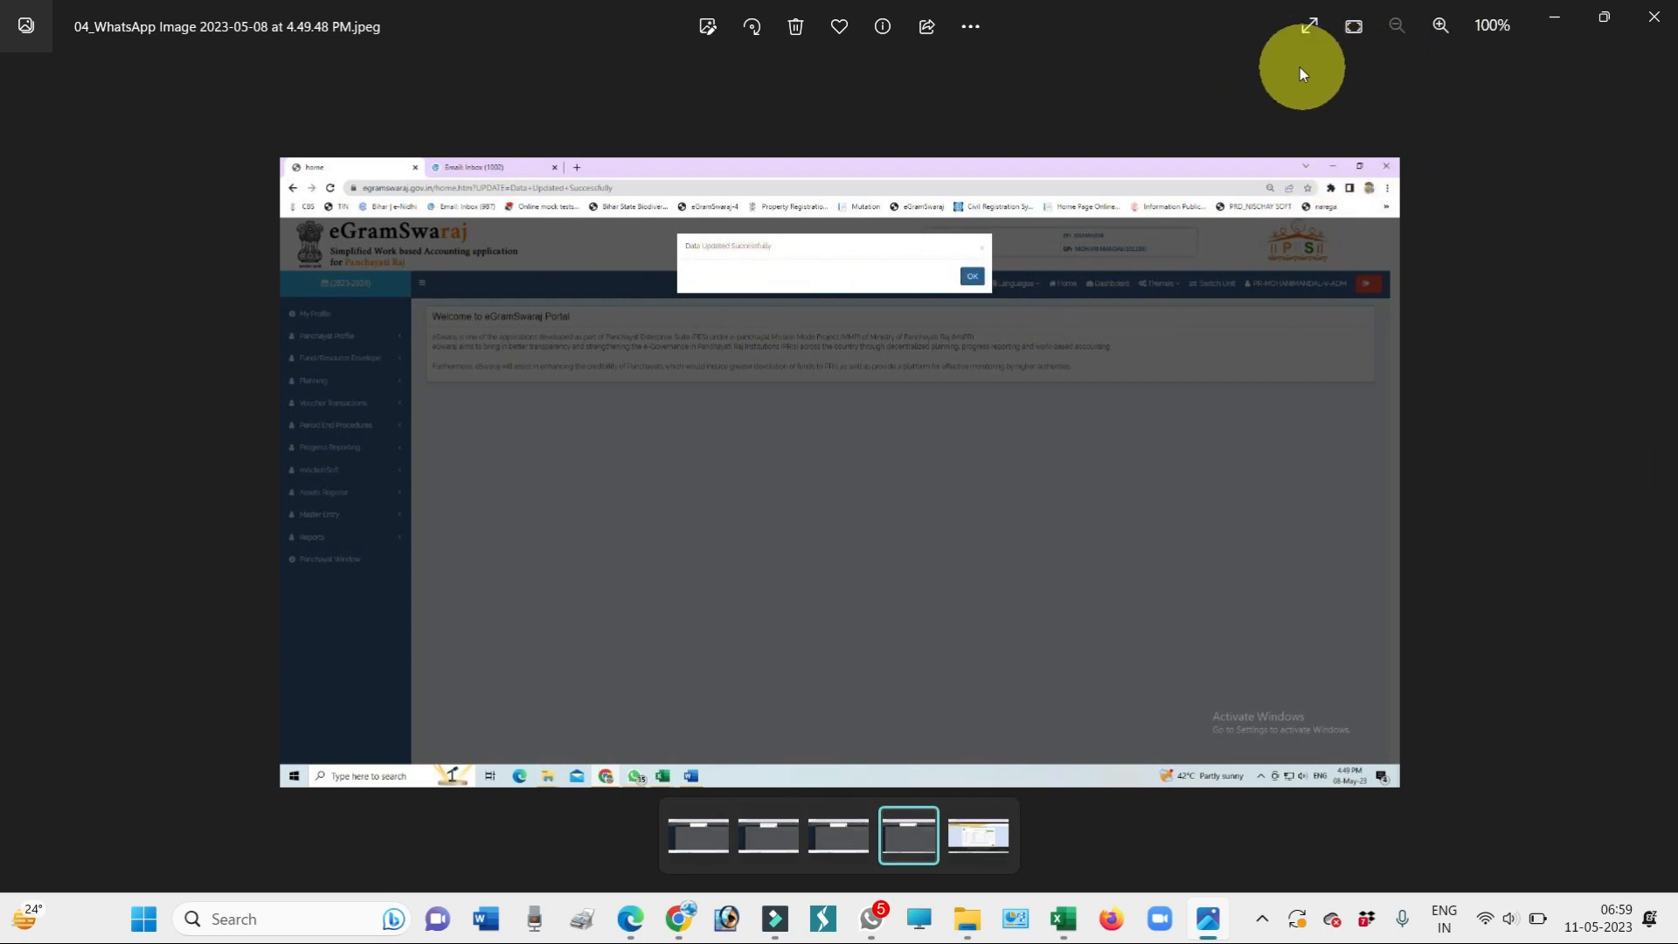
left_click(1439, 28)
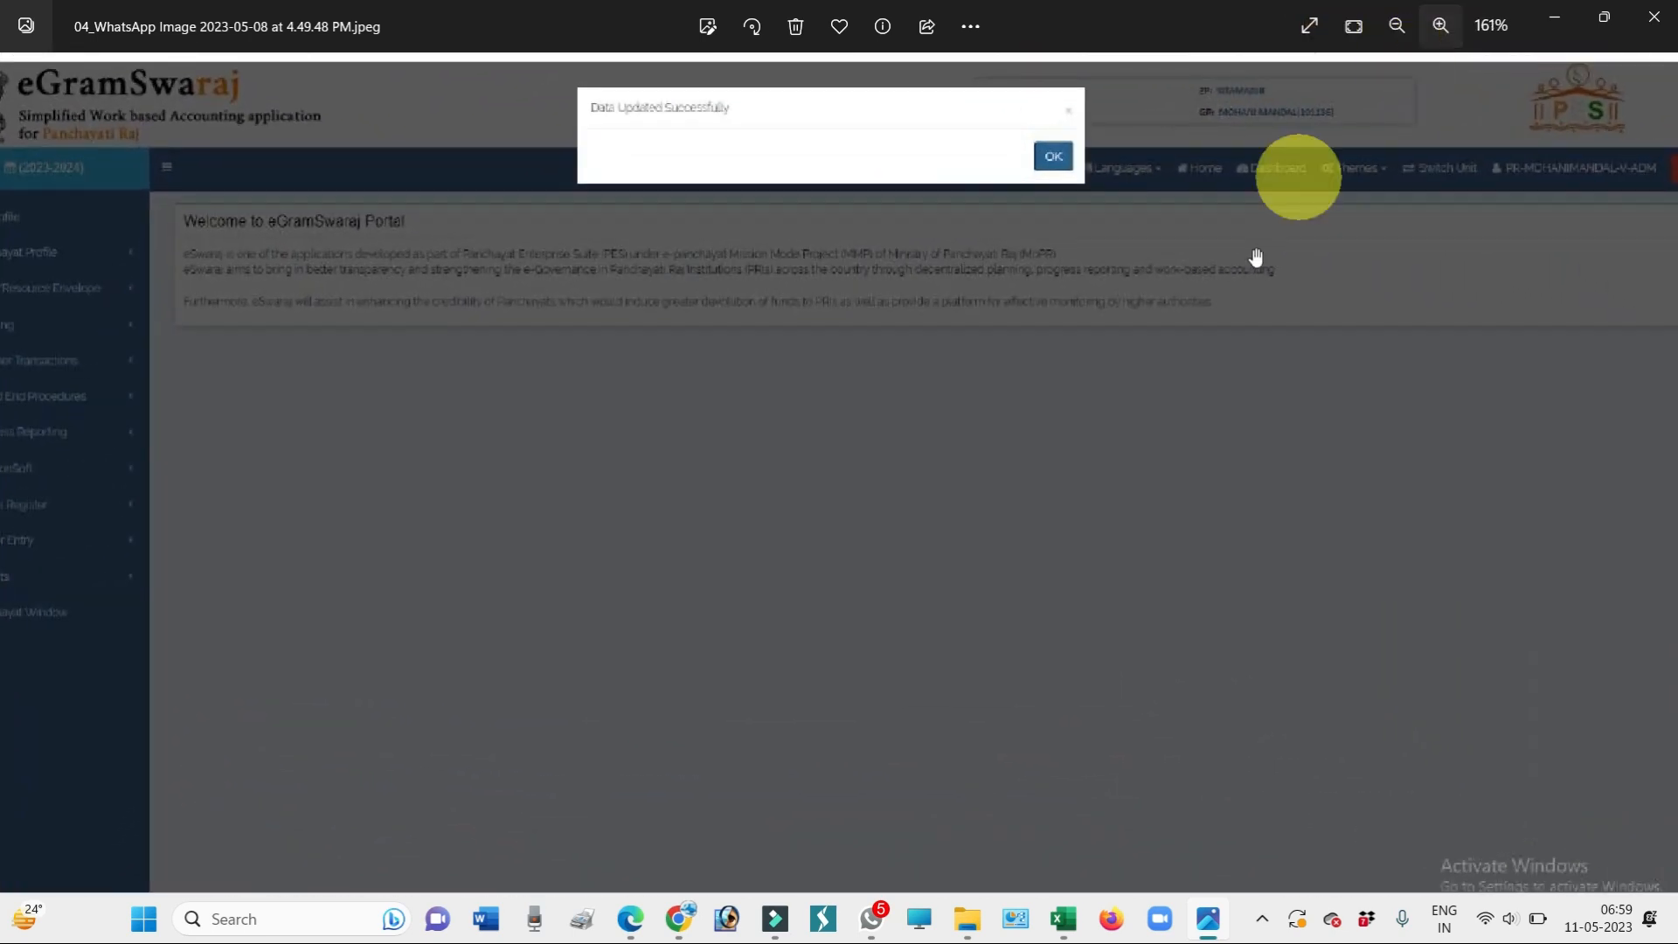